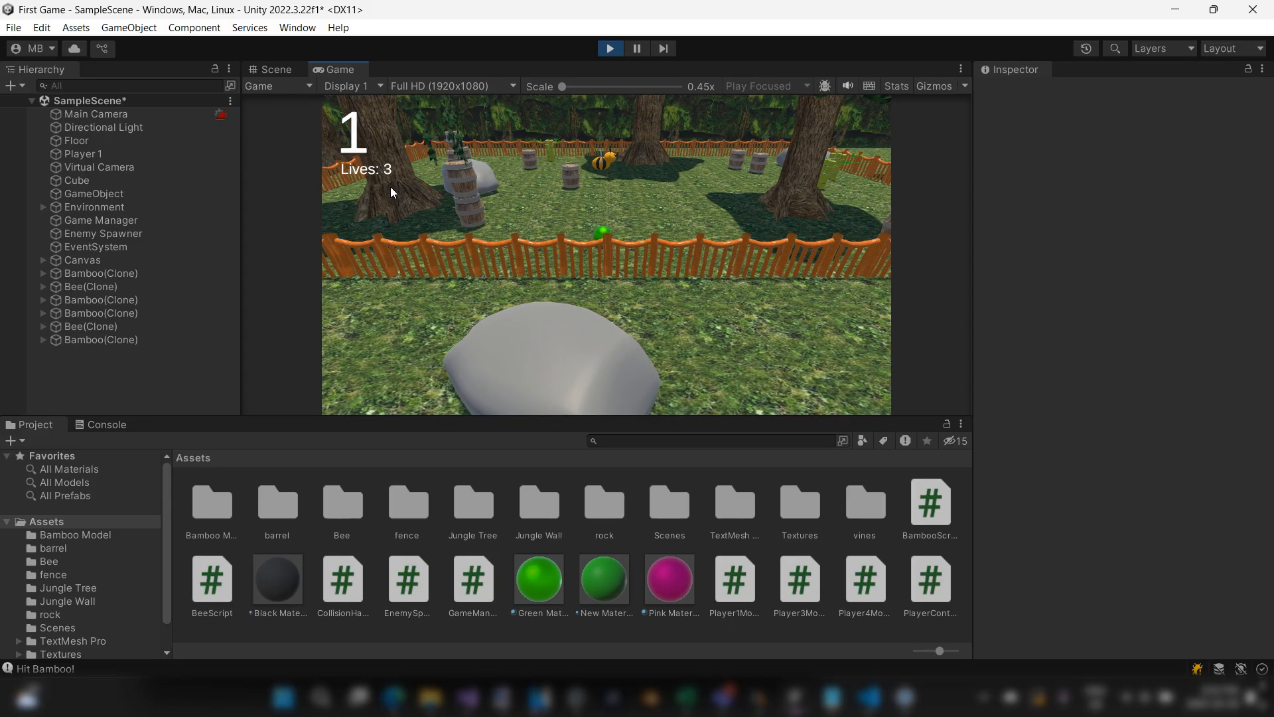
Step: Test the player's movement in the running game, stop play mode and select the Canvas object
key(d)
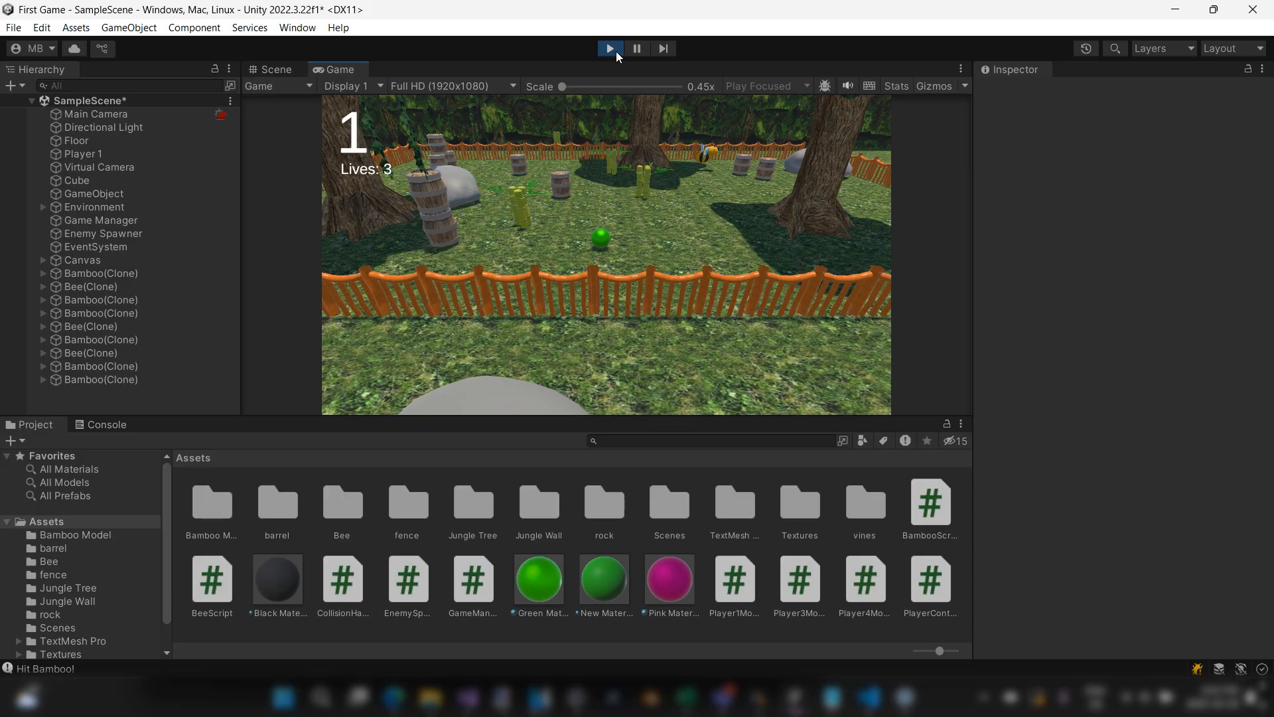
key(s)
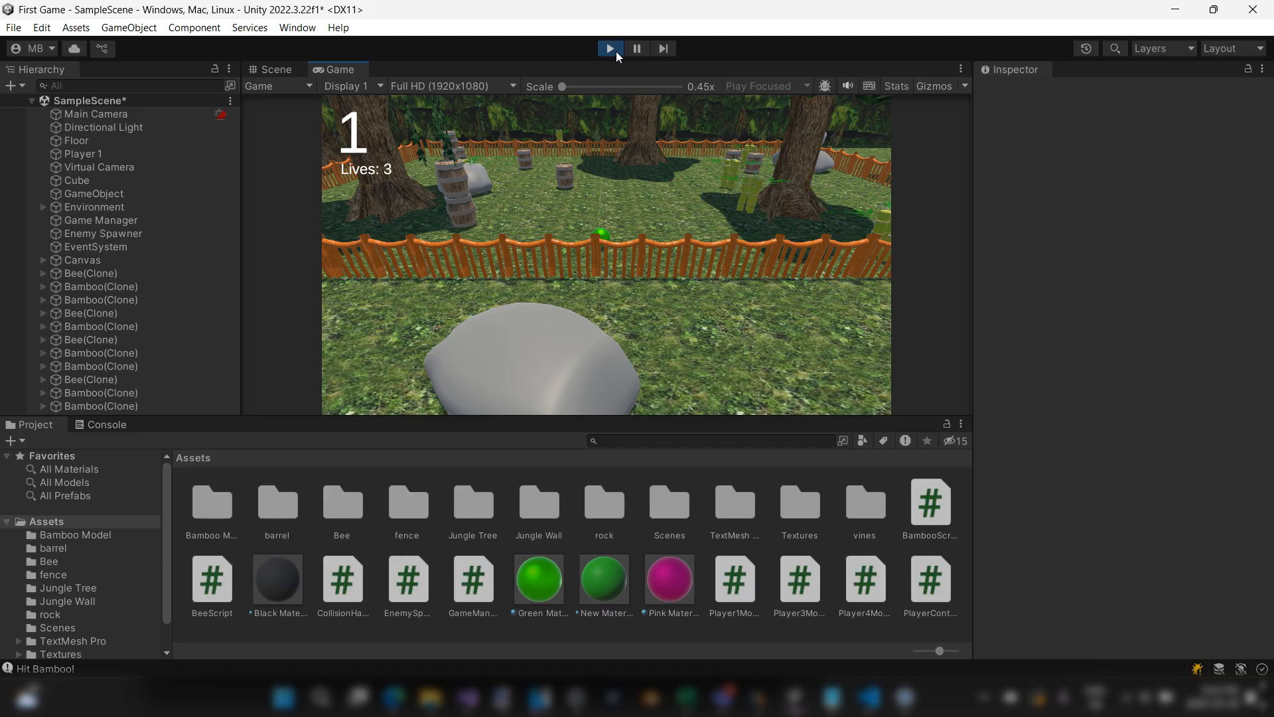
click(616, 51)
click(93, 263)
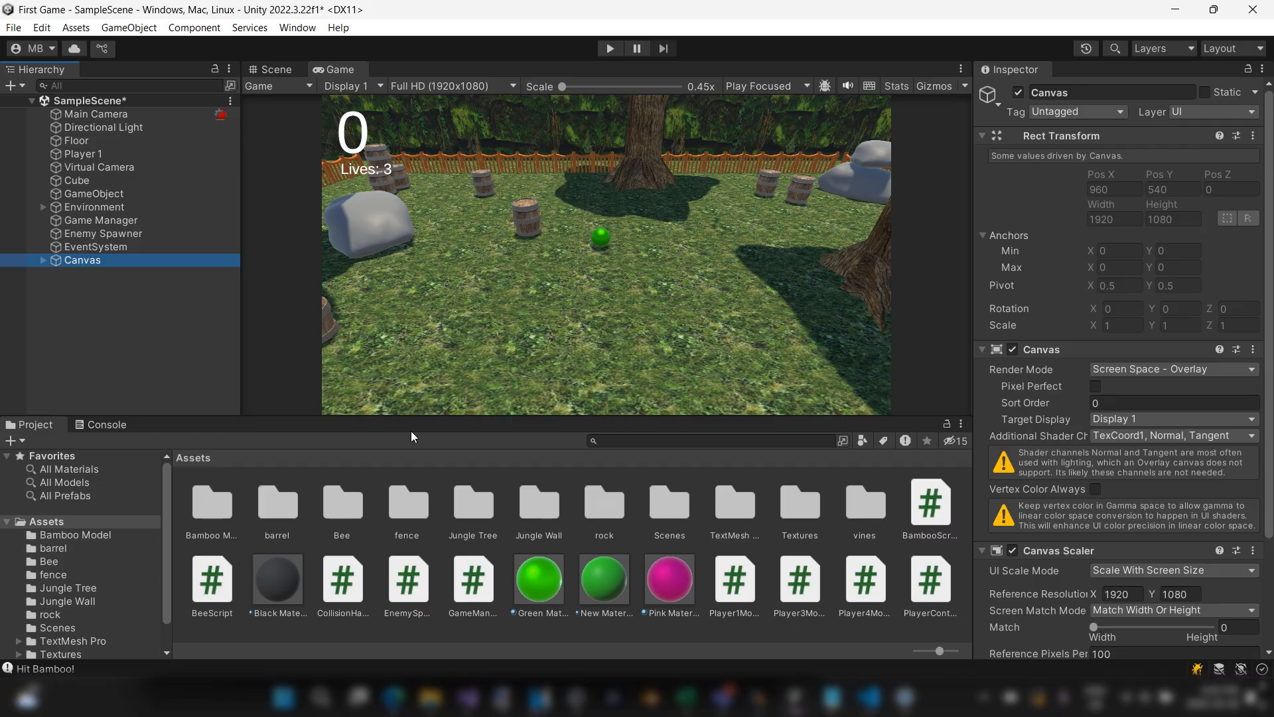
Step: Switch to the Edge browser and search Google Images for "heart png"
click(394, 697)
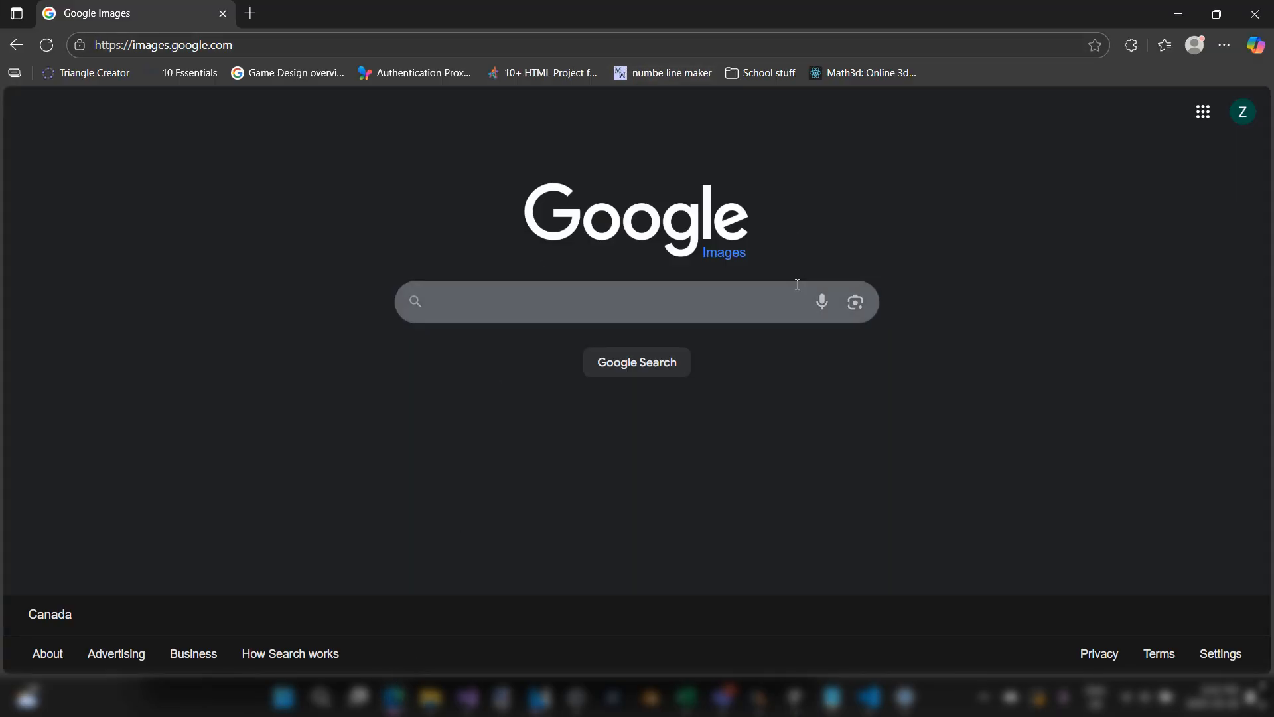
click(759, 306)
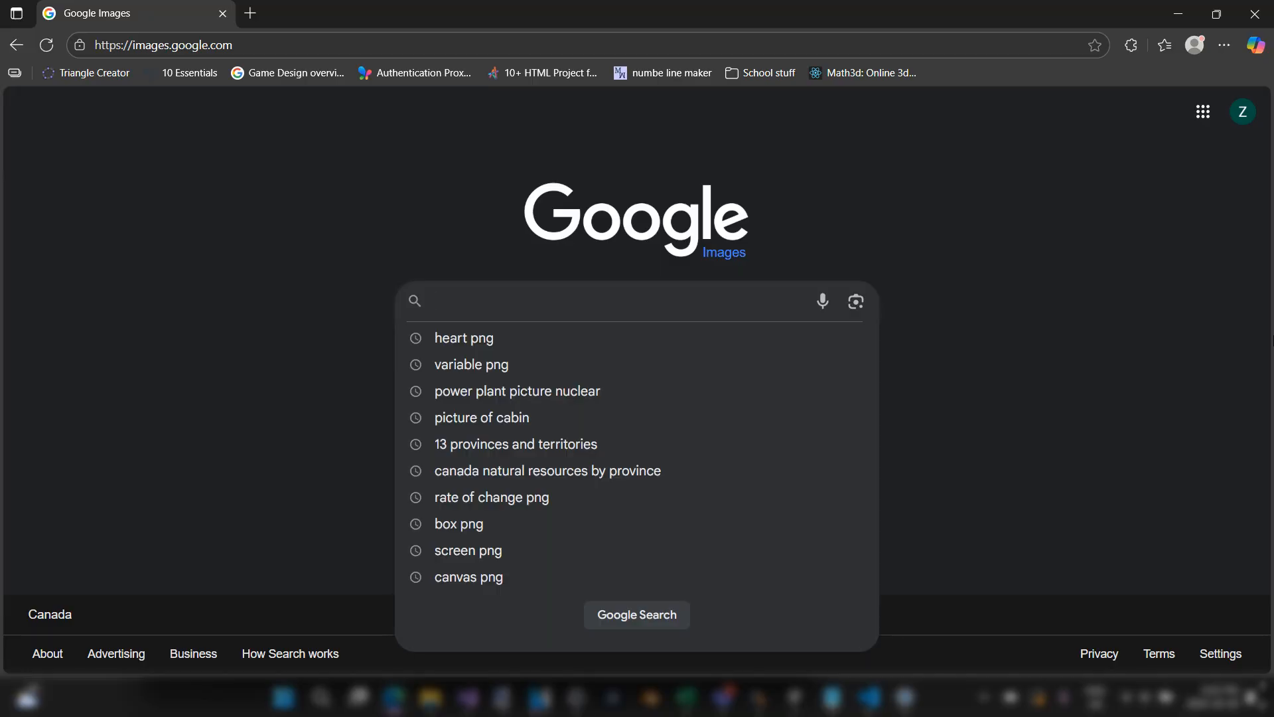
text(heart png)
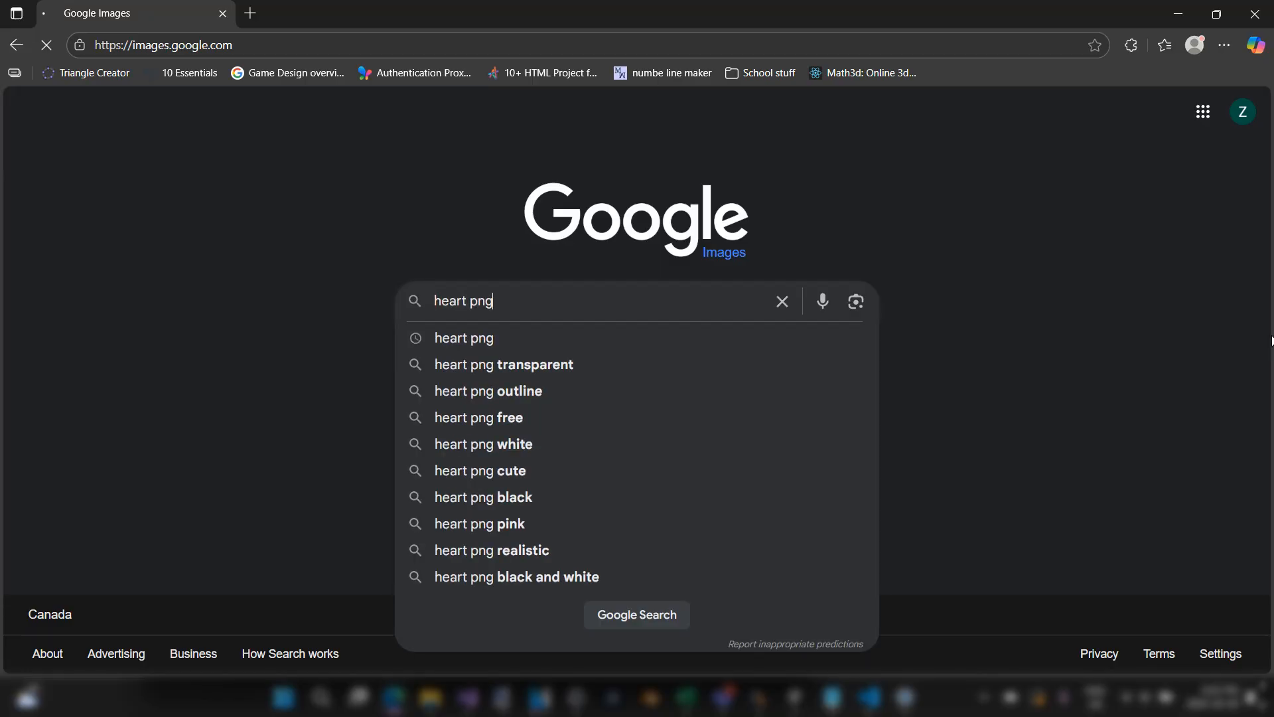
key(Return)
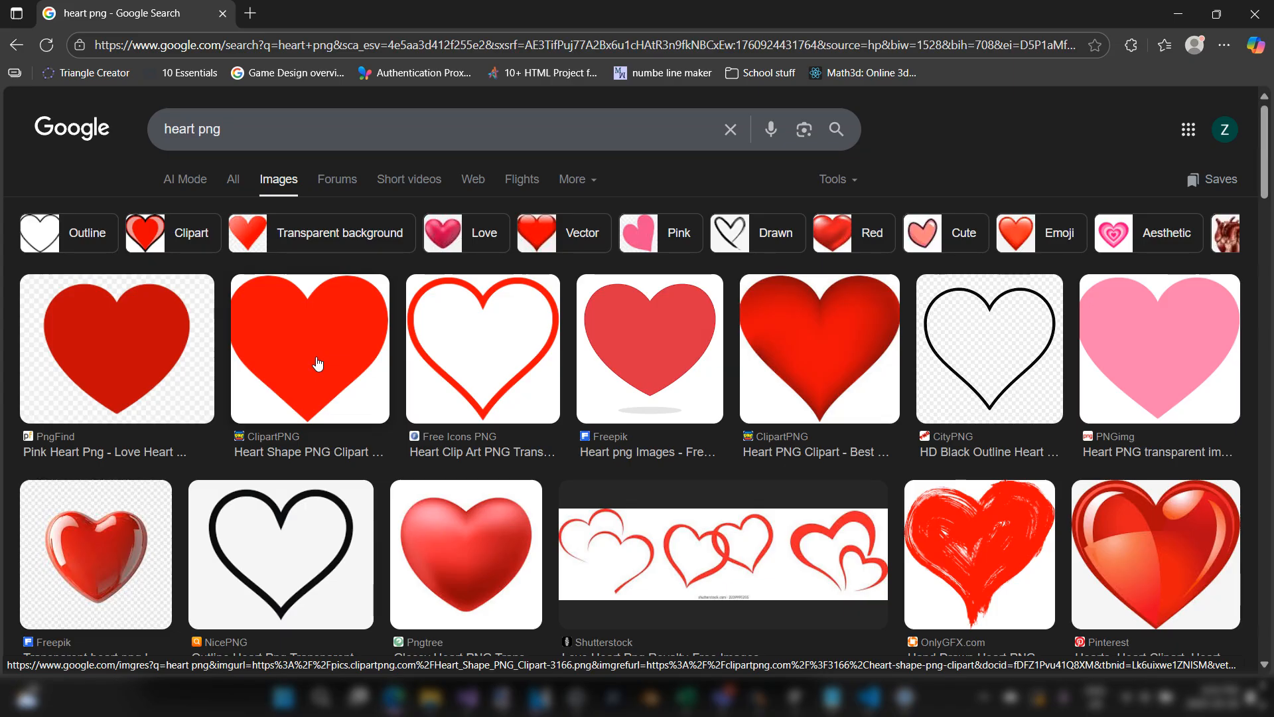
Step: Choose the Pngtree glossy red heart from the image results and copy its image link
scroll(417, 377, down, 3)
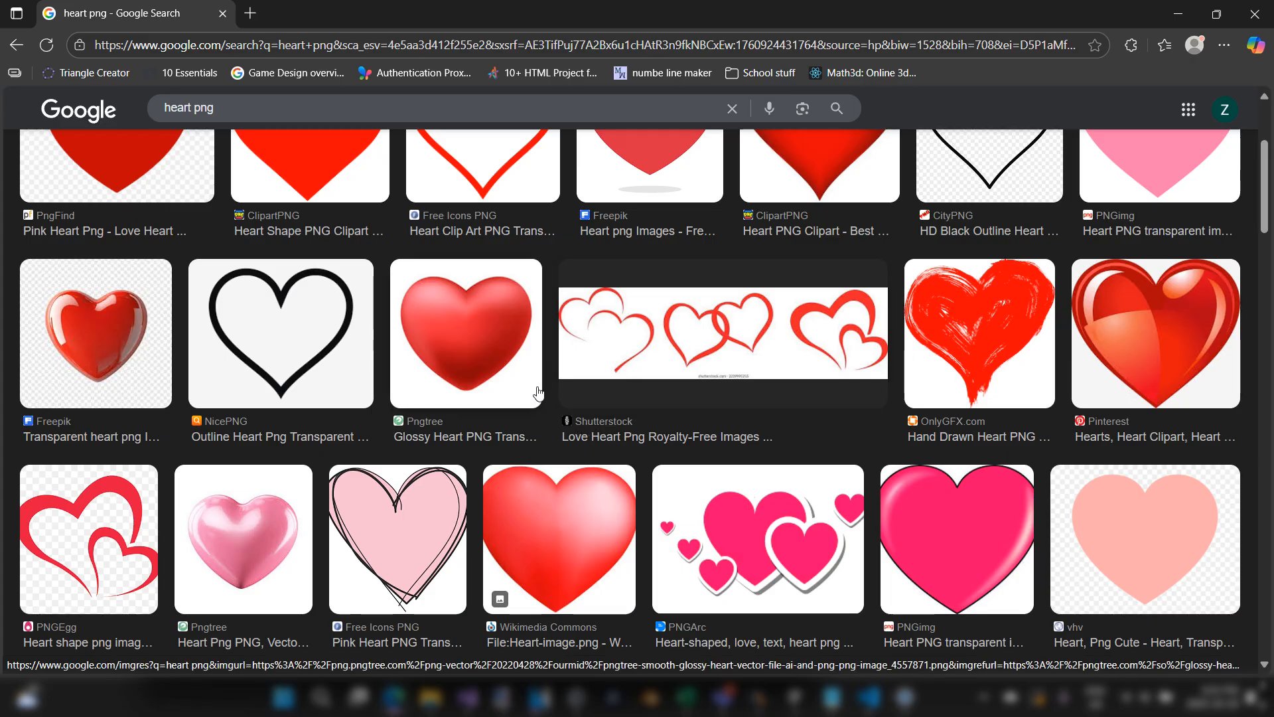
click(490, 361)
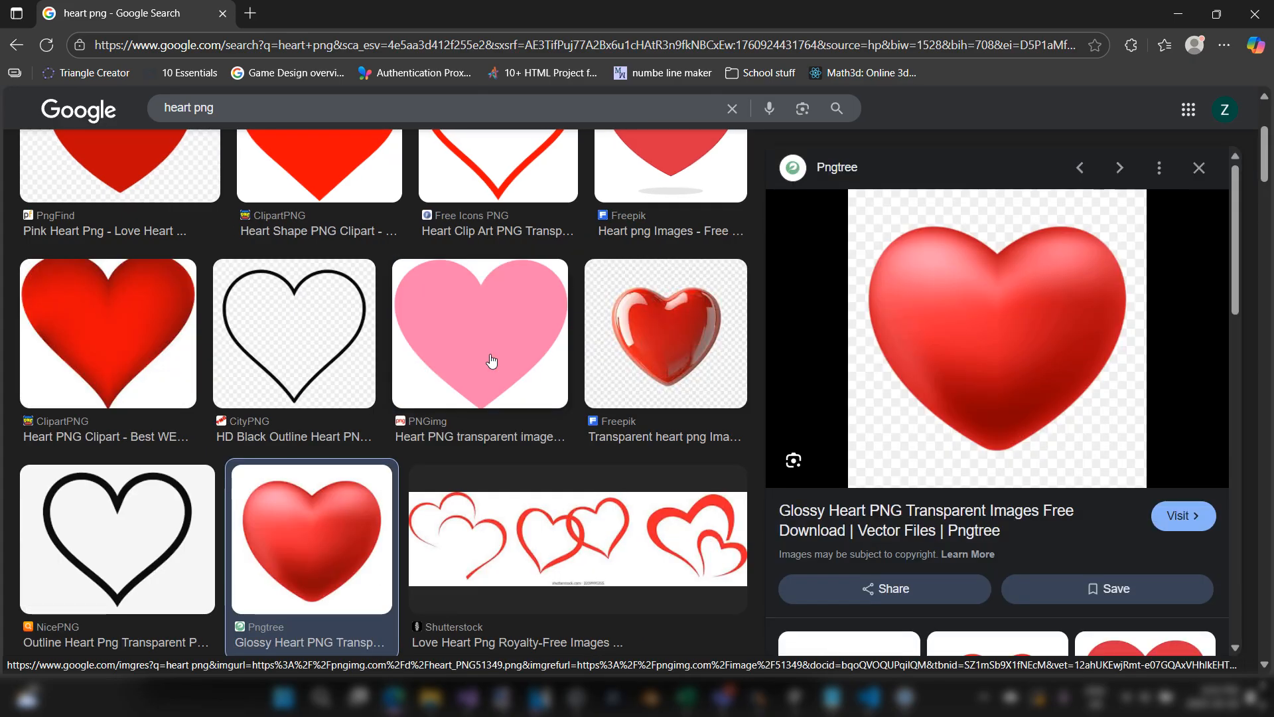
scroll(209, 142, up, 3)
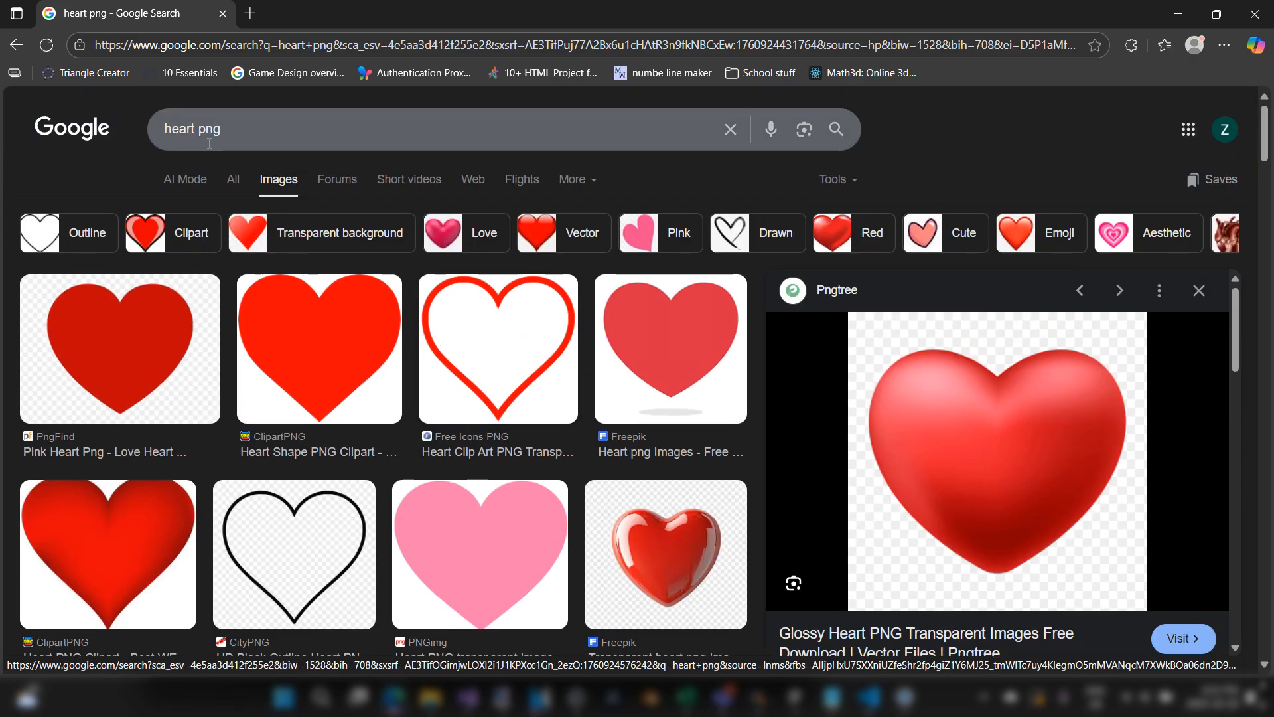
double_click(210, 143)
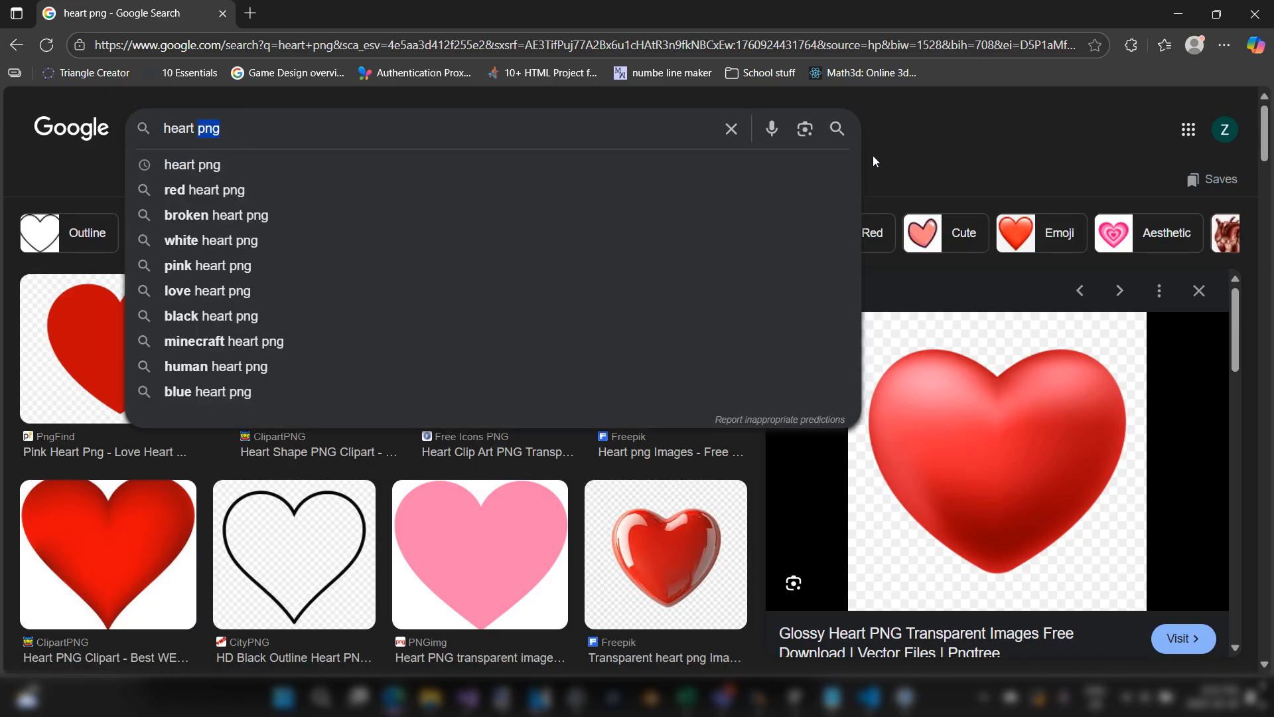
click(956, 161)
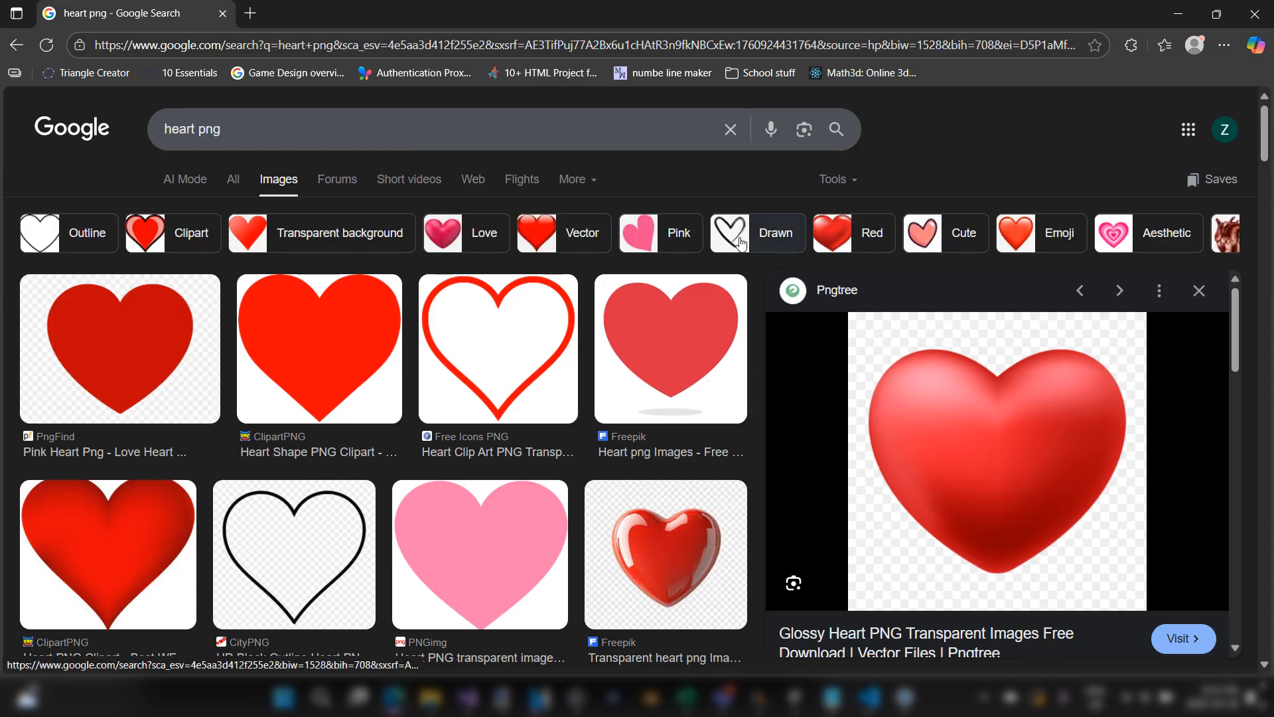
scroll(830, 229, down, 3)
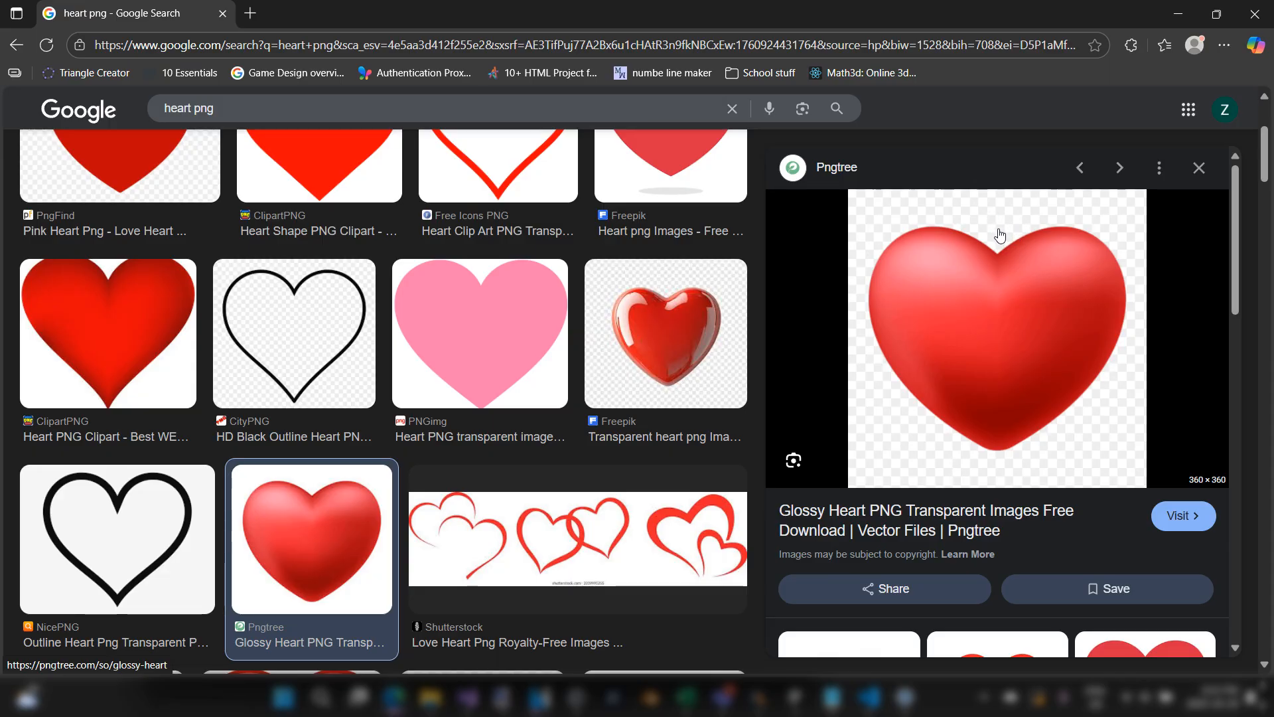
right_click(944, 287)
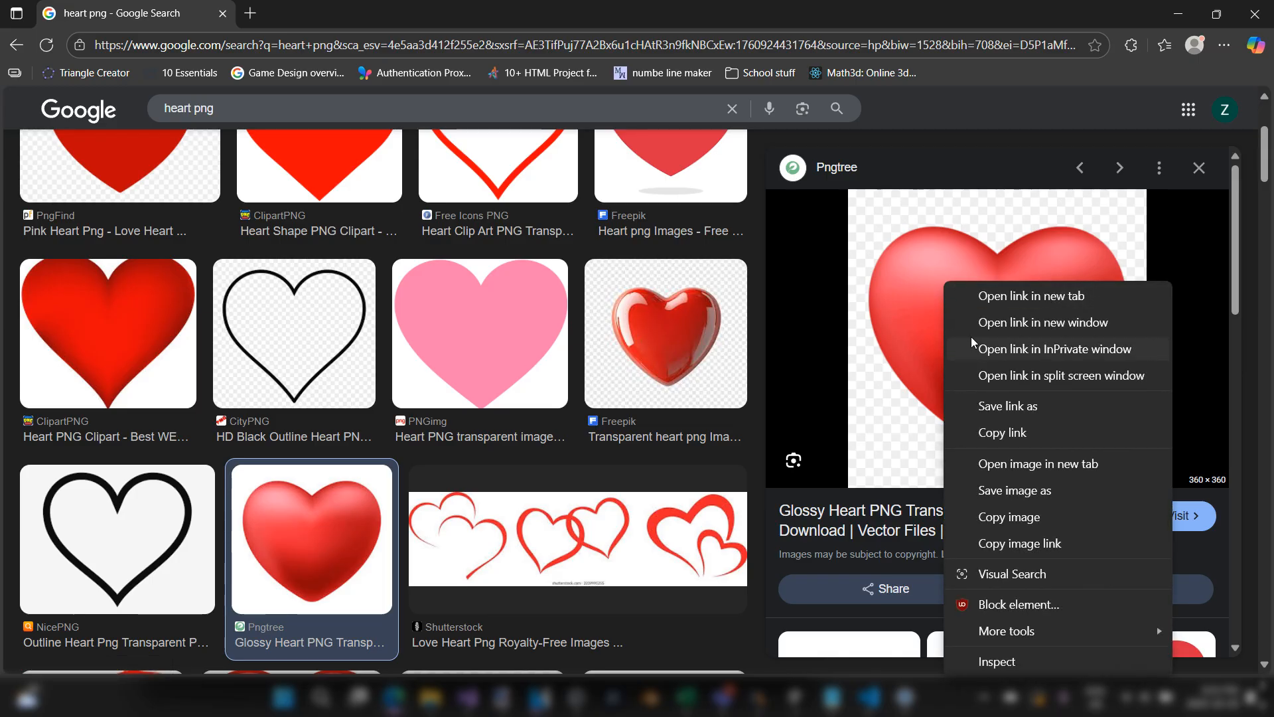
click(1041, 544)
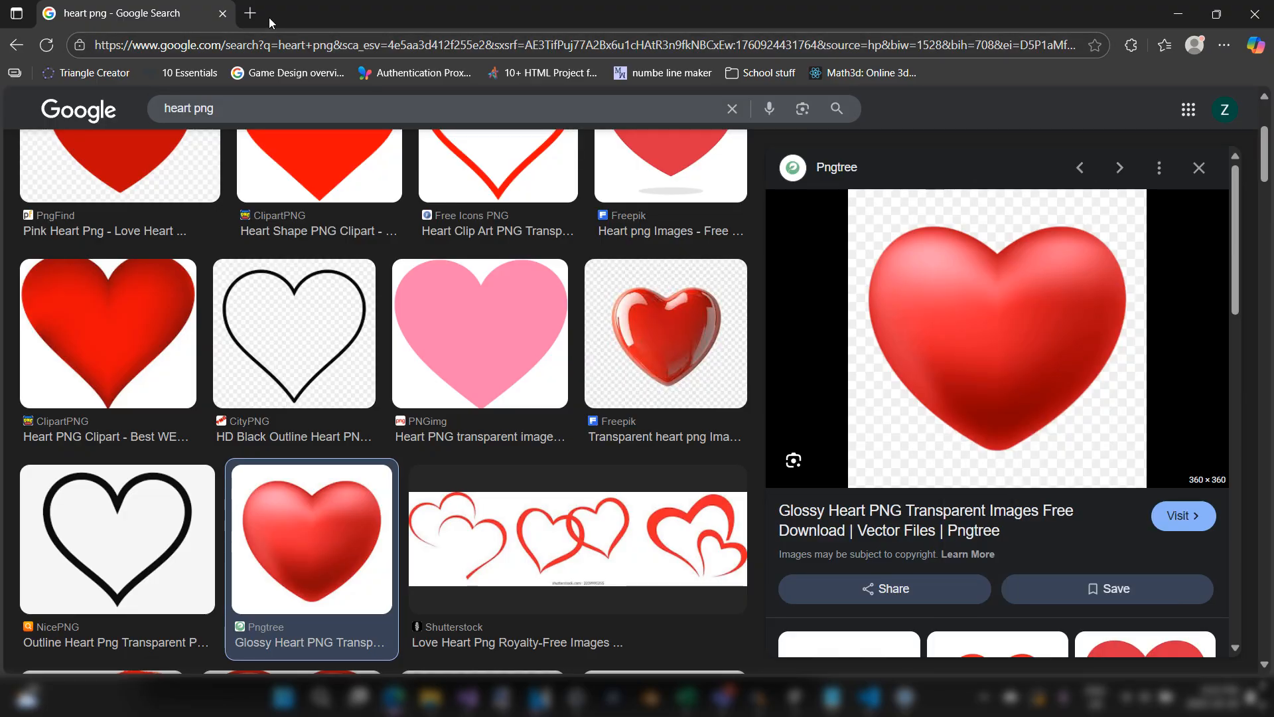
Step: Open the remove.bg website in a new browser tab
click(251, 14)
text(remove.bg)
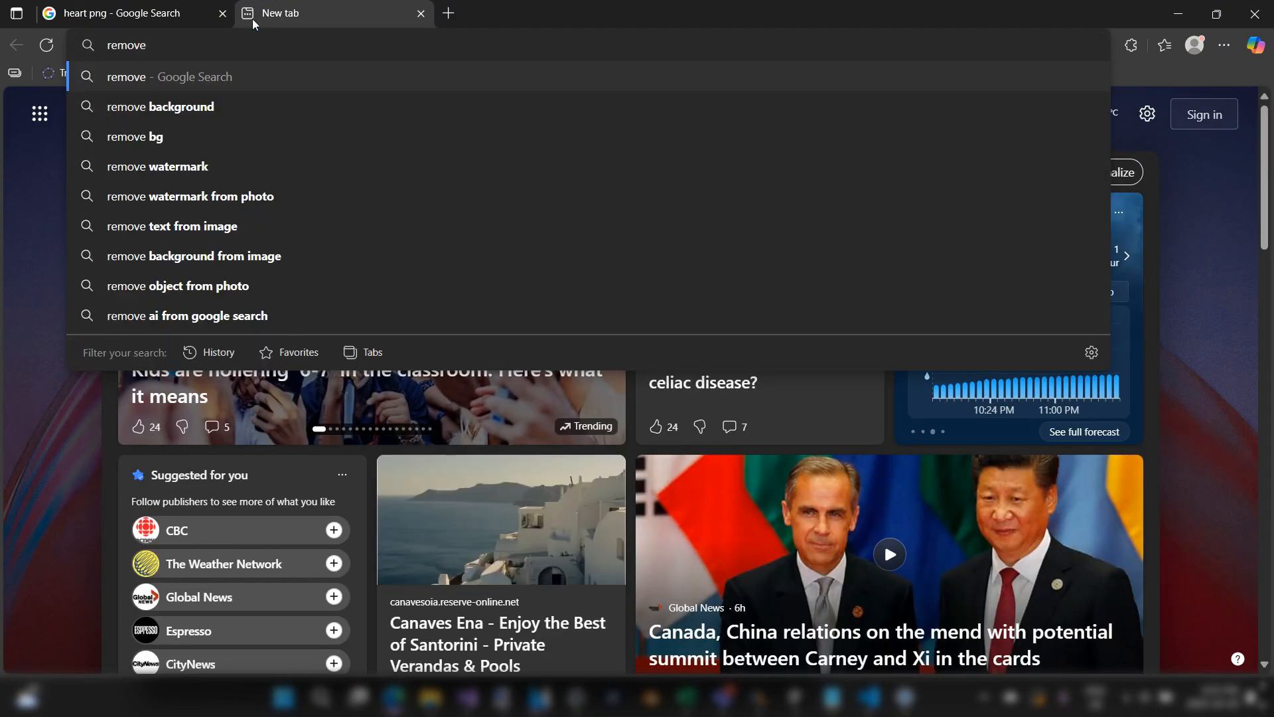
key(Return)
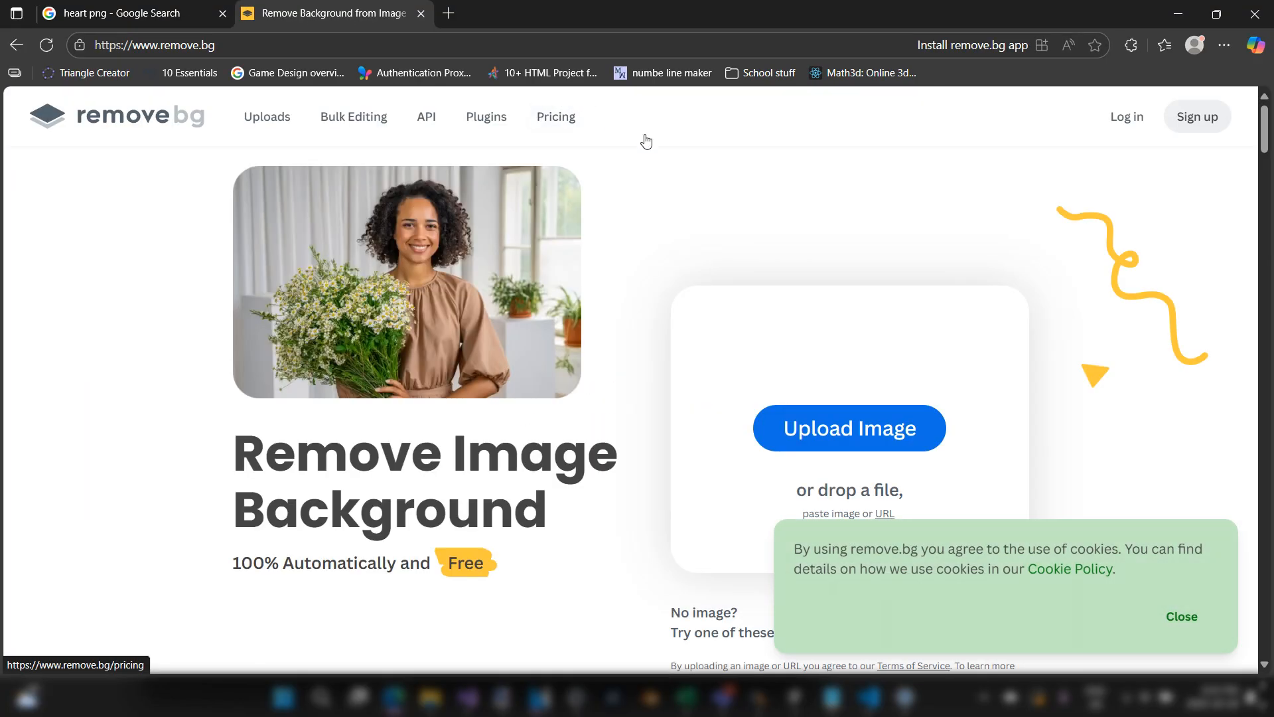
click(842, 425)
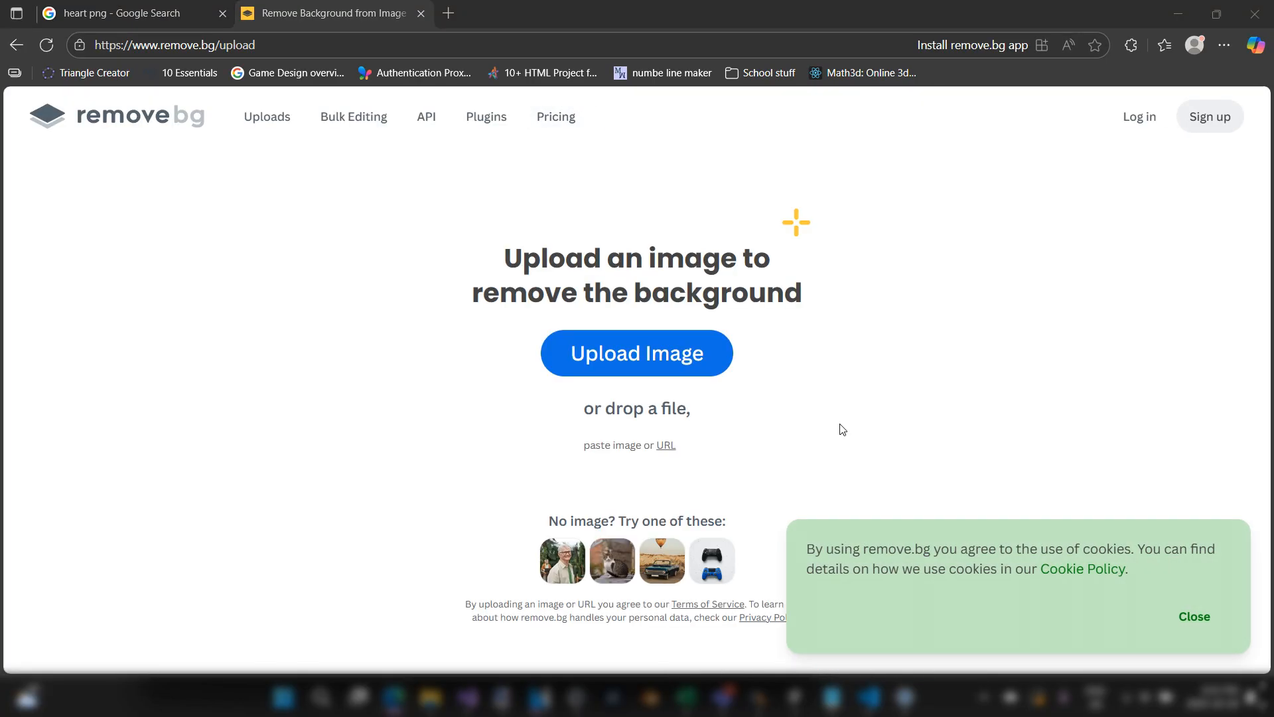
key(Escape)
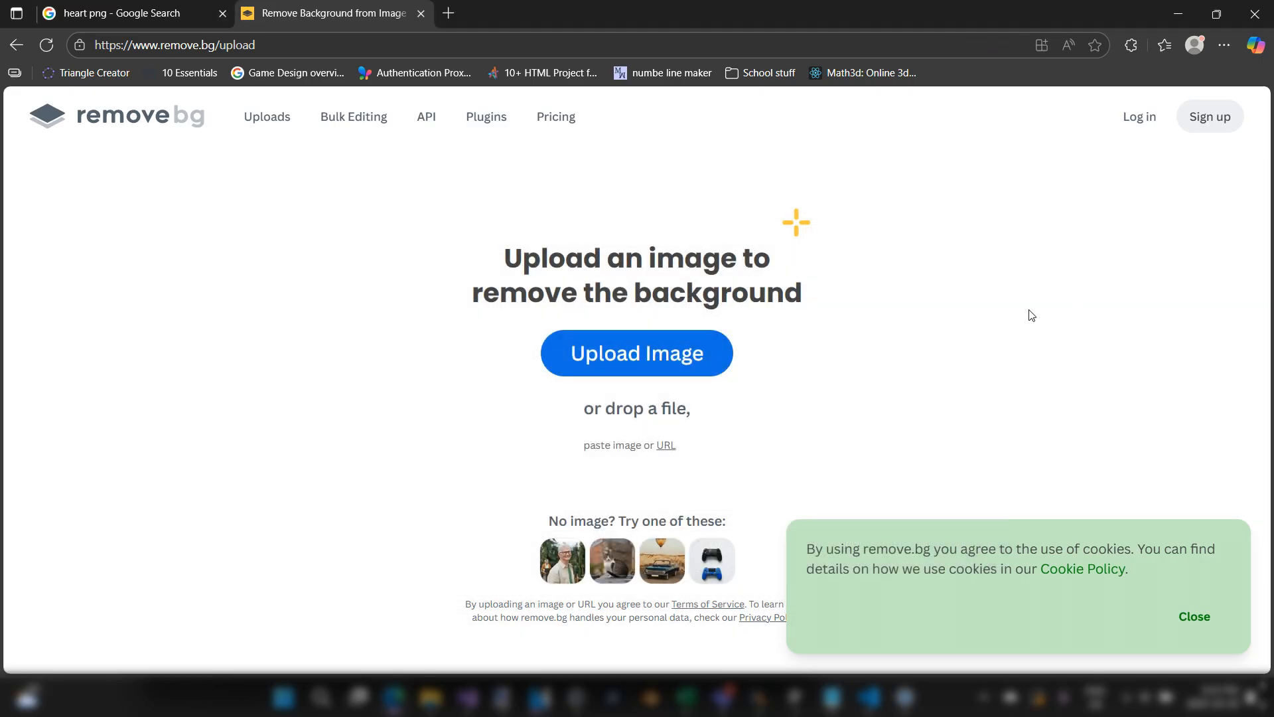
click(15, 44)
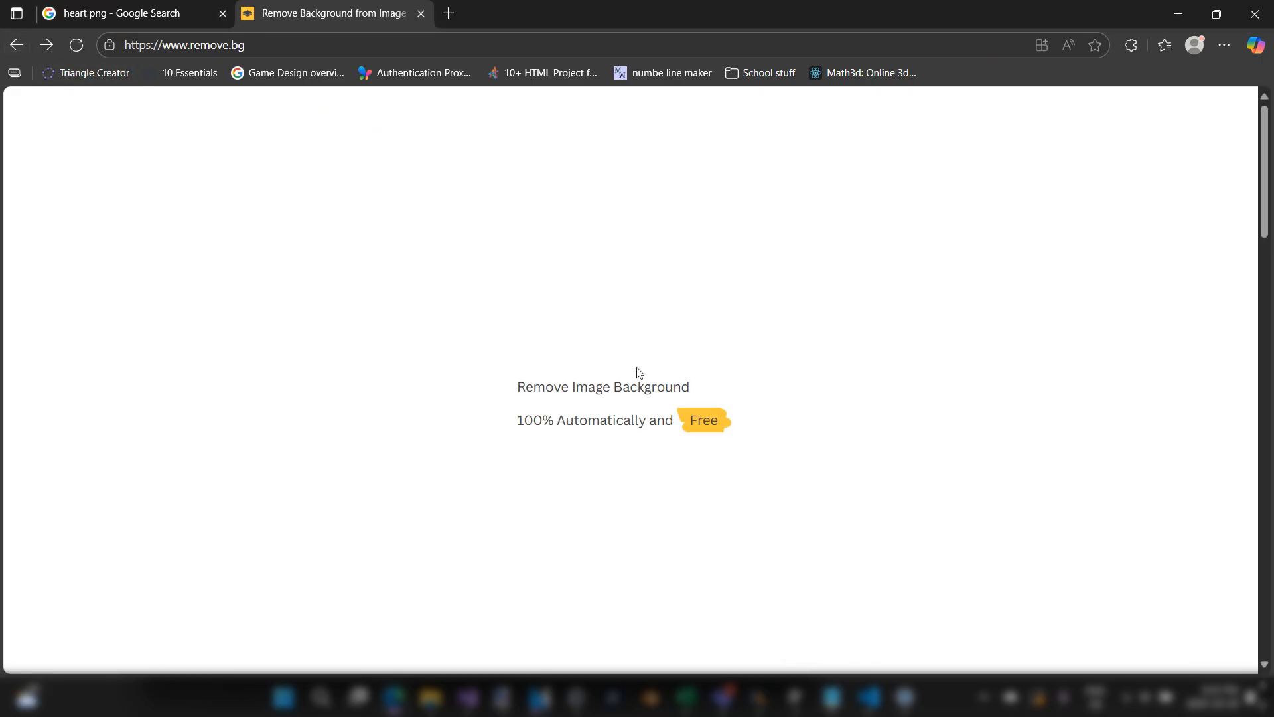
Step: Dismiss the cookie notice and submit the copied heart image URL for background removal
scroll(624, 339, down, 2)
click(1199, 618)
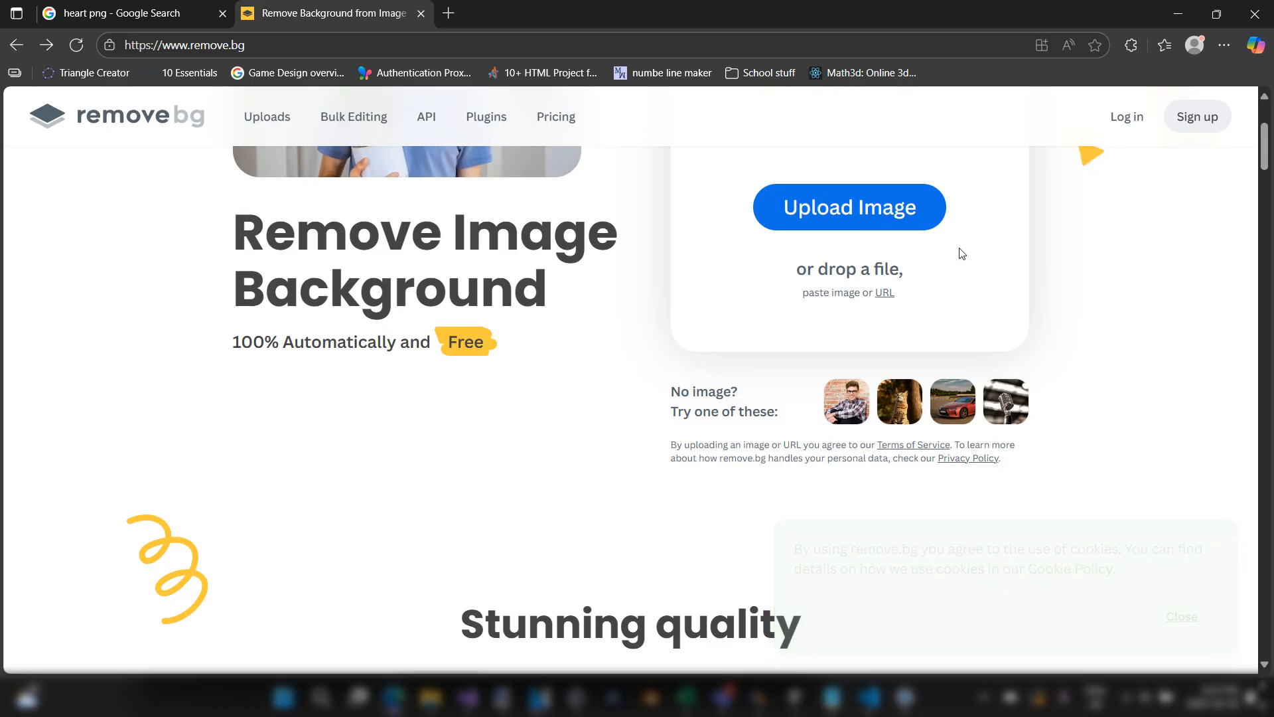
scroll(821, 197, up, 2)
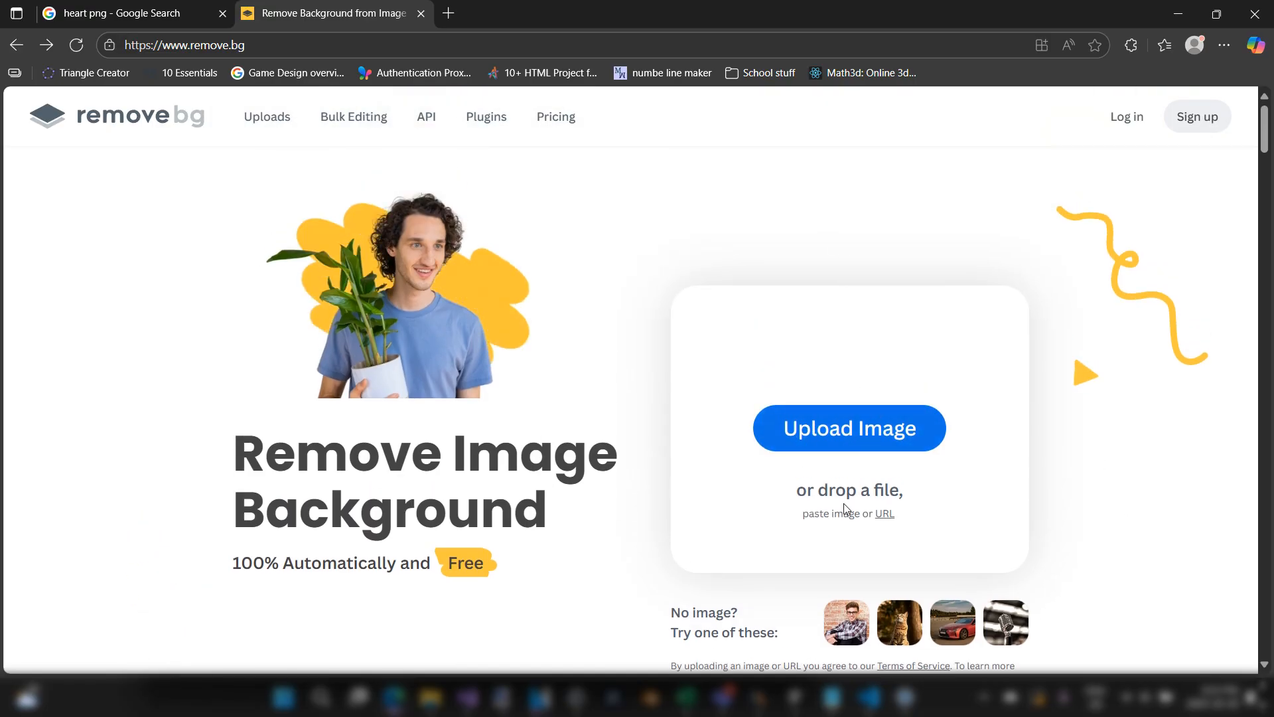
click(886, 515)
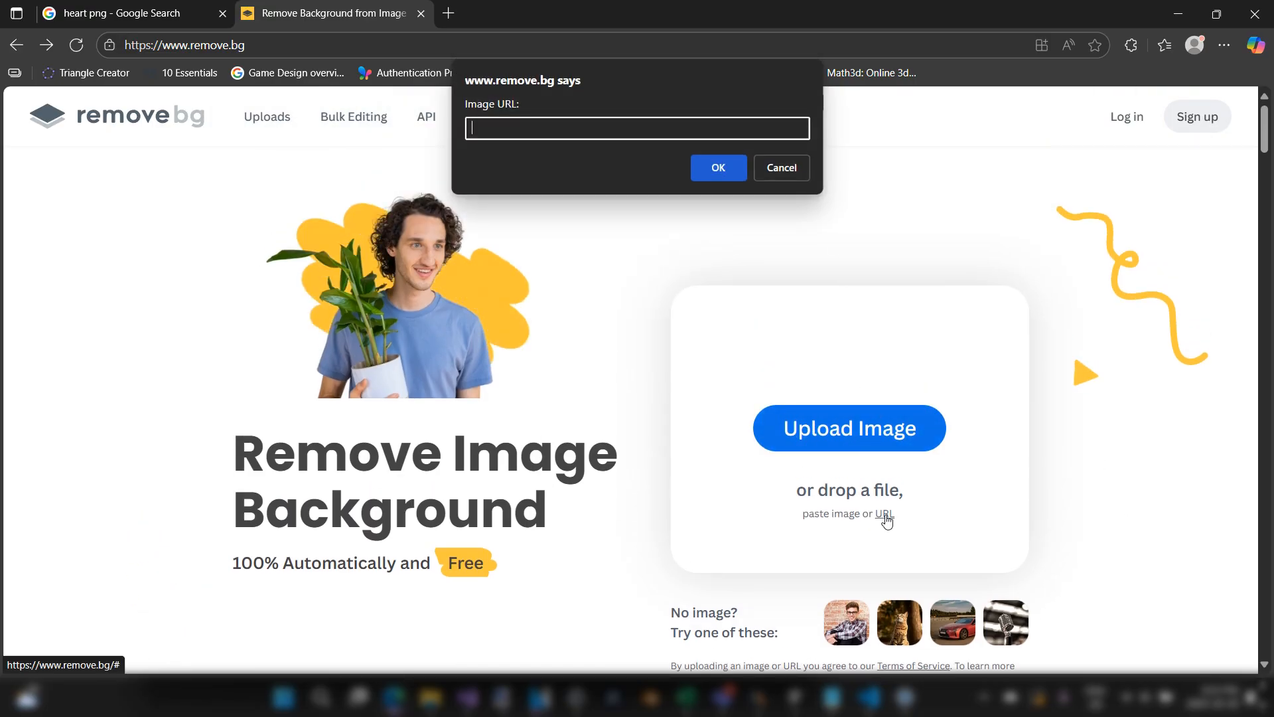
key(ctrl+v)
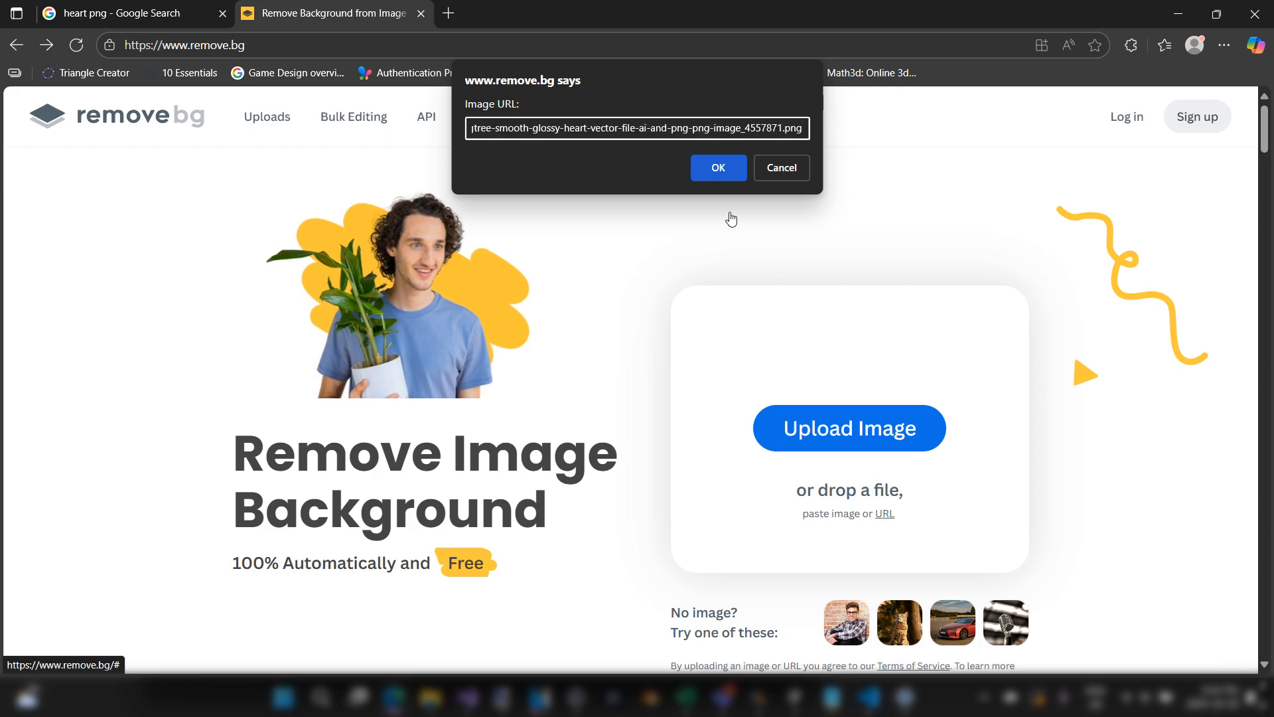
click(724, 167)
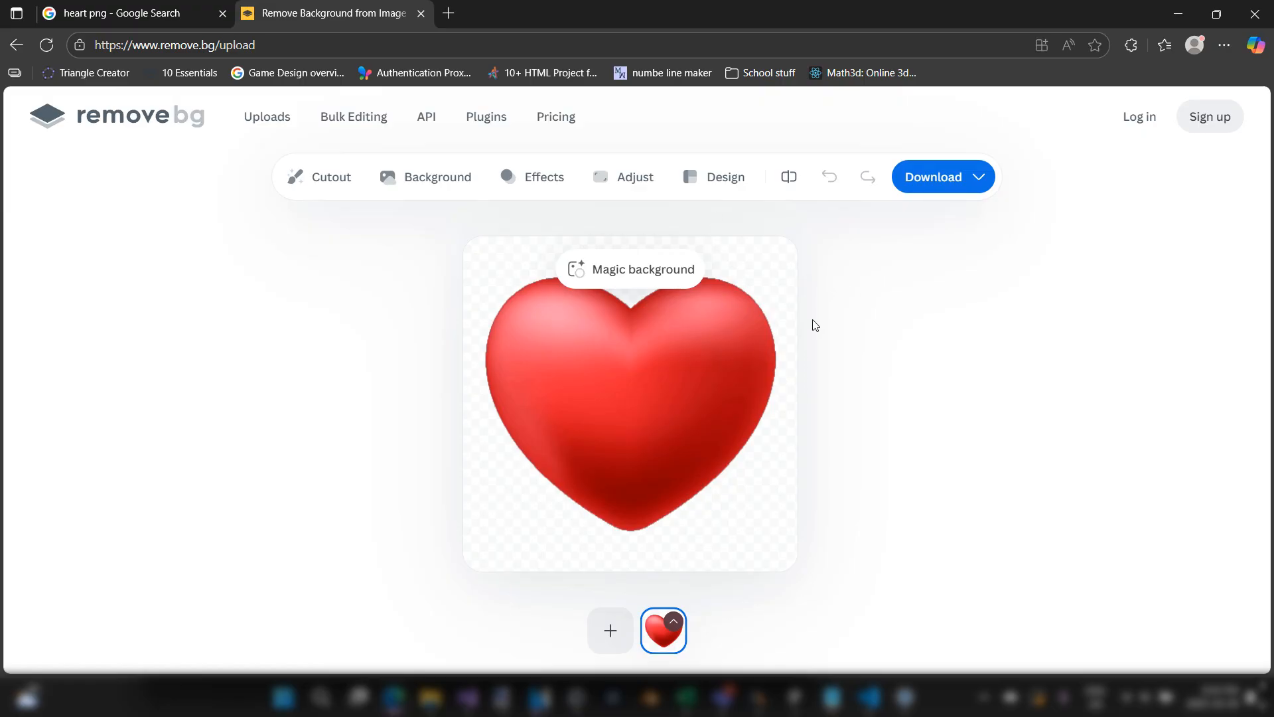
Step: Download the free 360 x 360 preview of the heart cutout and show the downloaded file in its folder
click(980, 182)
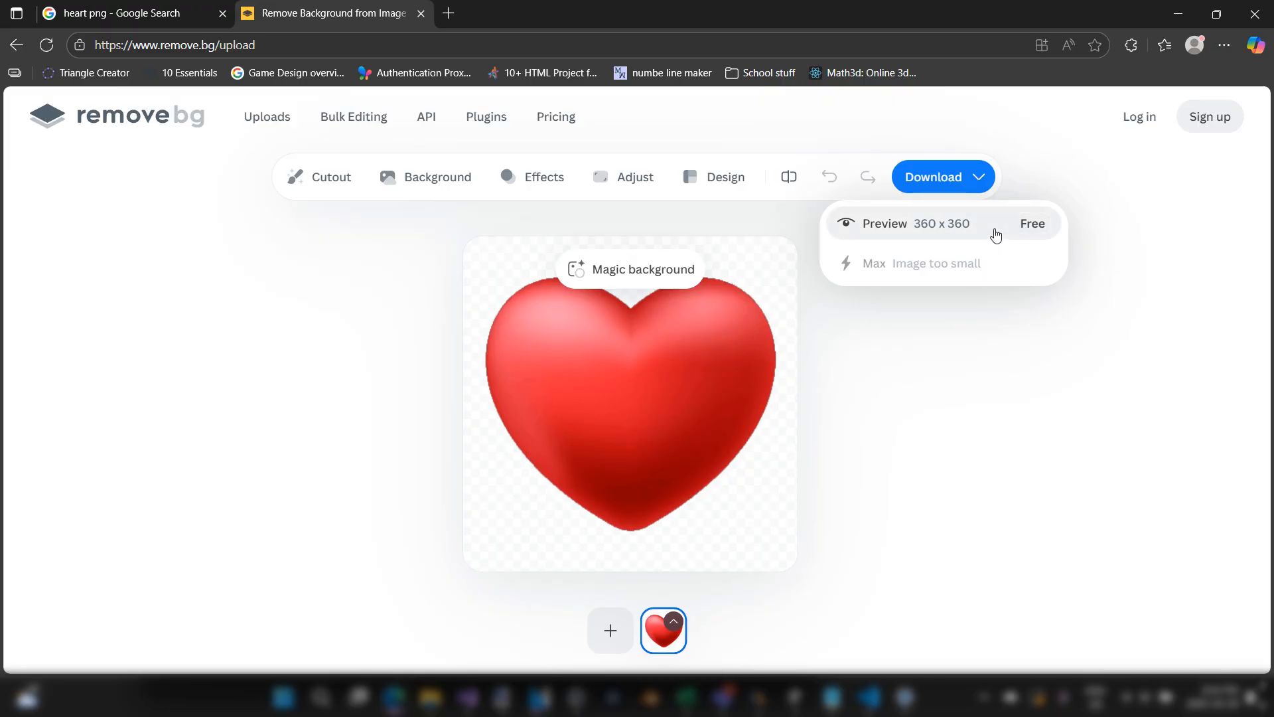
click(948, 178)
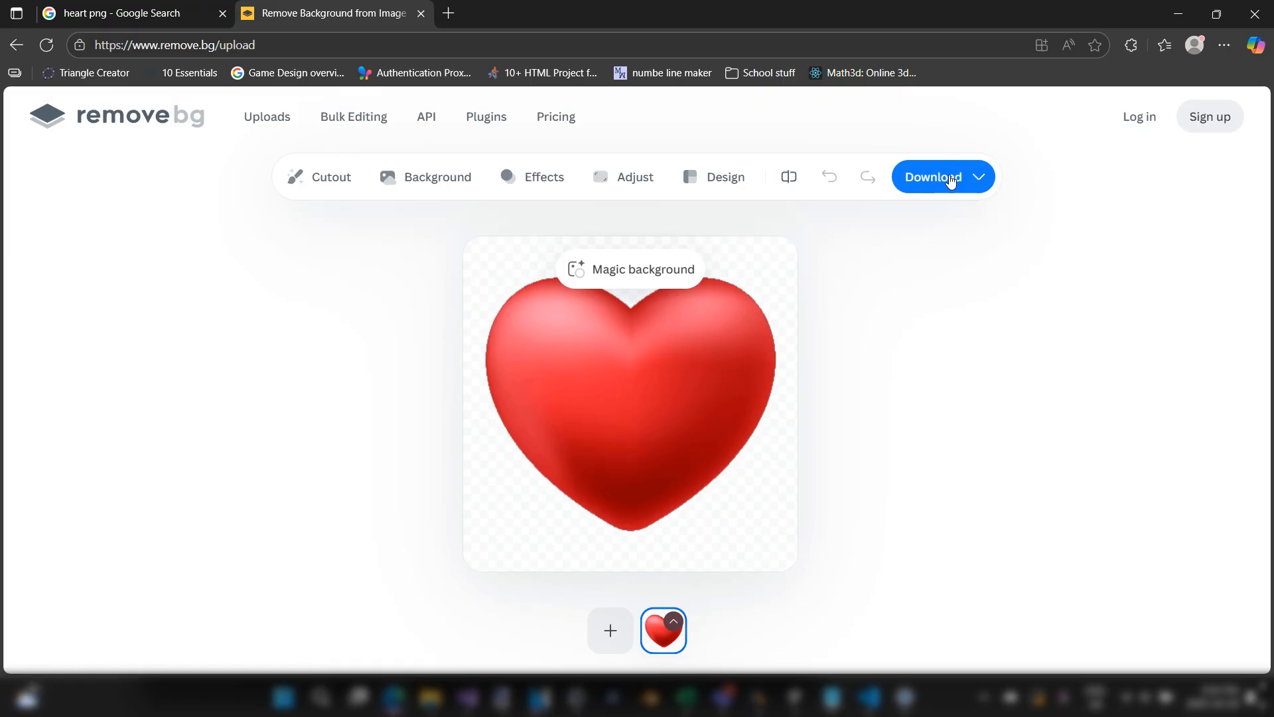
click(951, 180)
click(959, 224)
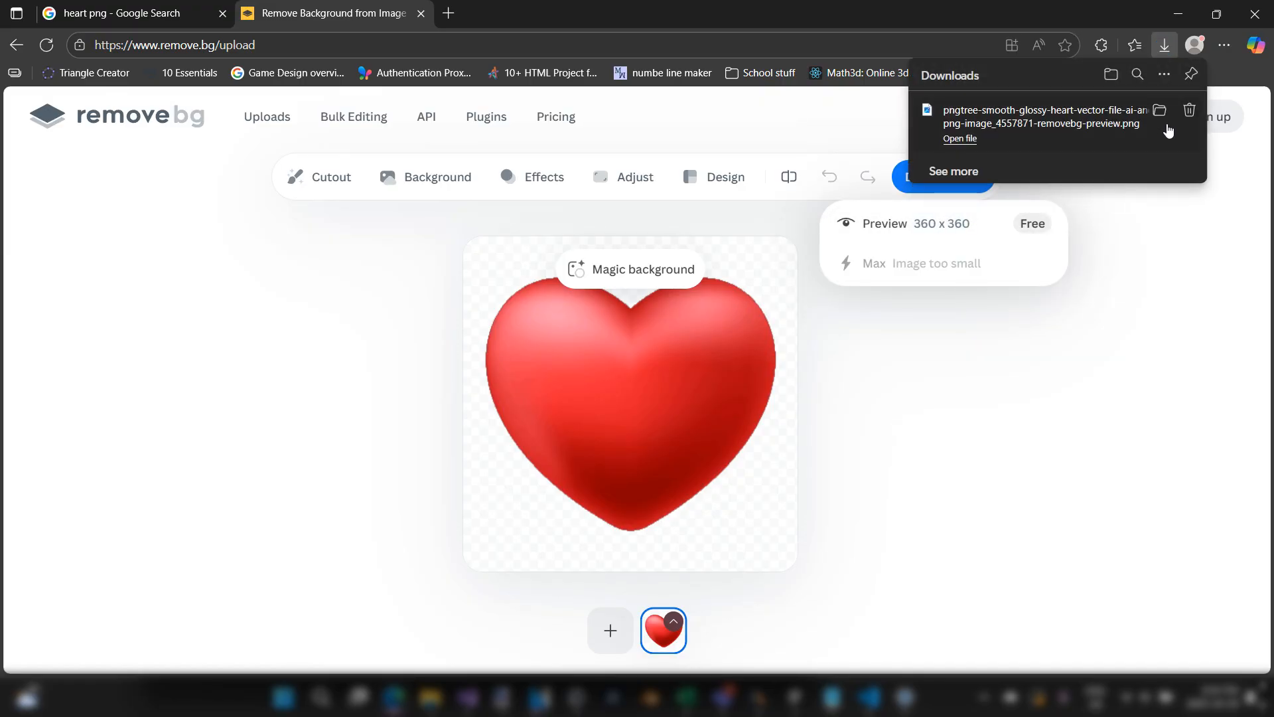
click(1160, 113)
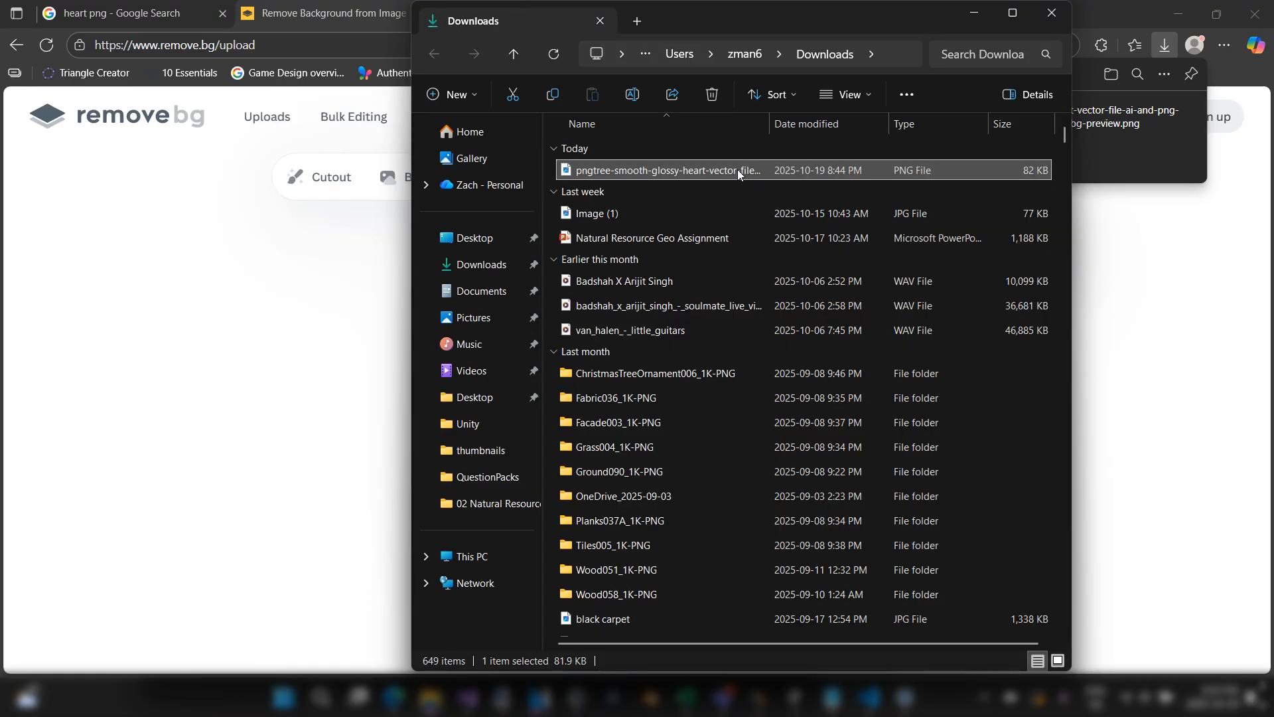
Step: Rename the downloaded heart cutout PNG in the Downloads folder as heart
right_click(738, 170)
click(873, 36)
text(heart)
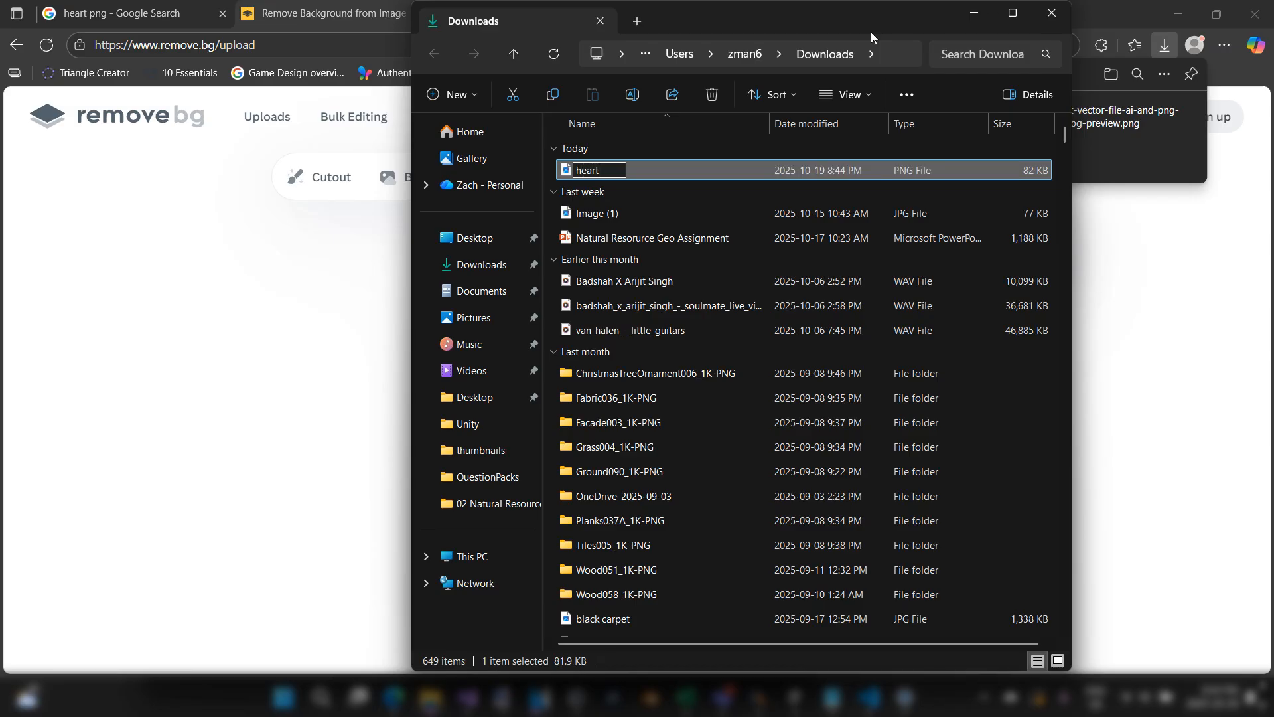
key(Return)
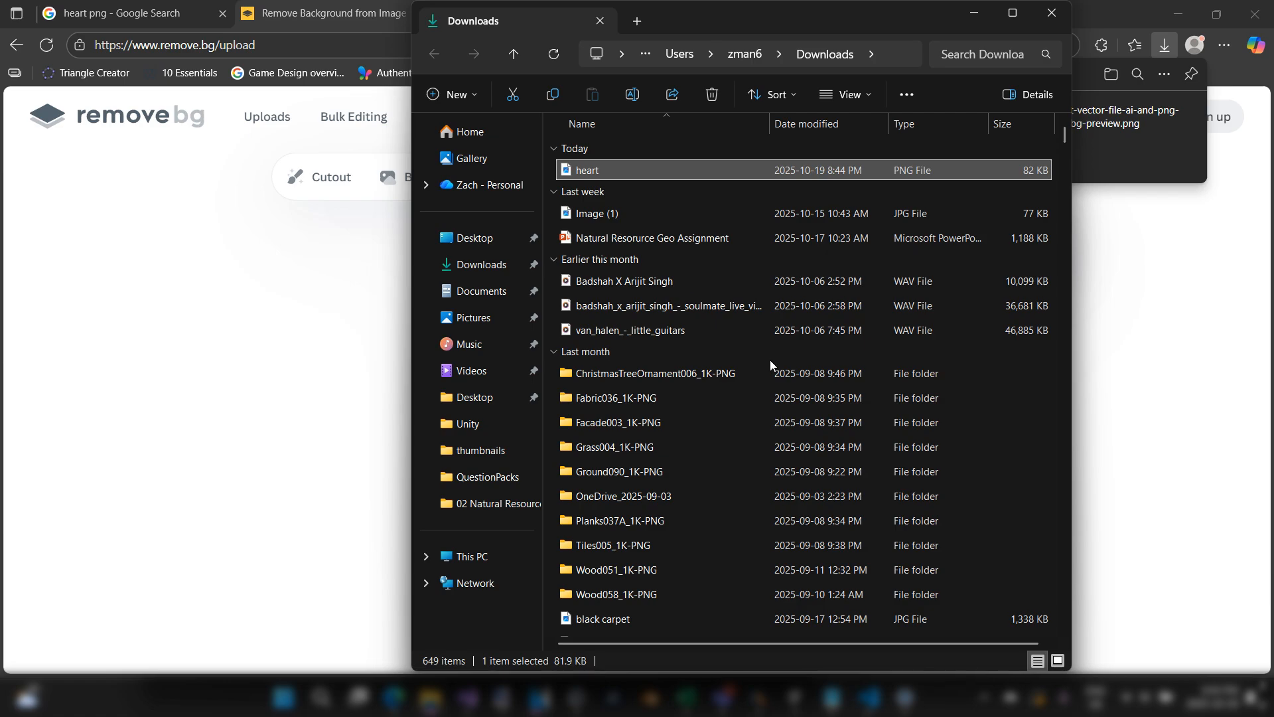
Step: Switch to the First Game project in Unity and show its Assets folder in File Explorer
click(1147, 460)
mouse_move(794, 697)
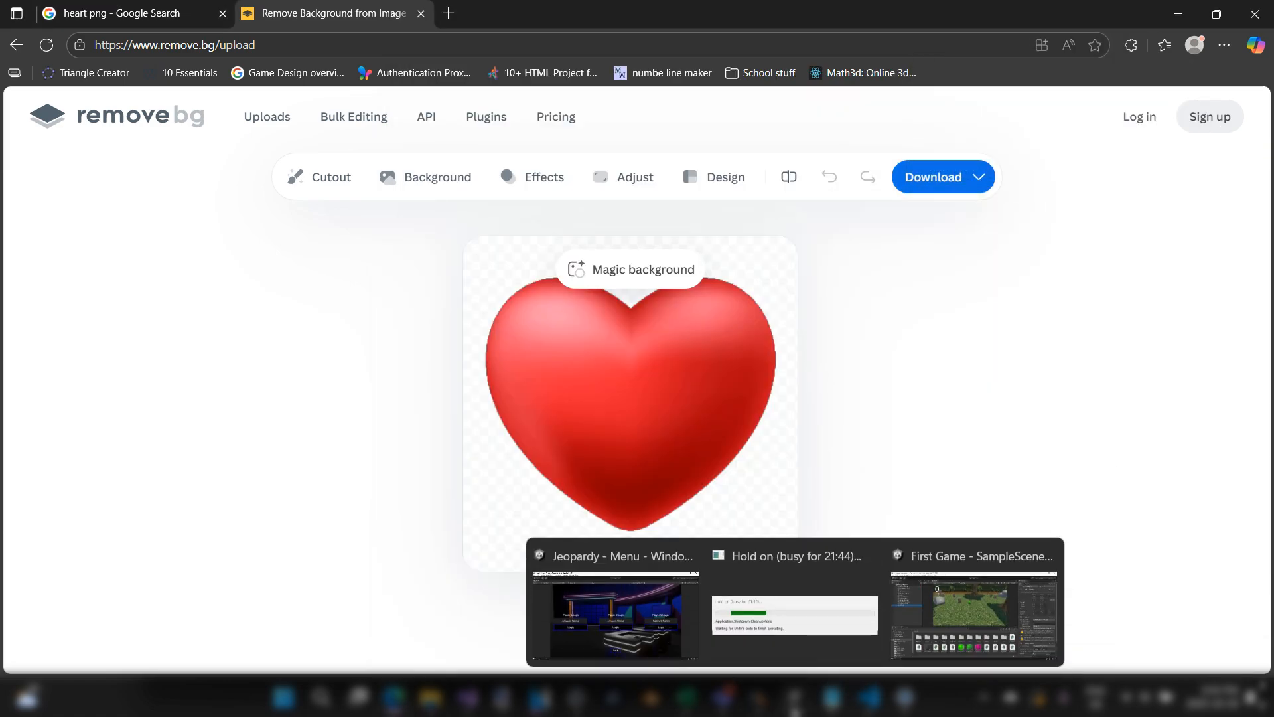
click(907, 657)
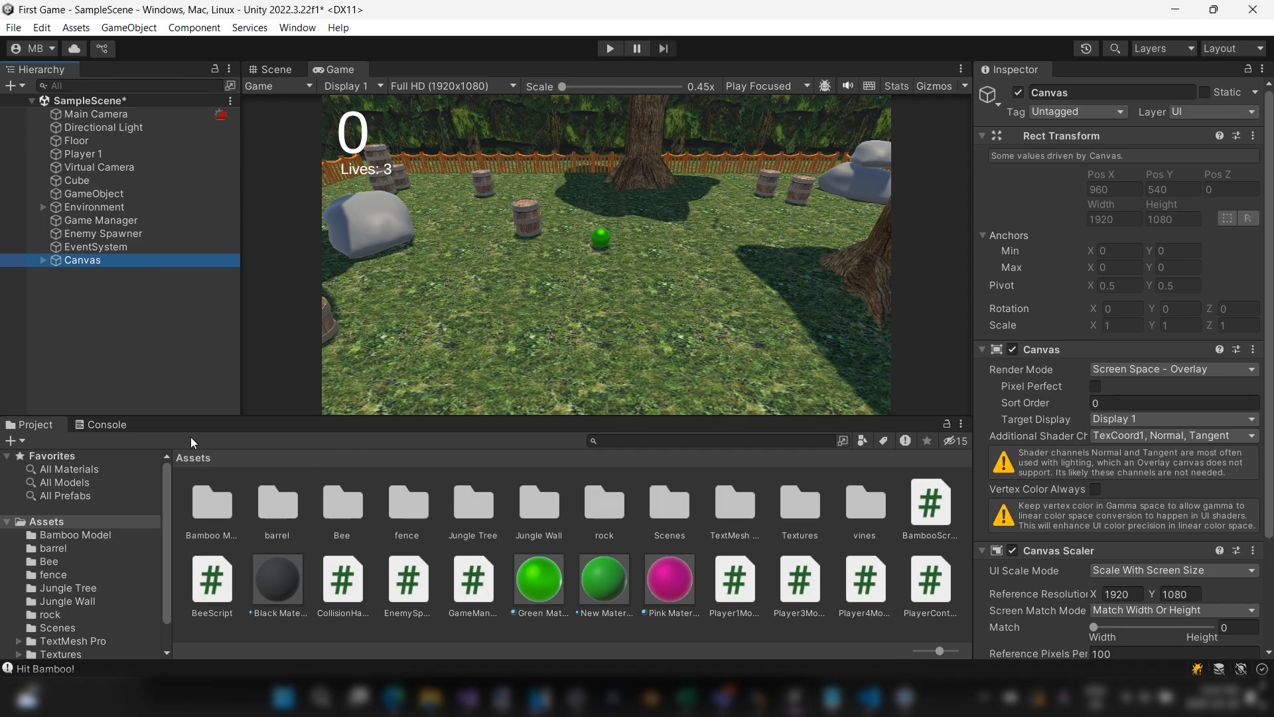
right_click(51, 524)
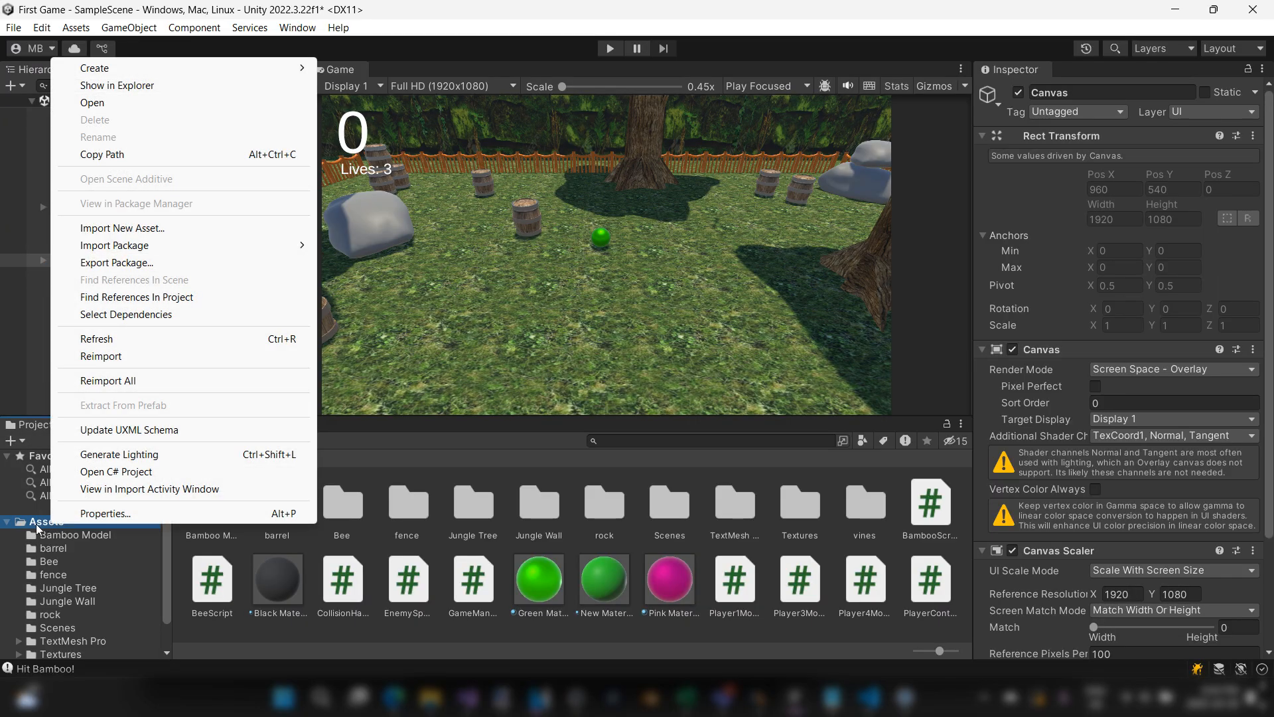
click(214, 91)
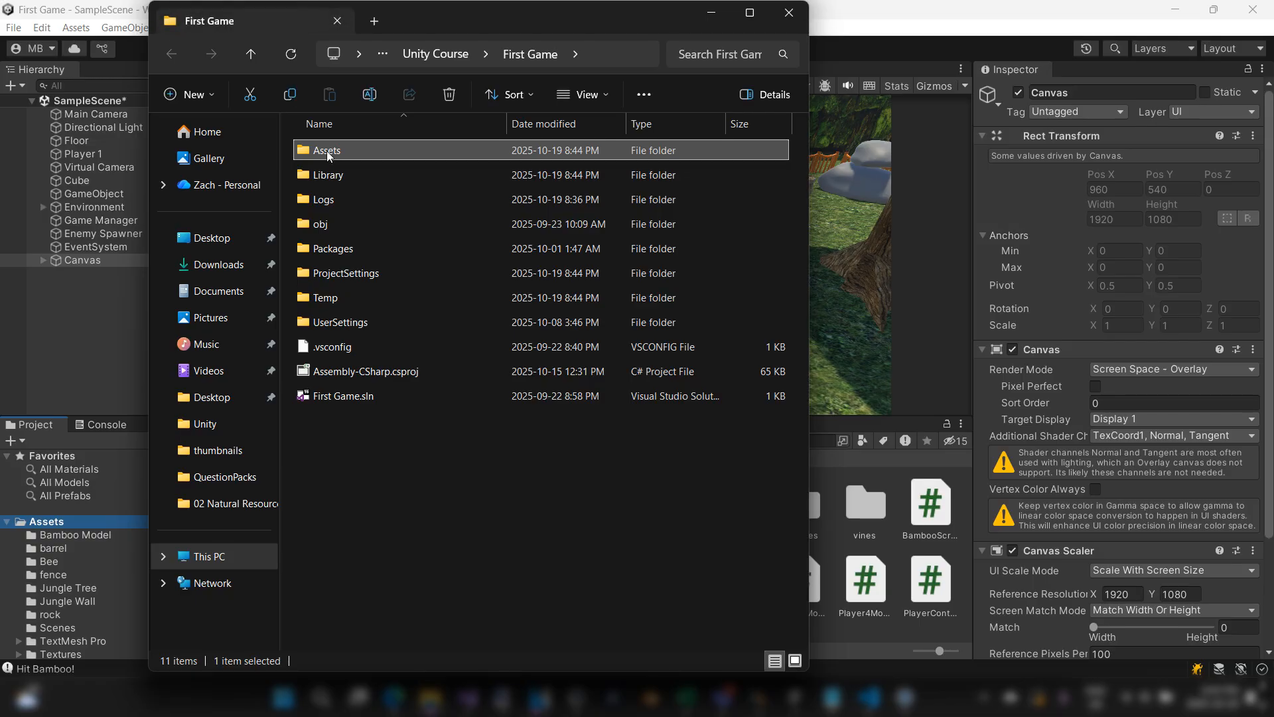
Step: Open the First Game project's Assets folder, copy its path and close the folder window
double_click(326, 150)
click(636, 59)
key(ctrl+c)
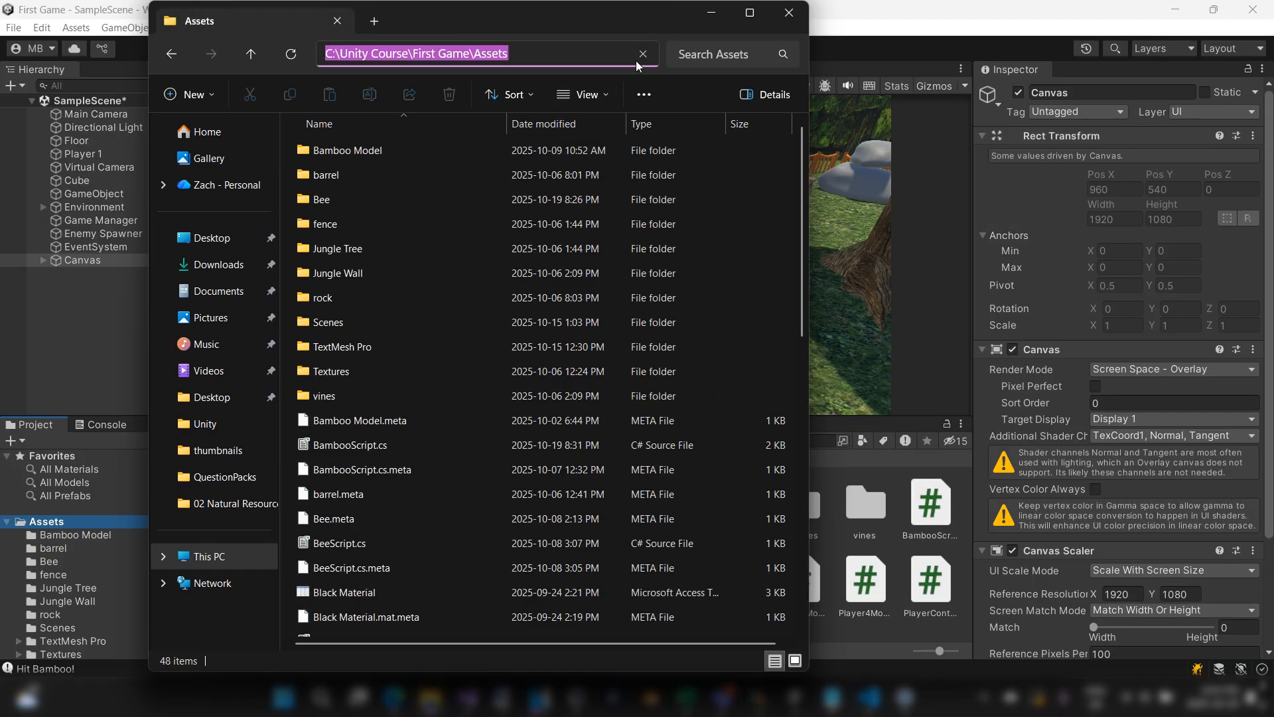
click(796, 23)
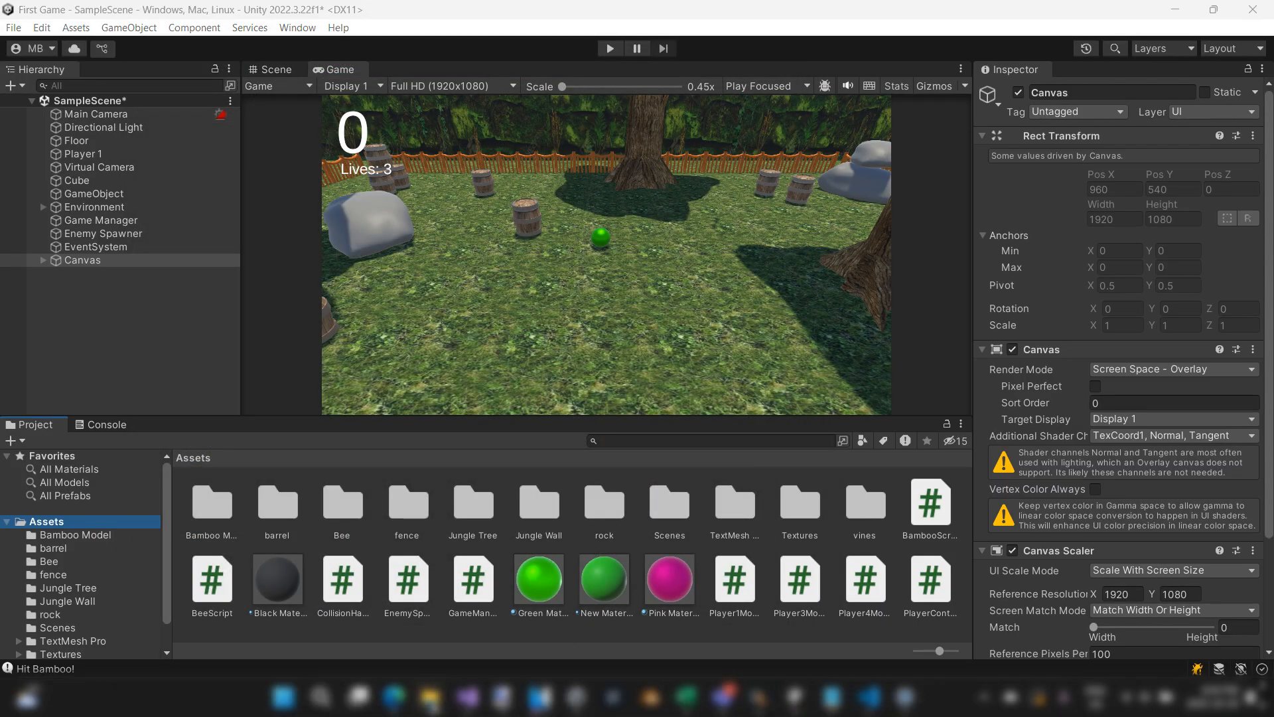
Step: Bring up the Downloads folder and open the copied Assets path in a new File Explorer window
mouse_move(430, 697)
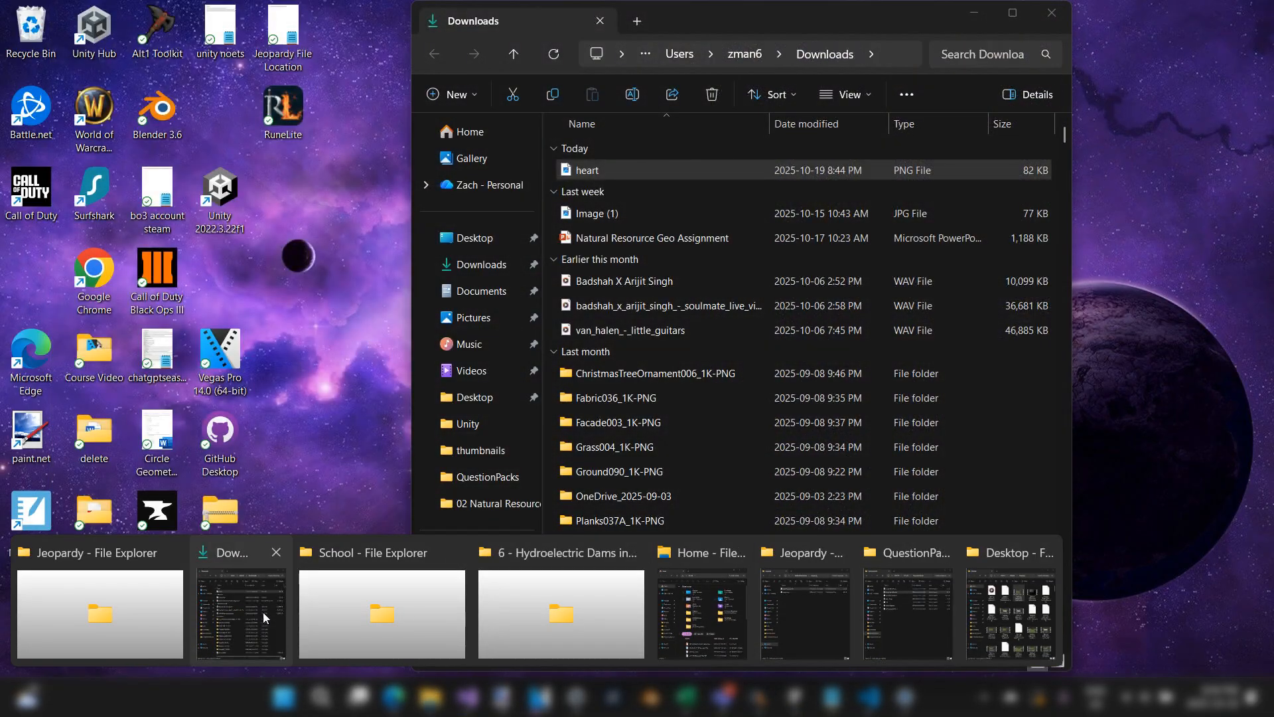
click(263, 612)
right_click(430, 697)
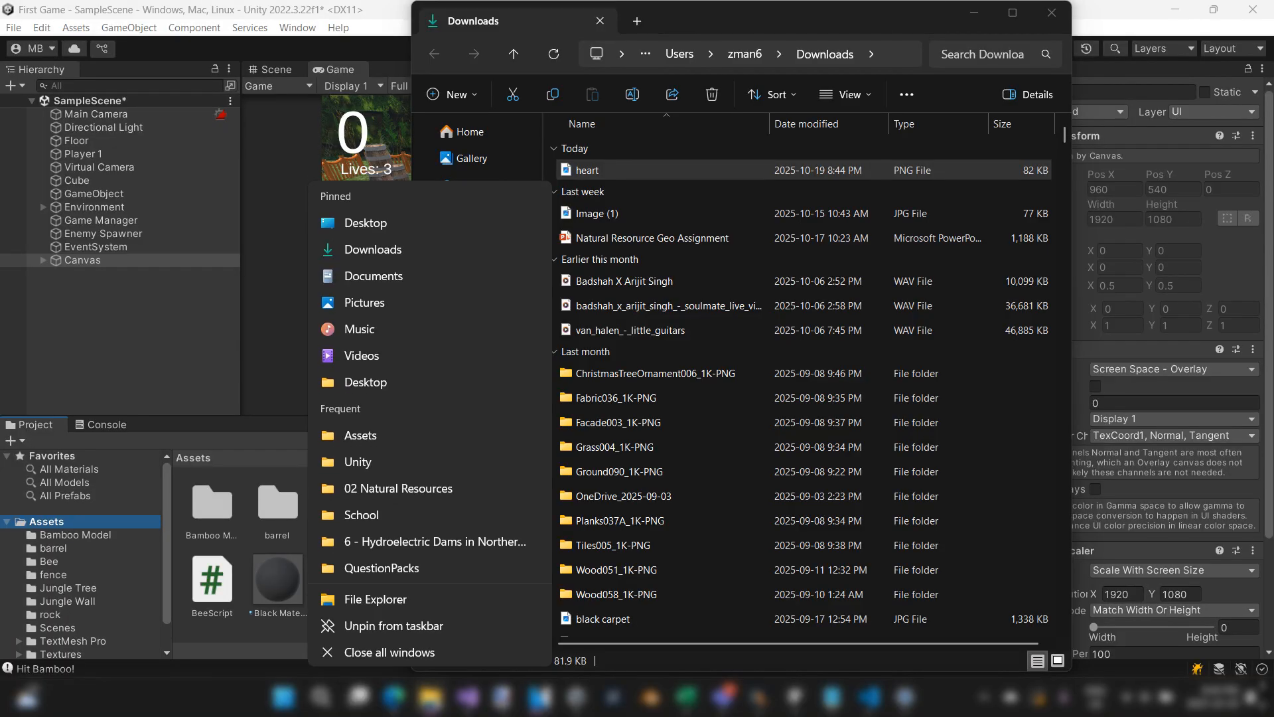
click(401, 607)
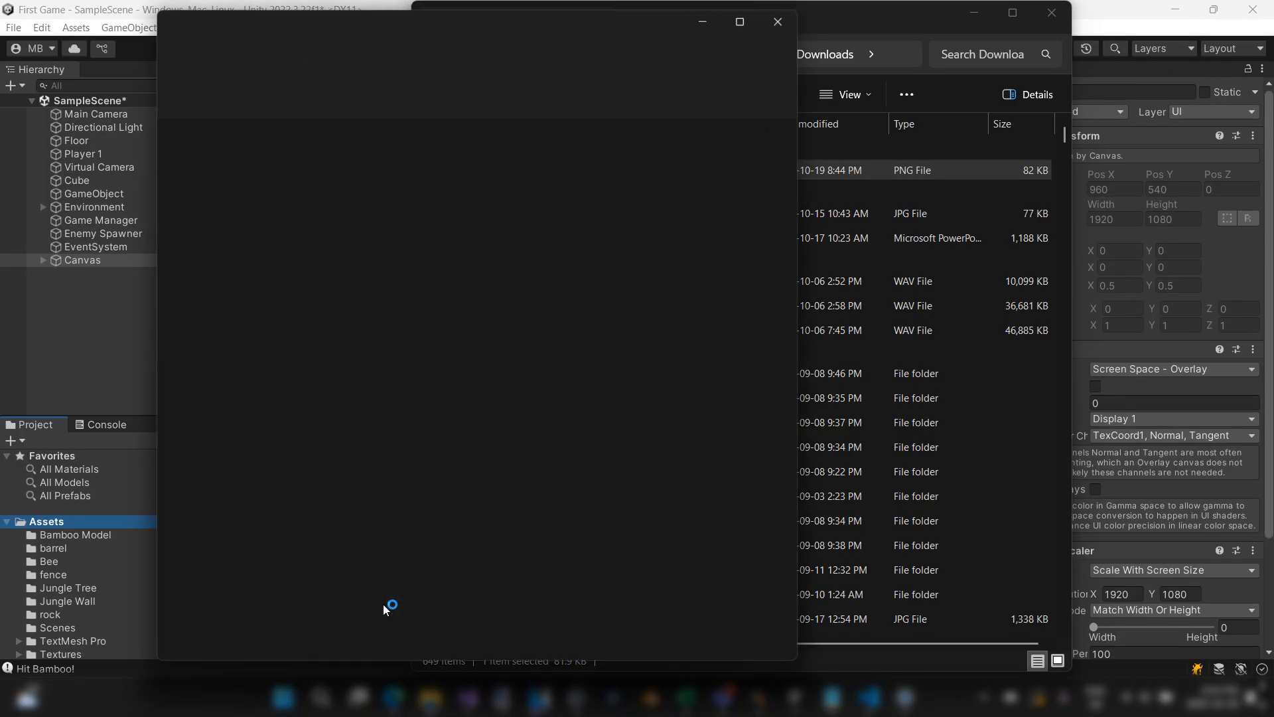
click(491, 58)
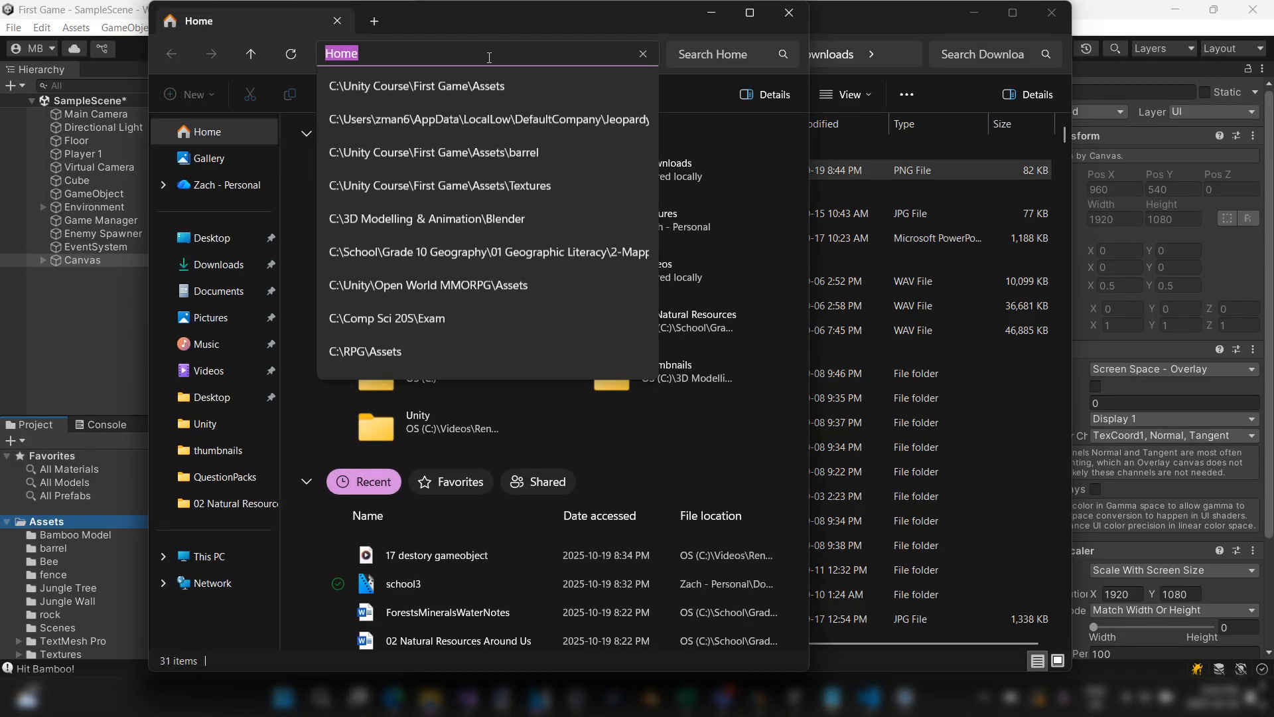
key(ctrl+v)
key(Return)
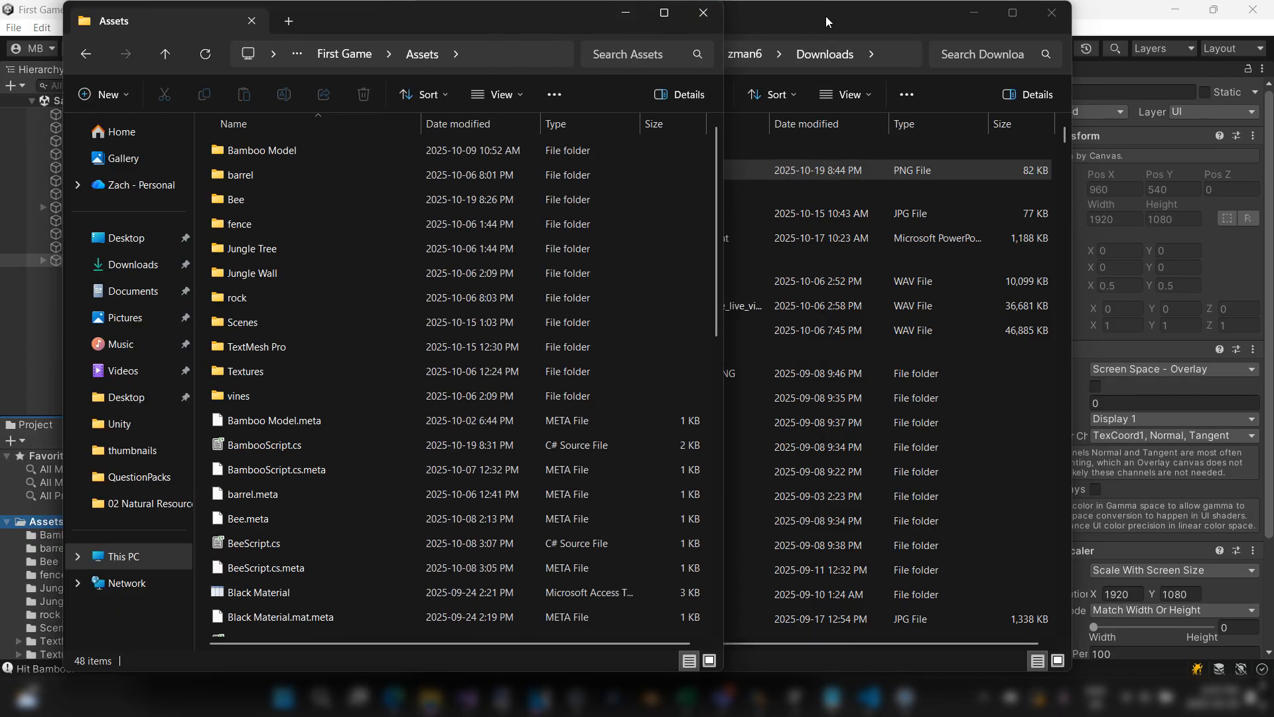
Step: Move the heart image from Downloads into the project's Assets folder and switch back to the Unity editor
drag(825, 16, 1005, 32)
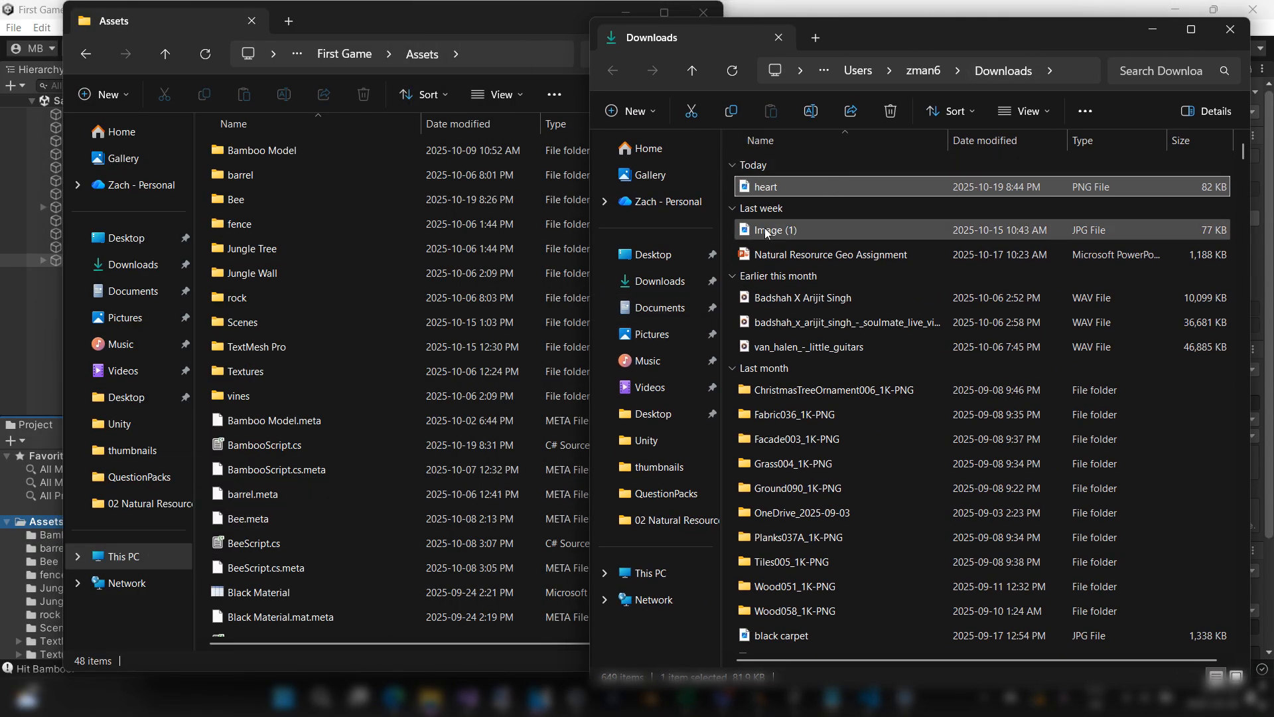
drag(410, 69, 335, 432)
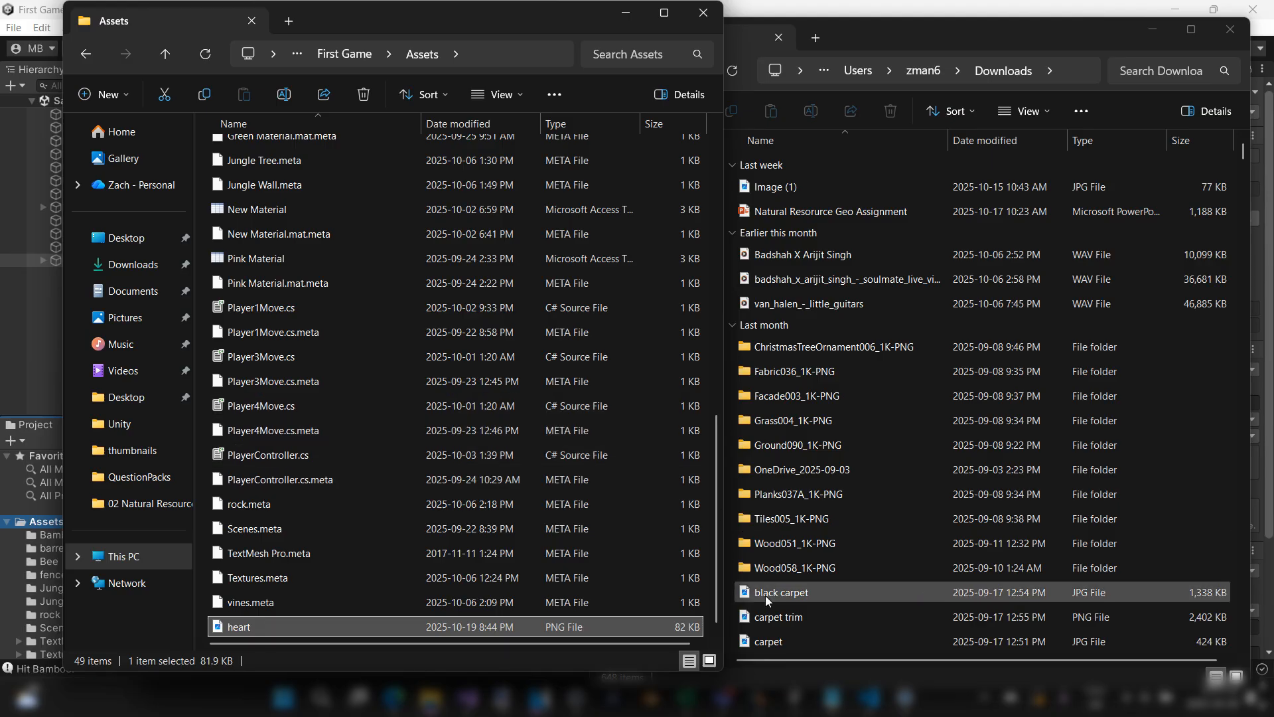
mouse_move(798, 702)
click(997, 611)
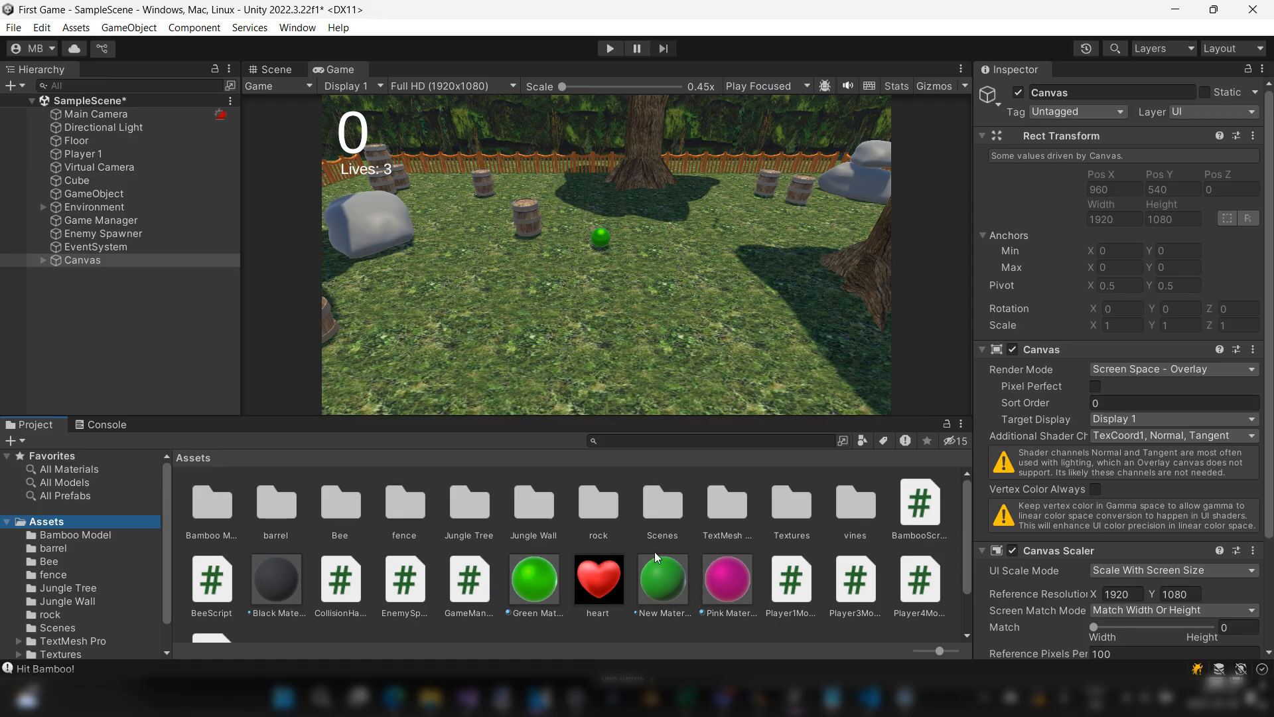
Step: Set the heart image's texture type to Sprite (2D and UI) and apply the import settings
click(600, 573)
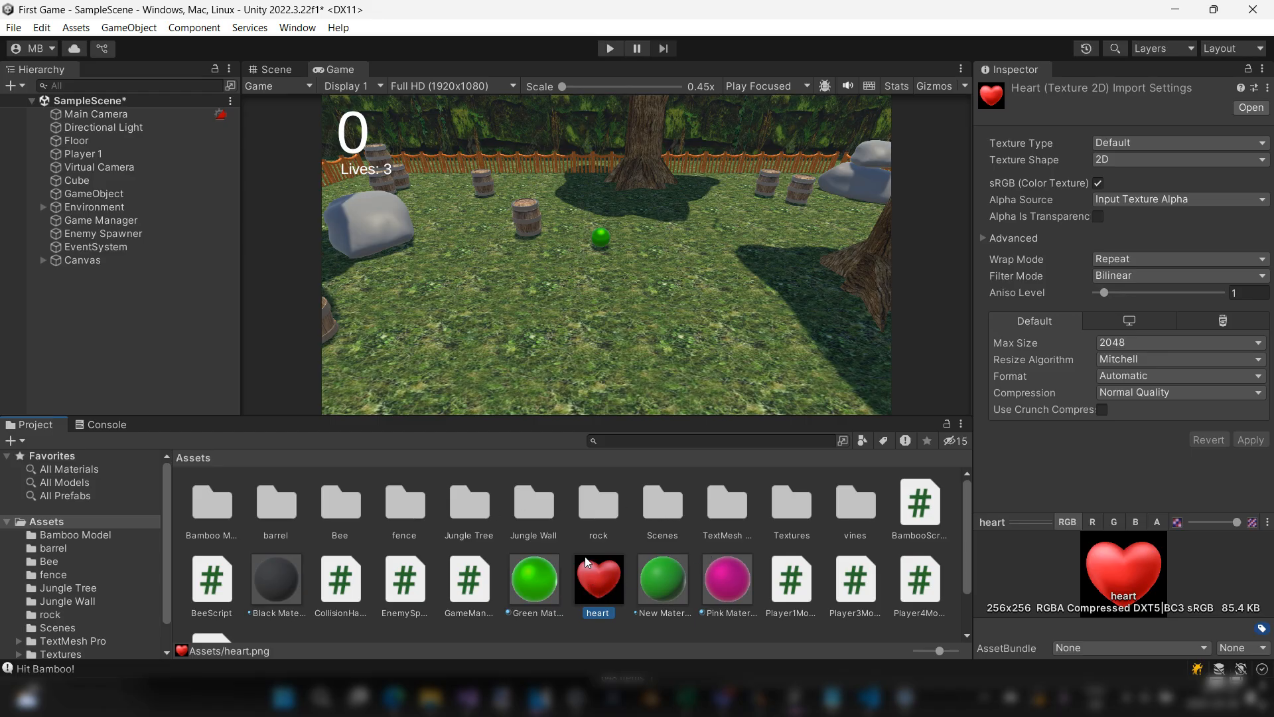
click(1113, 142)
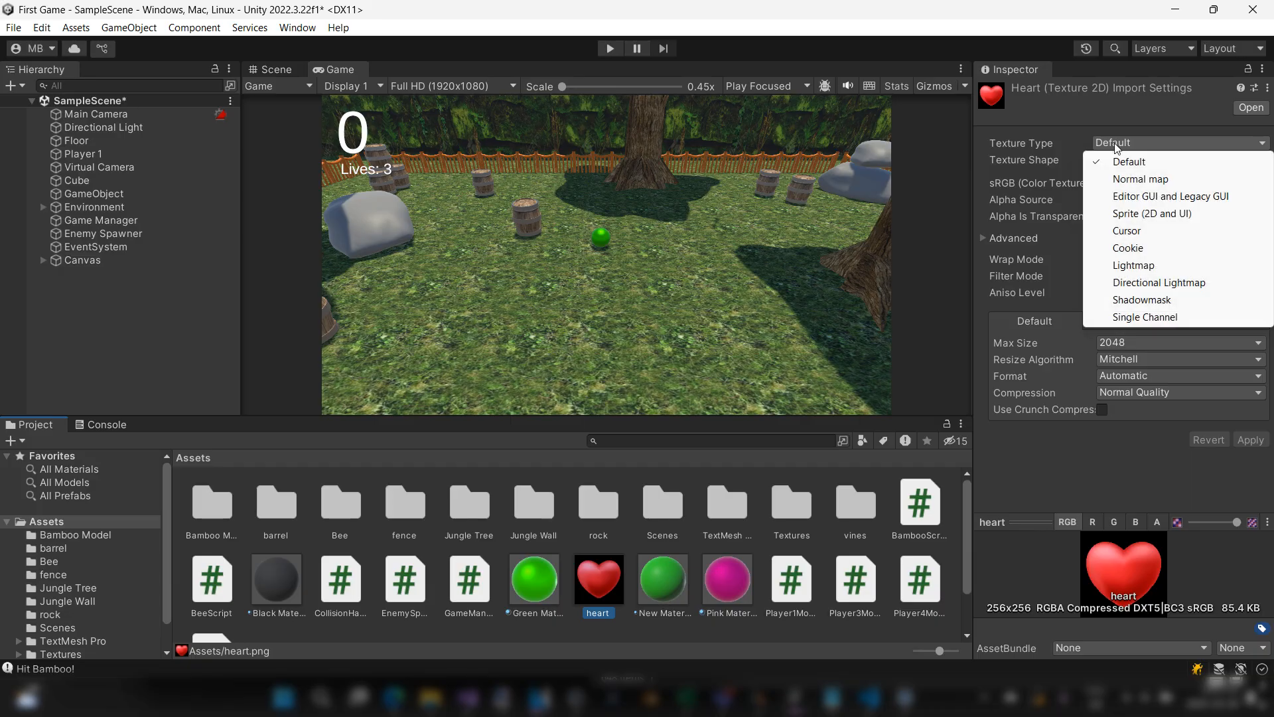
click(1148, 213)
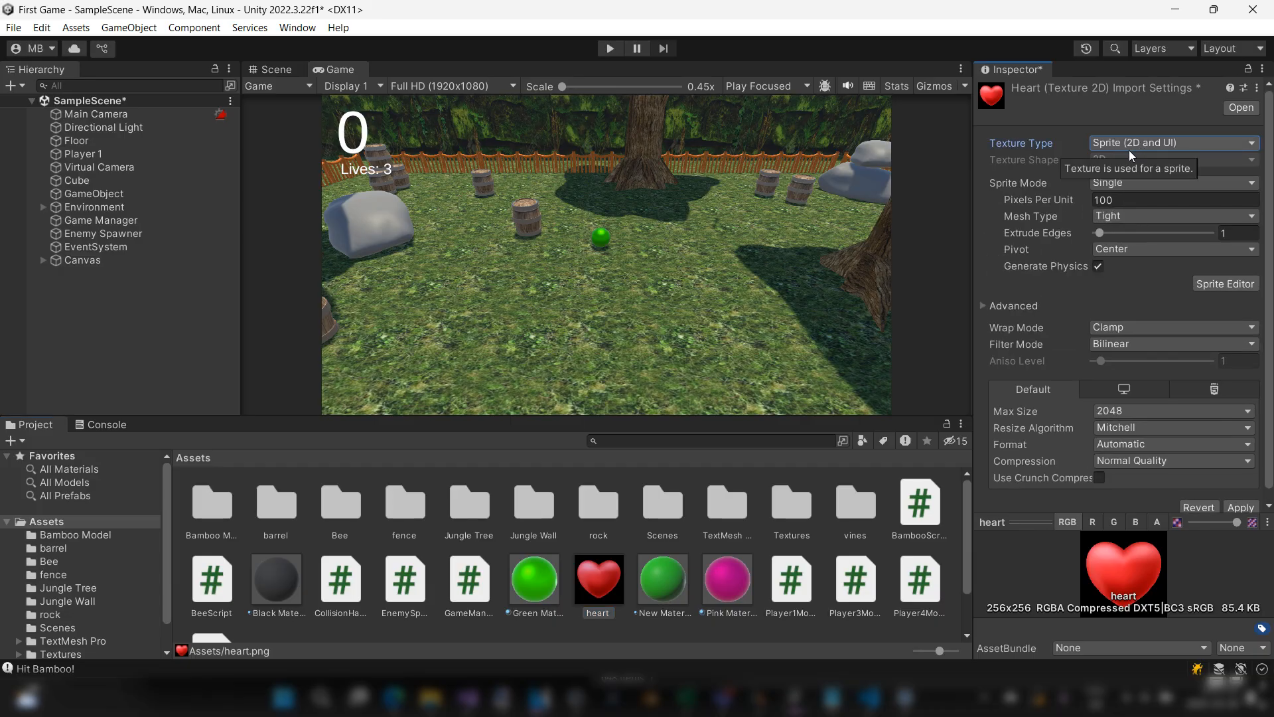
scroll(1174, 147, down, 1)
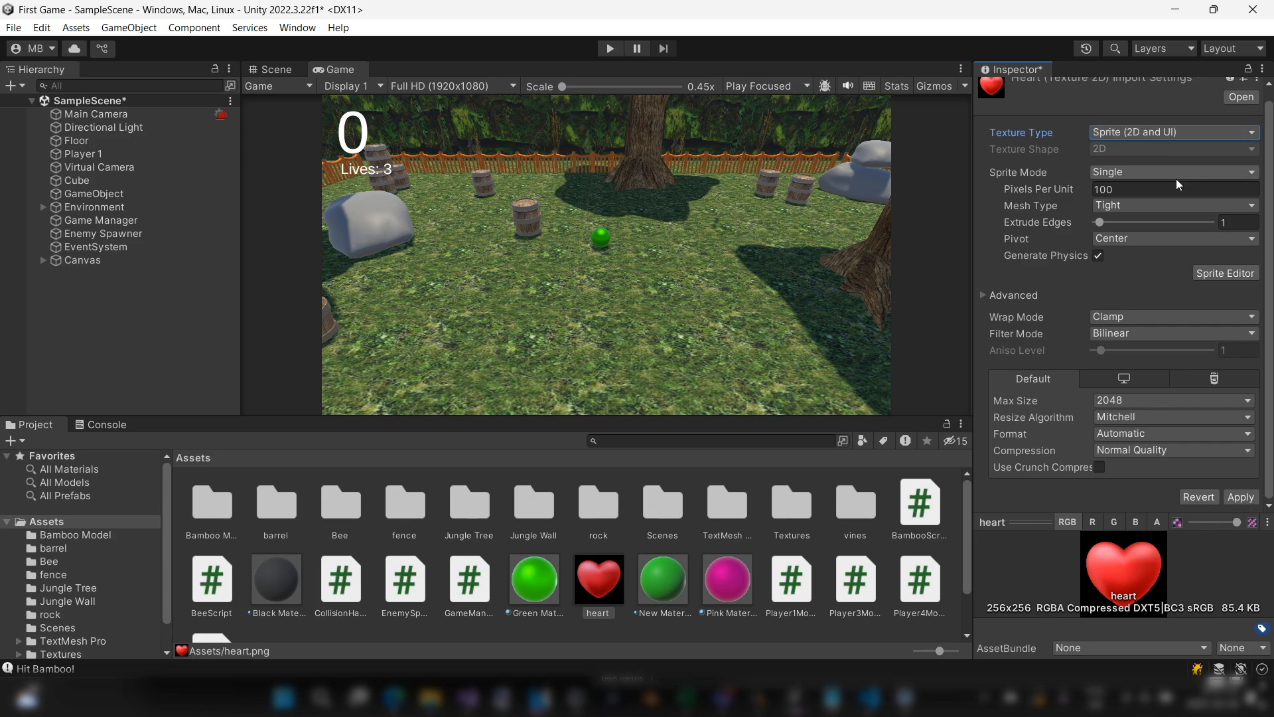
click(1240, 498)
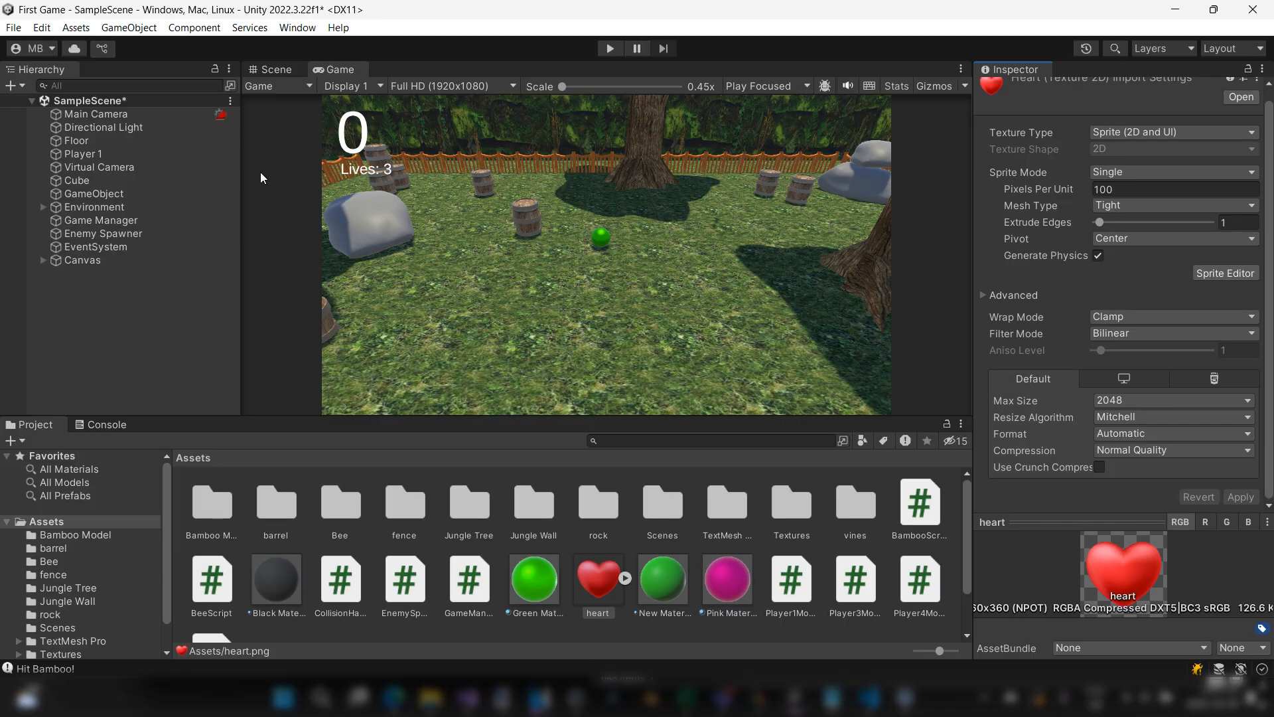
scroll(1188, 153, up, 1)
click(1180, 148)
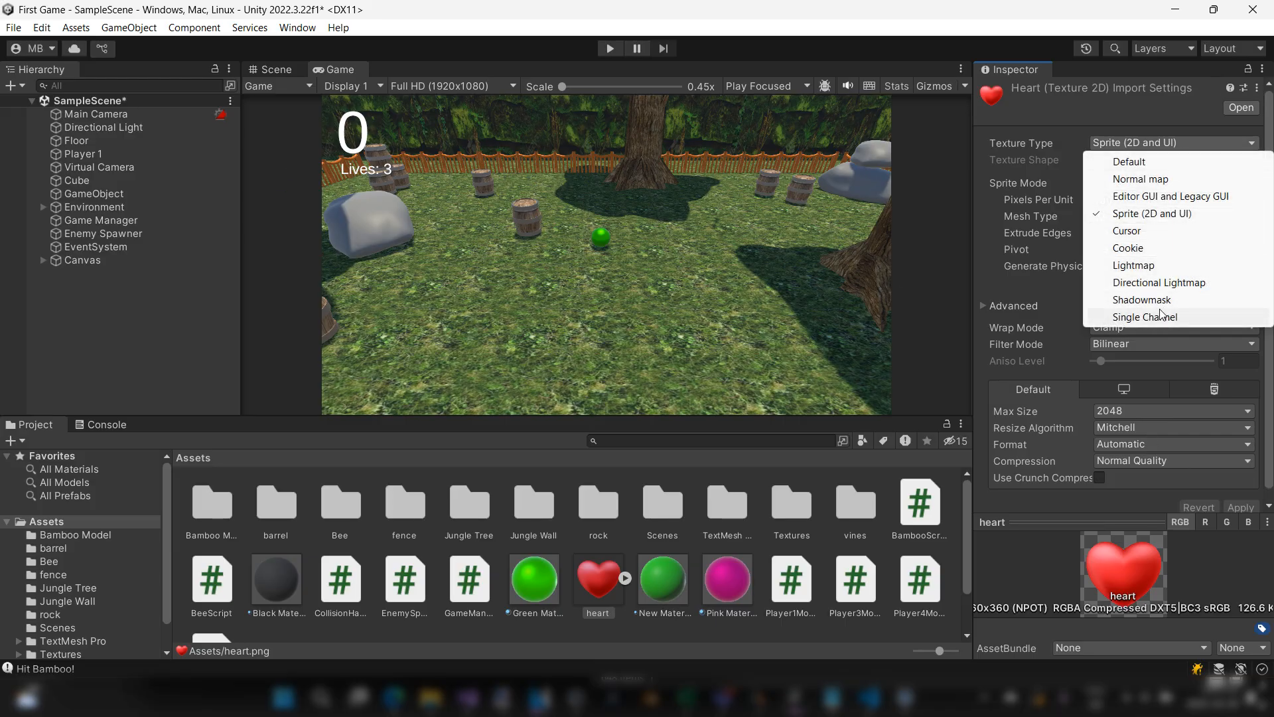
click(1027, 60)
scroll(1194, 251, down, 1)
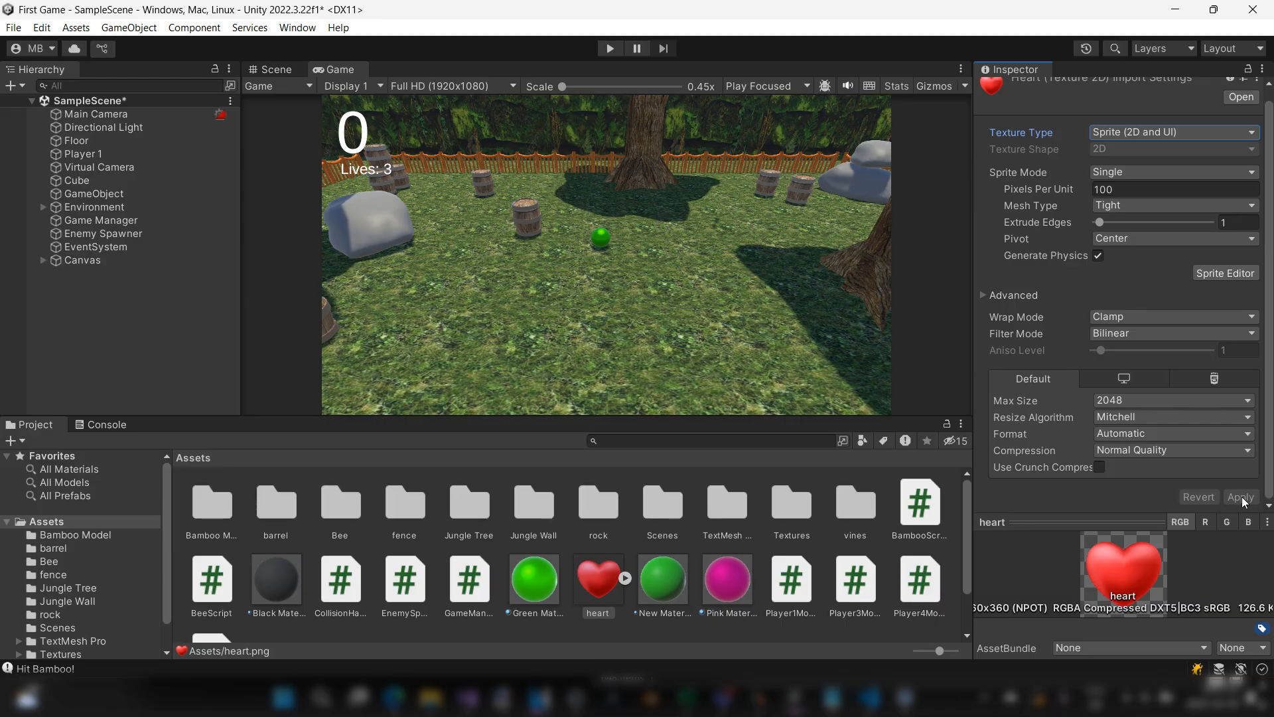
Step: Create an empty object named Hearts as a child of the Canvas
click(78, 260)
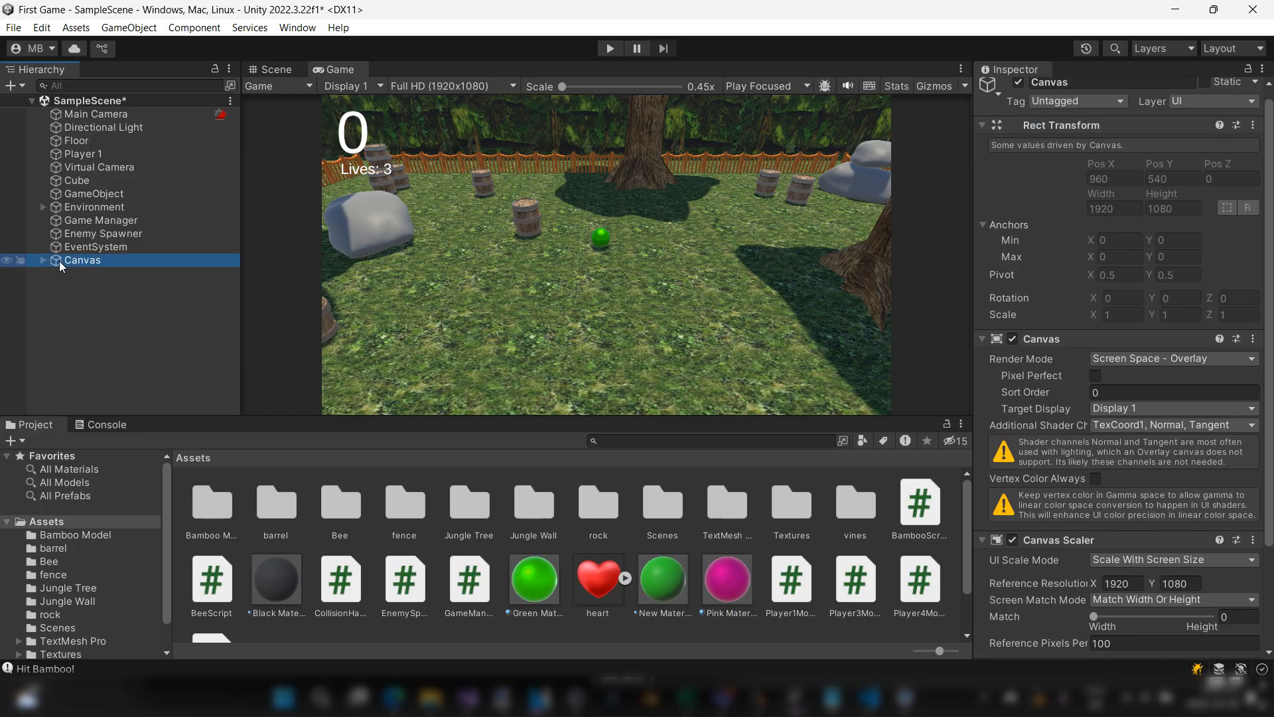
click(43, 261)
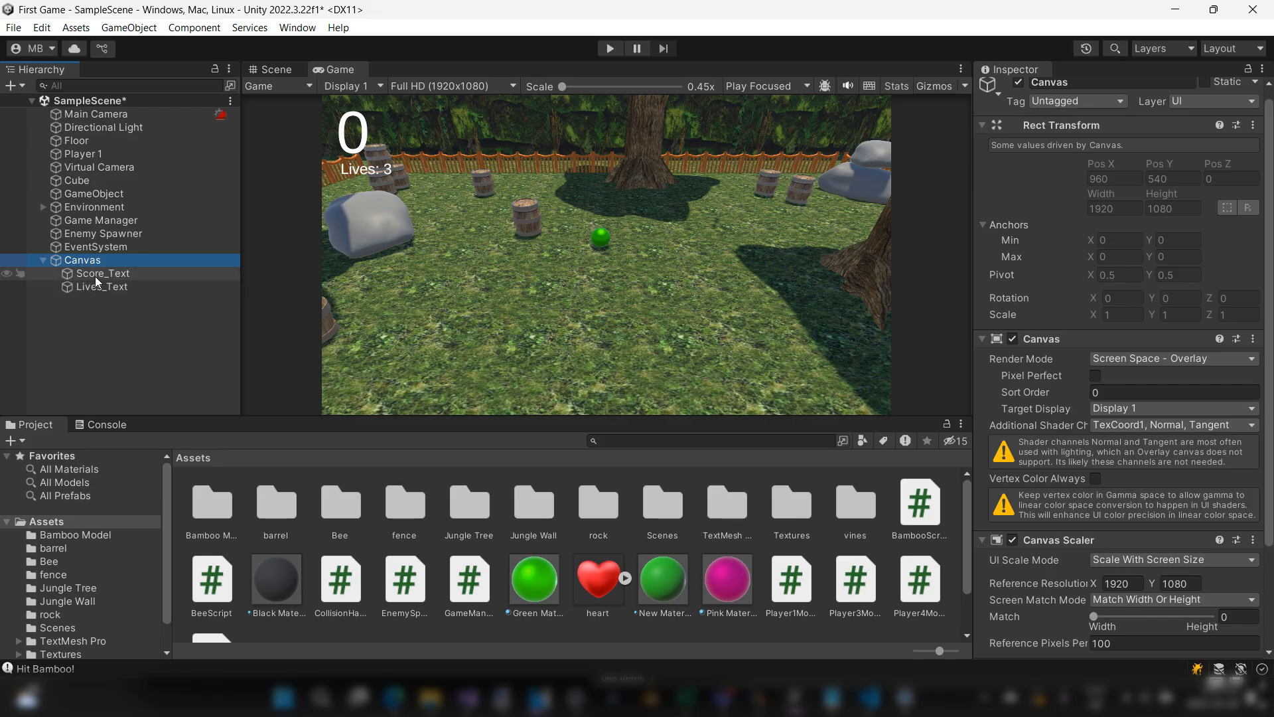
click(113, 284)
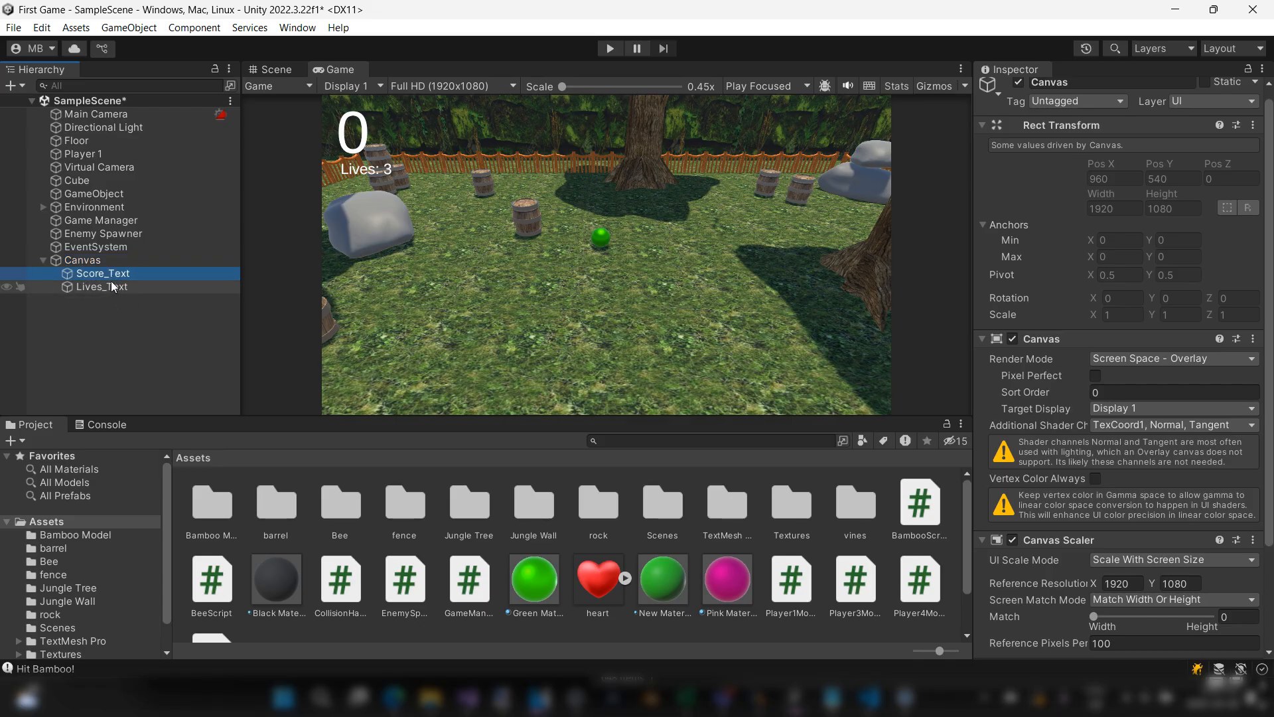
click(96, 273)
click(82, 263)
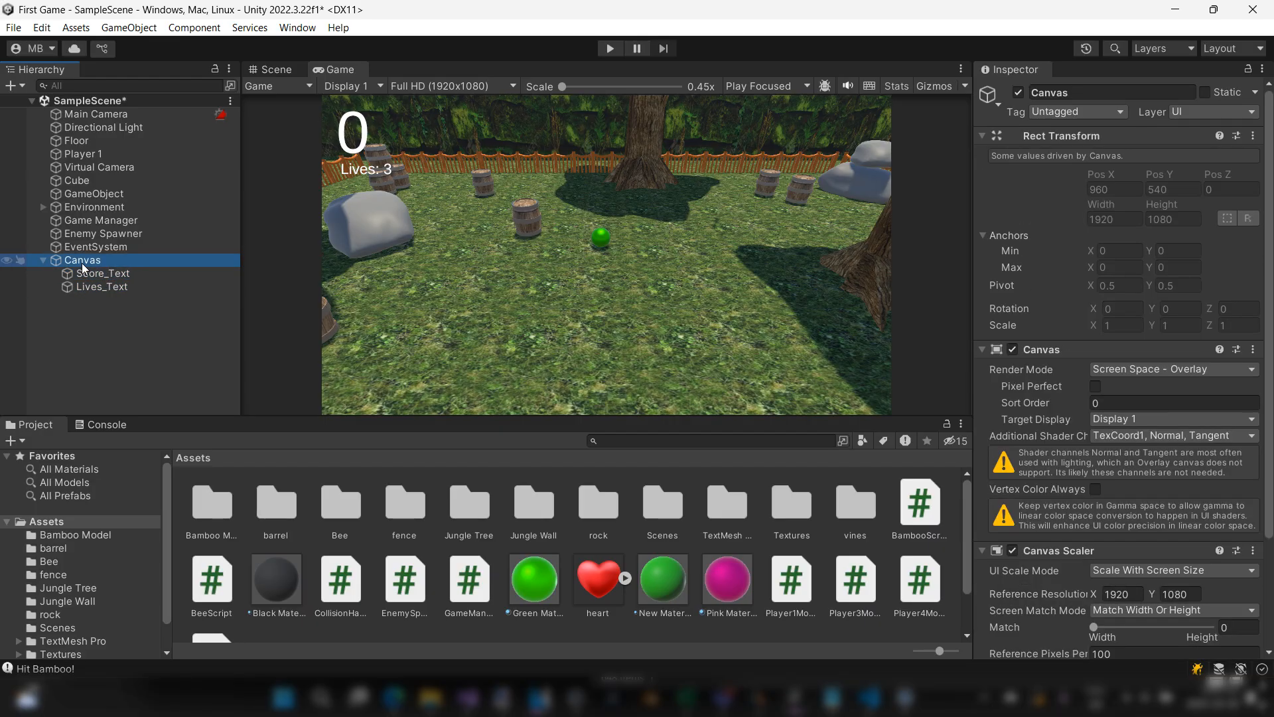
right_click(81, 263)
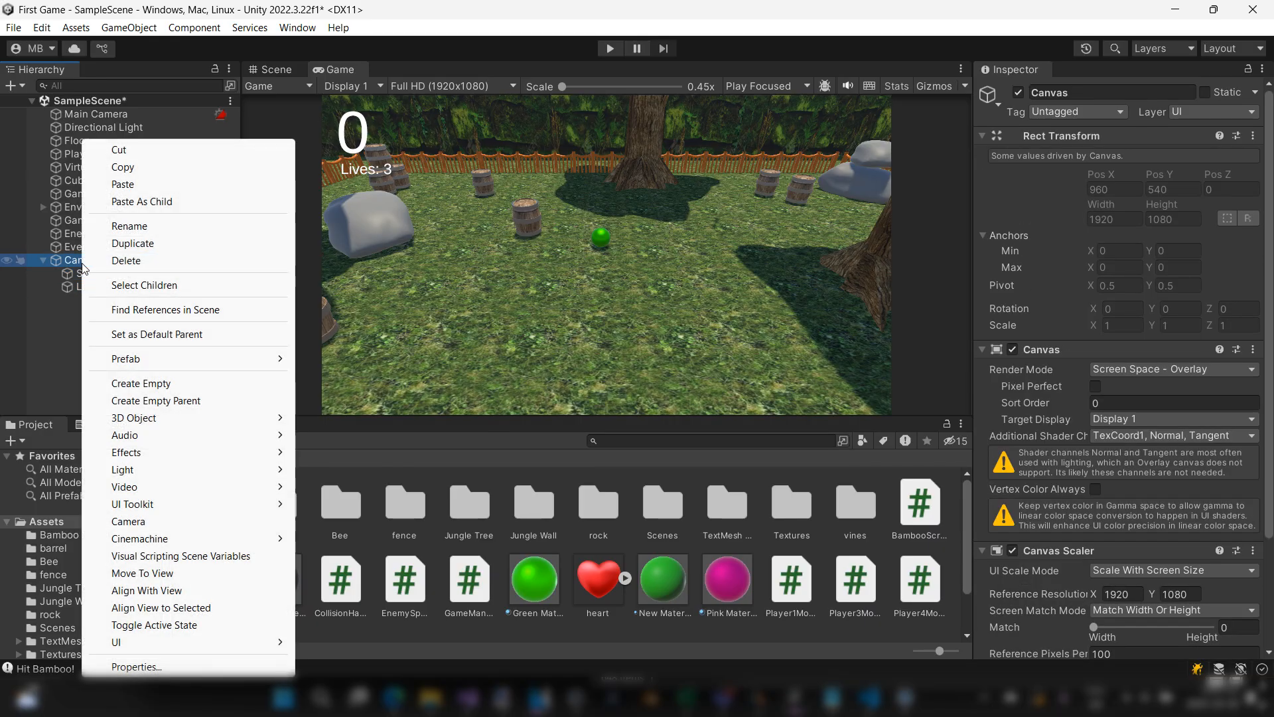
click(181, 390)
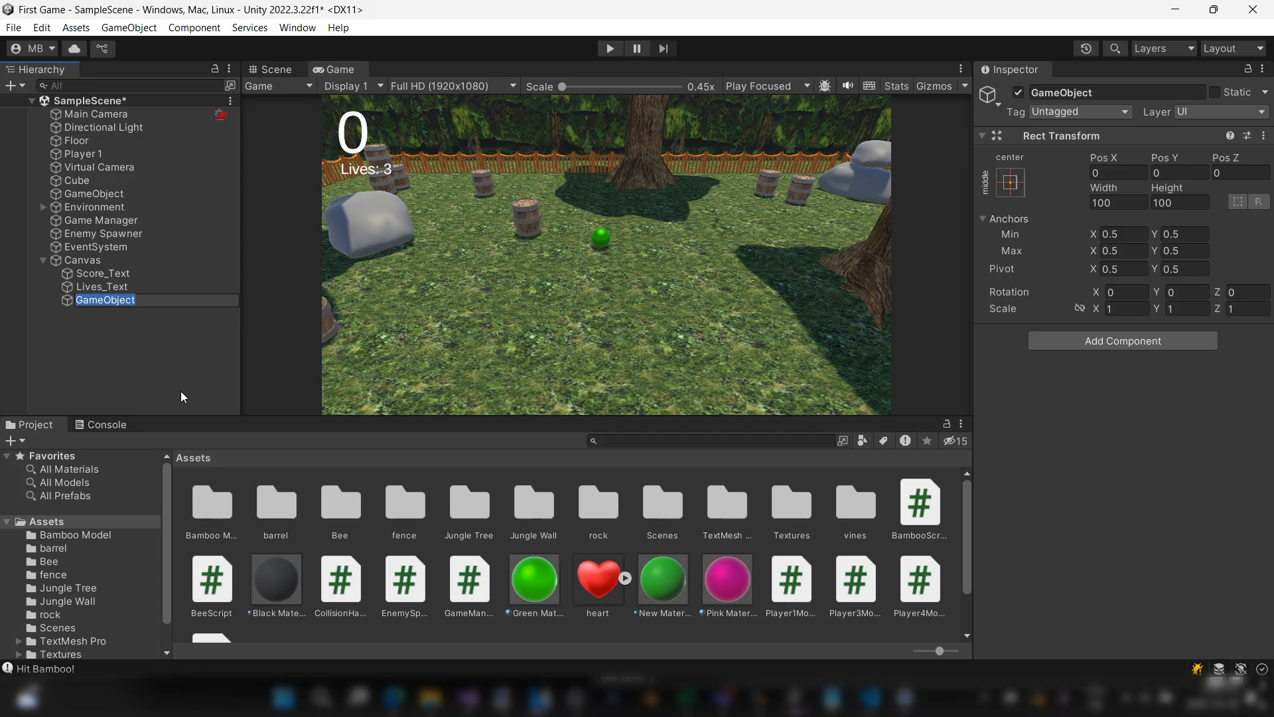
text(Hearts)
key(Return)
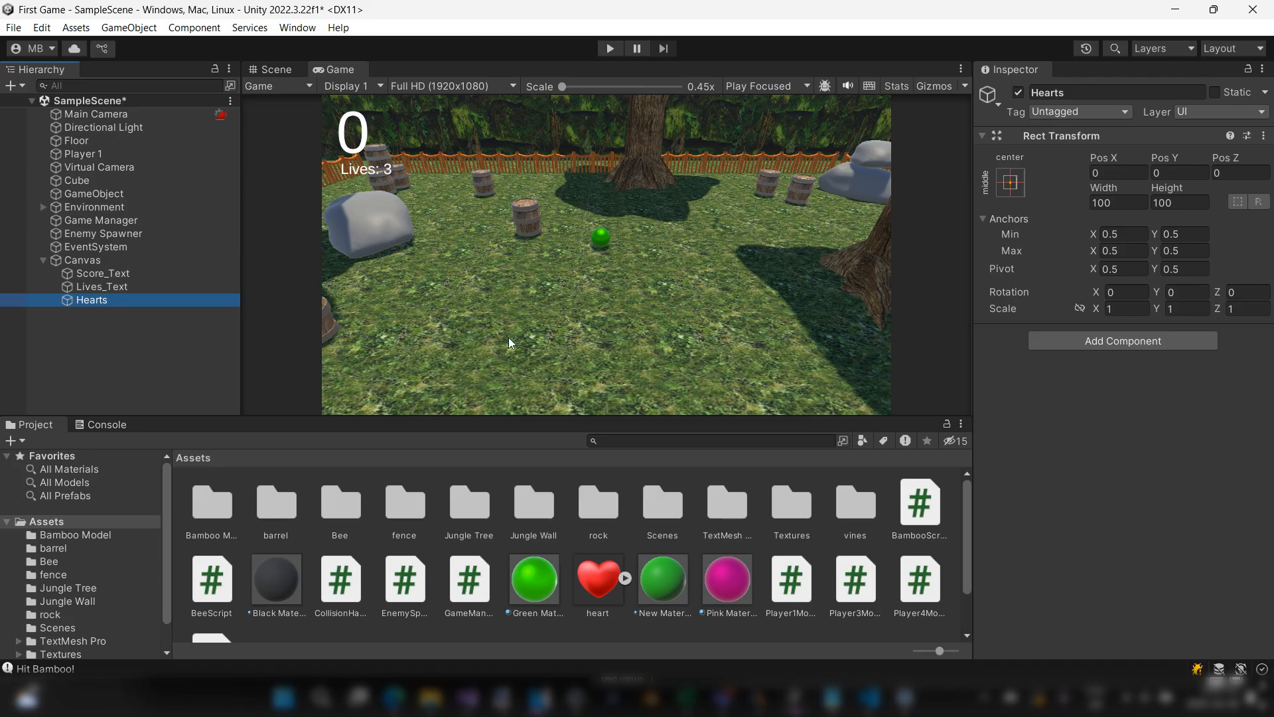
Step: Add a Horizontal Layout Group component to the Hearts object
click(1181, 347)
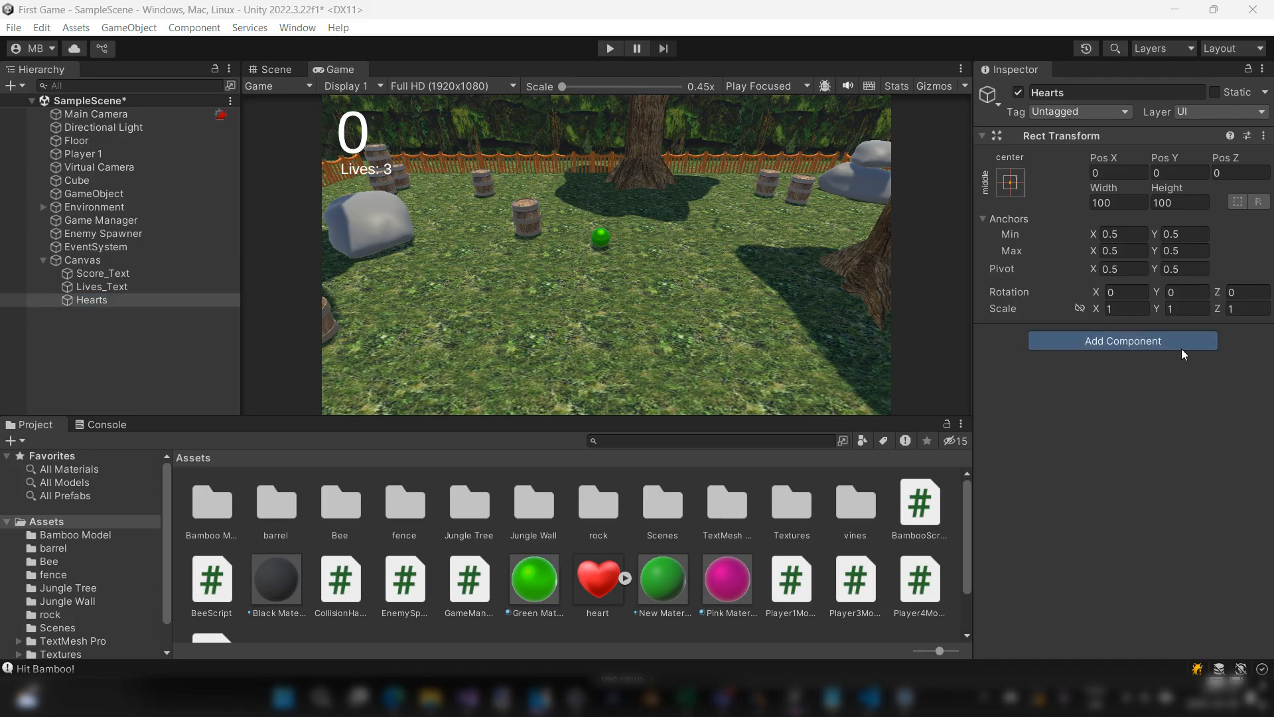
text(horiz)
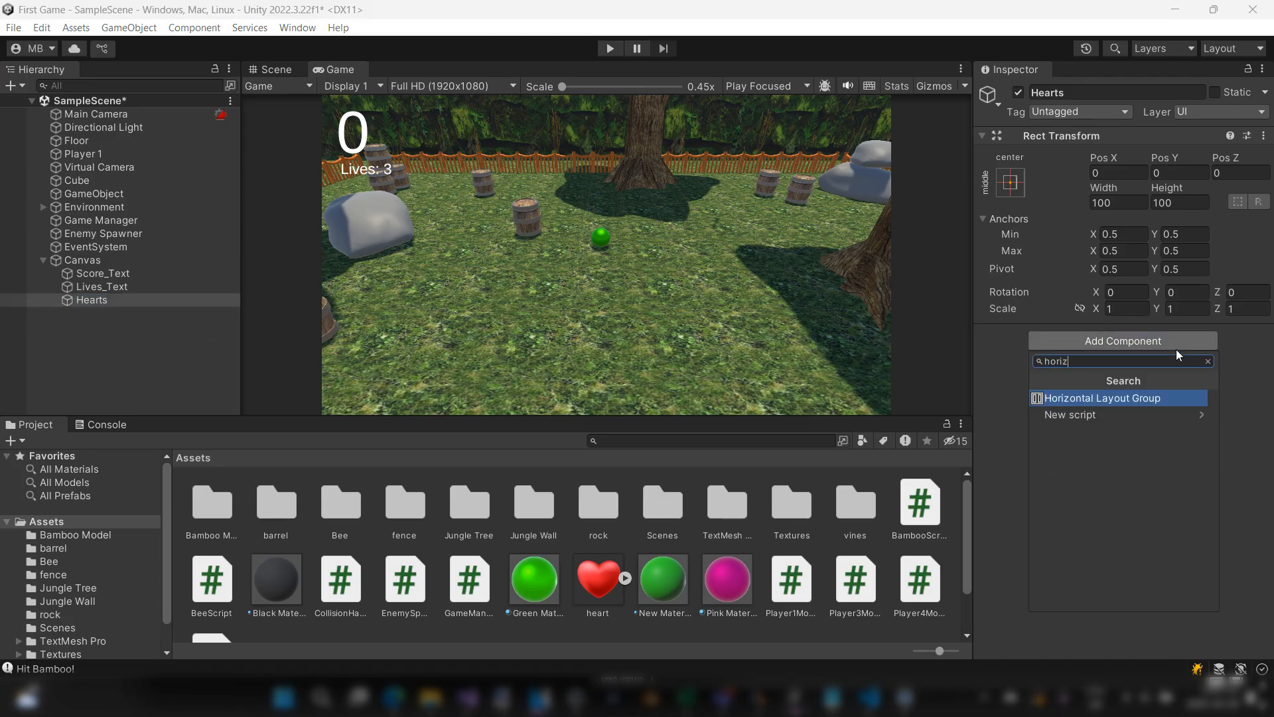
click(1148, 401)
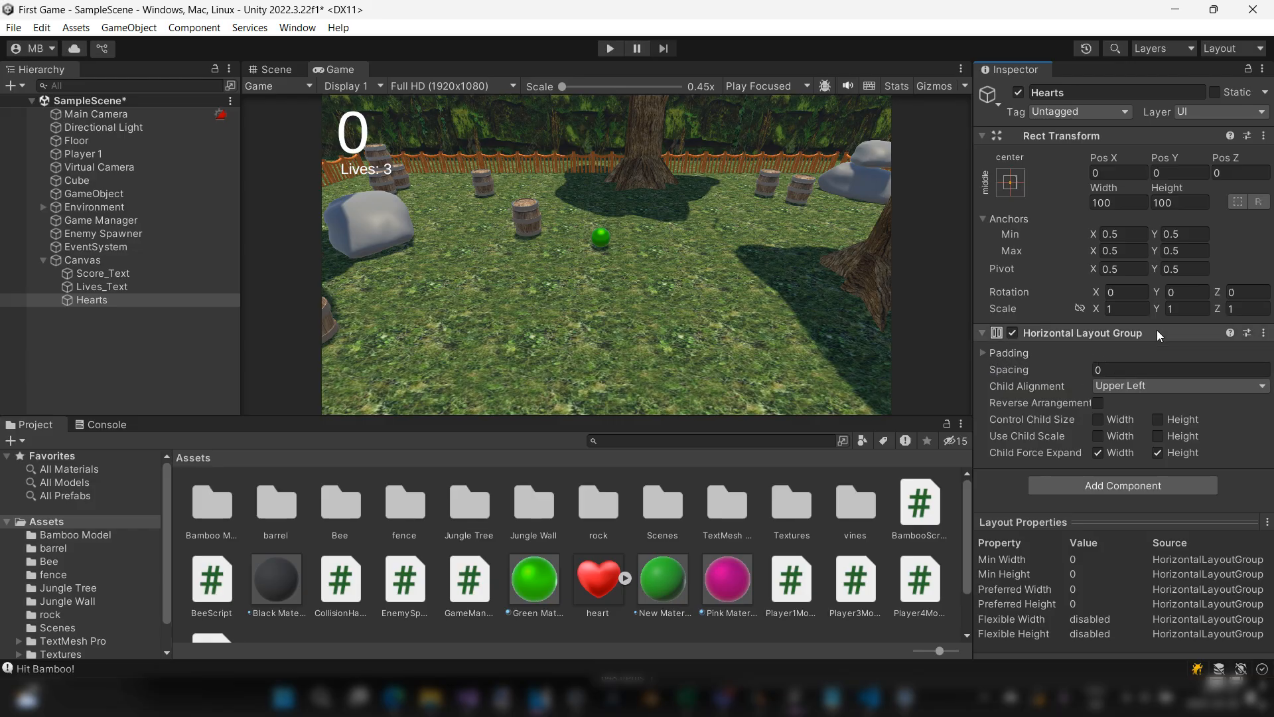
Step: Rename the Hearts object as Hearts_Group
click(118, 297)
click(1112, 93)
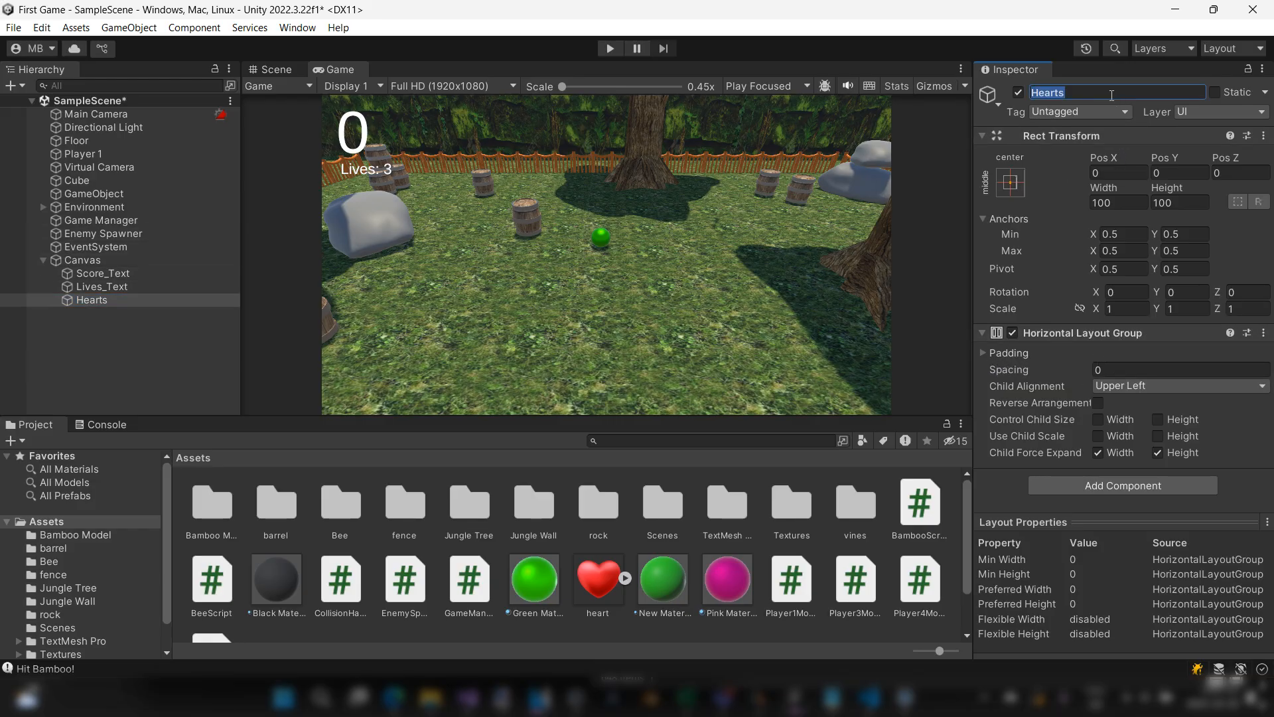
click(1112, 93)
text(_Group)
key(Return)
Step: Add a UI Image as a child of Hearts_Group
right_click(106, 301)
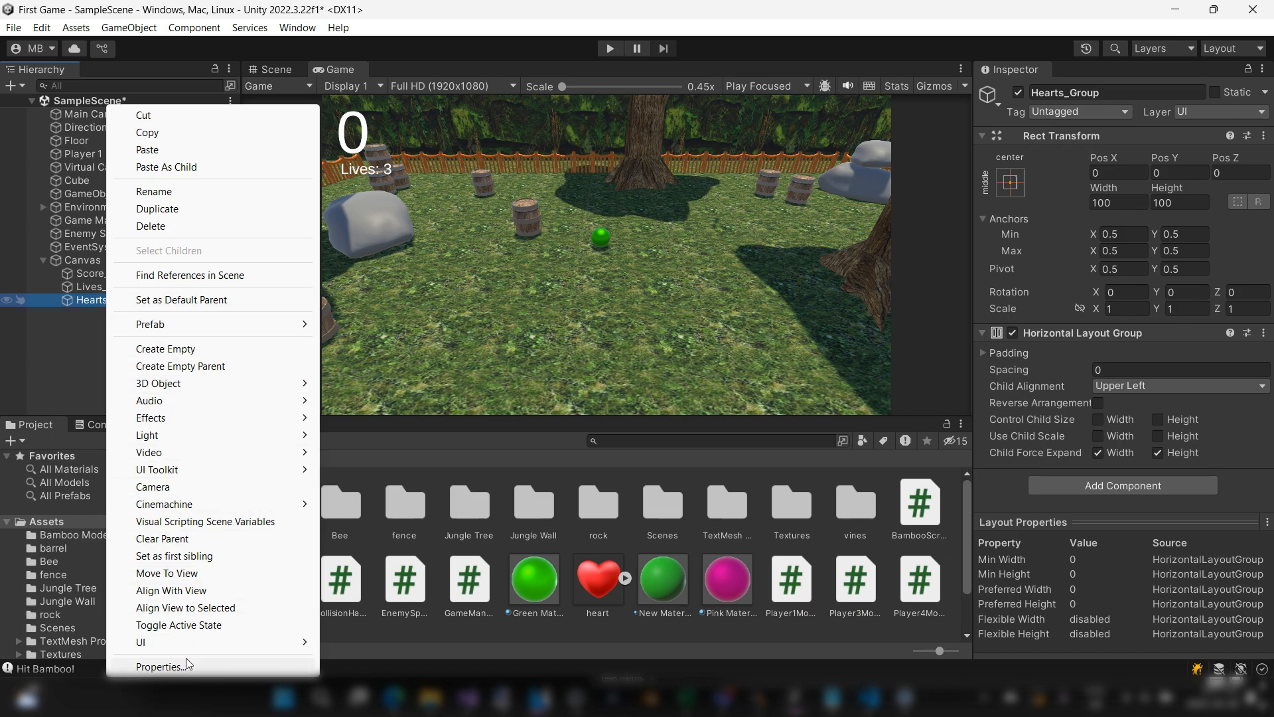
mouse_move(186, 643)
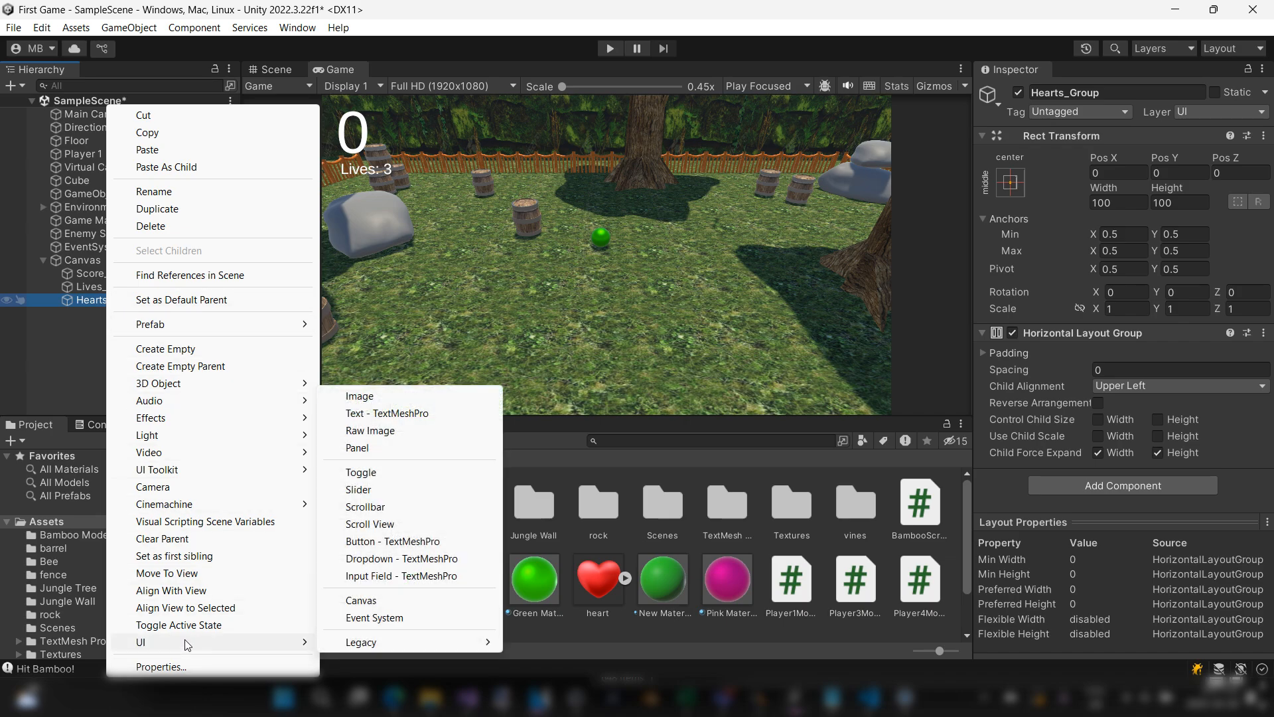
click(422, 398)
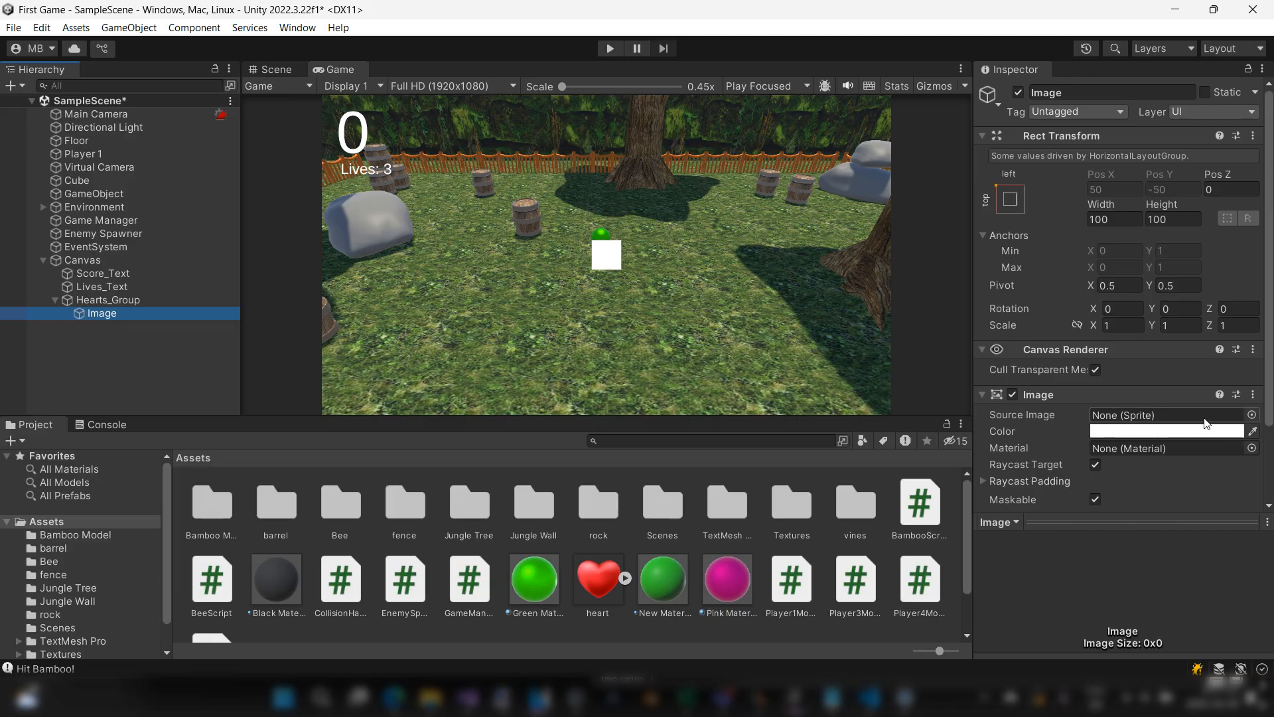
Step: Assign the heart sprite as the child image's source image and select Hearts_Group
click(1166, 417)
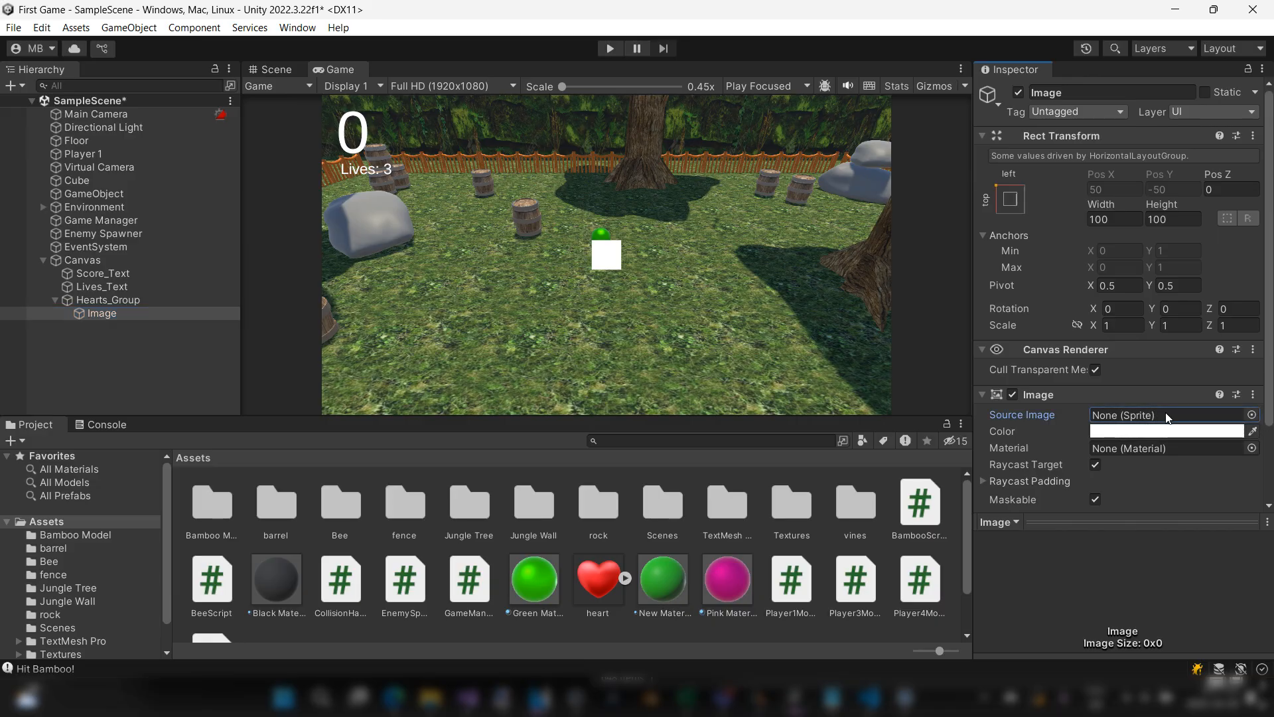
click(1252, 415)
click(899, 413)
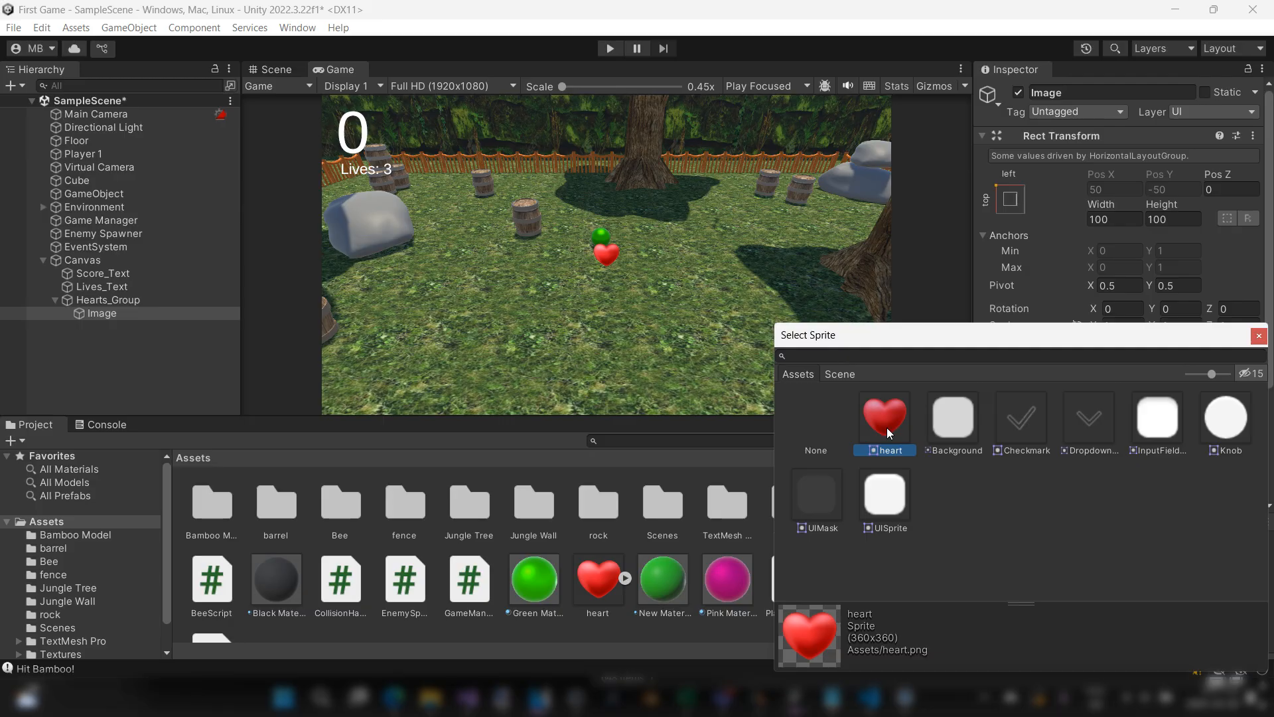
double_click(888, 430)
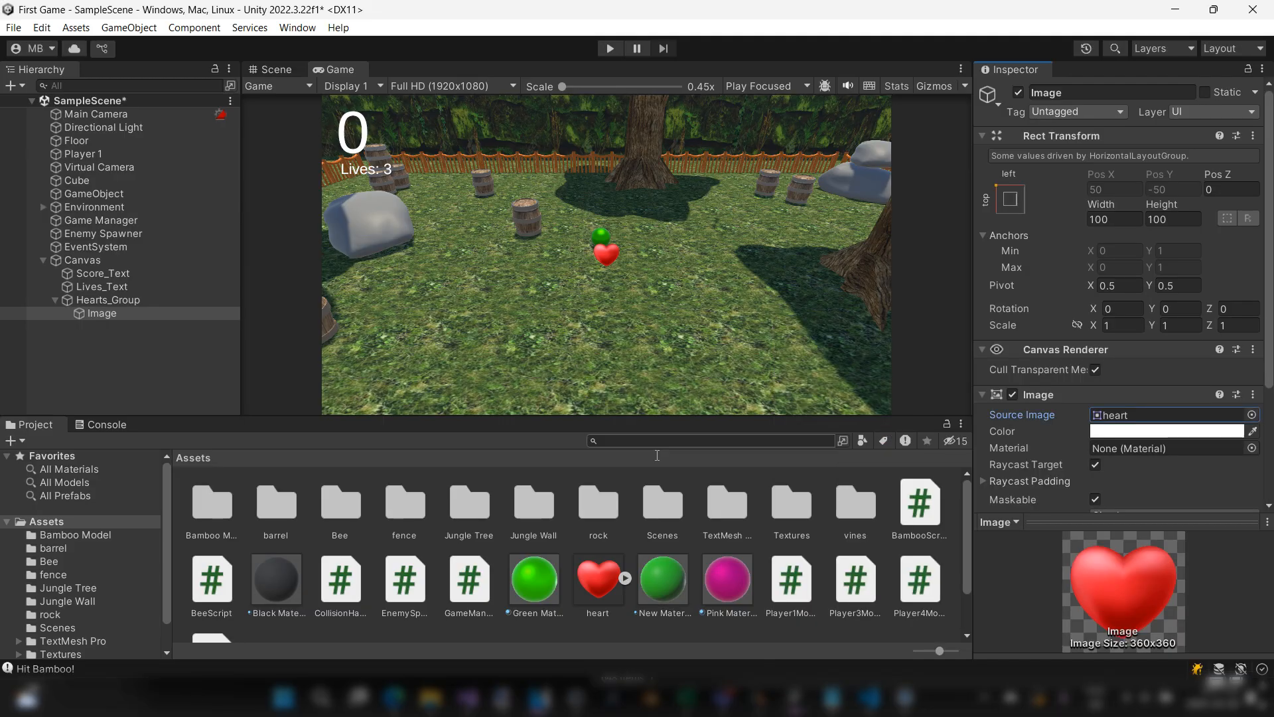
click(137, 303)
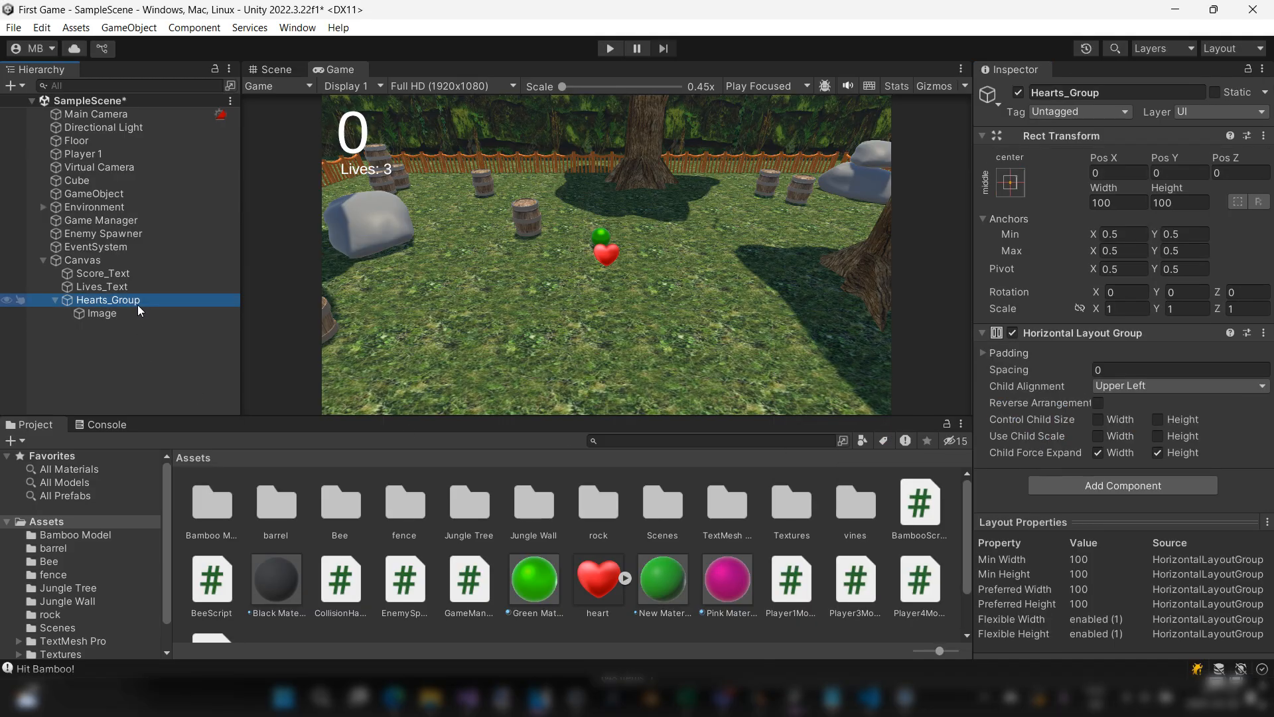
Step: Rename the heart image under Hearts_Group as Heart1
click(129, 316)
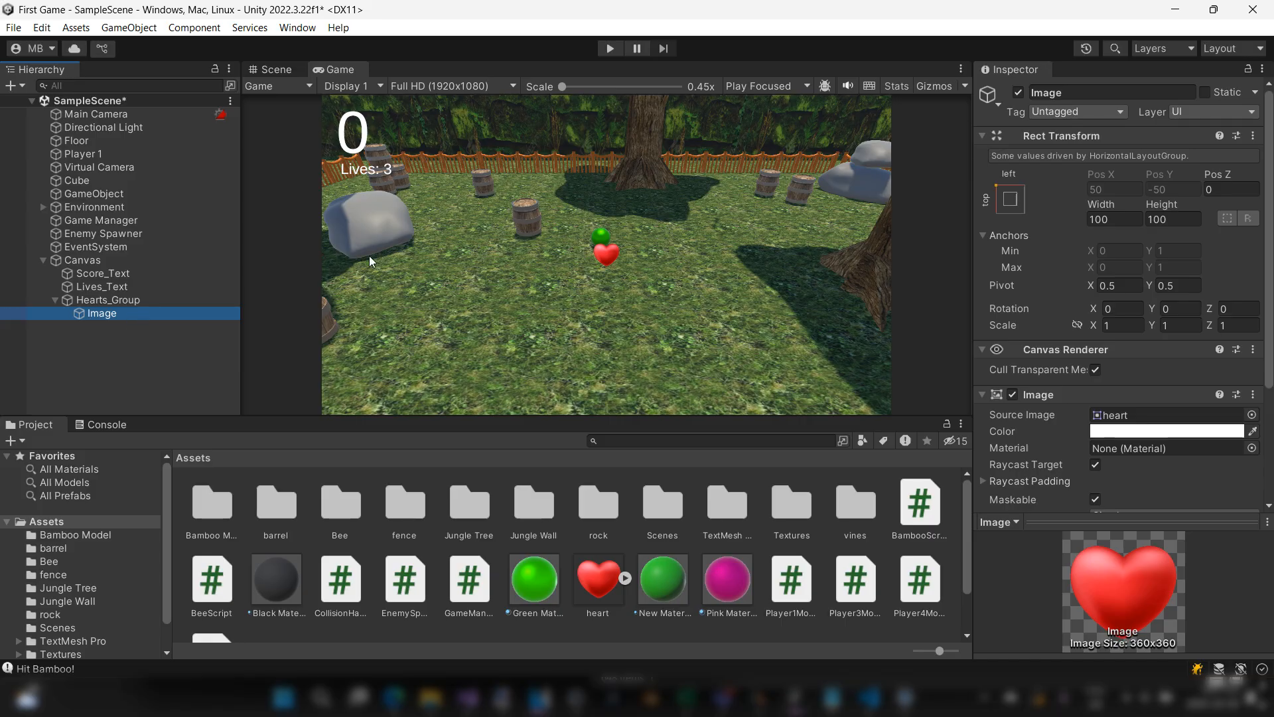
click(1112, 92)
text(Heart1)
key(Return)
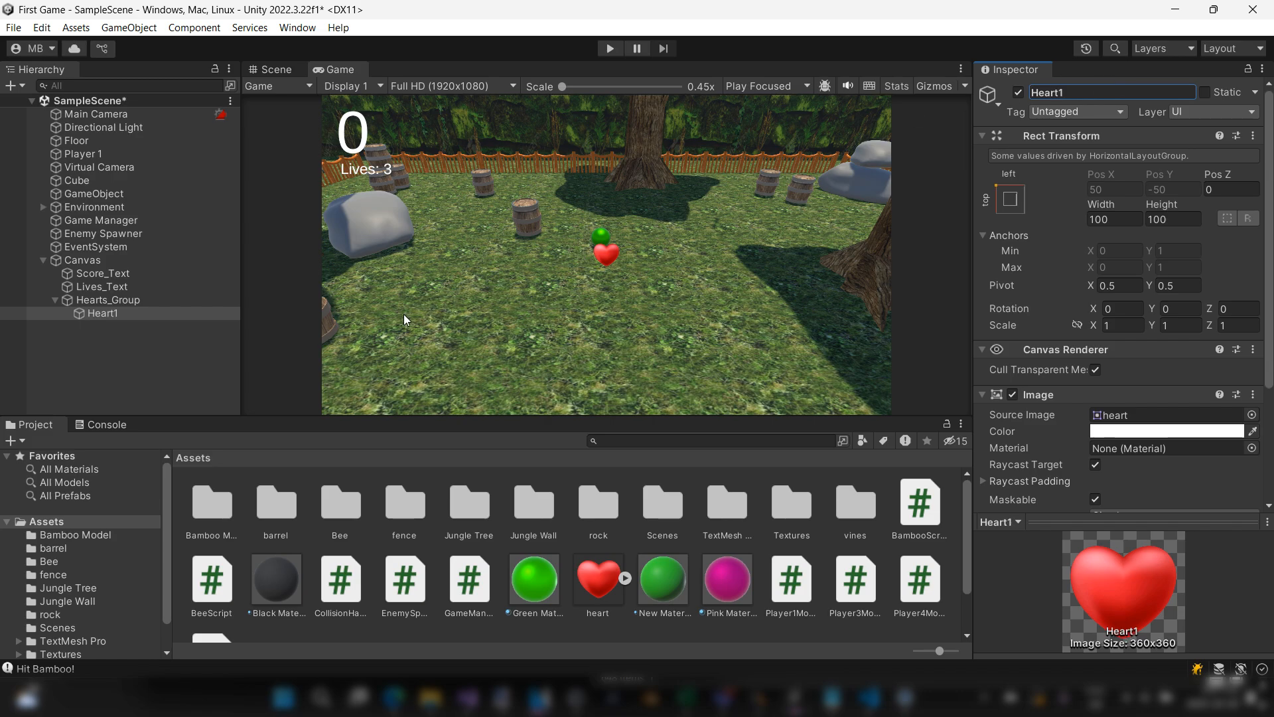
Step: Duplicate Heart1 inside Hearts_Group and name the copy Heart2
click(105, 302)
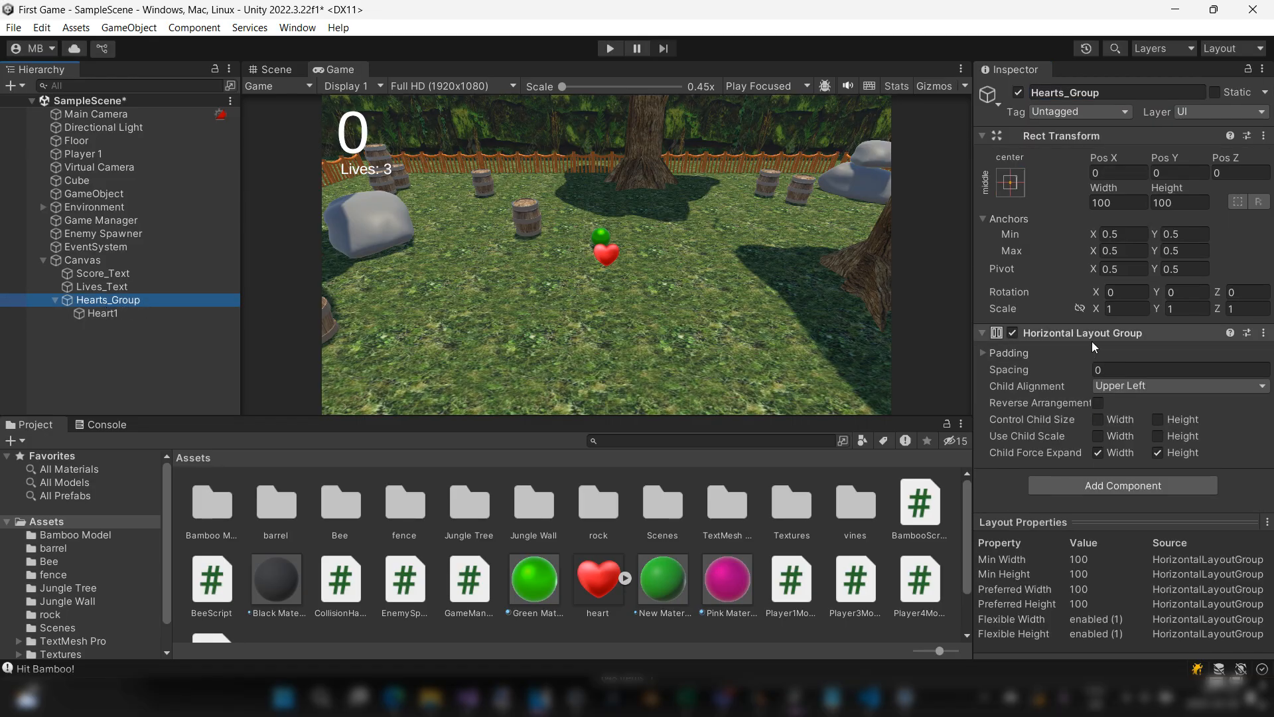
click(105, 313)
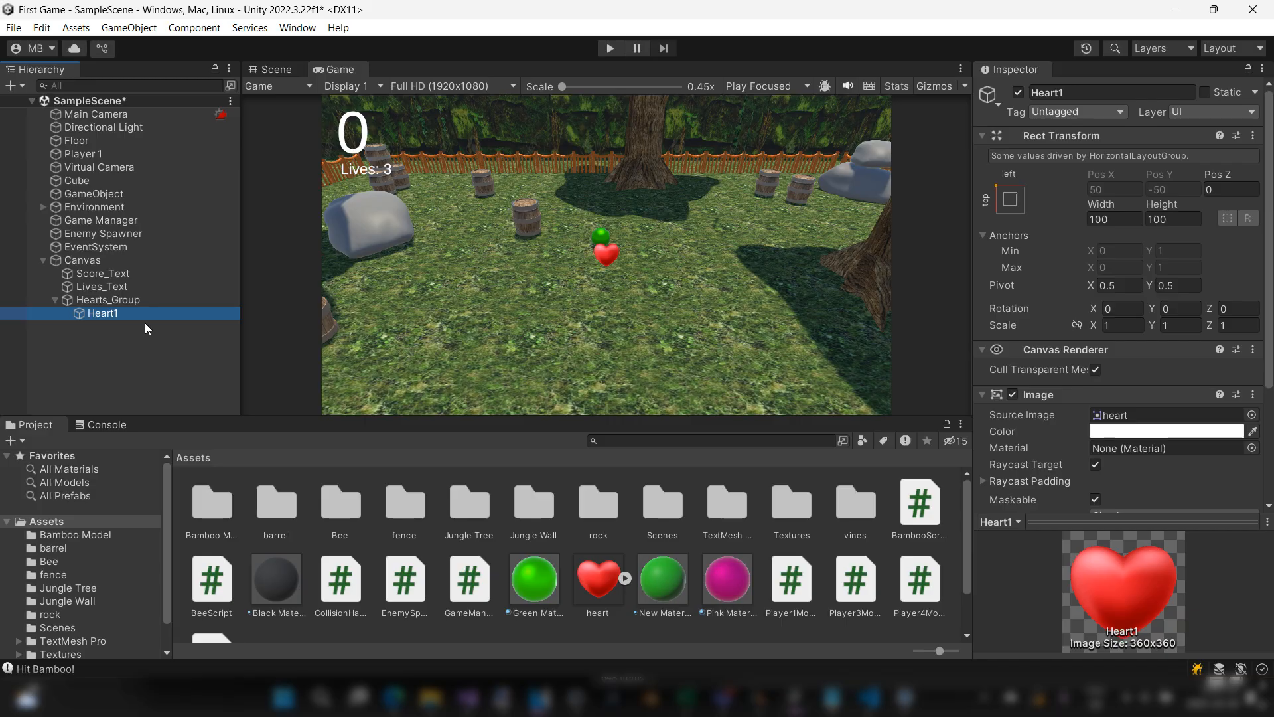
key(ctrl+d)
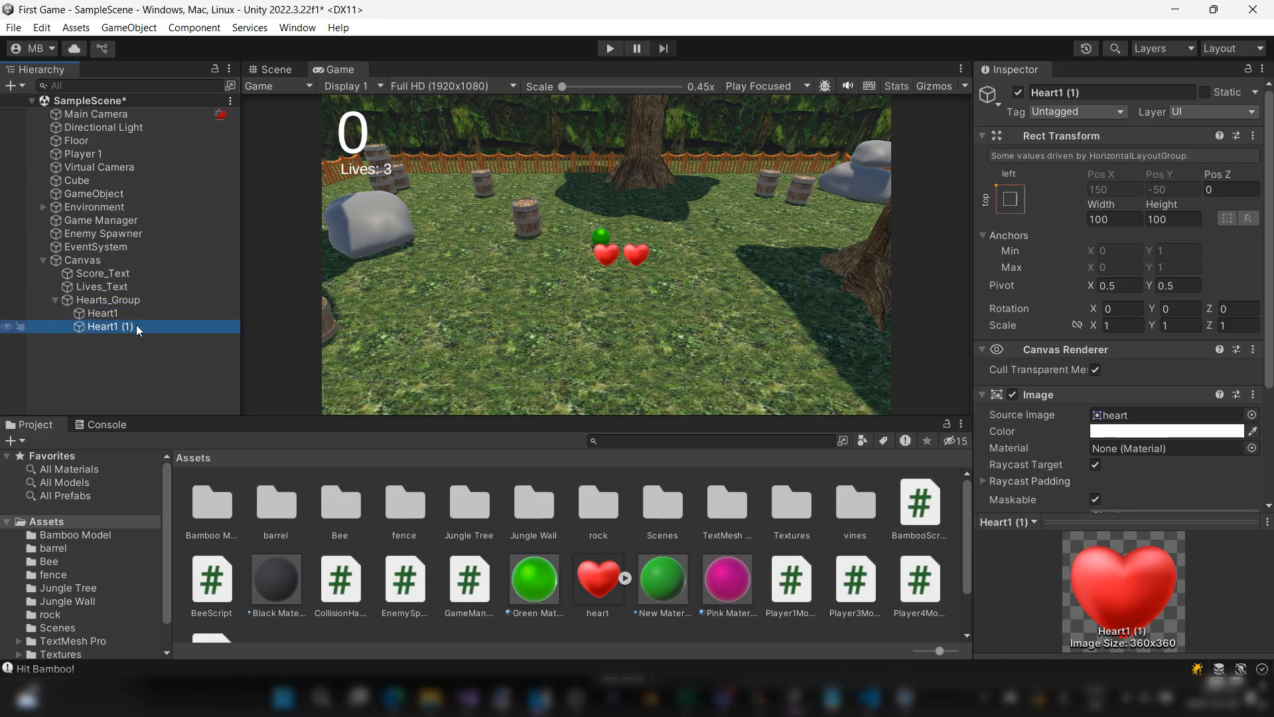
click(1148, 89)
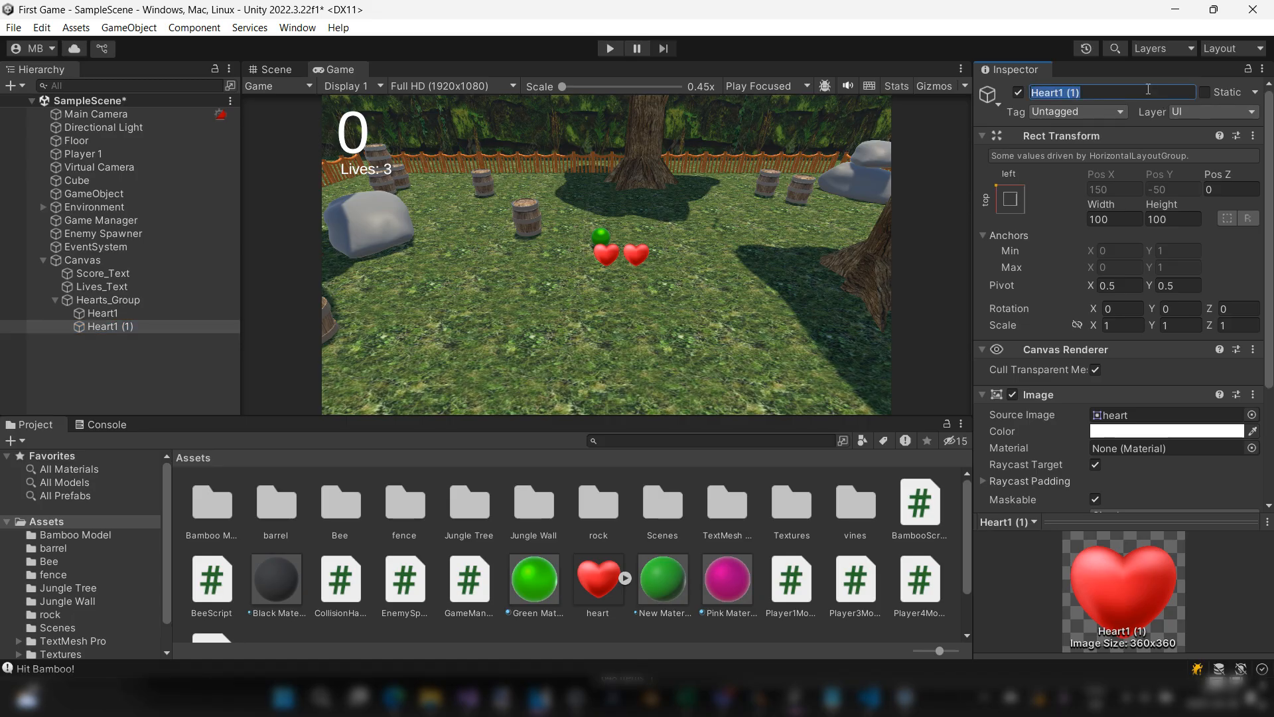
text(Heart2)
key(Return)
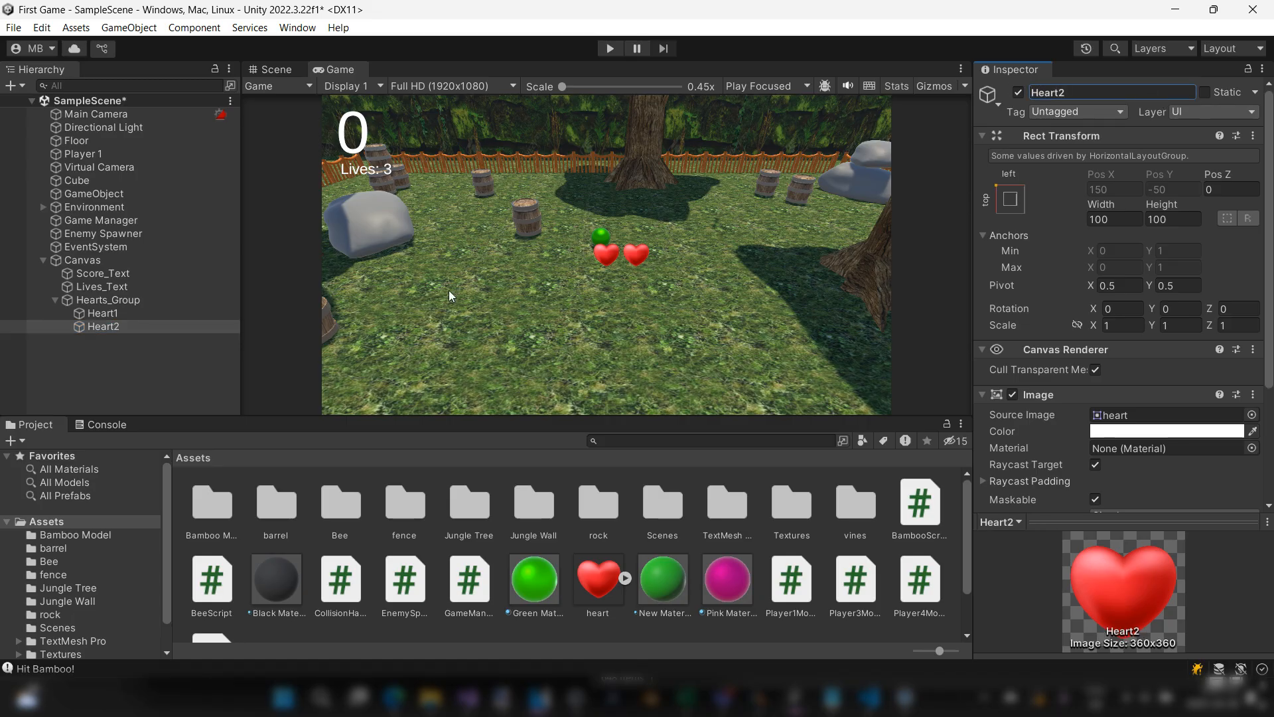
Step: Duplicate Heart2 inside Hearts_Group and name the copy Heart3
click(94, 326)
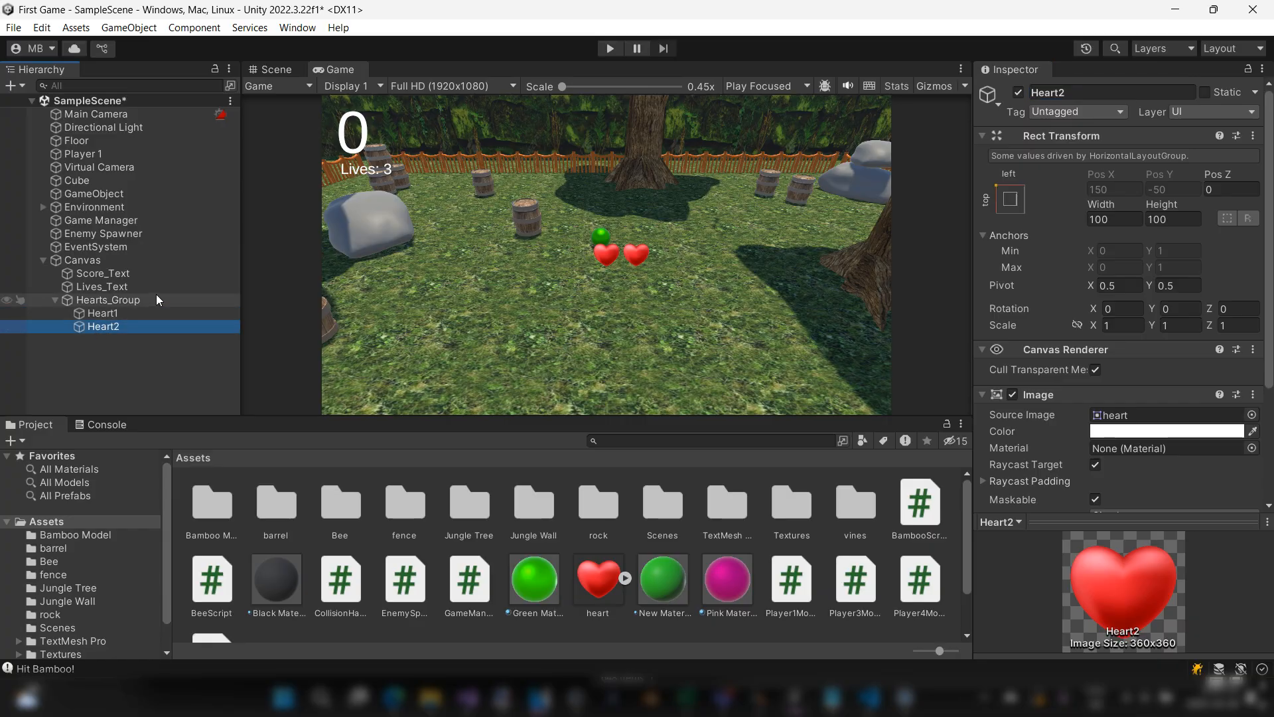
key(ctrl+d)
click(1139, 98)
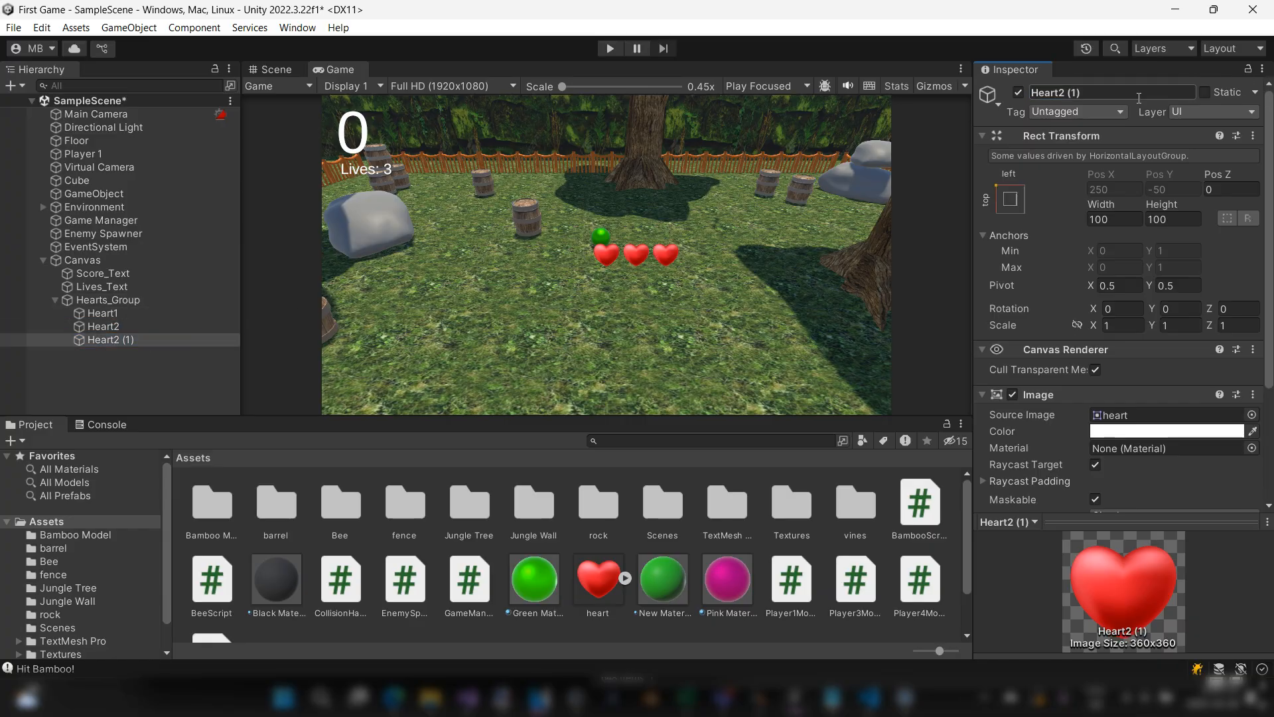
text(Heart3)
key(Return)
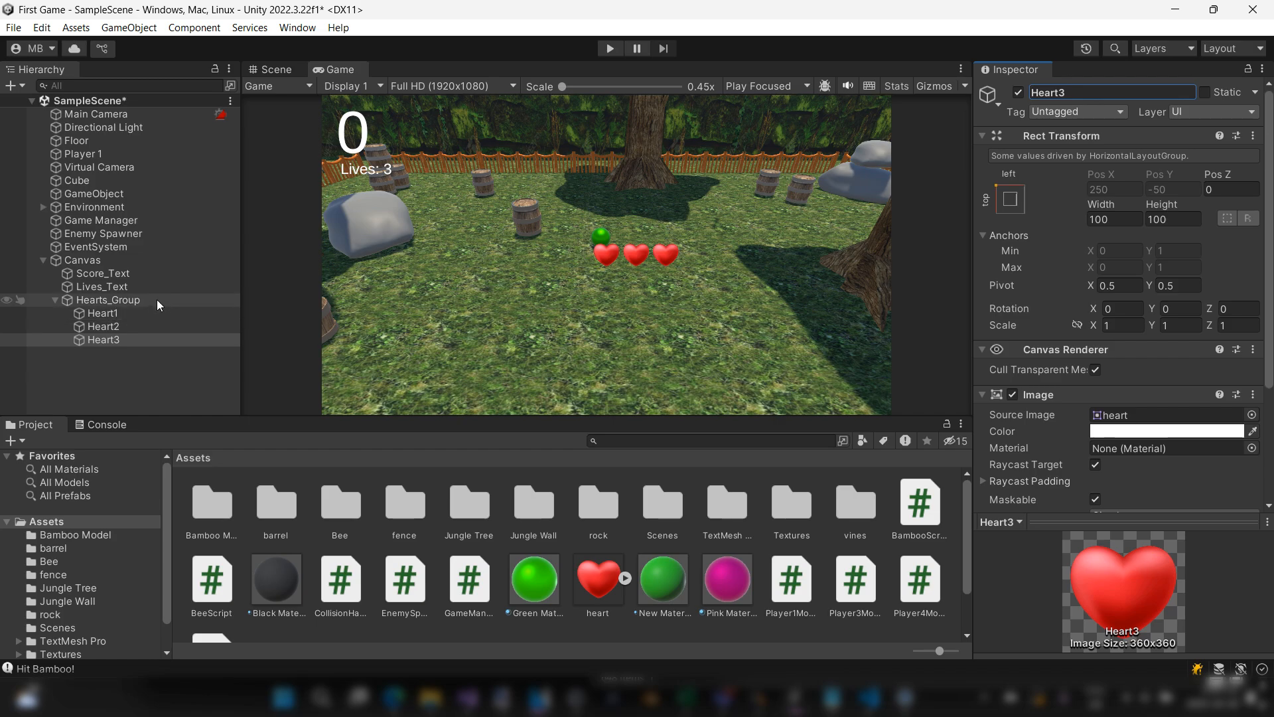
click(110, 339)
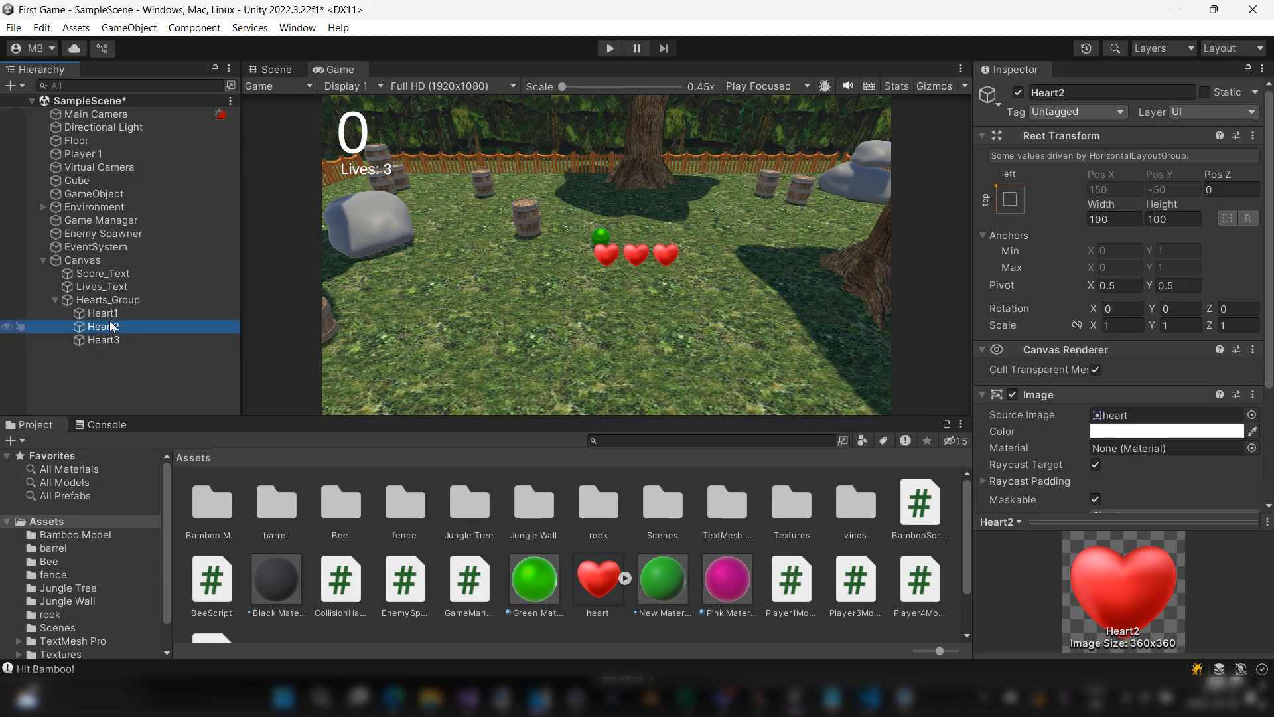
click(111, 327)
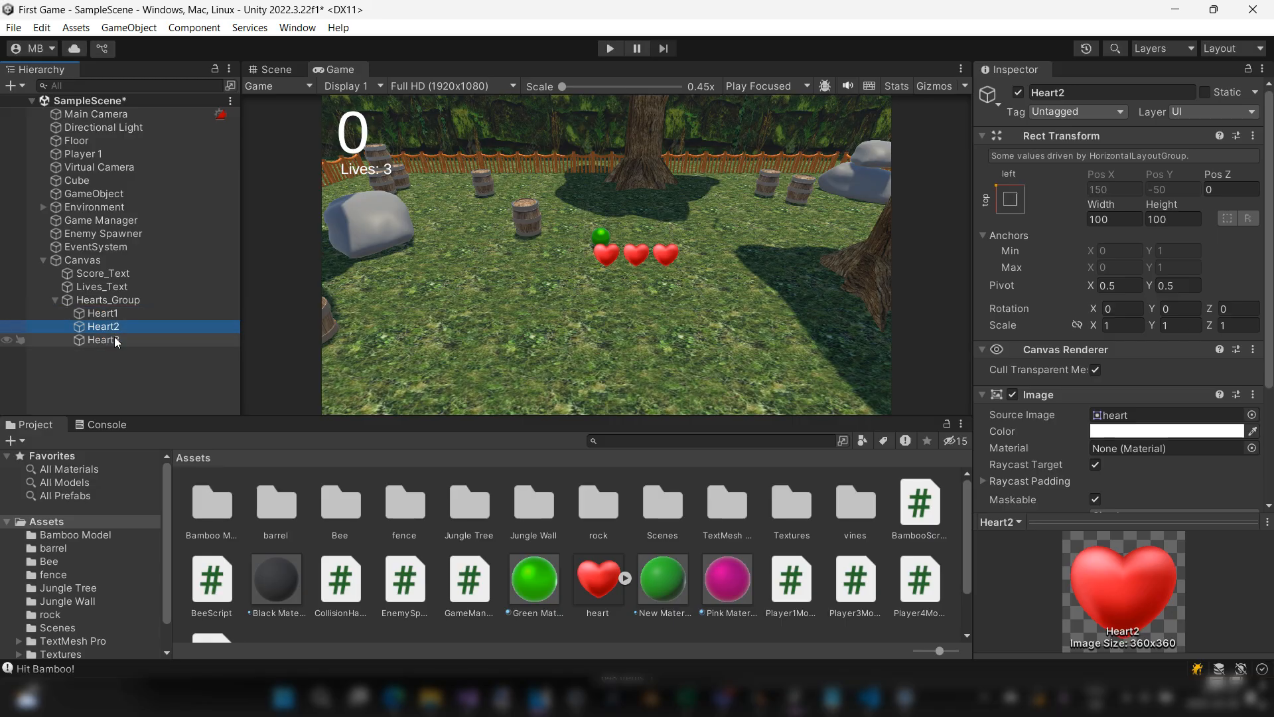
click(114, 340)
click(114, 328)
click(114, 319)
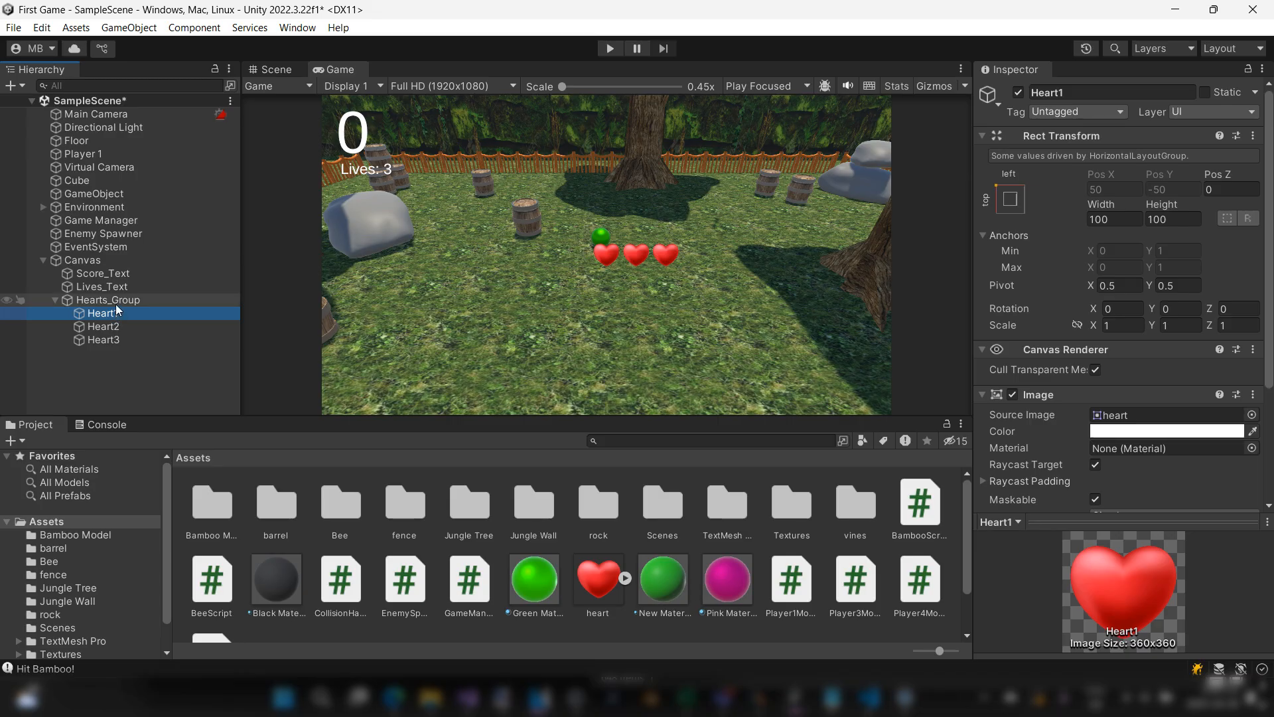
Step: Move Hearts_Group in the scene to just below the Lives text, at about X -853, Y 198, and check it in the Game view
click(118, 302)
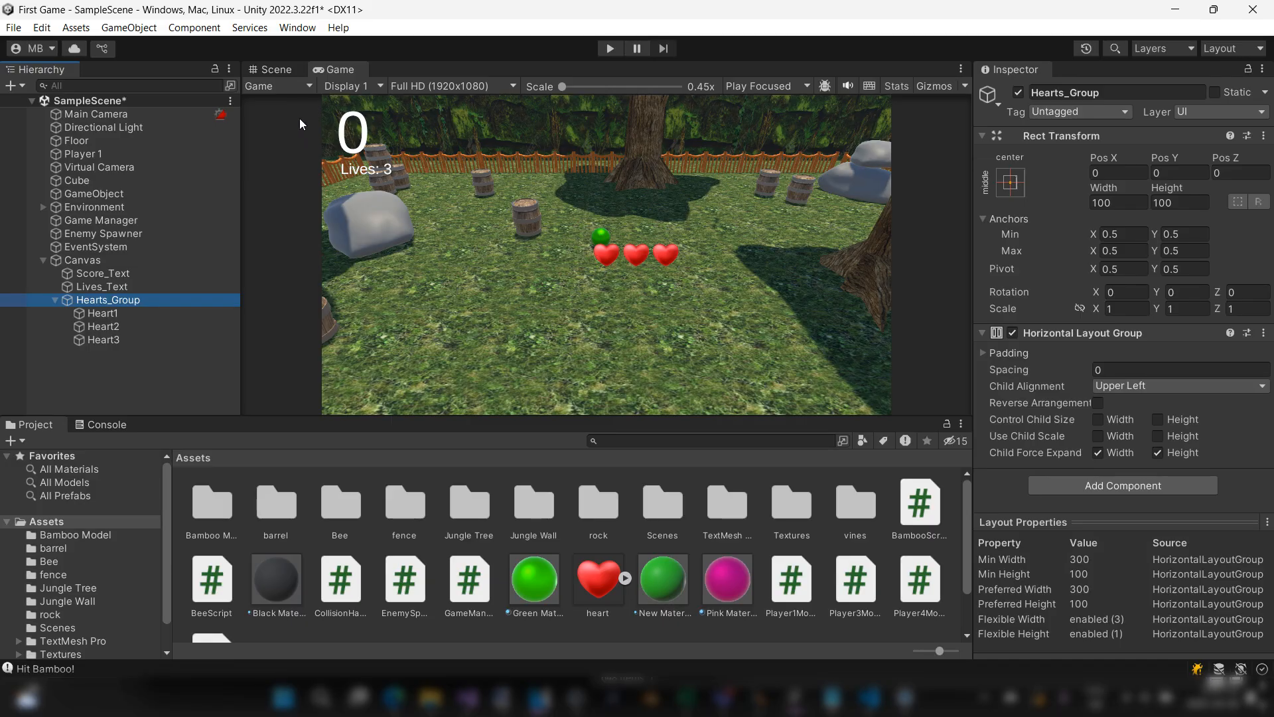
click(269, 74)
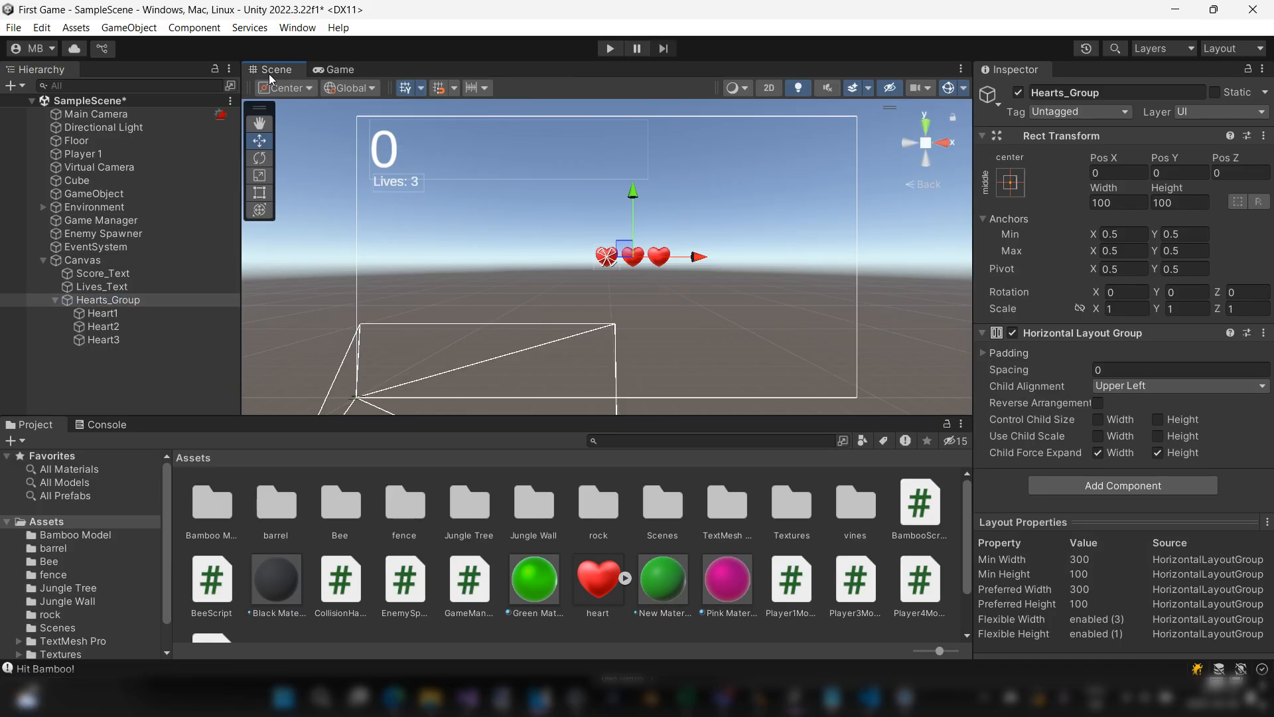
click(146, 302)
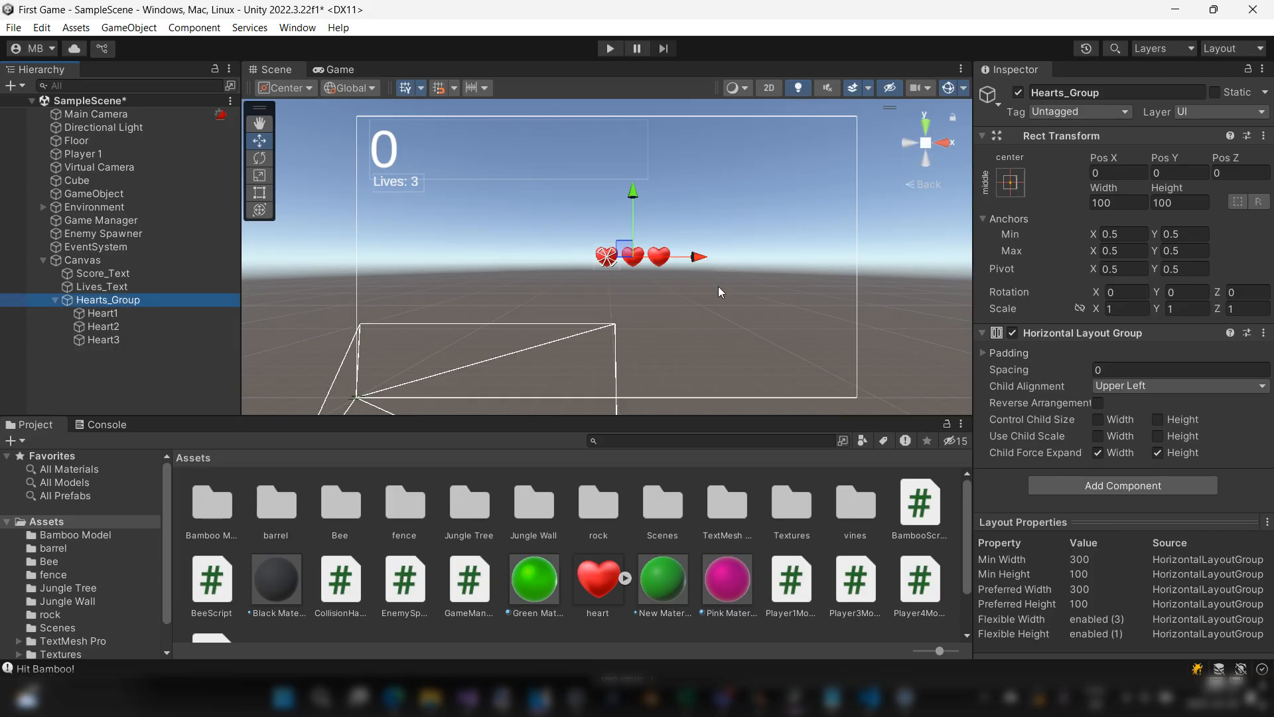
drag(704, 257, 476, 254)
drag(415, 193, 425, 145)
drag(475, 209, 480, 209)
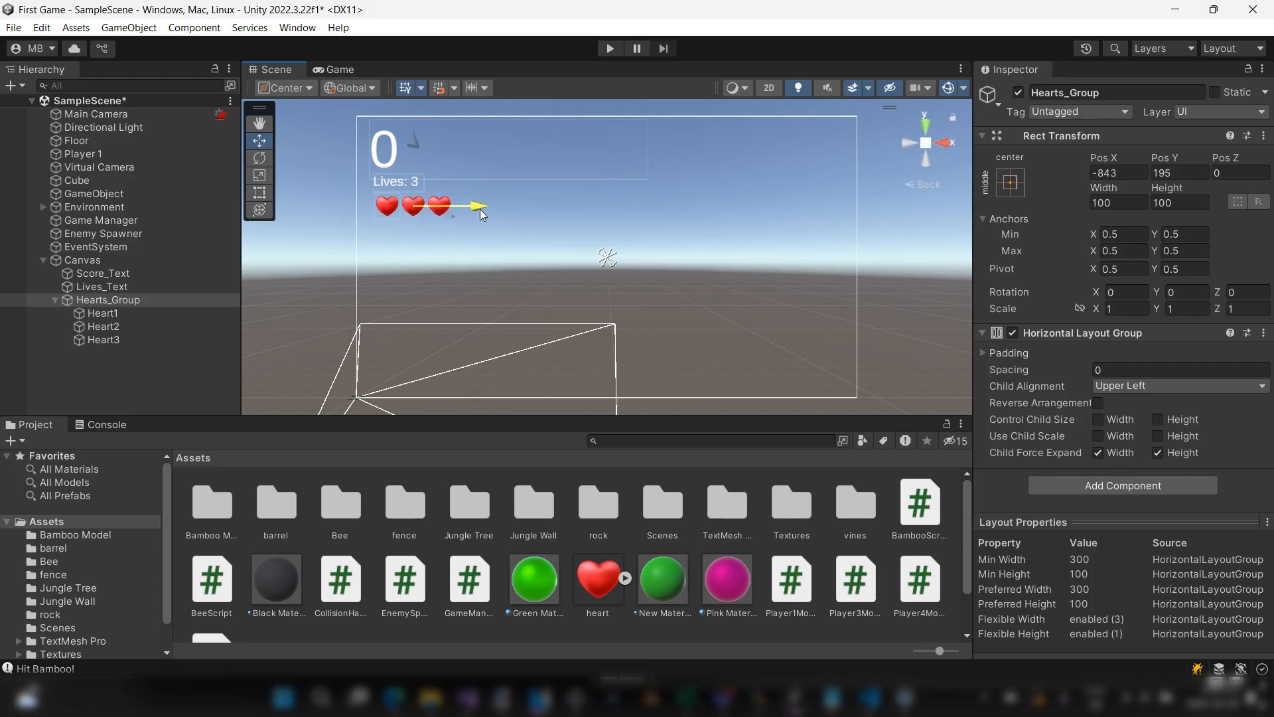
mouse_move(416, 146)
mouse_down()
mouse_move(413, 123)
mouse_move(412, 146)
mouse_up()
drag(484, 211, 482, 213)
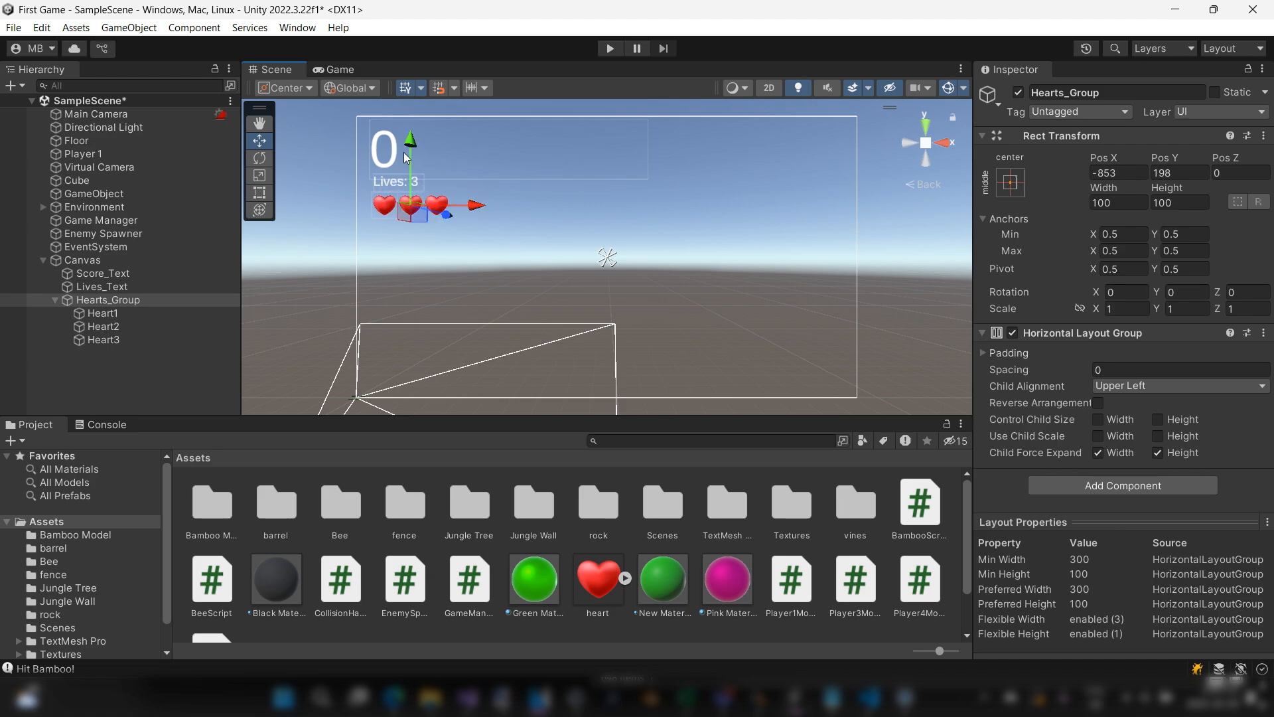
click(325, 69)
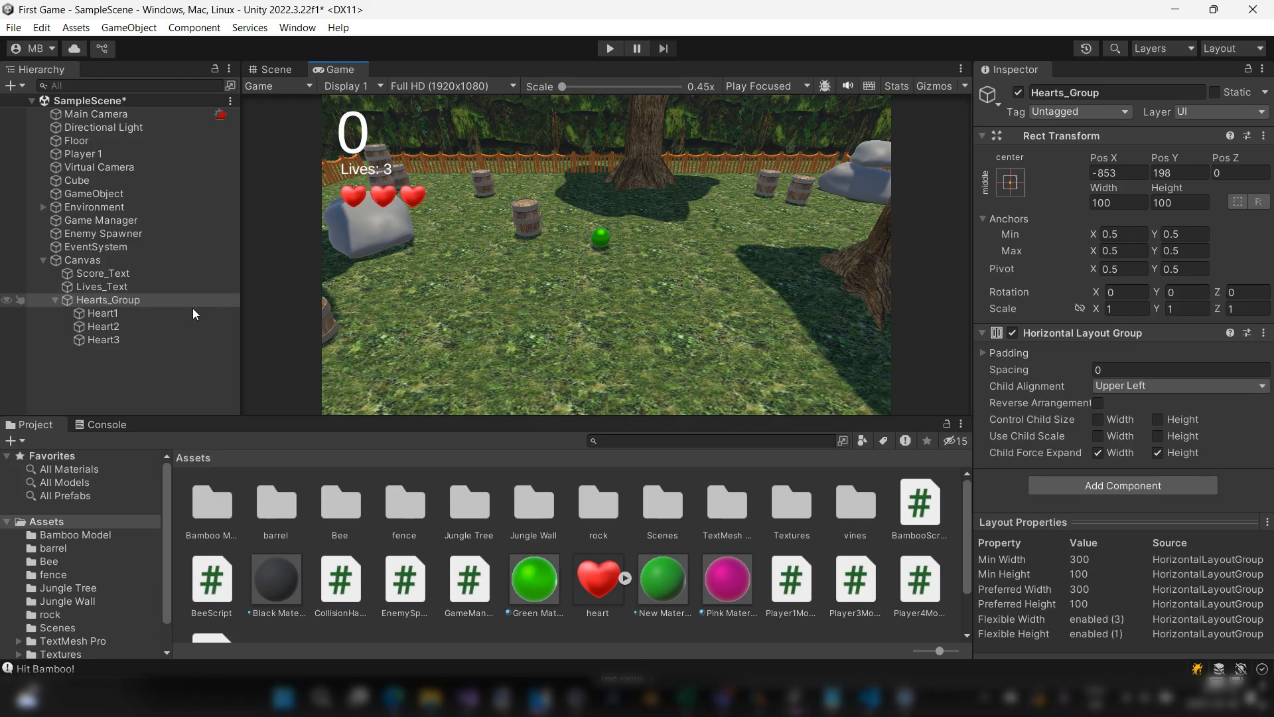
Step: Deactivate and reactivate Heart3, and do the same with Heart2 and Heart3 together, to preview lost lives
click(172, 340)
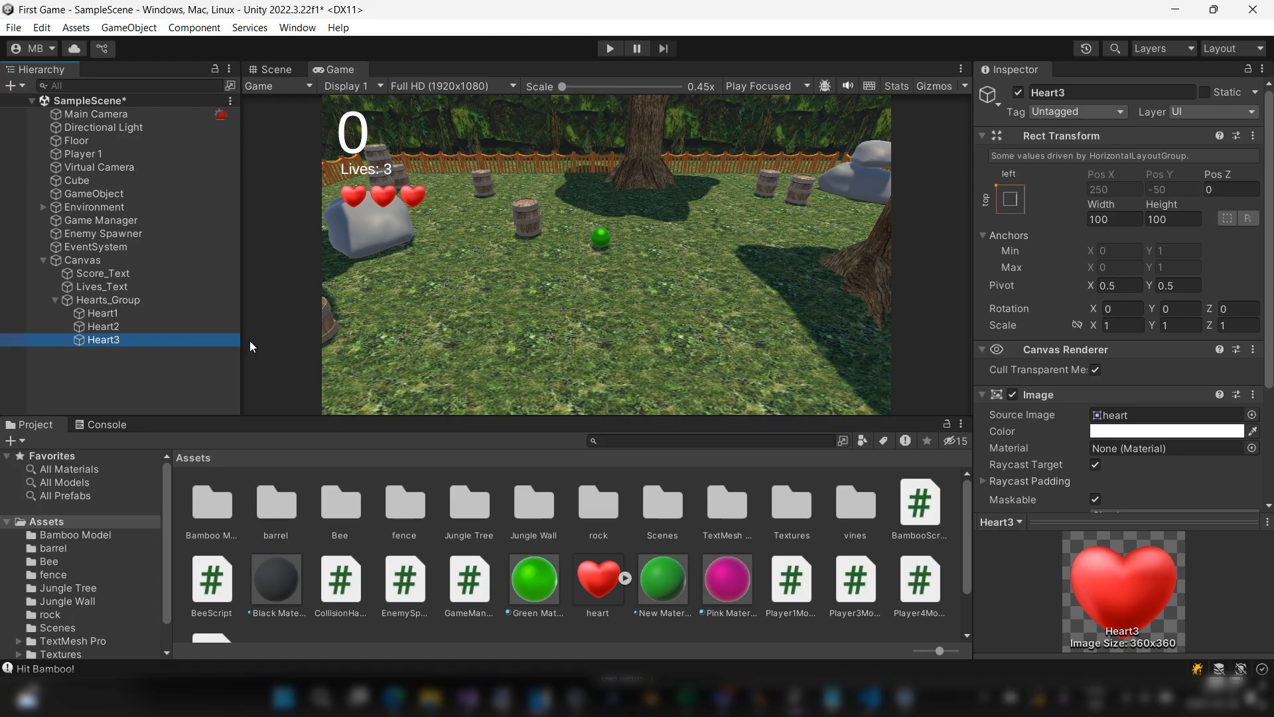
click(1018, 93)
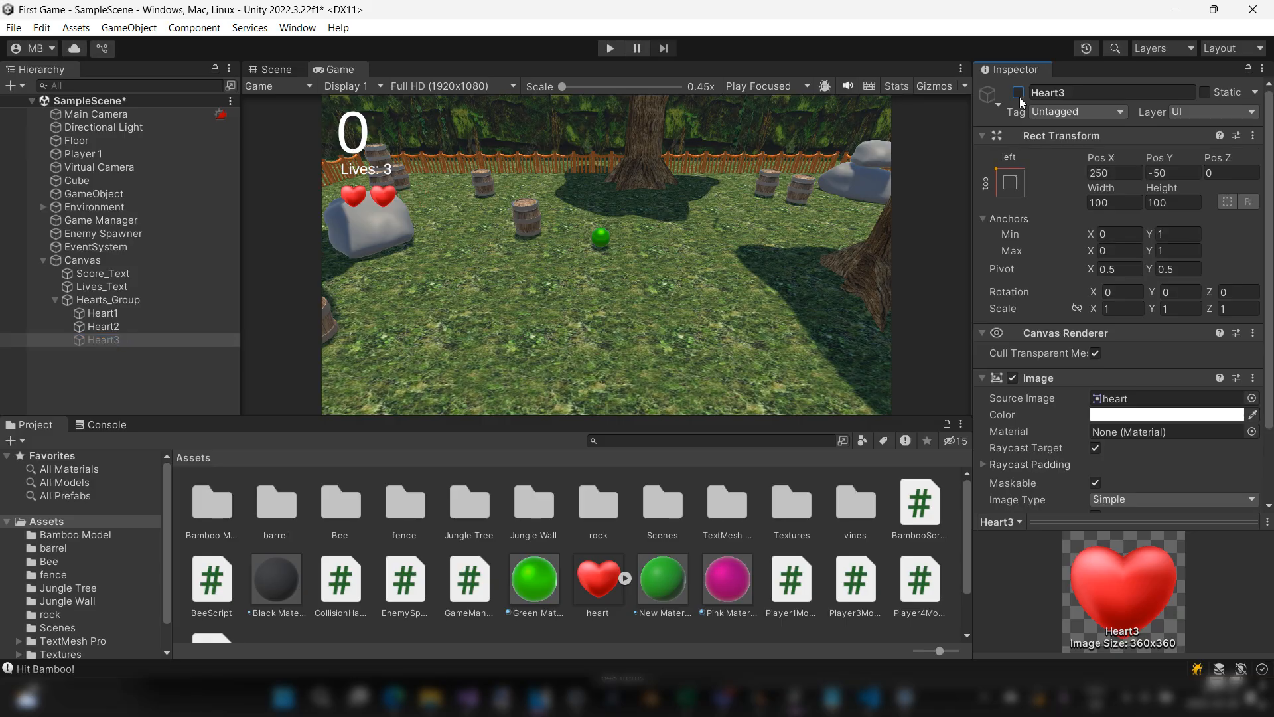
click(1019, 93)
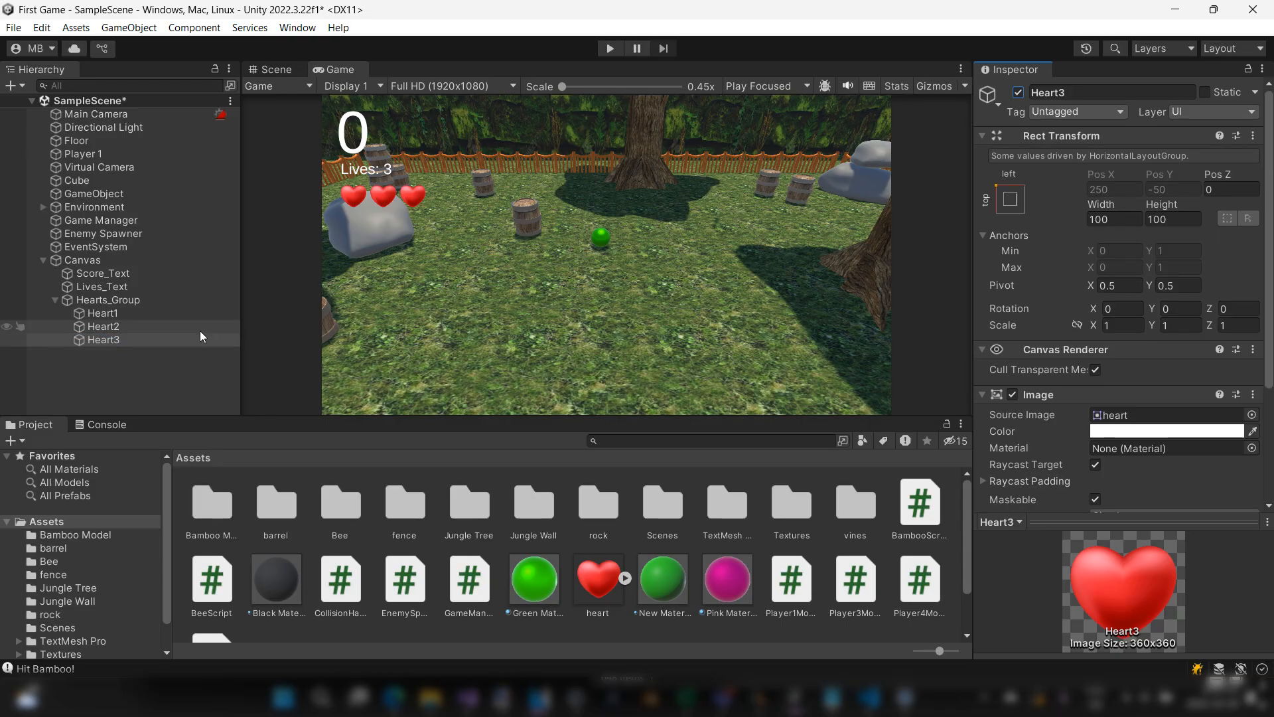
click(179, 326)
shift+click(174, 339)
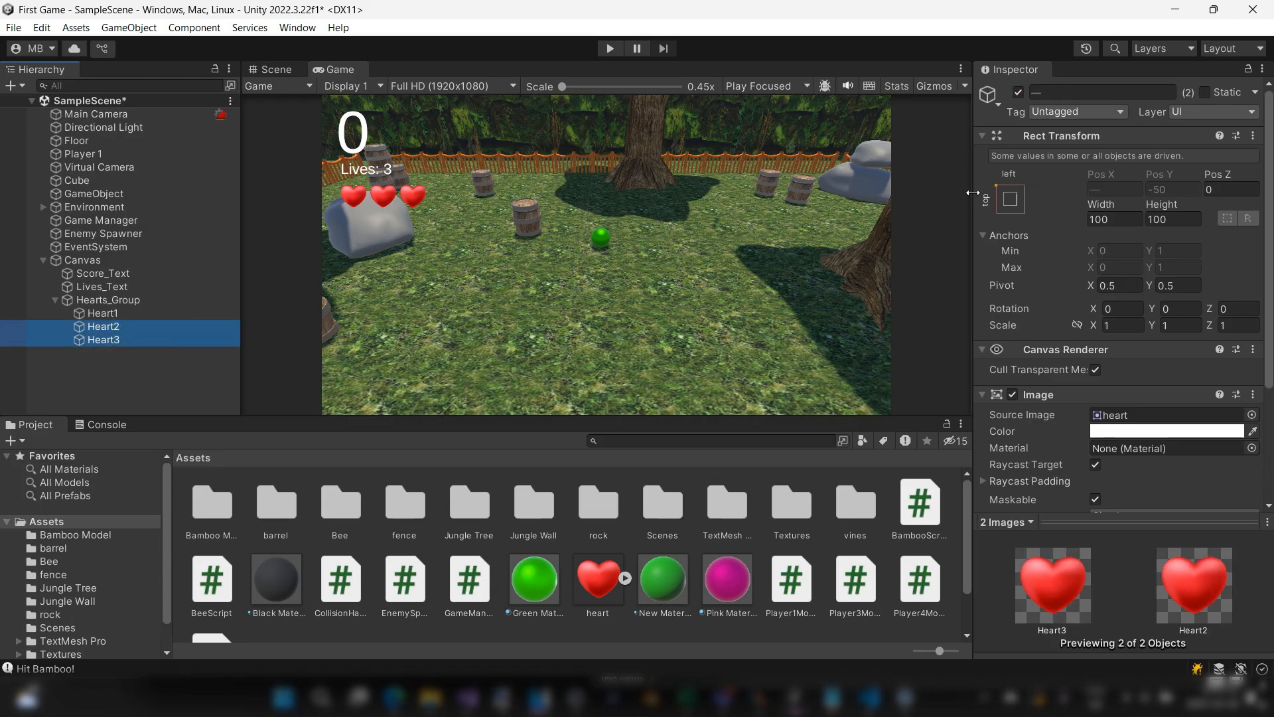
click(1018, 93)
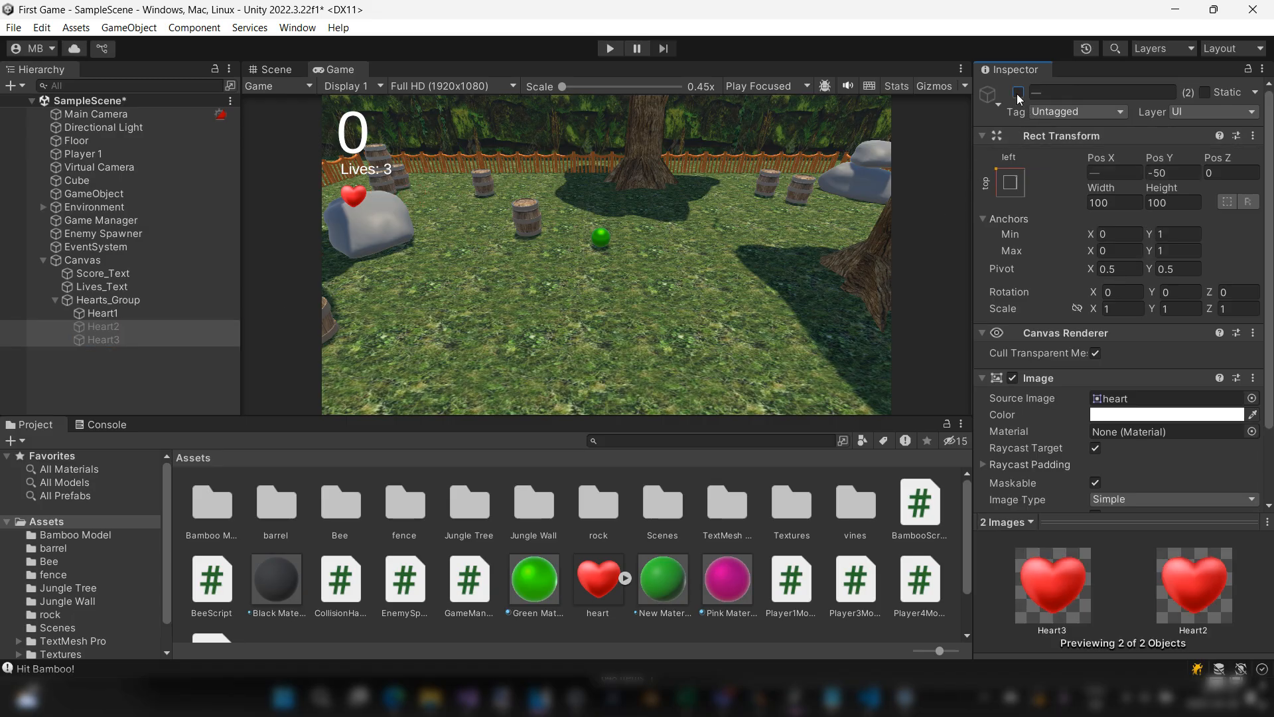
click(1019, 93)
Step: Duplicate Heart3 three times to try extra lives and undo the duplications
shift+click(157, 342)
click(156, 341)
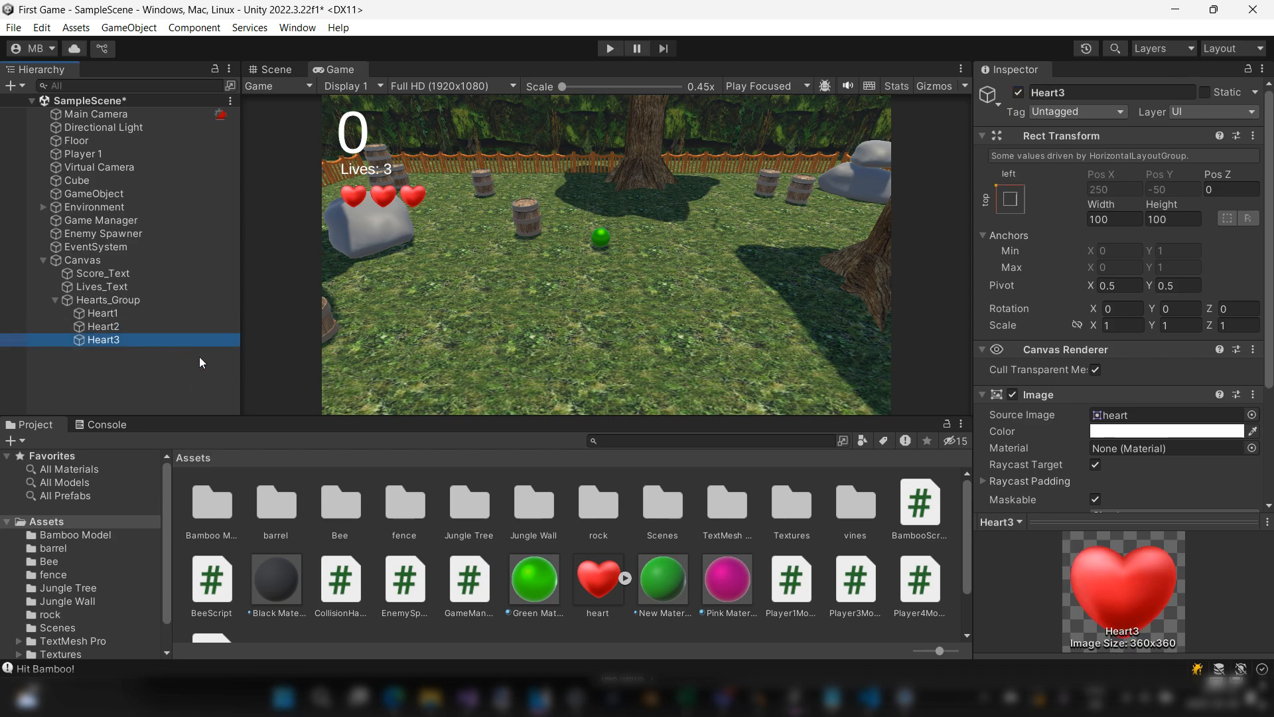
key(ctrl+d)
key(ctrl+d)
key(ctrl+d)
key(ctrl+z)
key(ctrl+z)
key(ctrl+z)
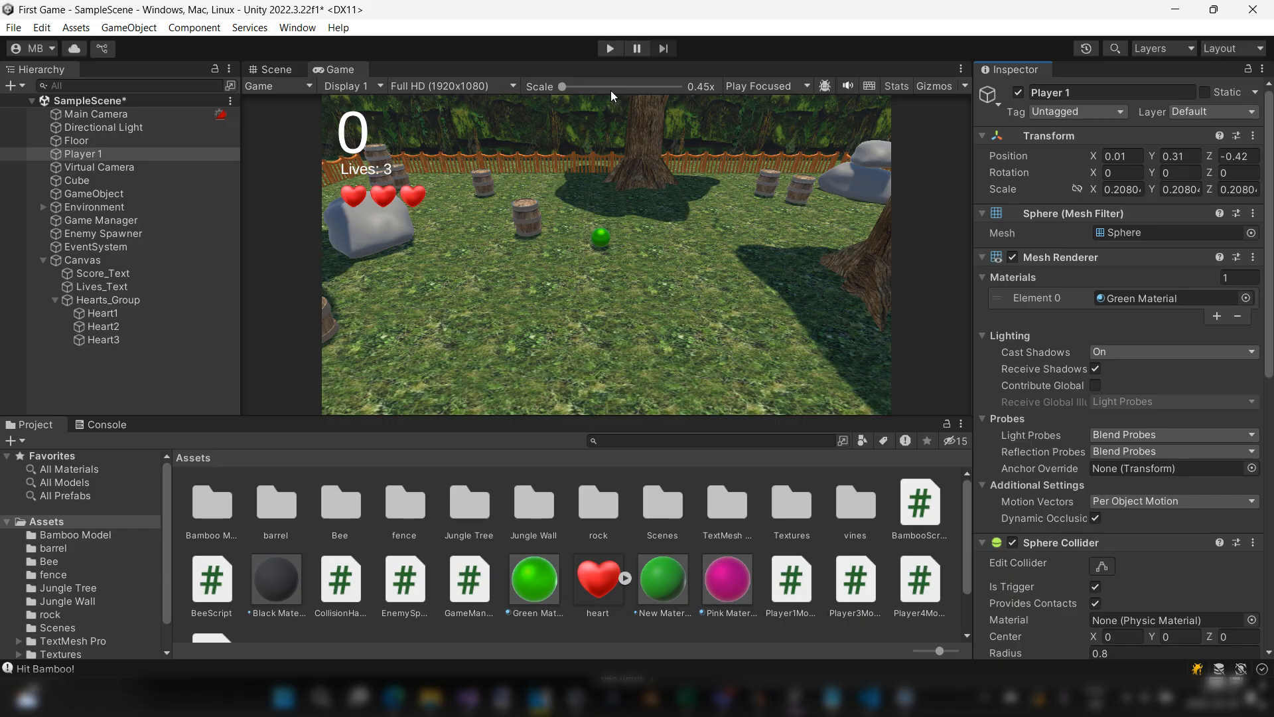
Step: Open the Collision Handler script attached to Player 1 in Visual Studio for editing
click(141, 275)
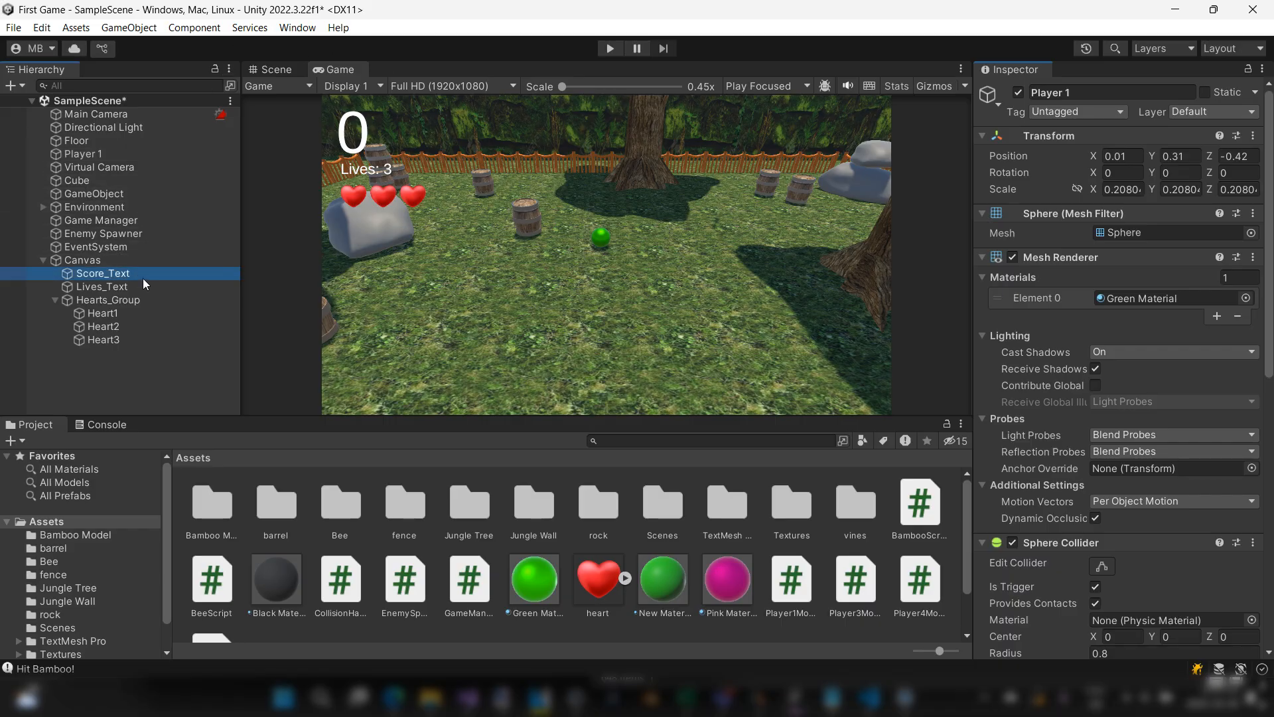
click(117, 259)
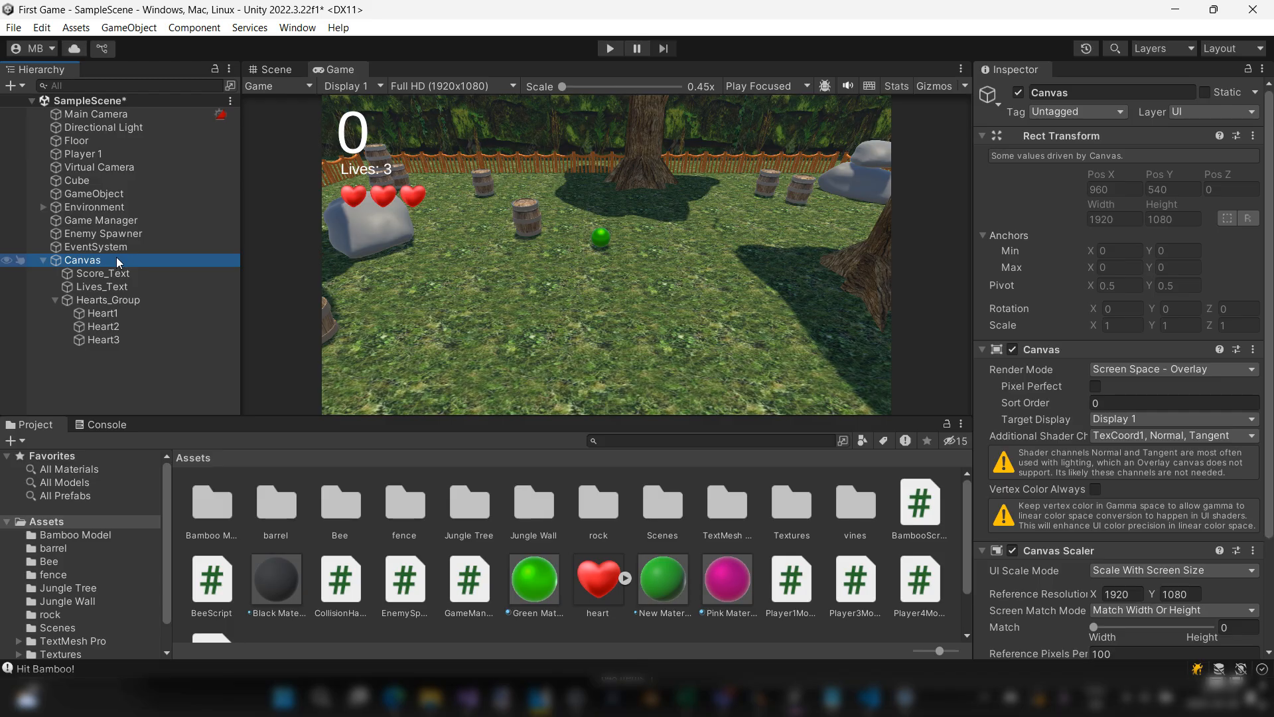
click(91, 152)
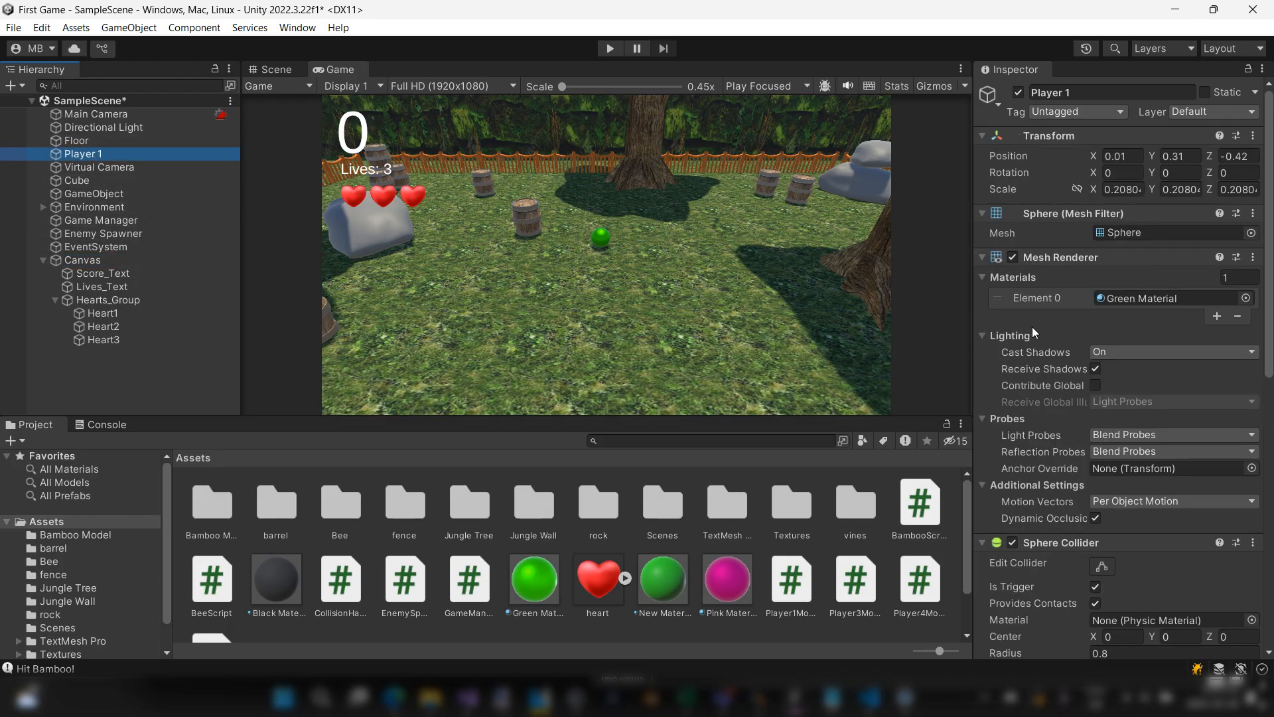
scroll(1032, 327, down, 3)
scroll(1037, 328, down, 9)
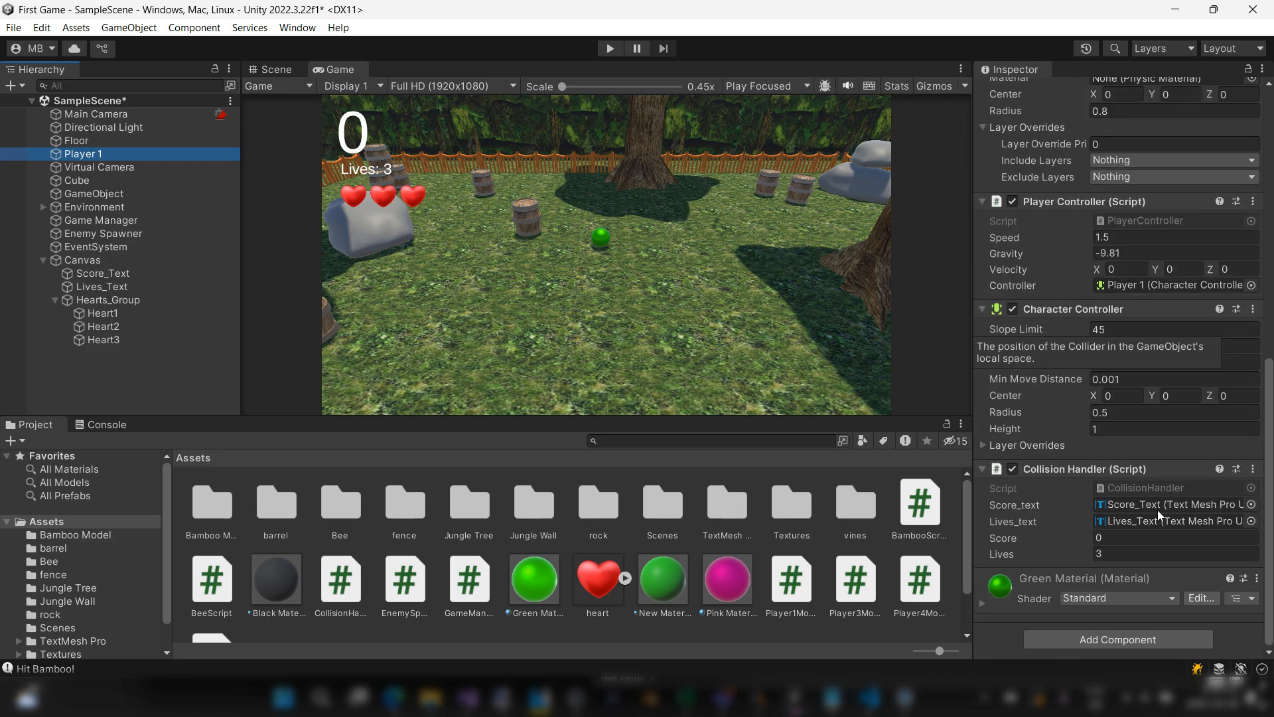
click(1253, 468)
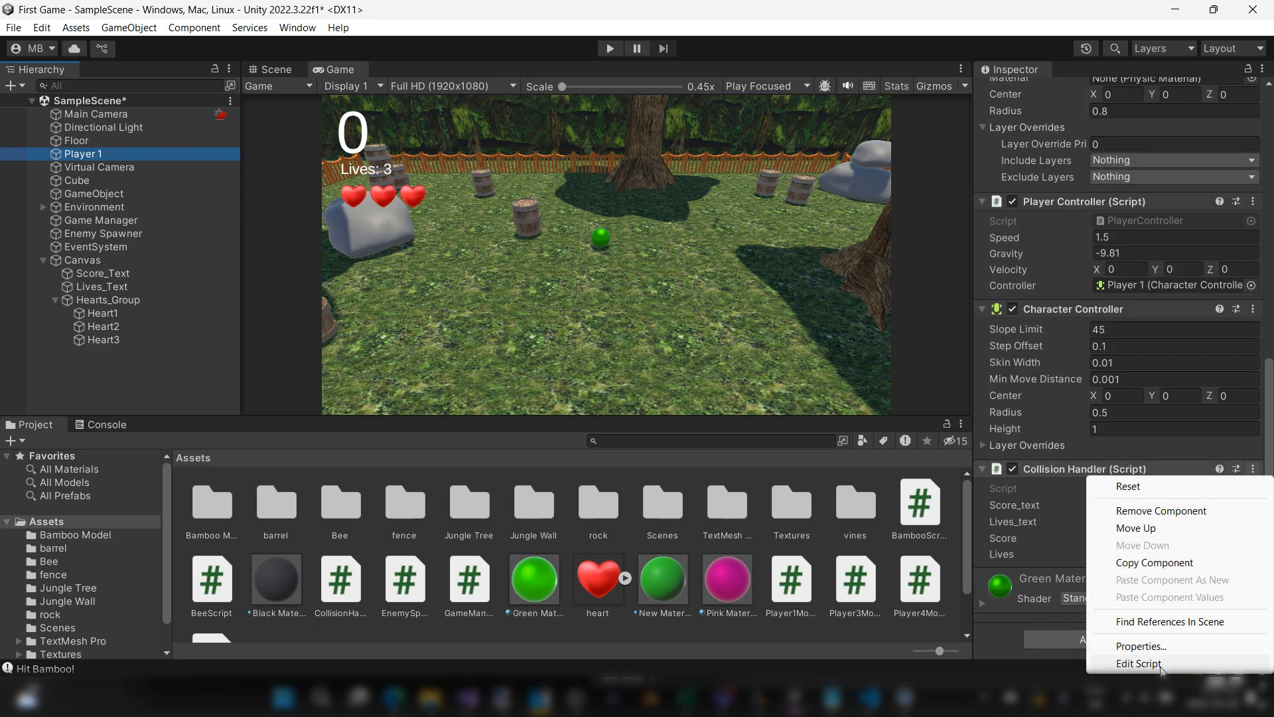
click(1161, 665)
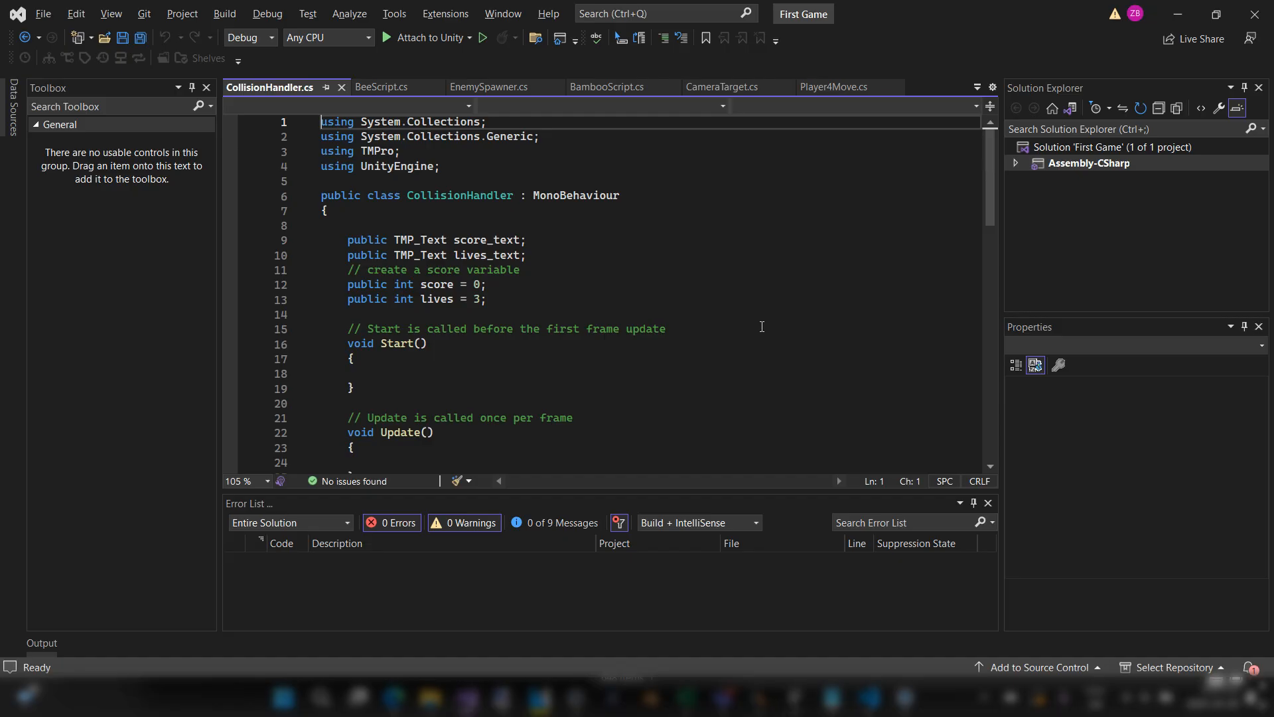
Step: Examine the Bee collision block in OnTriggerEnter, especially the lines that reduce lives and update lives_text
scroll(757, 319, down, 12)
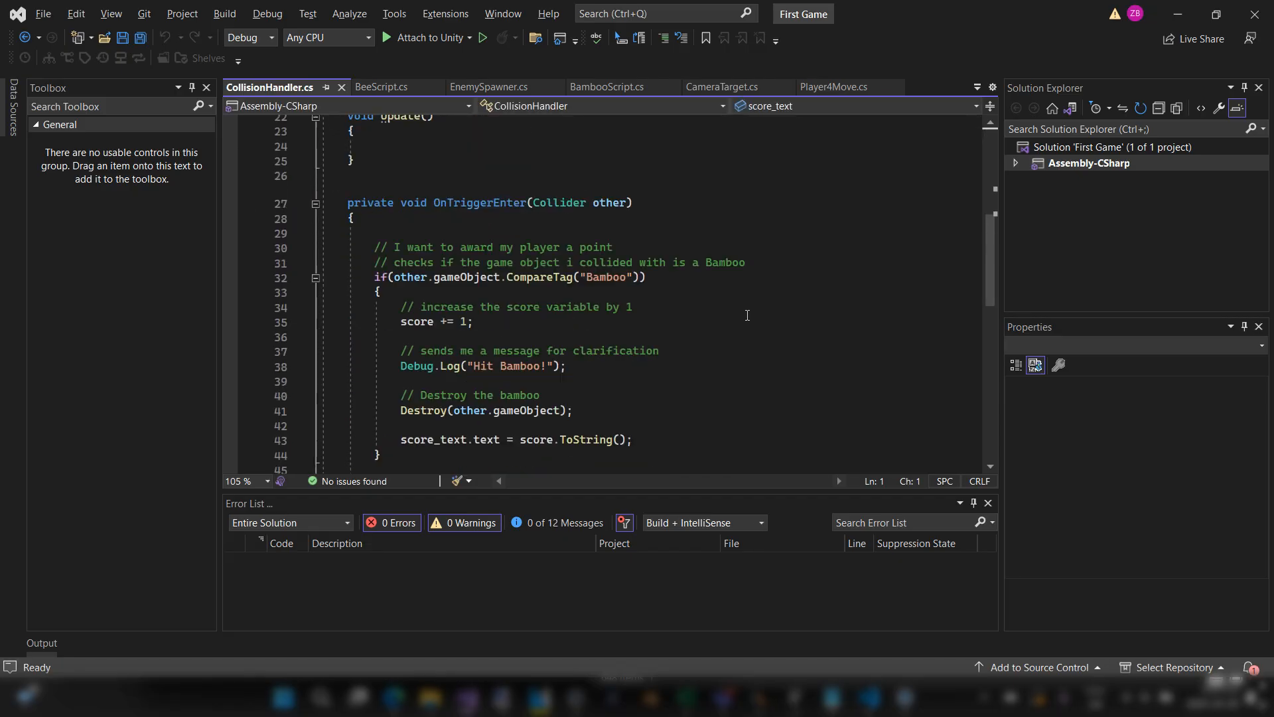
drag(642, 251, 322, 248)
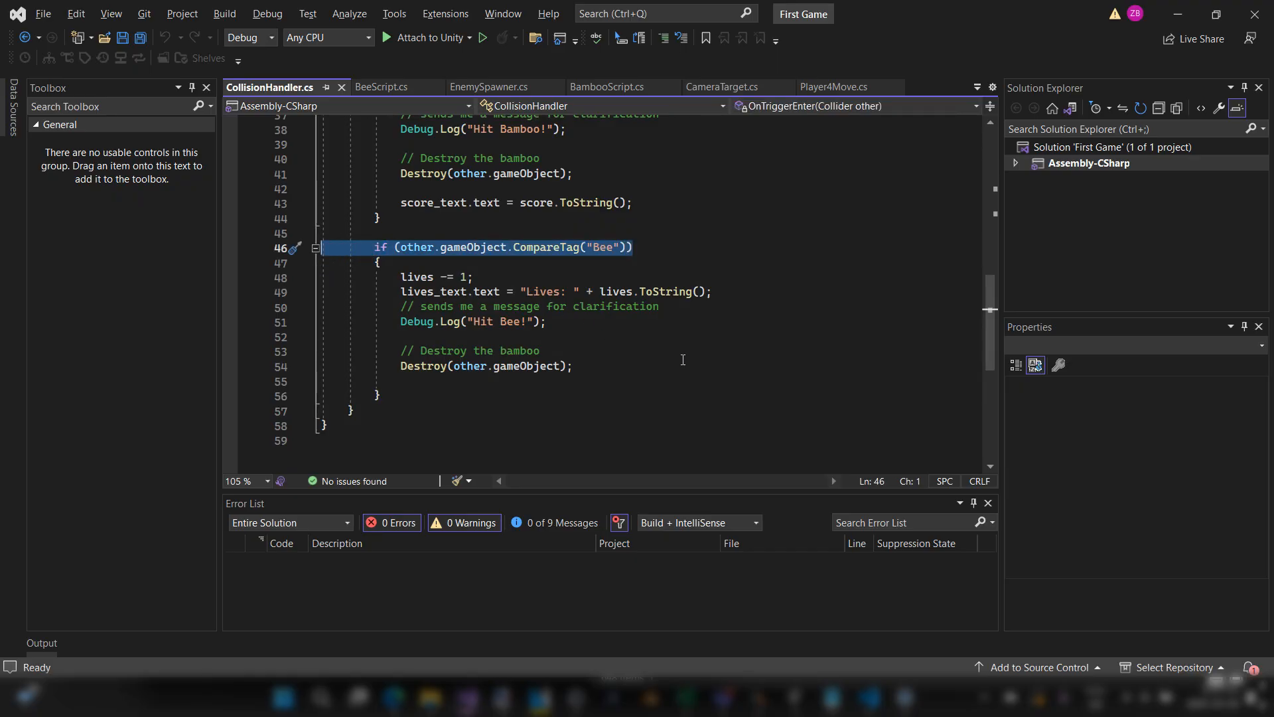
click(604, 363)
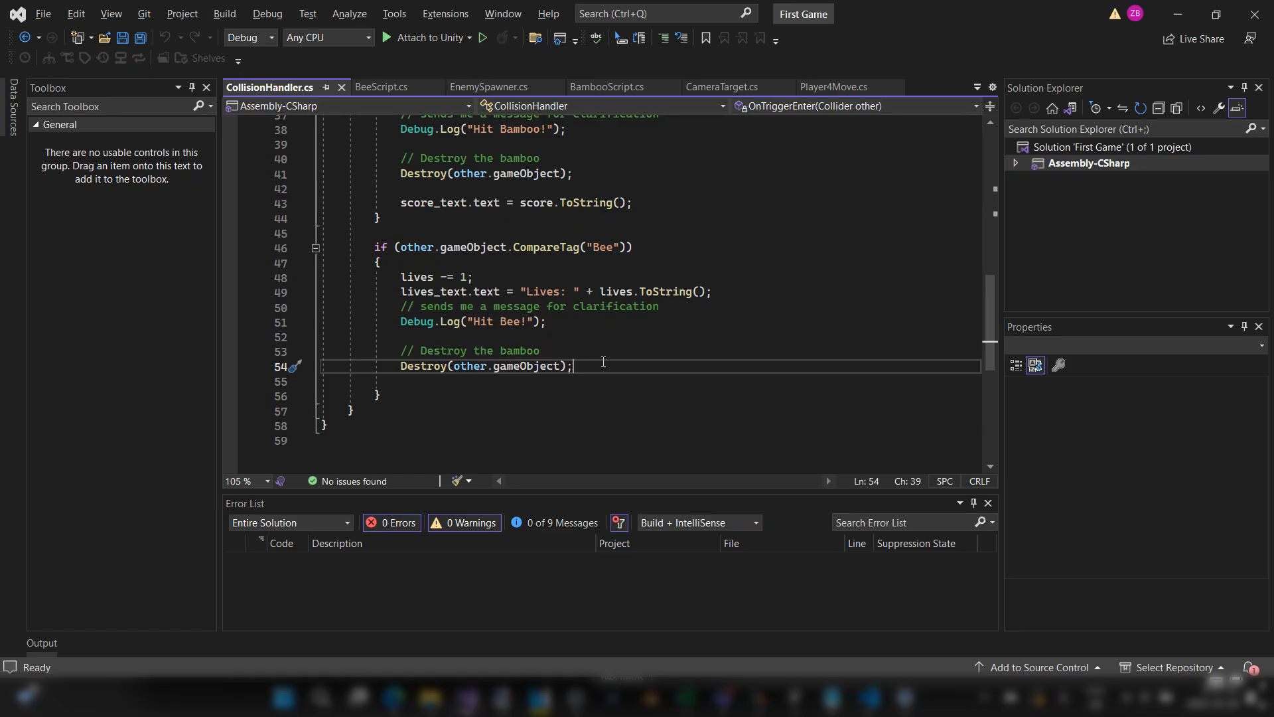
drag(400, 277, 713, 292)
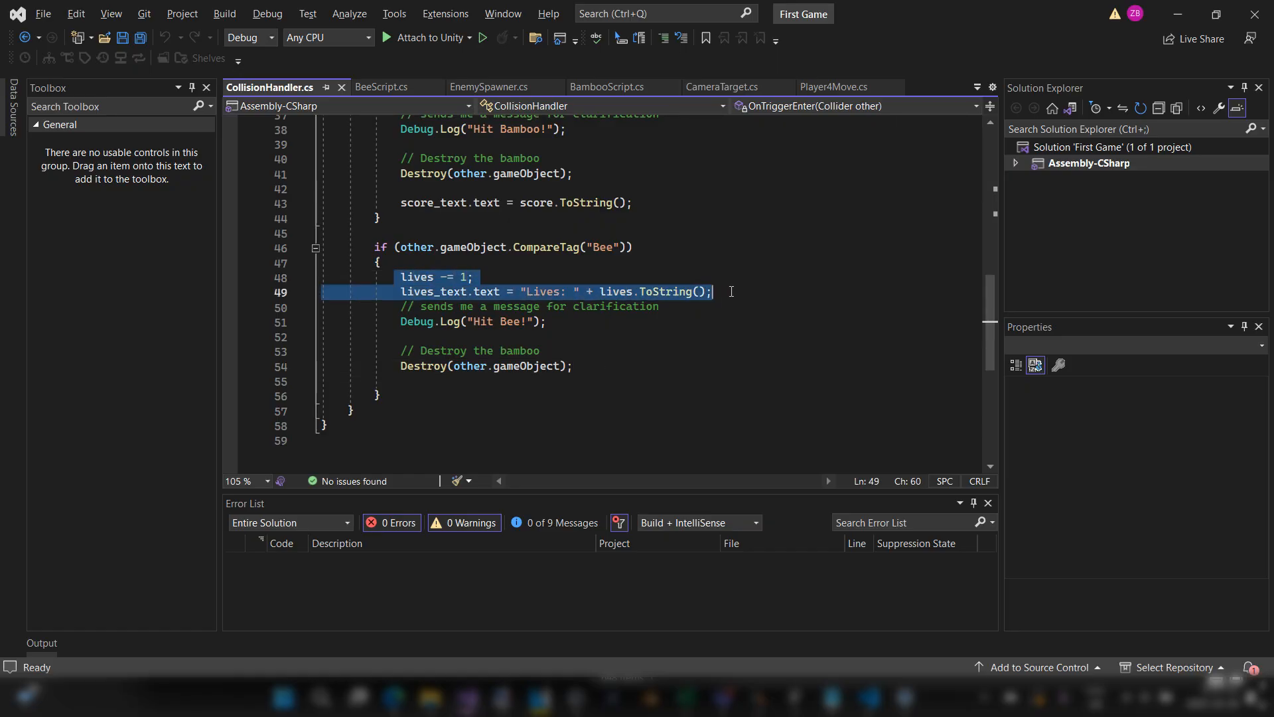
Step: Add two new lines after the Destroy(other.gameObject) call in the Bee collision block
click(598, 372)
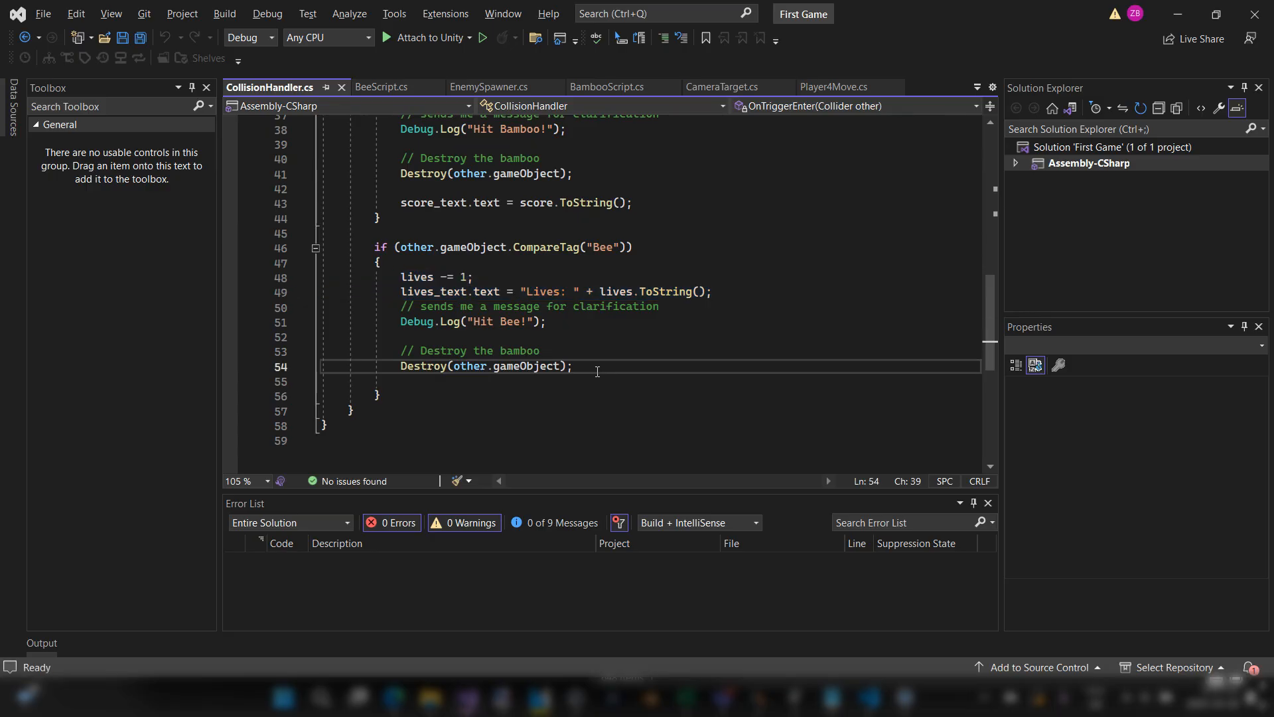
key(Return)
key(Return)
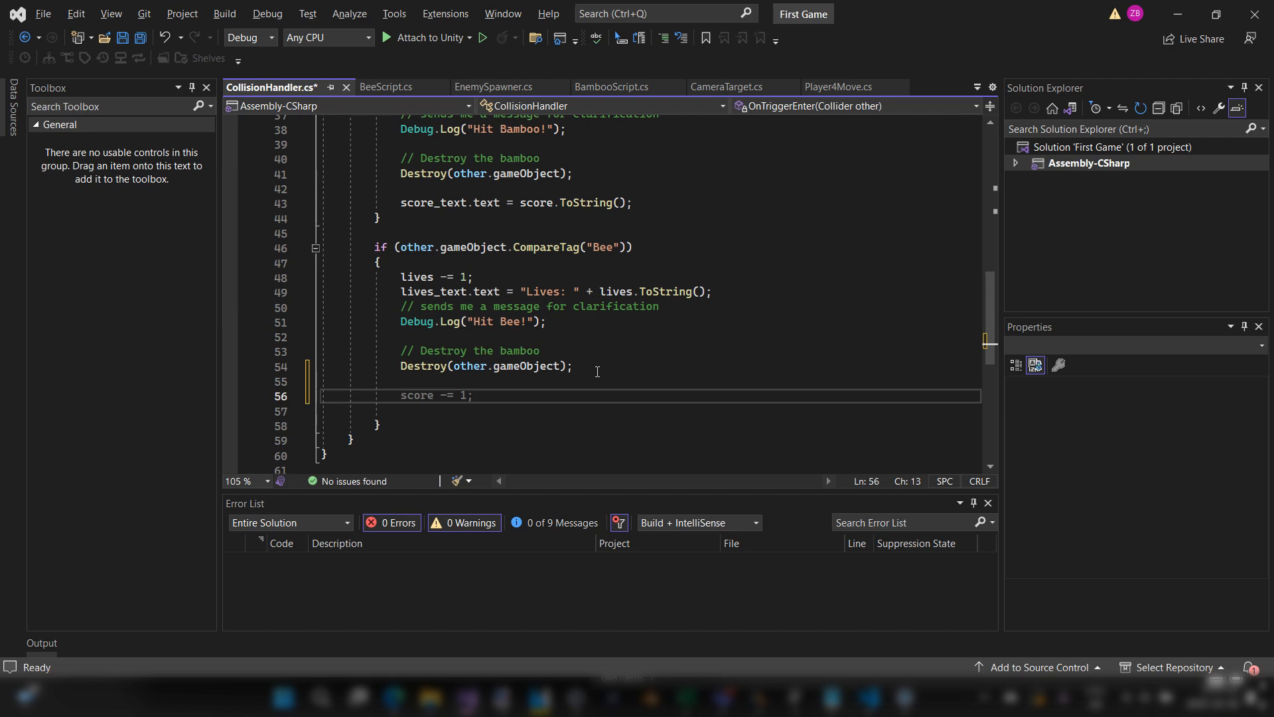
Step: Switch to Unity and examine Hearts_Group and its child objects Heart1, Heart2 and Heart3 in the scene hierarchy
key(alt+Tab)
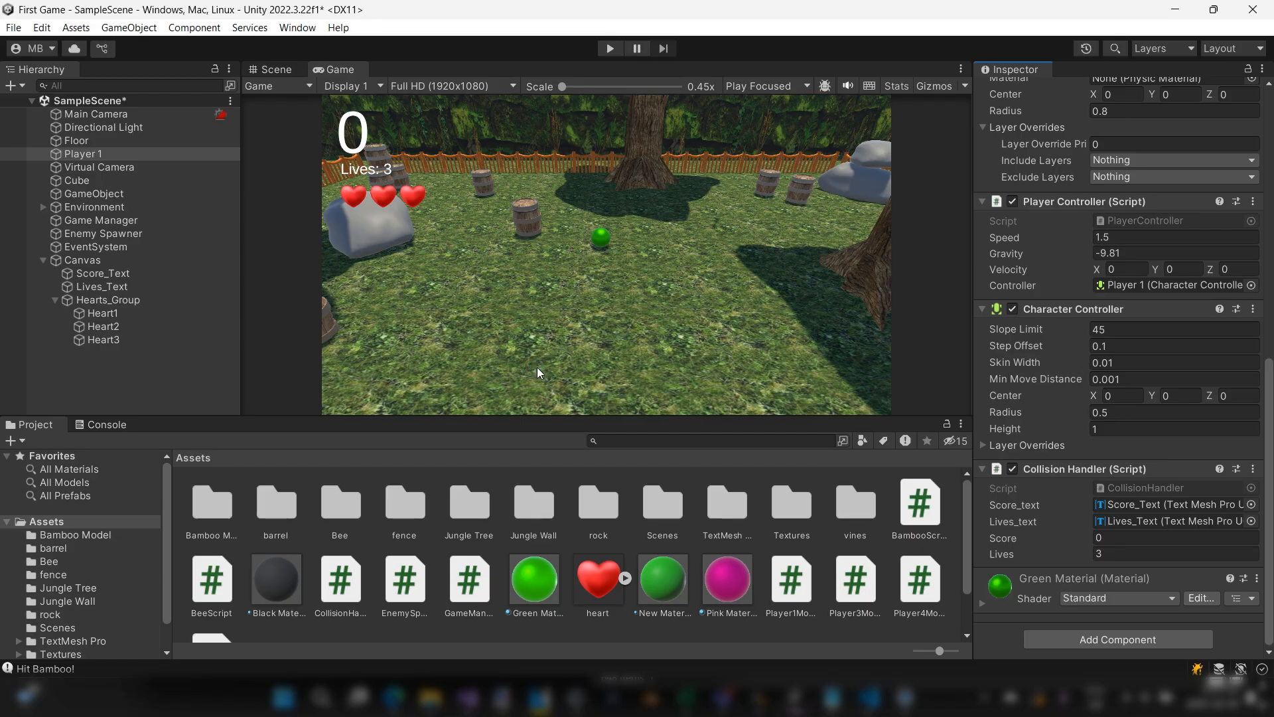
click(146, 304)
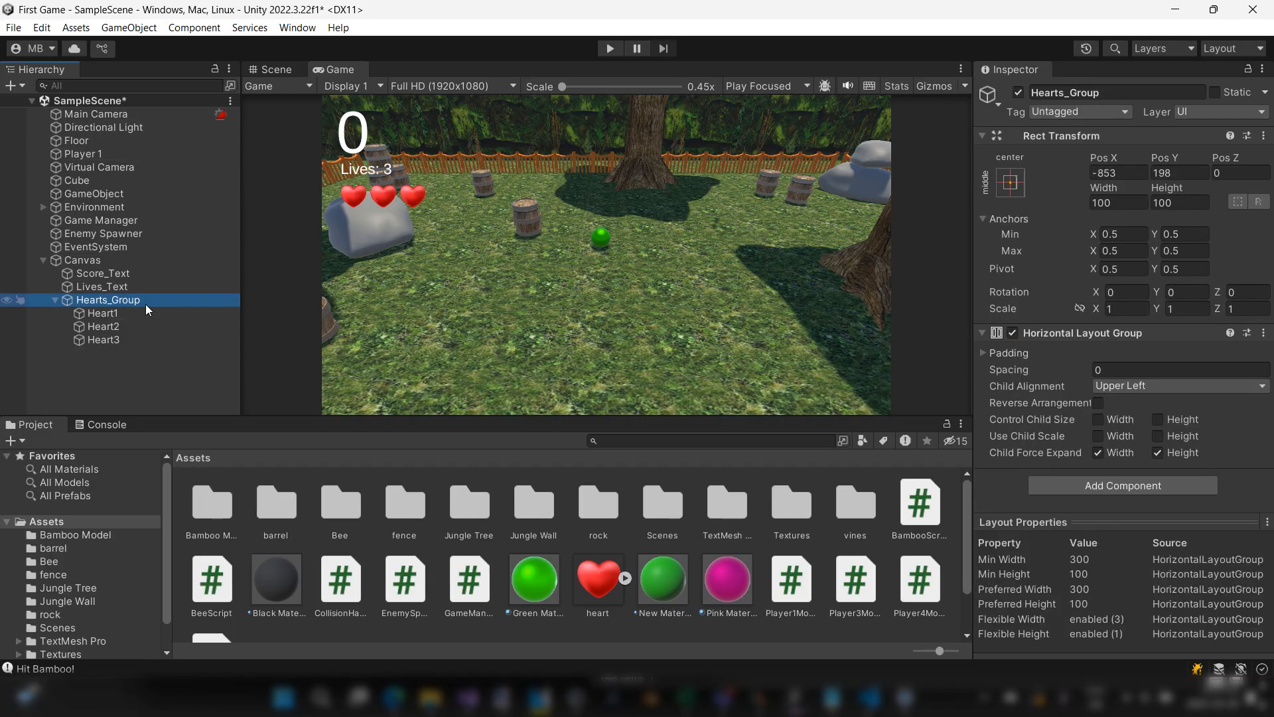
click(114, 312)
click(108, 326)
click(106, 340)
click(109, 331)
click(111, 315)
click(112, 327)
click(112, 341)
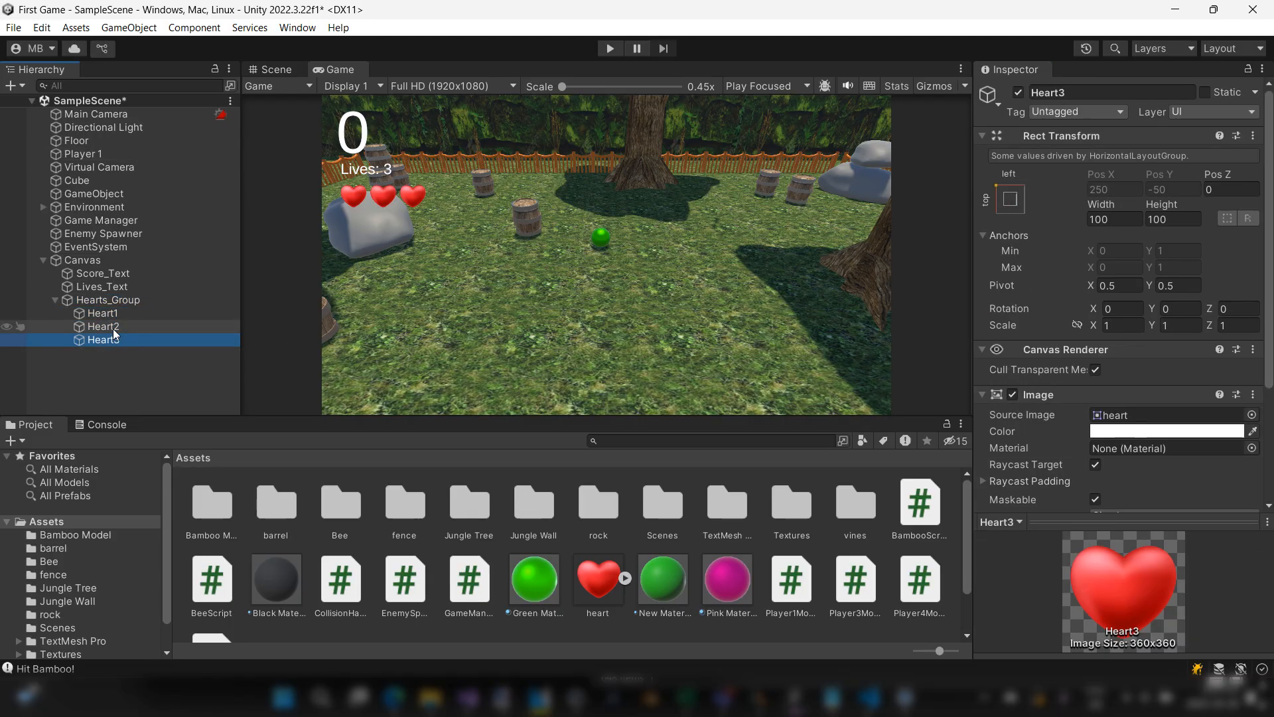
click(113, 328)
click(110, 315)
click(106, 327)
click(105, 341)
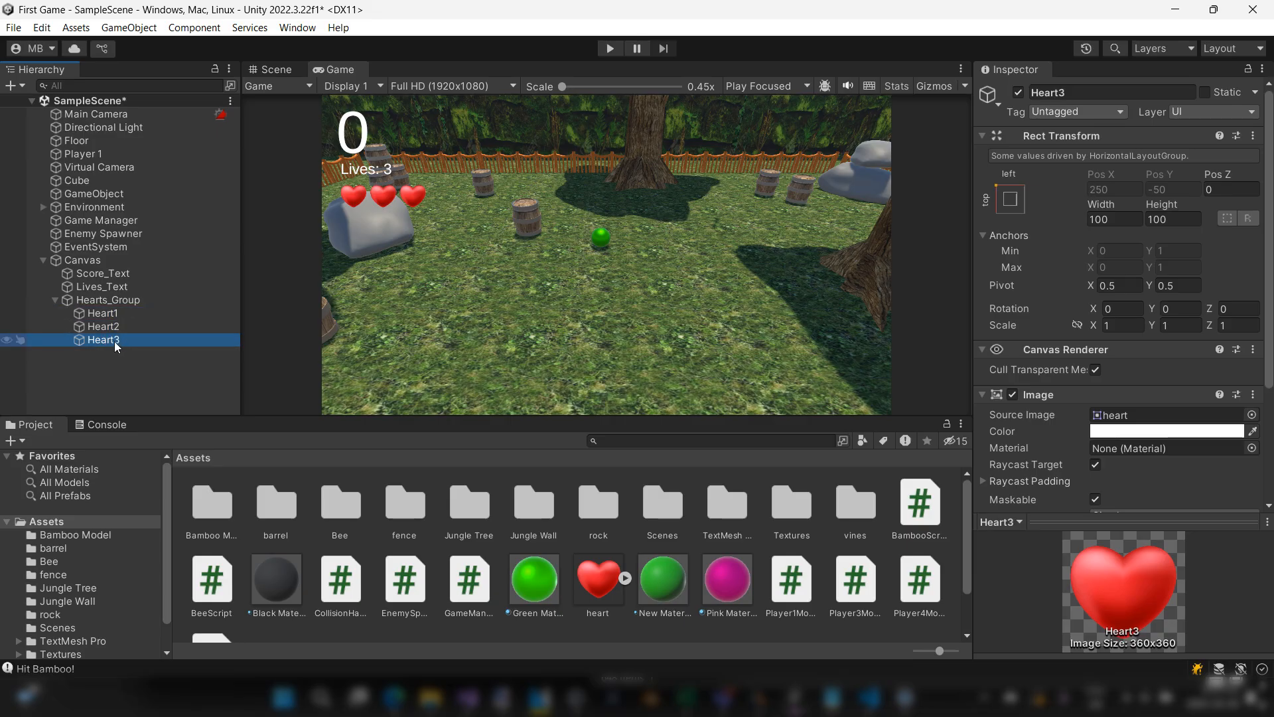
Step: Deactivate Heart3, Heart2 and Heart1 in turn, and reactivate all three hearts to preview losing every life
click(1019, 93)
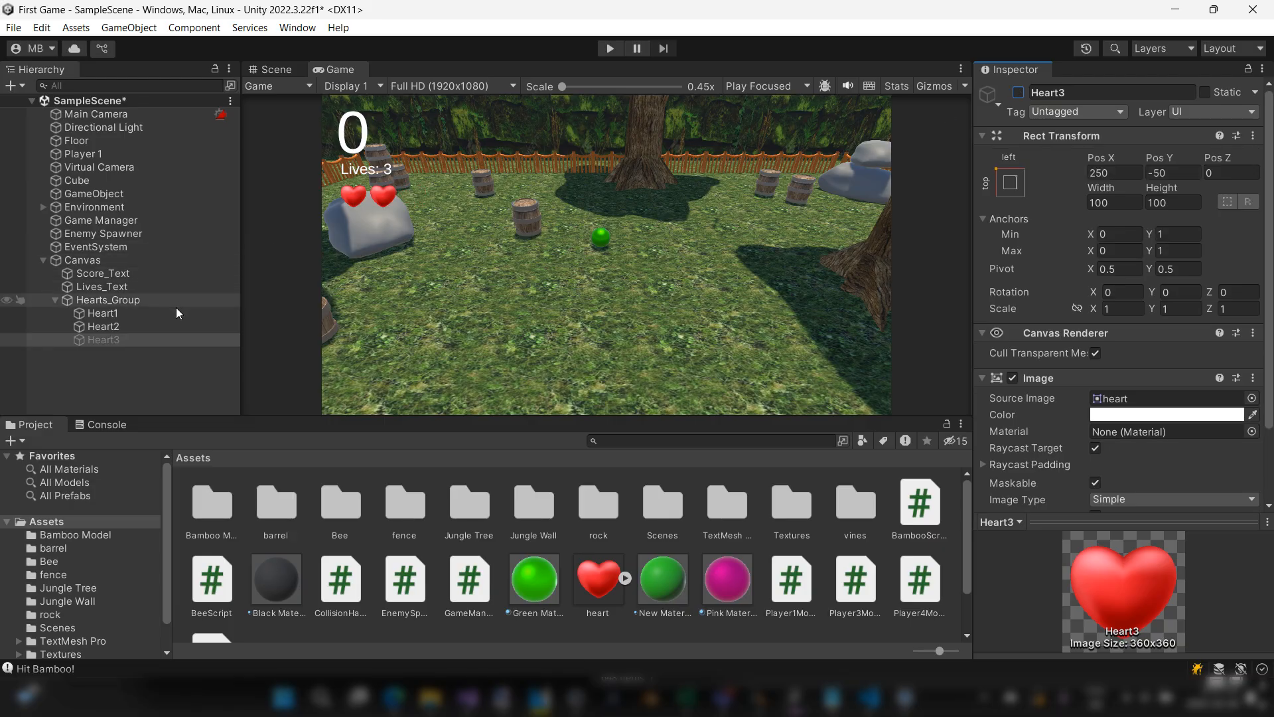
click(154, 328)
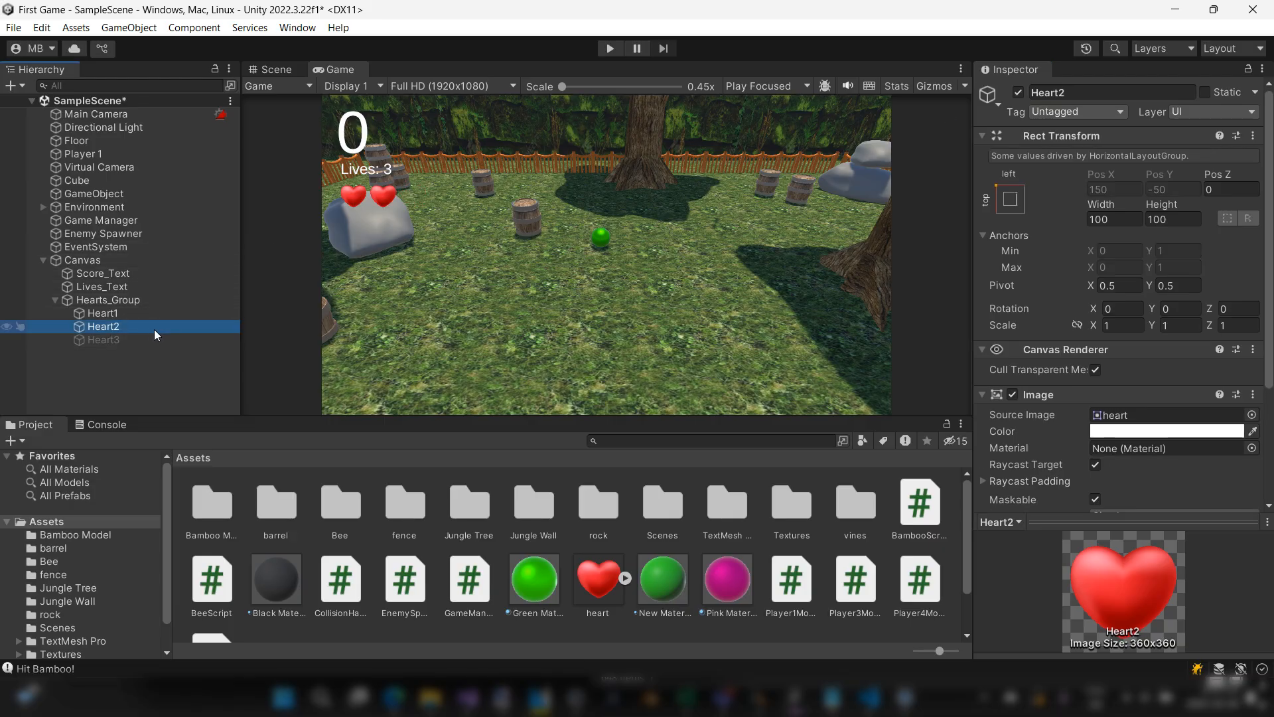
click(1018, 94)
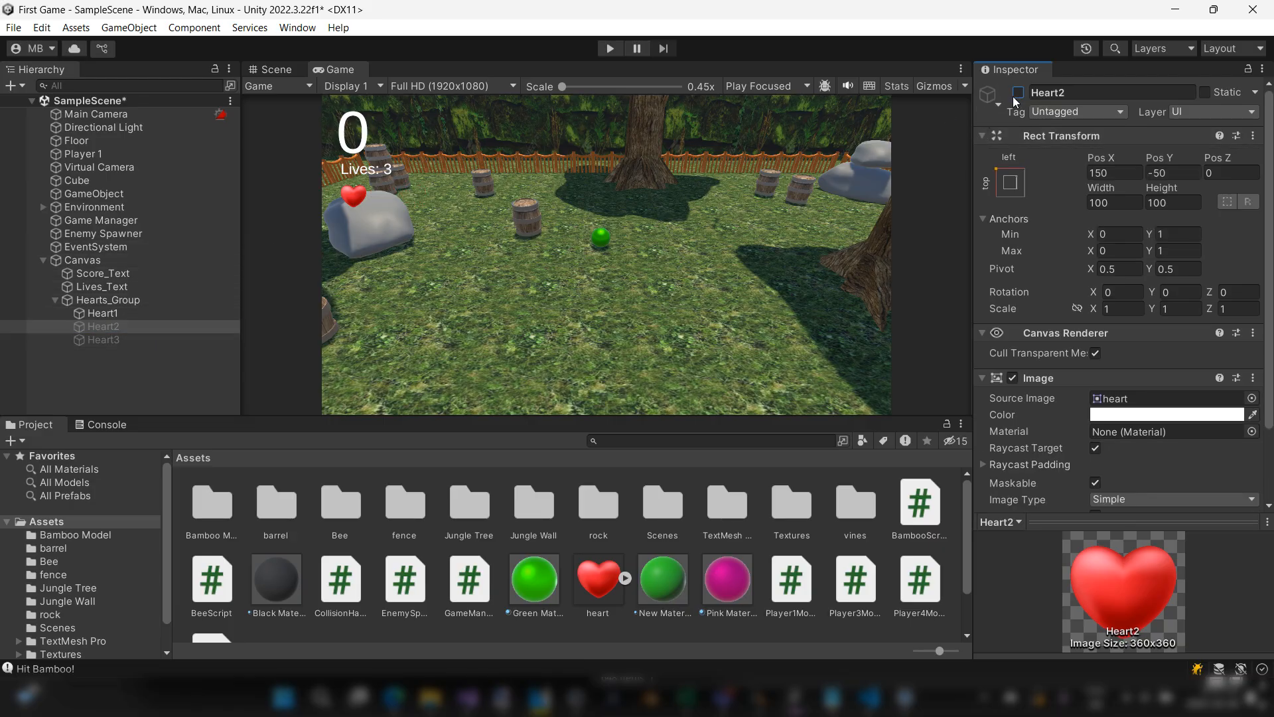
click(110, 315)
click(1018, 92)
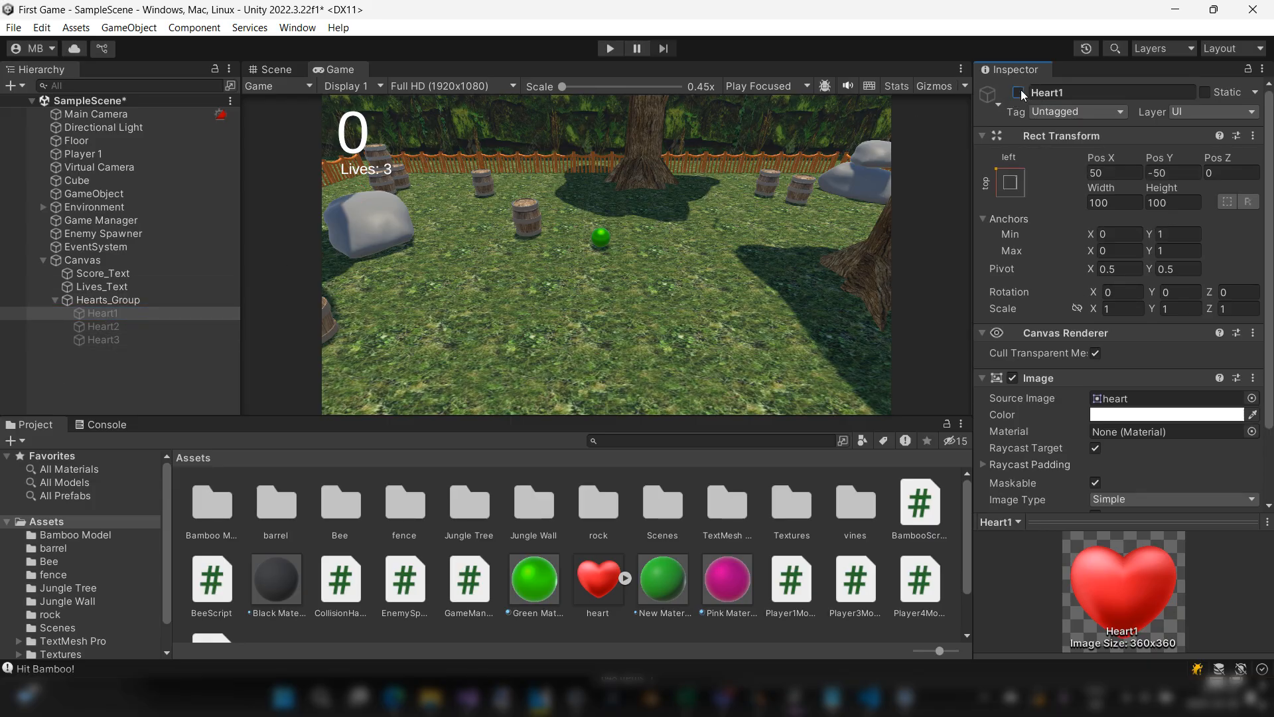
click(1018, 93)
click(103, 326)
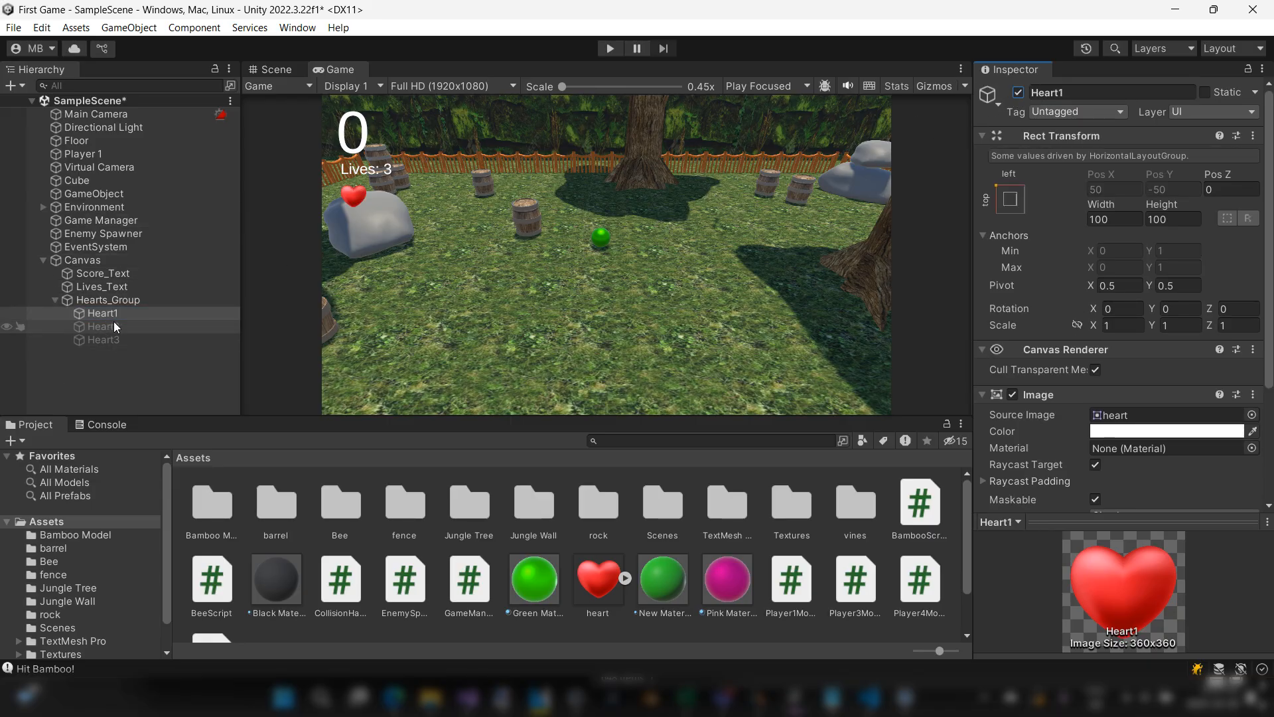
click(1018, 92)
click(103, 339)
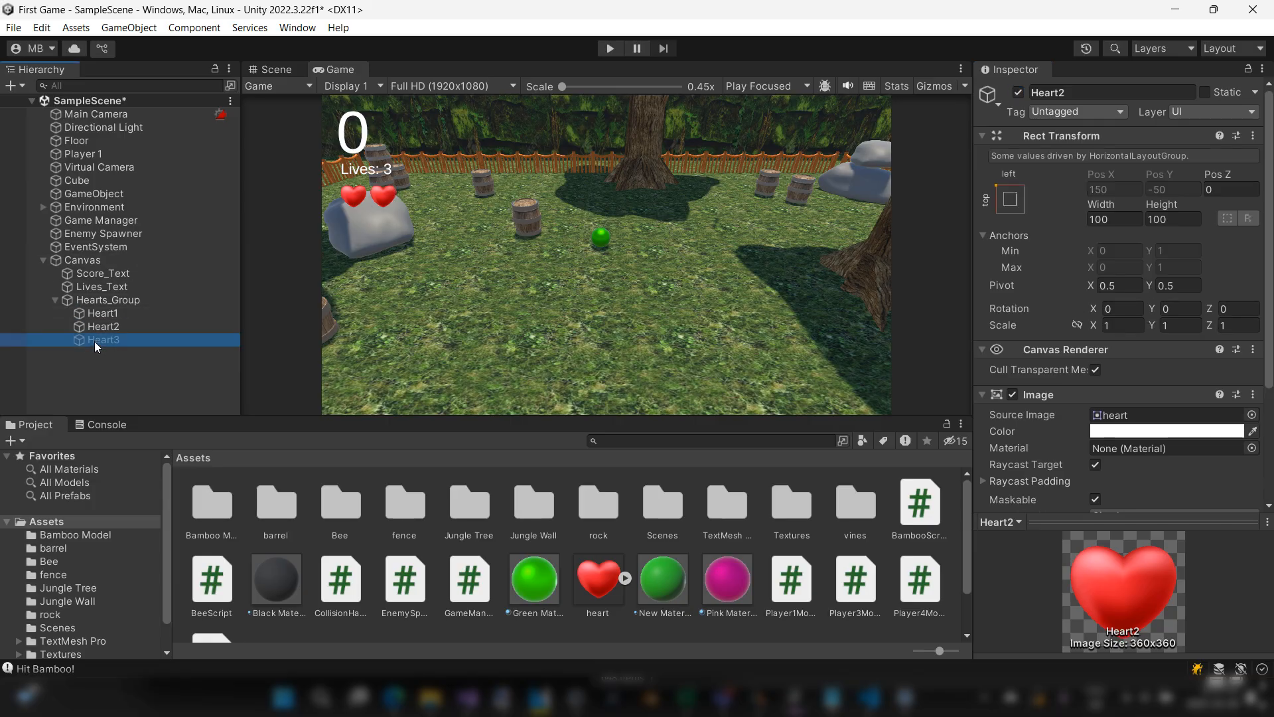
click(1019, 93)
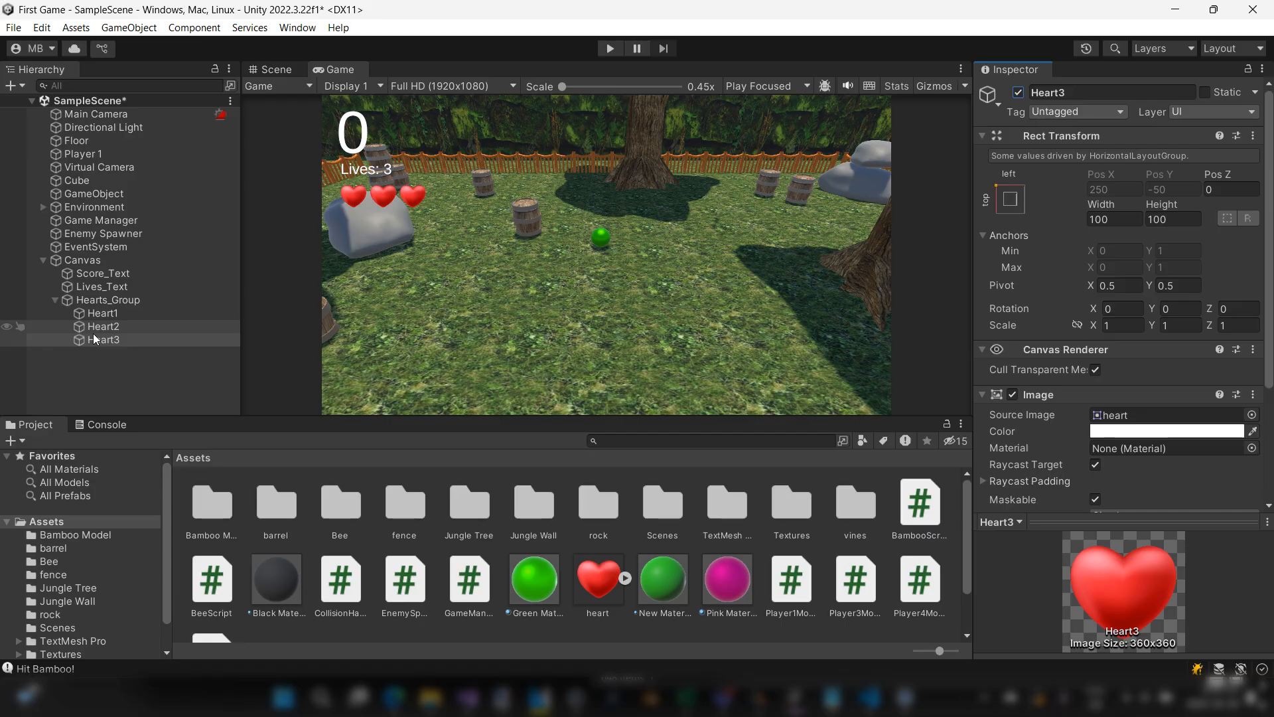
Step: Duplicate Heart3 seven times inside Hearts_Group to preview a longer row of lives
click(113, 340)
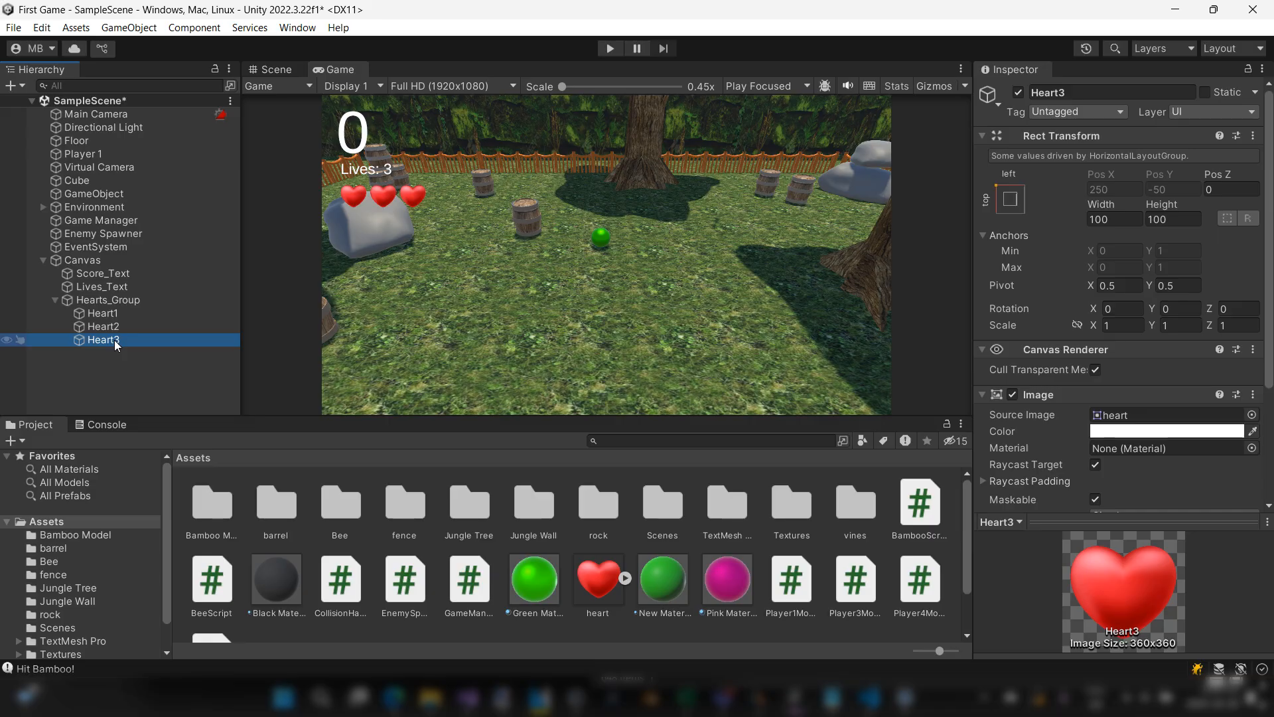
key(ctrl+d)
key(ctrl+d)
key(ctrl+d)
key(ctrl+d)
key(ctrl+d)
key(ctrl+d)
key(ctrl+d)
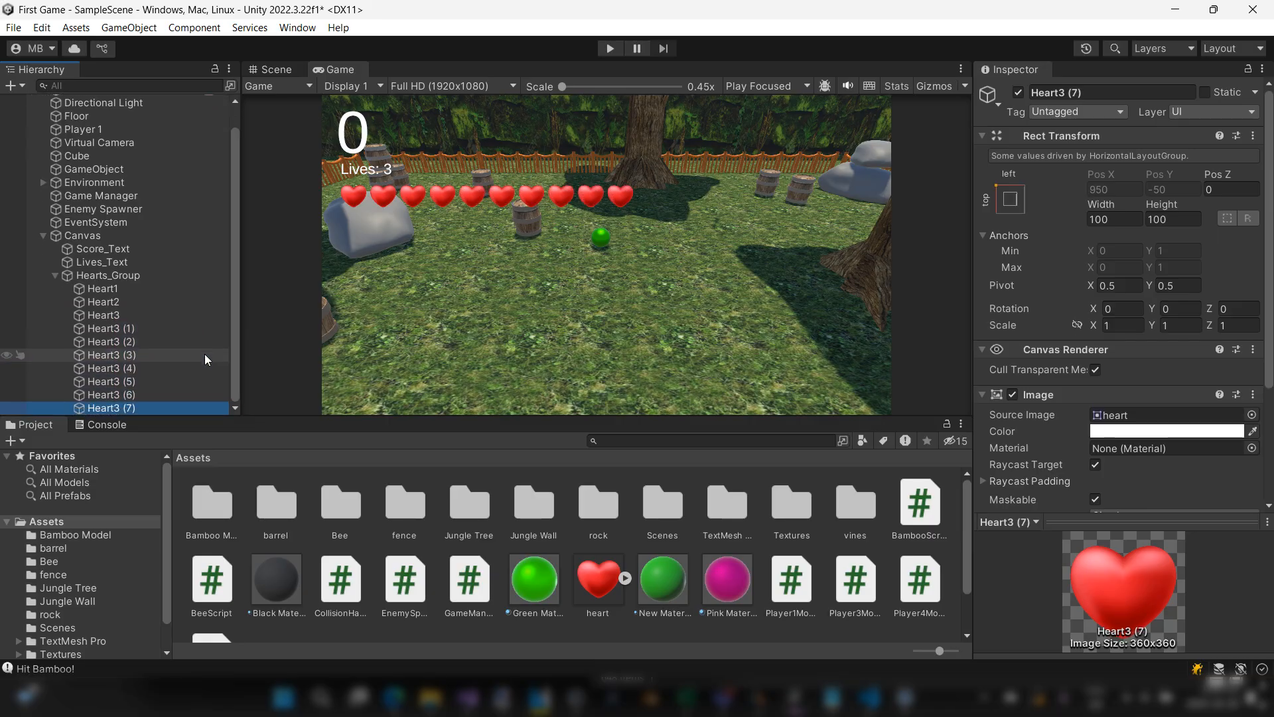
Step: Deactivate and reactivate the last heart copy, and undo all the Heart3 duplications
click(130, 408)
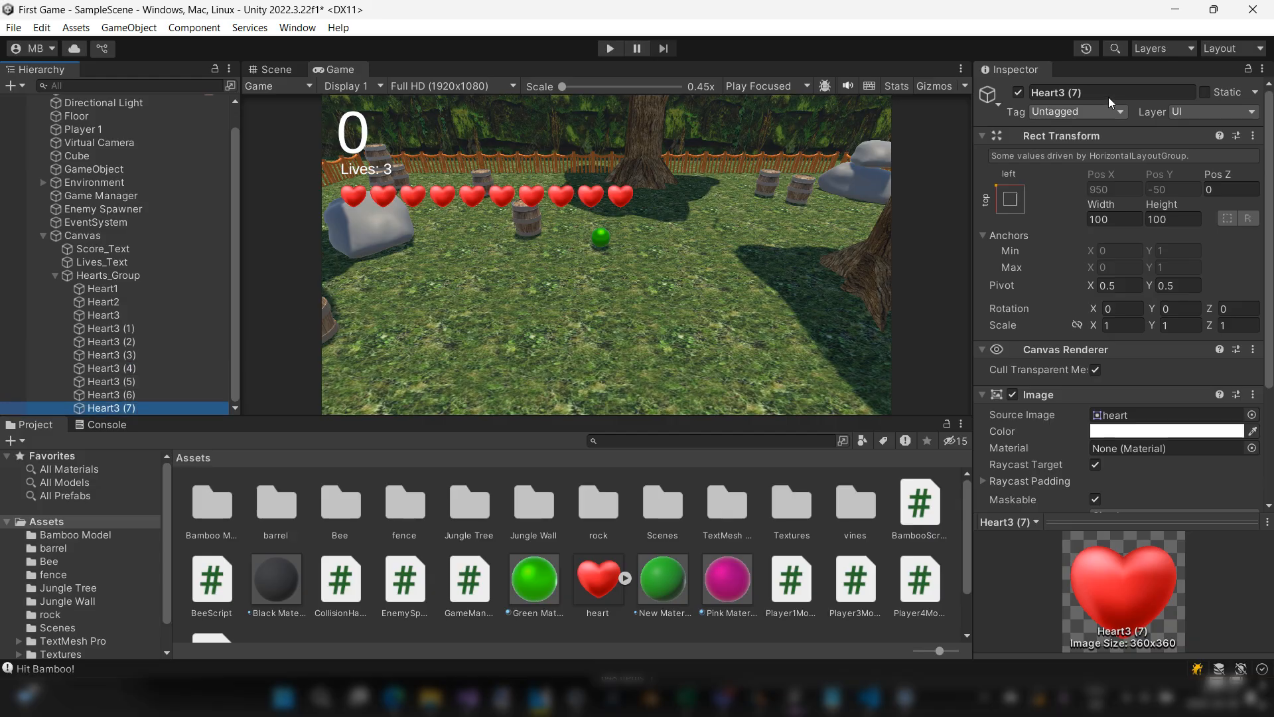
click(1019, 92)
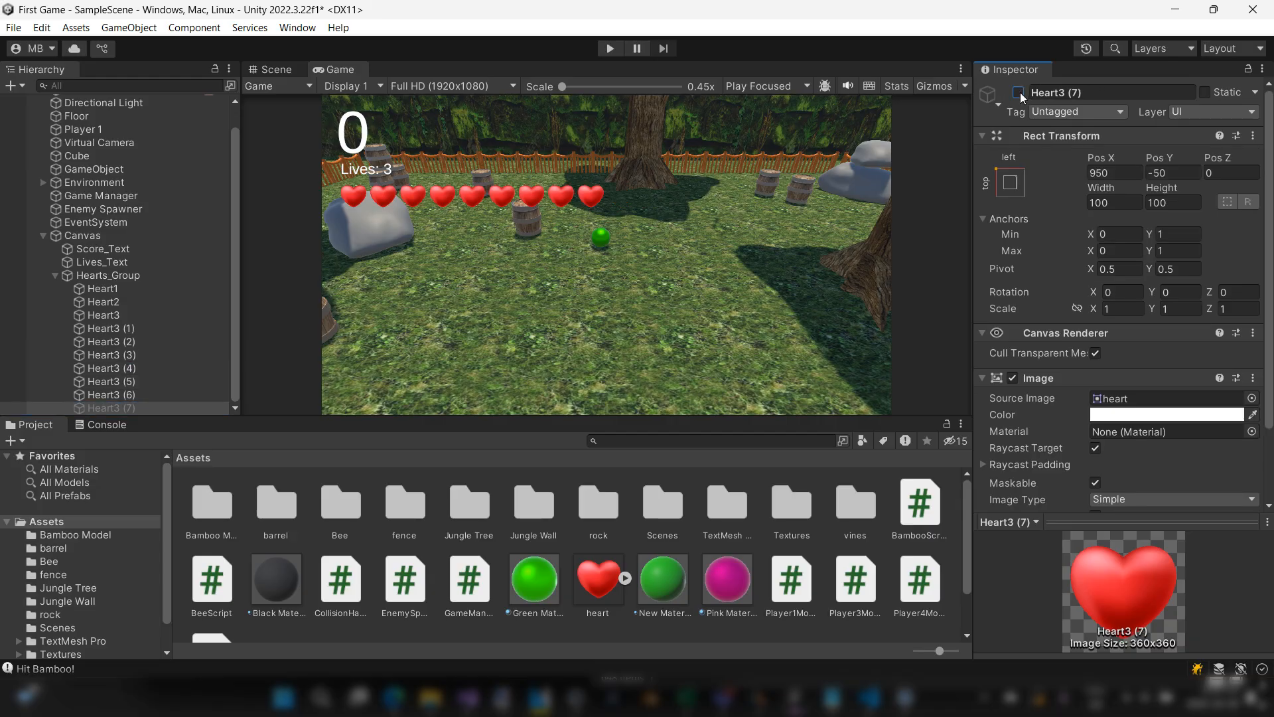
click(1019, 92)
key(ctrl+z)
key(ctrl+z)
key(ctrl+z)
key(ctrl+z)
key(ctrl+z)
key(ctrl+z)
key(ctrl+z)
key(ctrl+z)
key(ctrl+z)
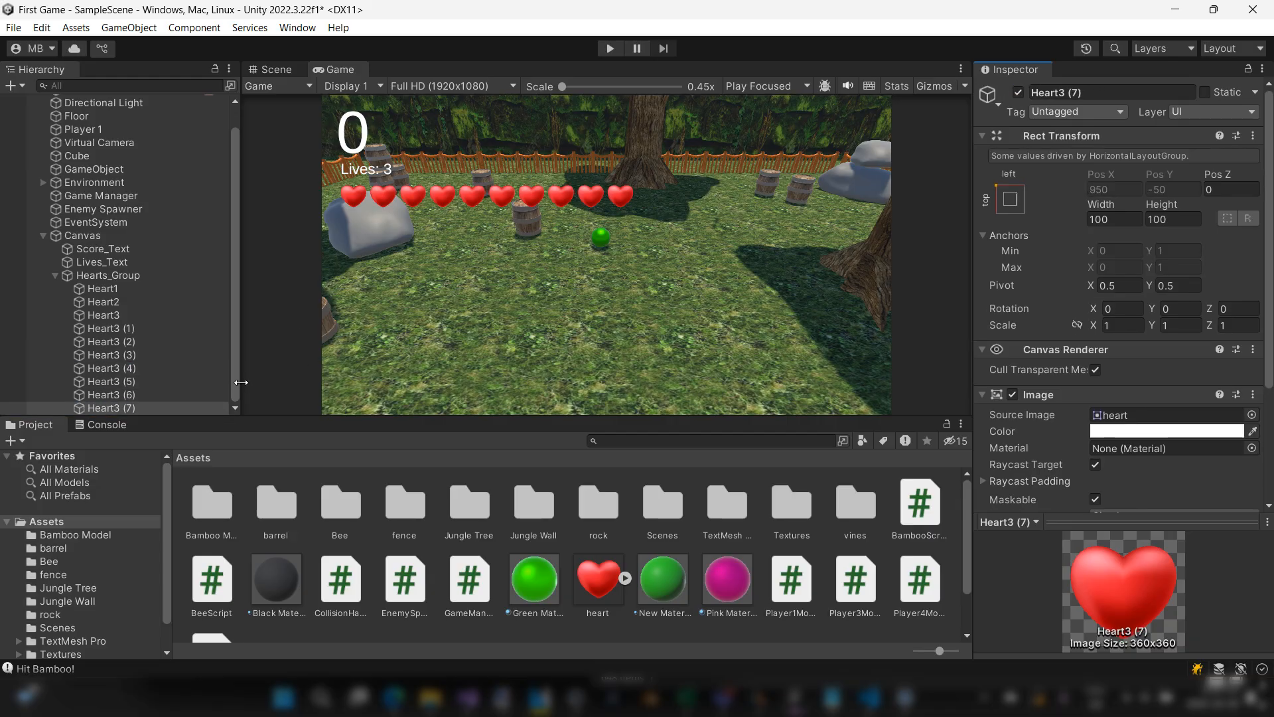
key(ctrl+z)
key(ctrl+z)
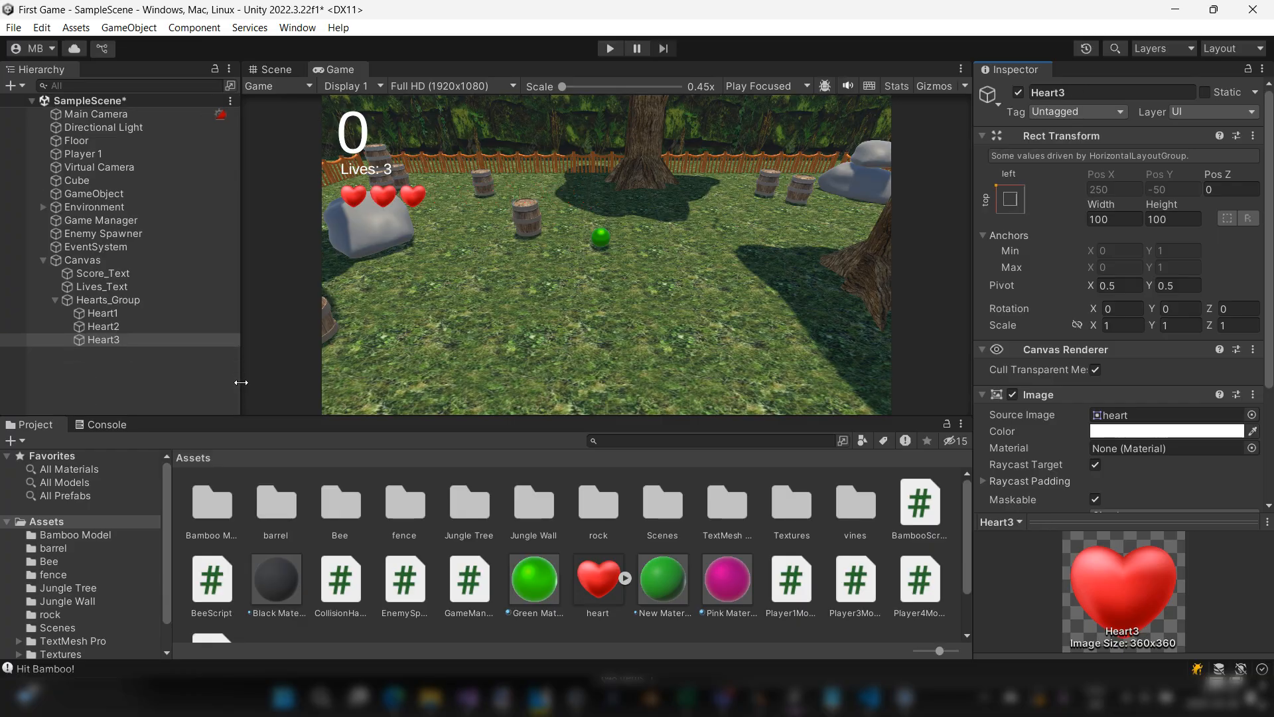
Step: Deactivate Heart3 and reactivate it to preview the loss of one life
click(102, 341)
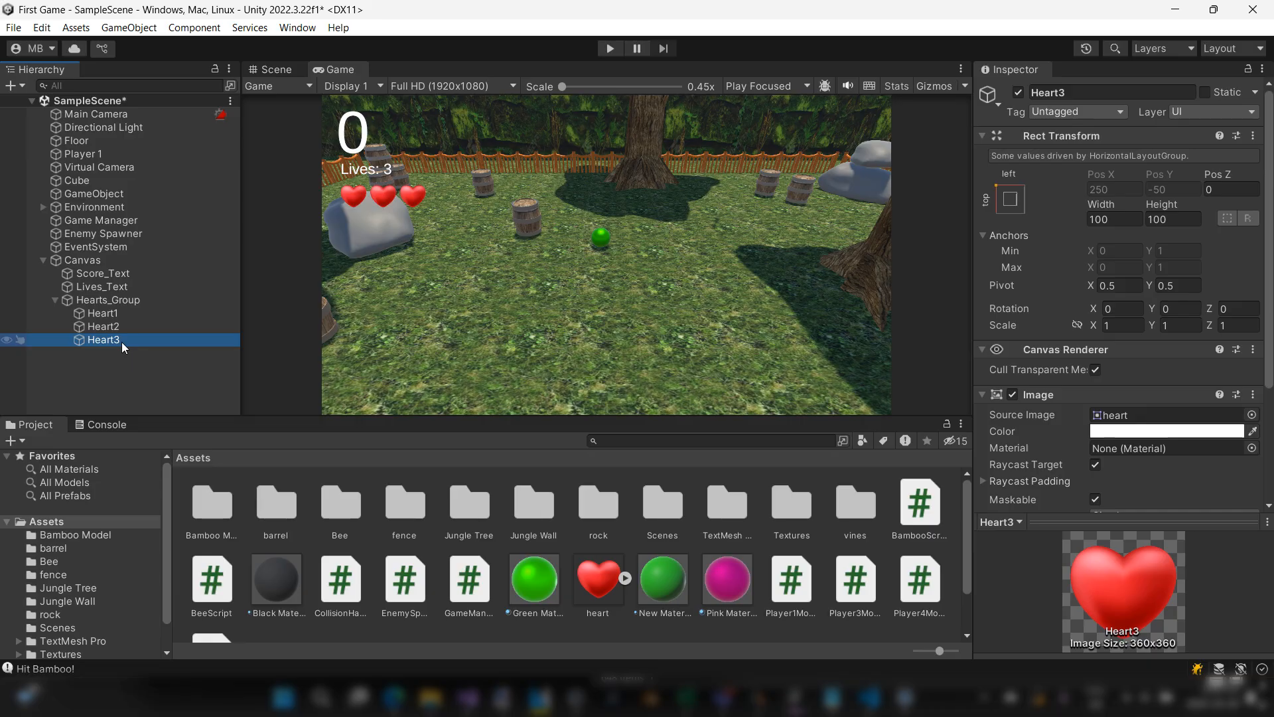
click(1019, 92)
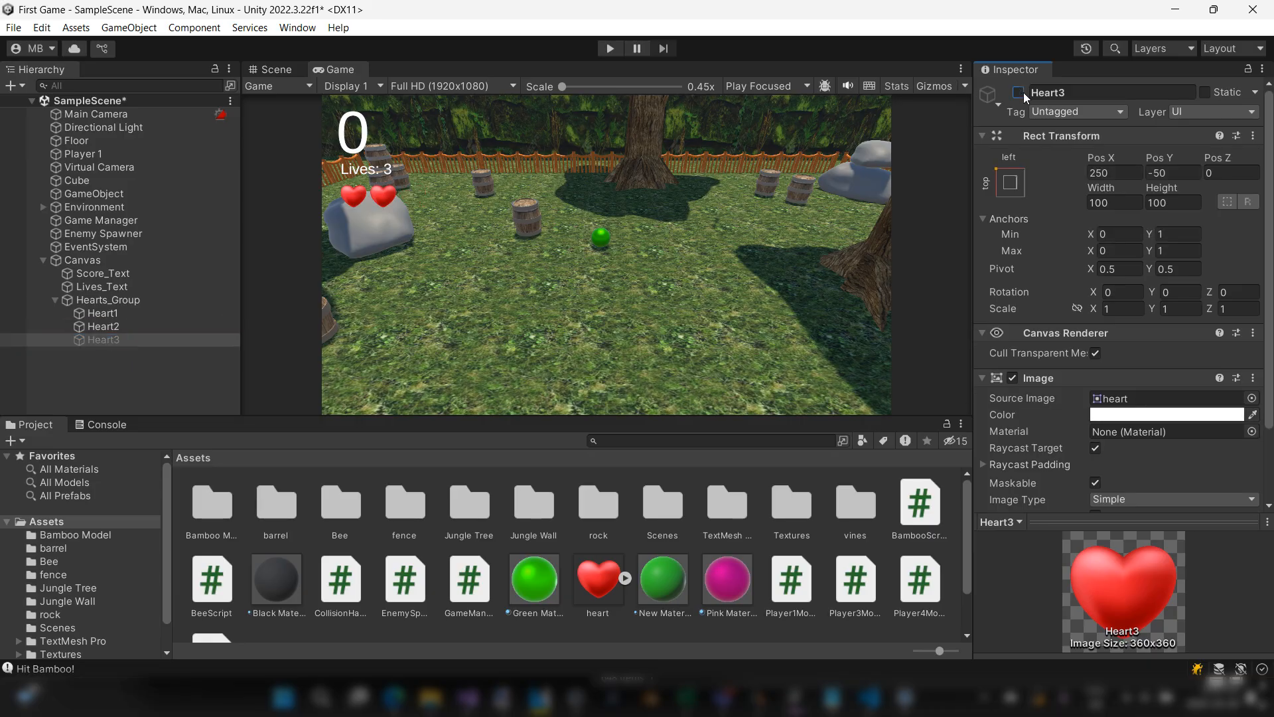
click(1021, 93)
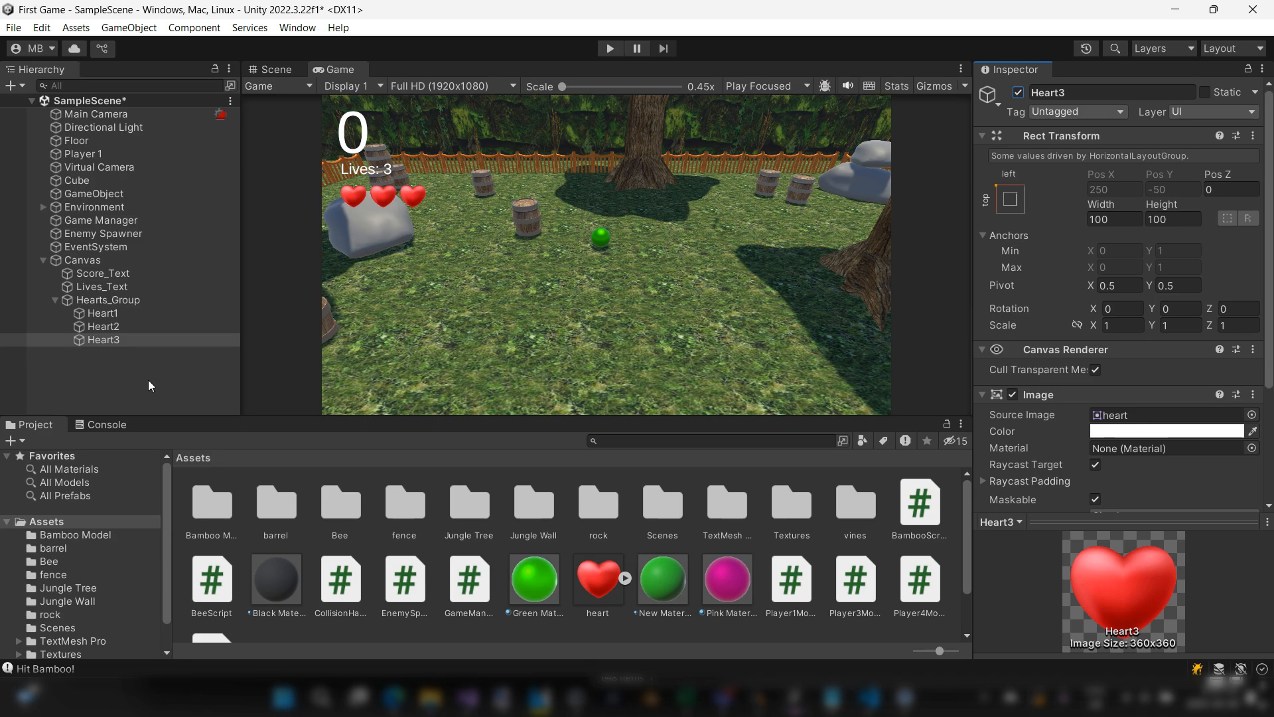
Step: Examine how Heart1, Heart2 and Heart3 are ordered as children under the Hearts_Group parent
click(119, 338)
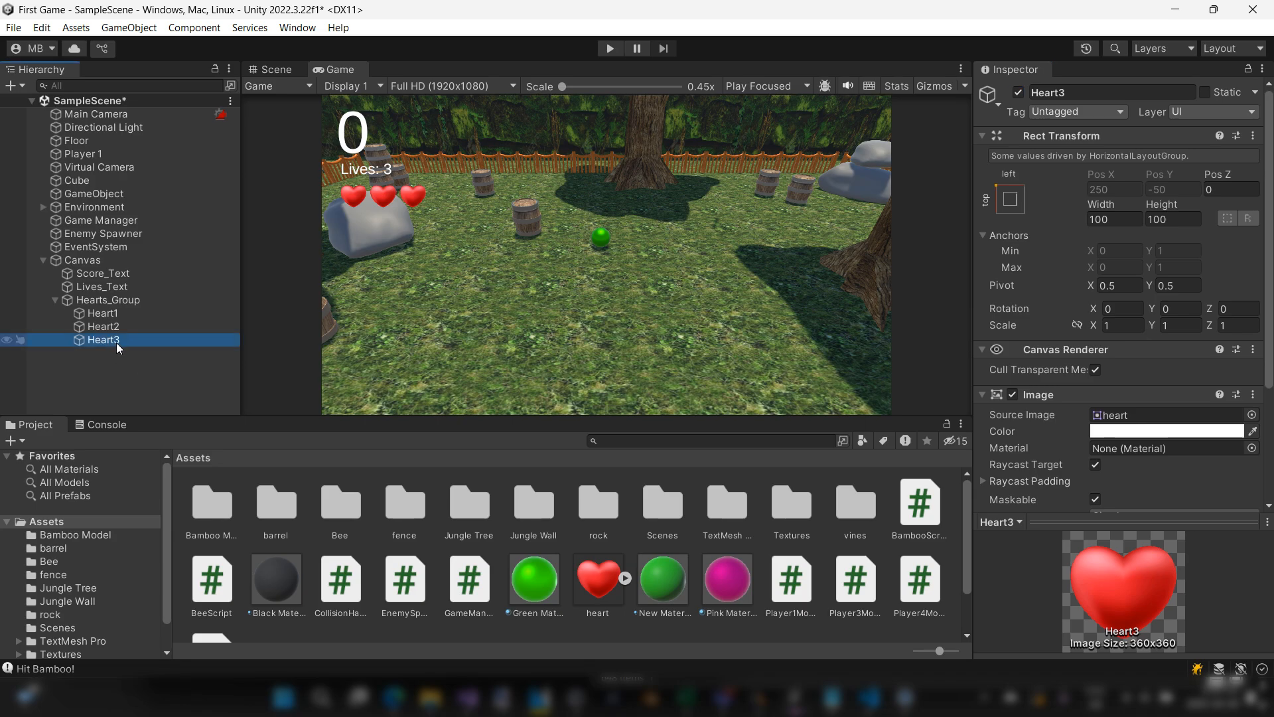
click(113, 300)
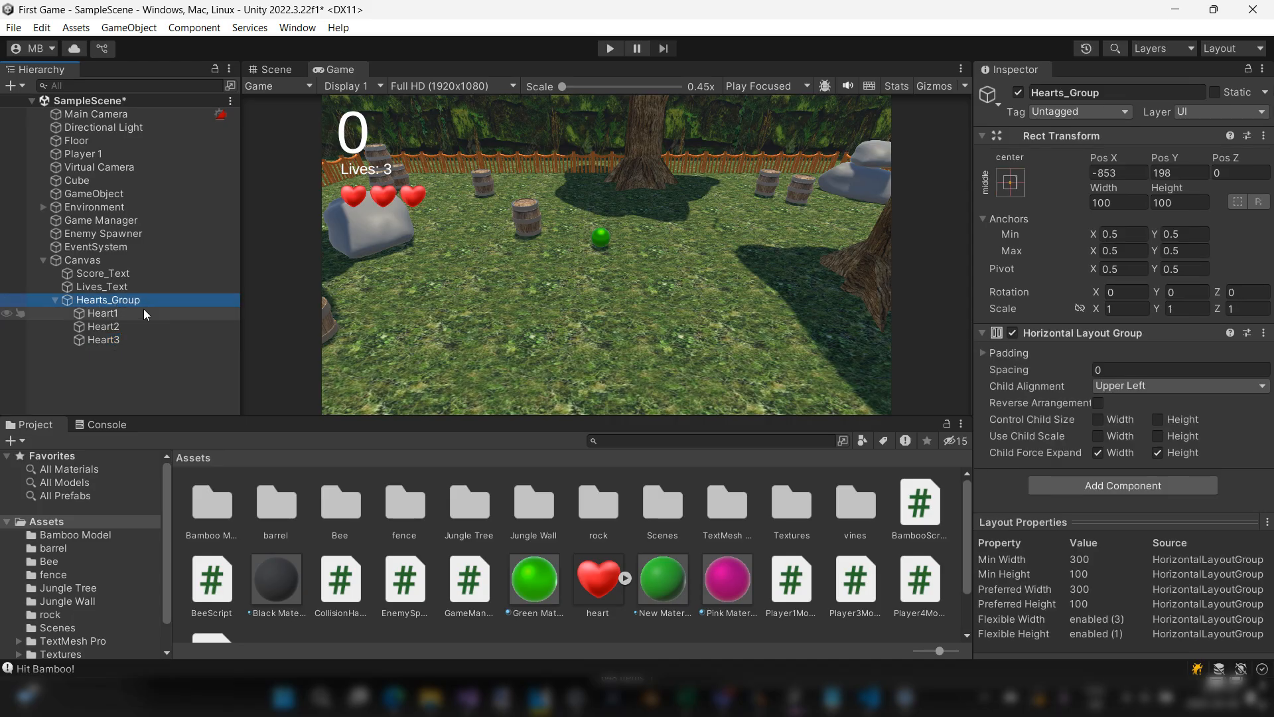
click(101, 316)
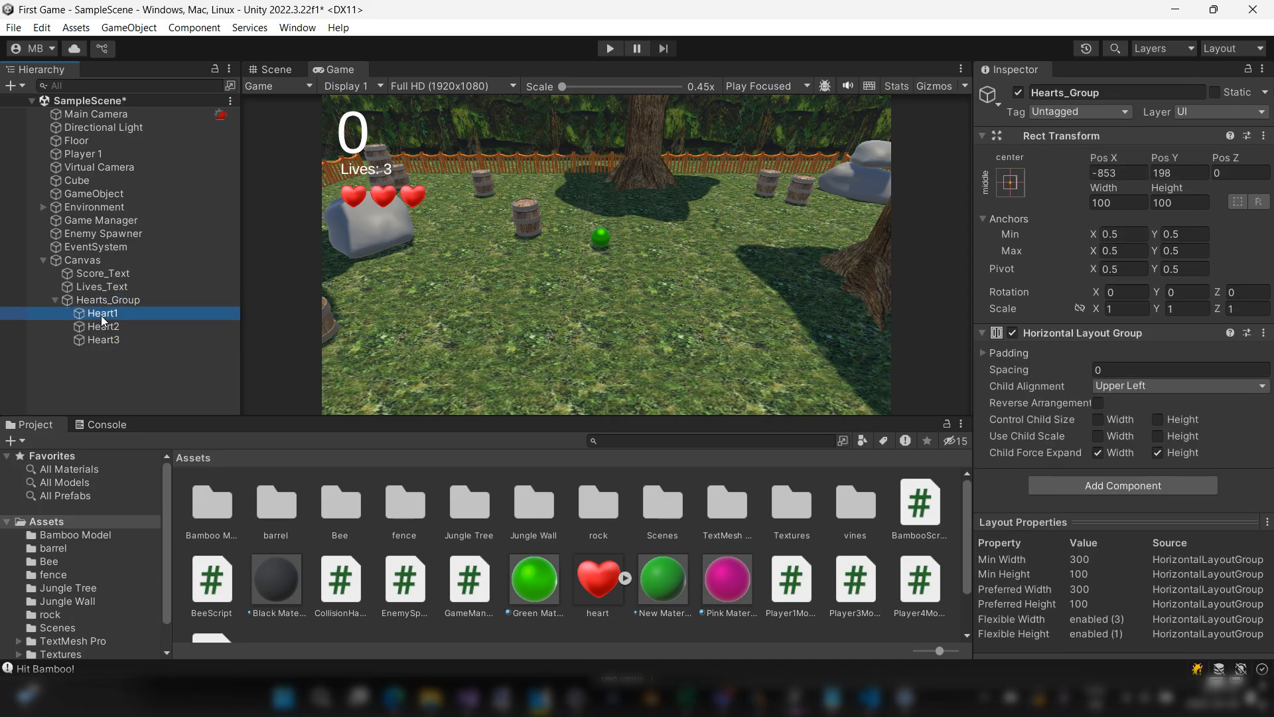
click(107, 329)
click(102, 304)
click(104, 313)
click(106, 326)
click(106, 340)
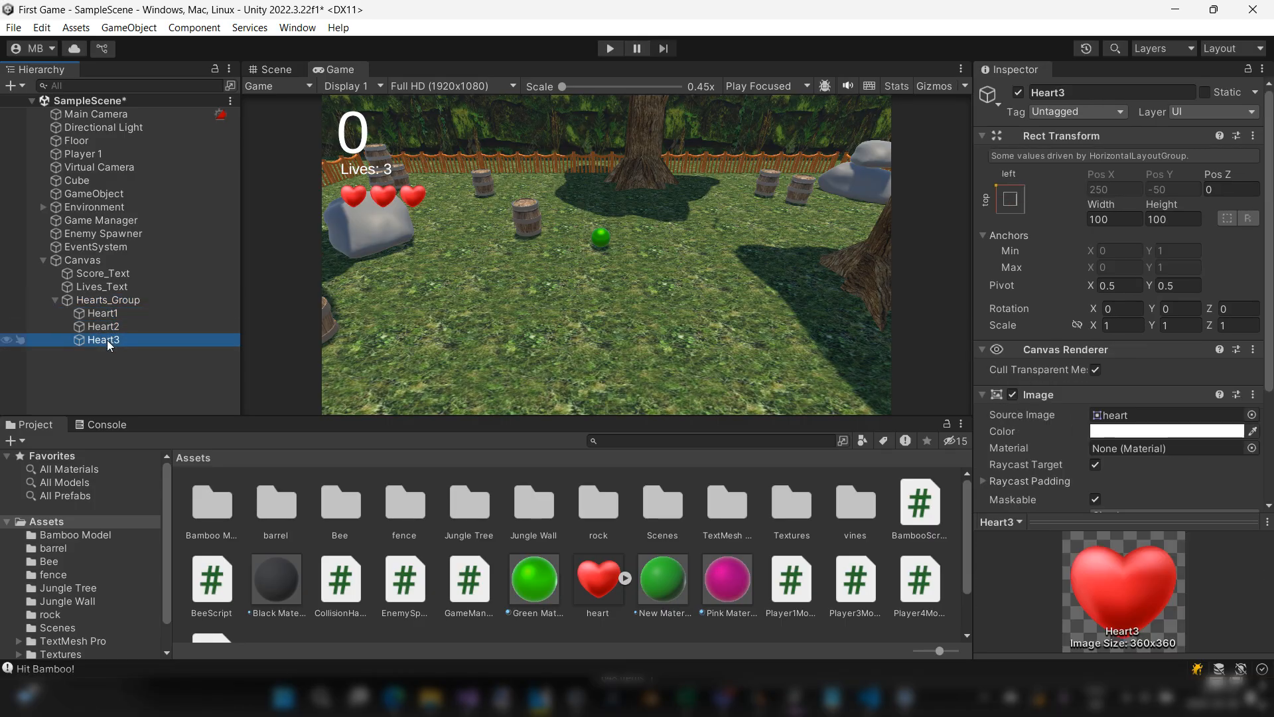
click(106, 325)
click(106, 313)
click(107, 326)
click(108, 340)
click(108, 327)
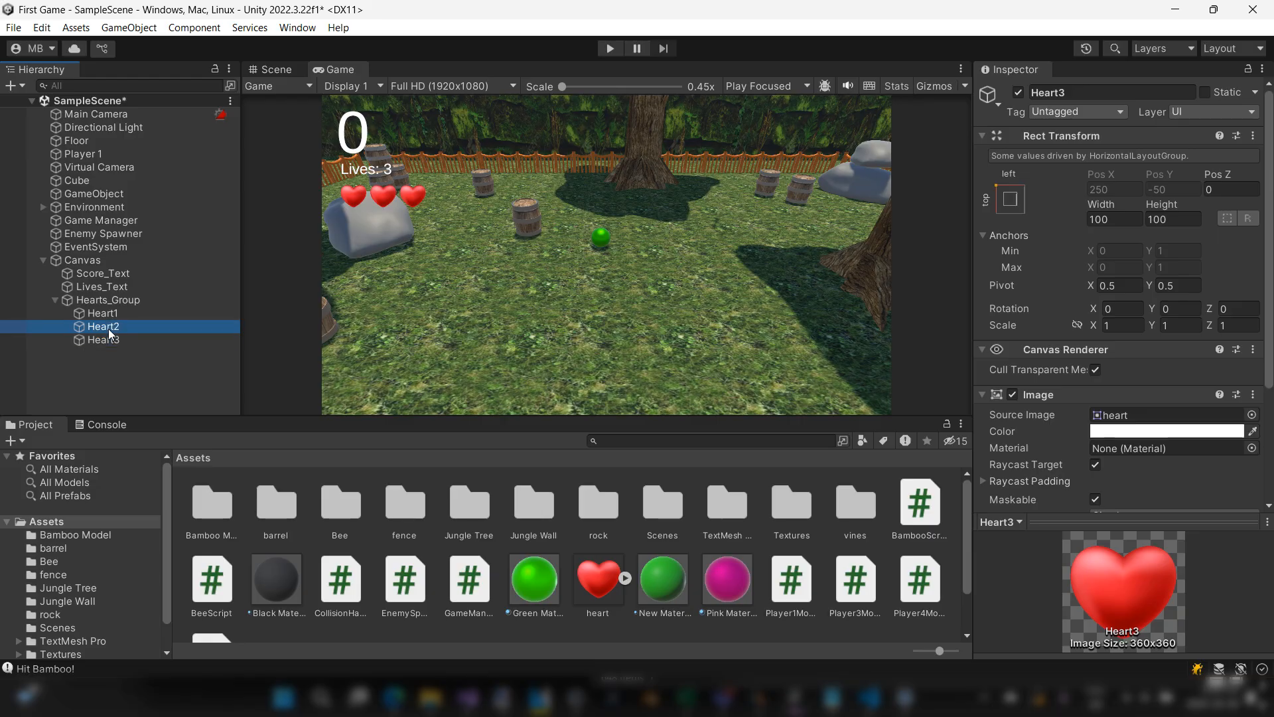
click(106, 315)
click(106, 327)
click(107, 340)
click(105, 304)
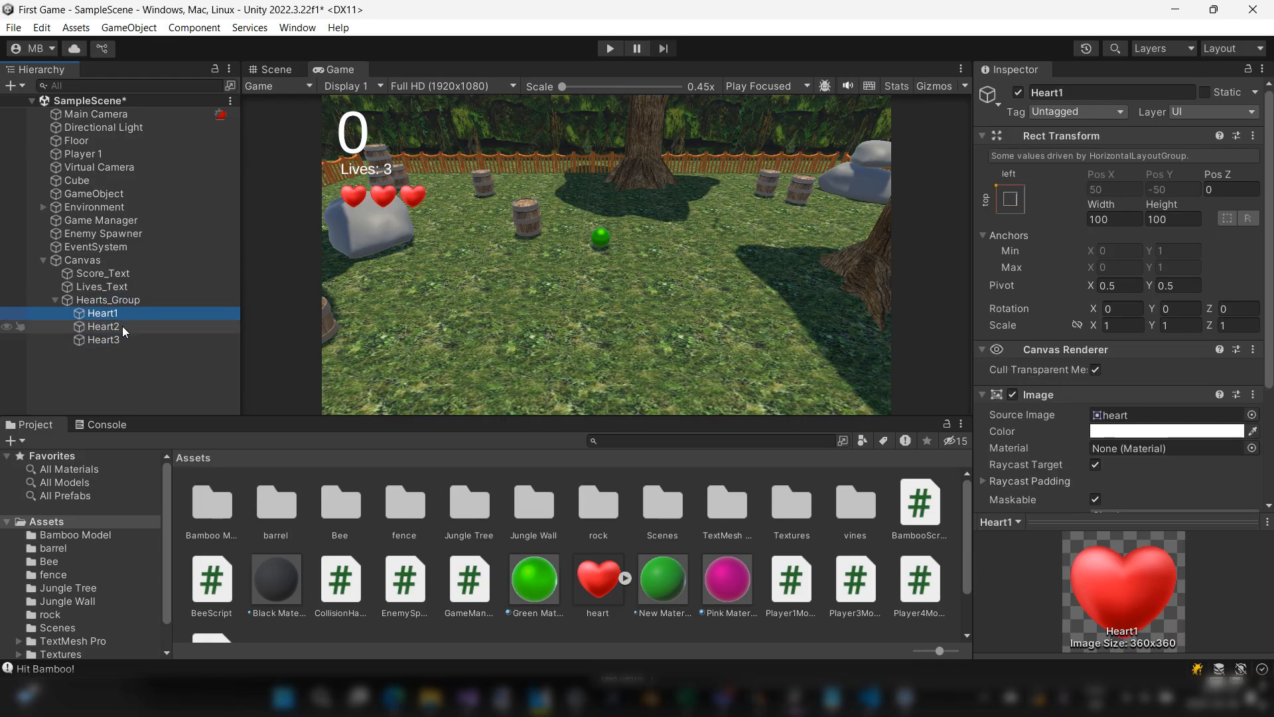
click(122, 326)
click(123, 318)
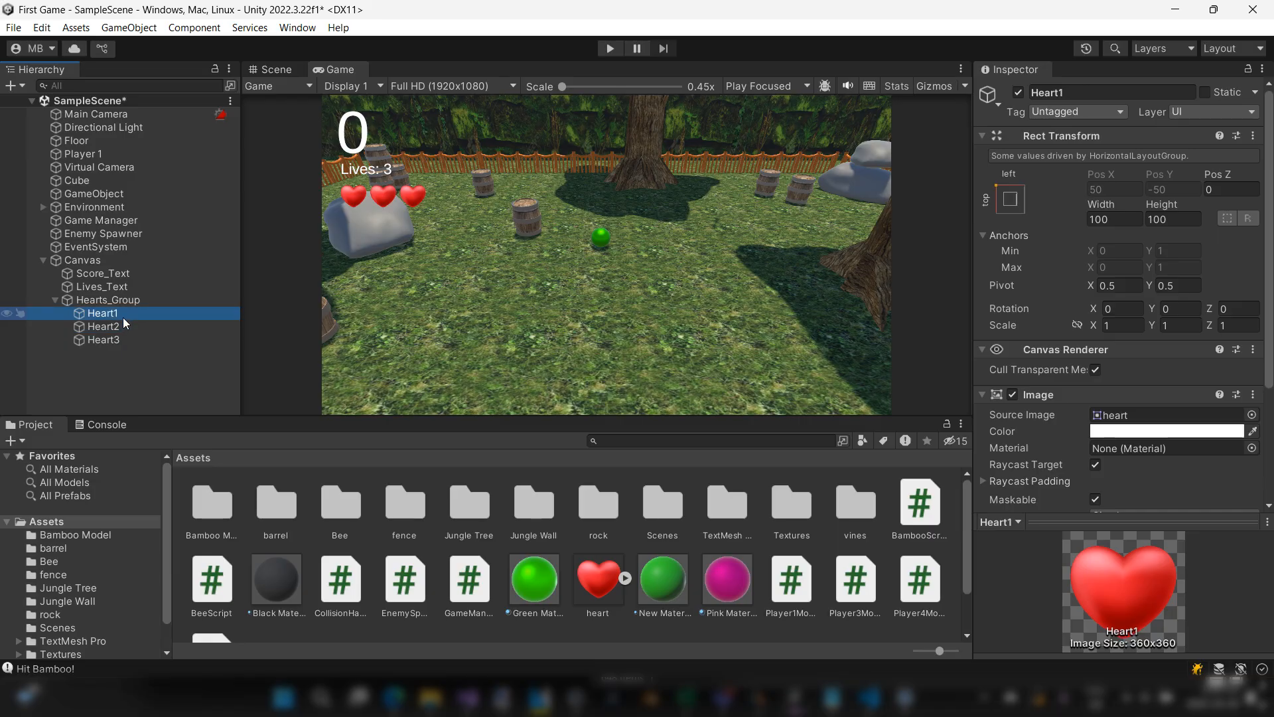
click(122, 327)
click(120, 340)
click(120, 330)
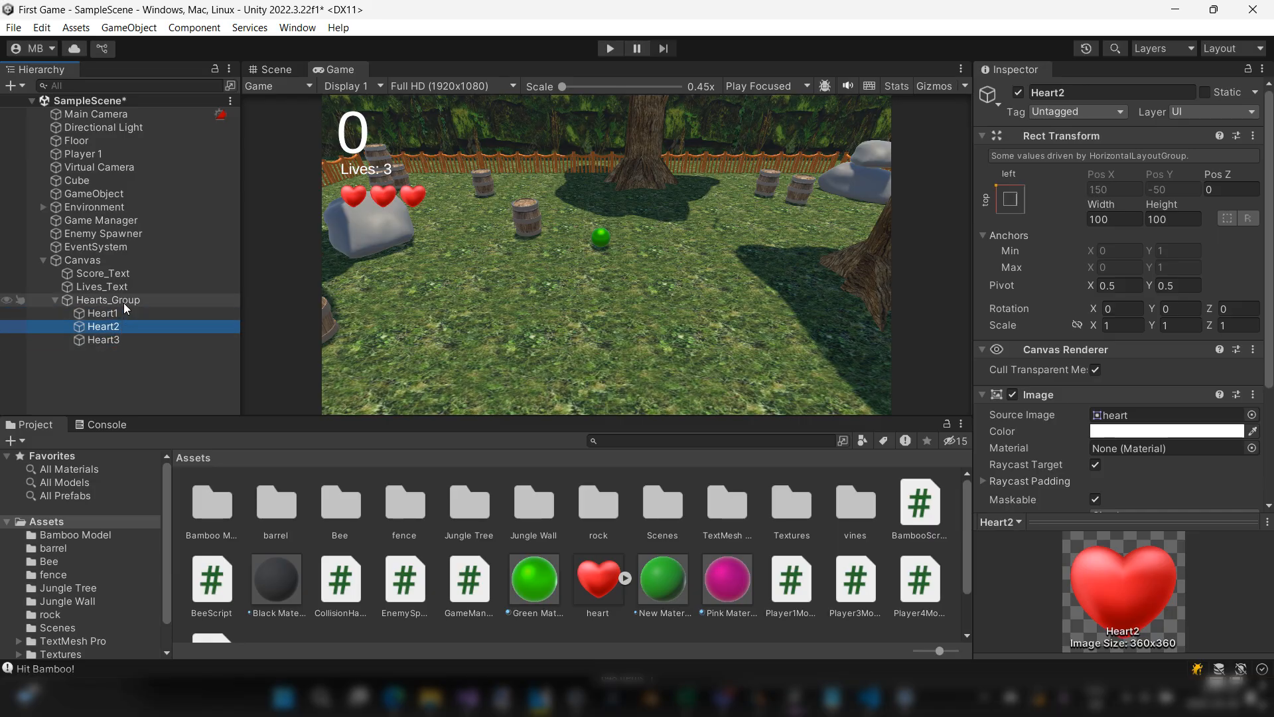
Step: Examine the Rect Transform component of Hearts_Group and compare it with its child hearts
click(125, 301)
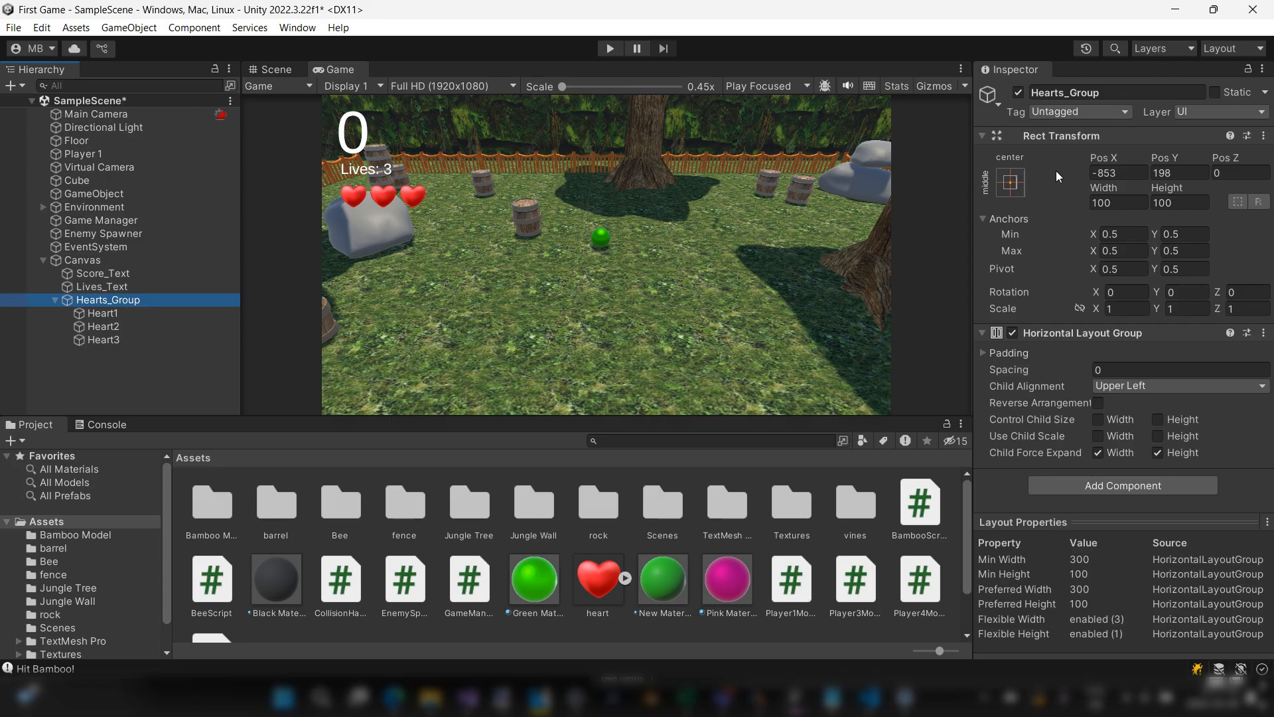
click(1070, 139)
click(1072, 138)
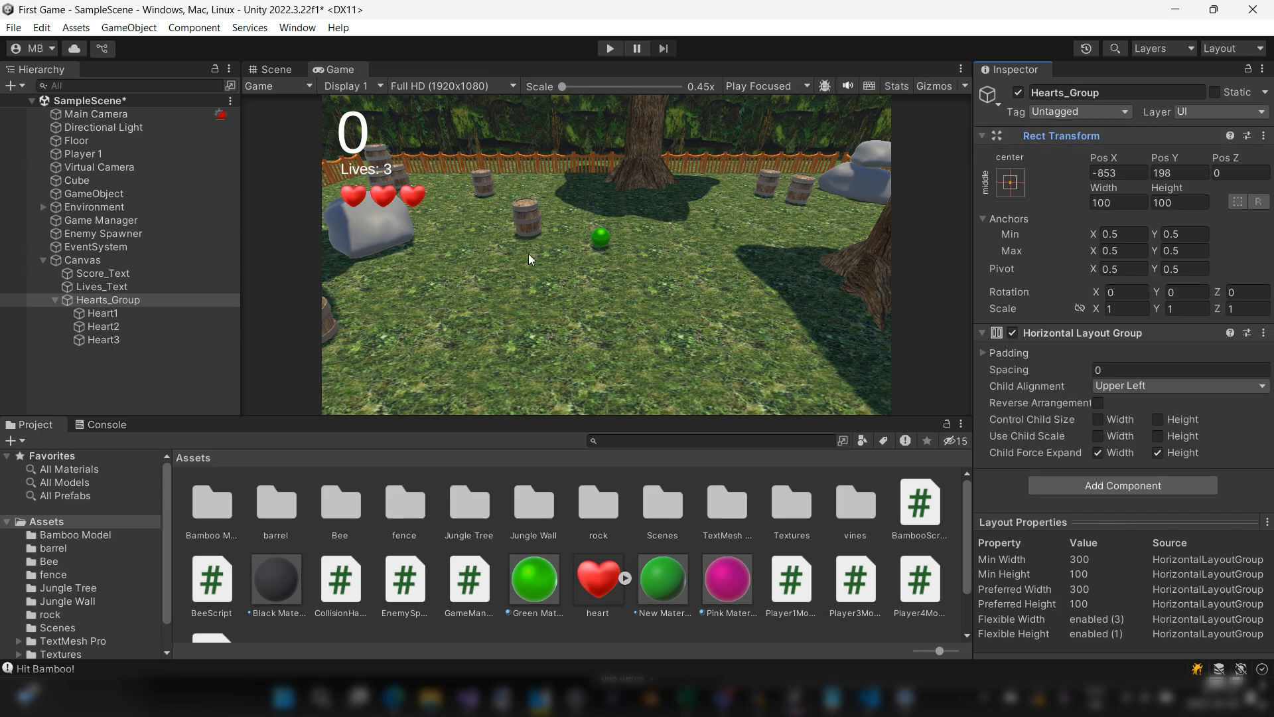
click(113, 327)
click(112, 339)
click(111, 328)
click(113, 316)
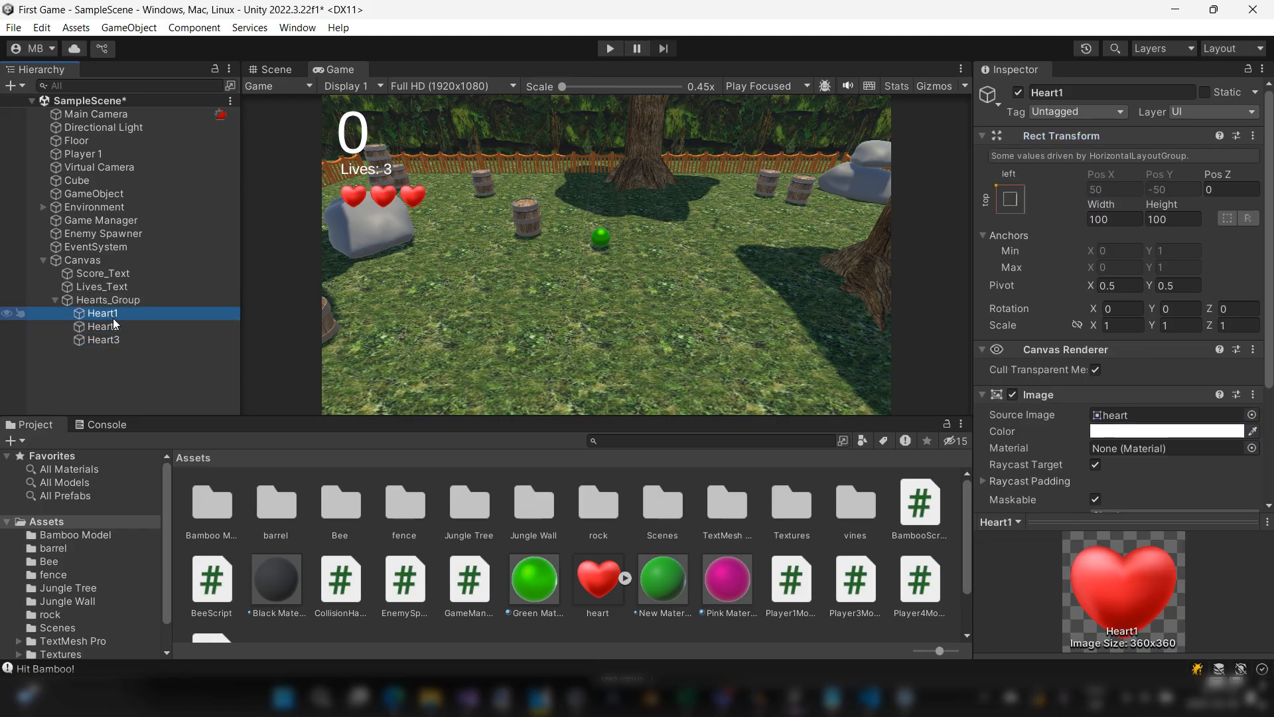
click(107, 300)
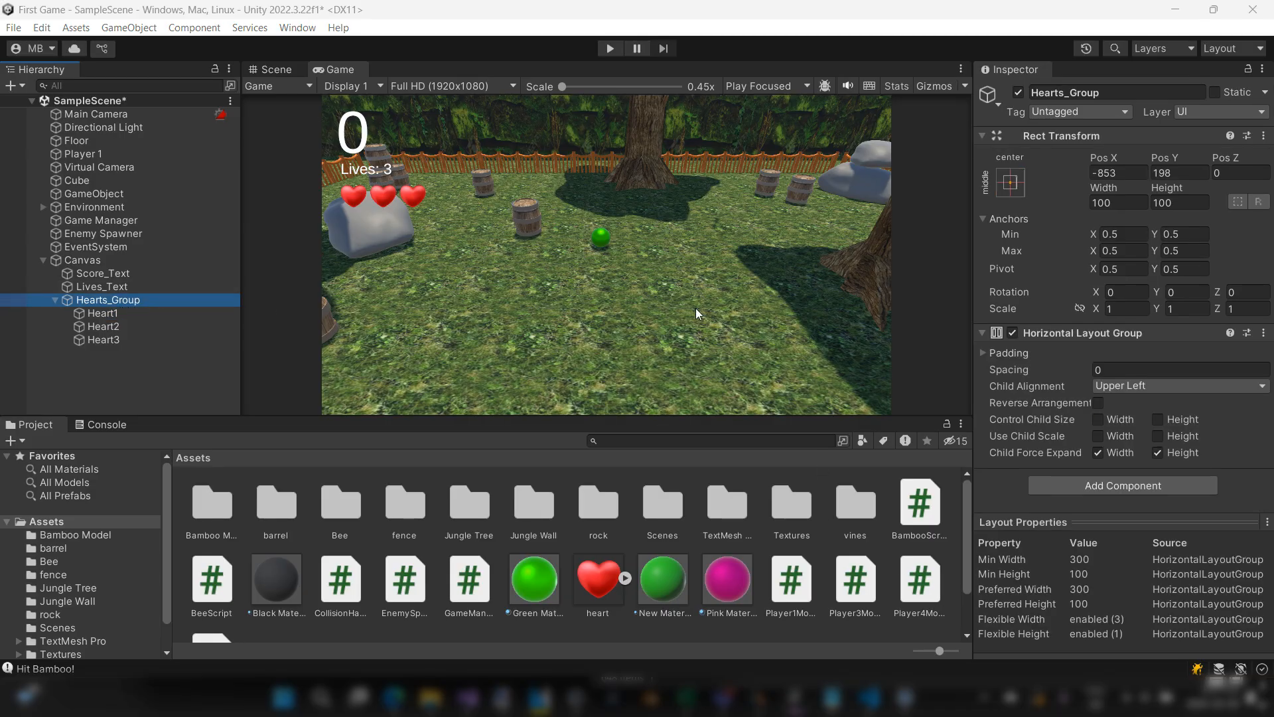
Step: Switch to Visual Studio and declare a public Transform field named heartsGroup below the lives variable in CollisionHandler
key(alt+Tab)
scroll(526, 332, up, 7)
scroll(527, 332, up, 5)
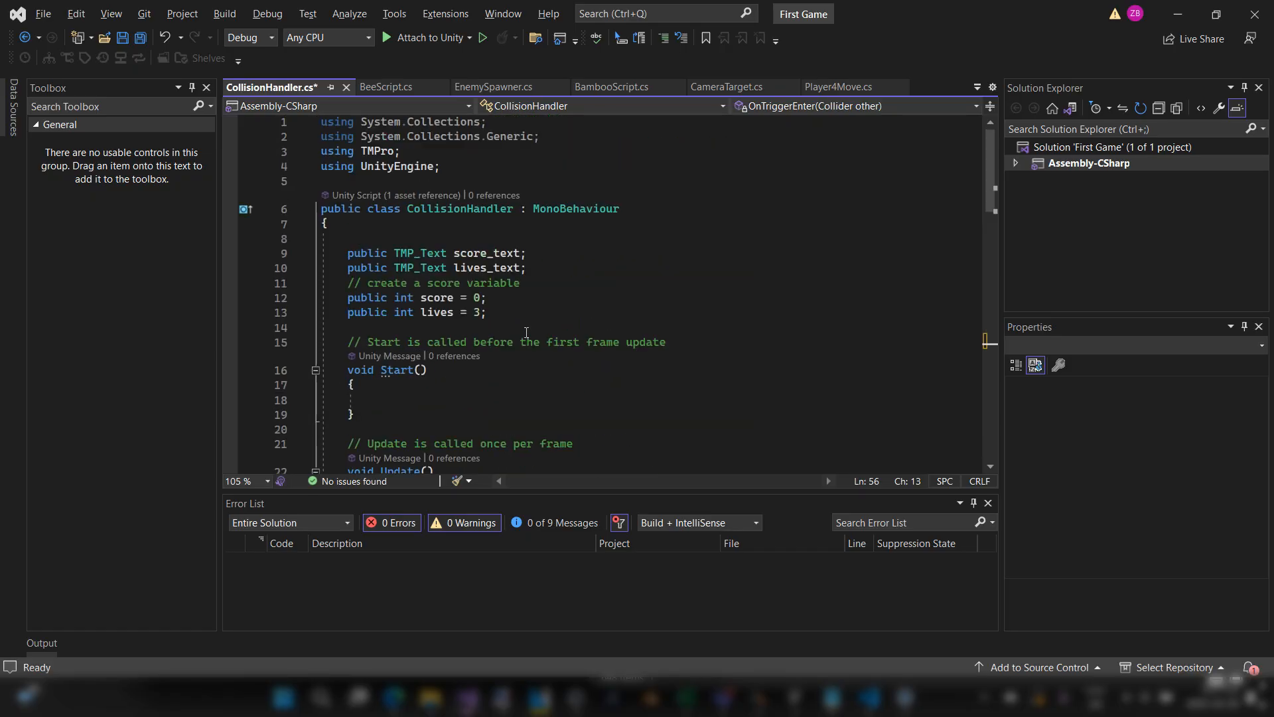
click(519, 308)
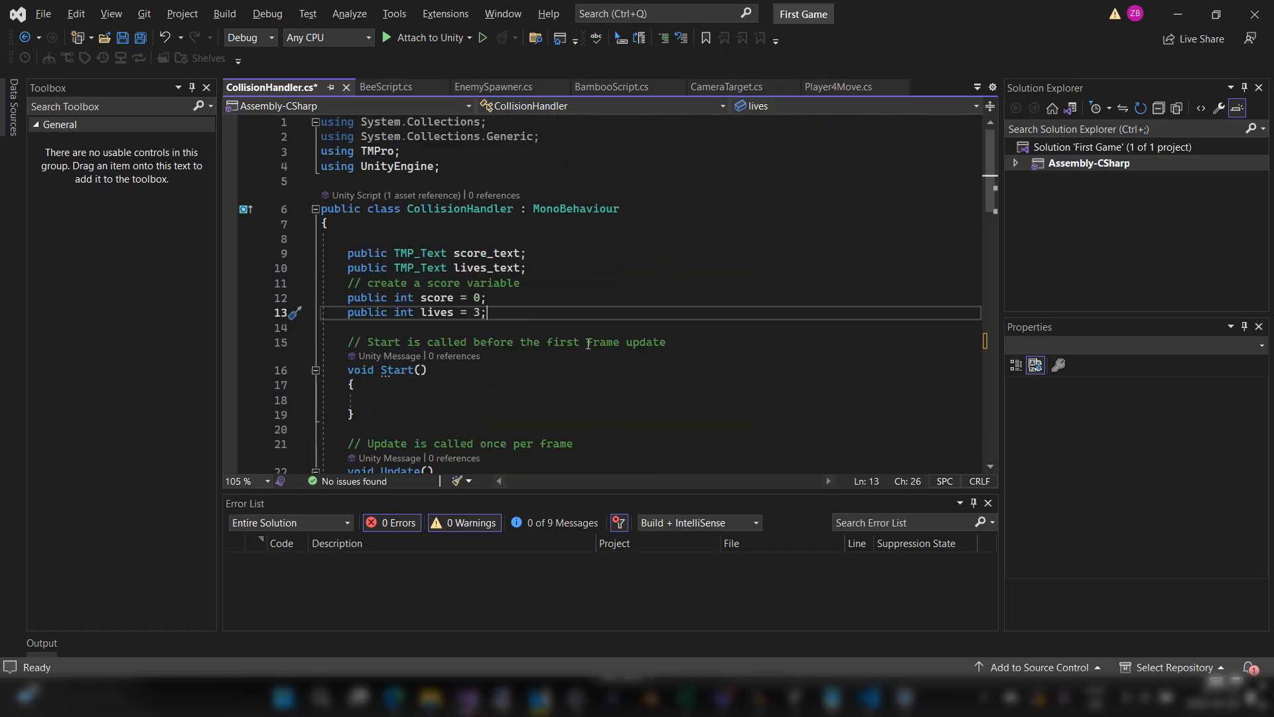
key(Return)
key(Return)
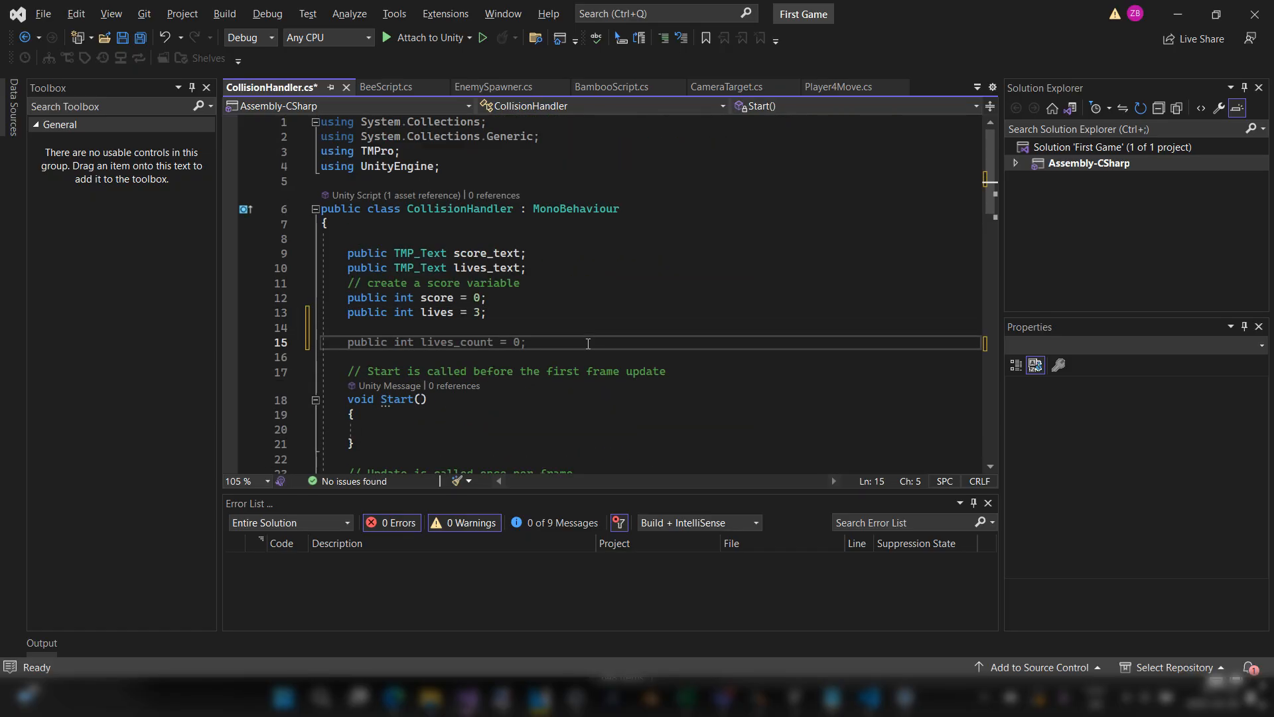
text(public Tran)
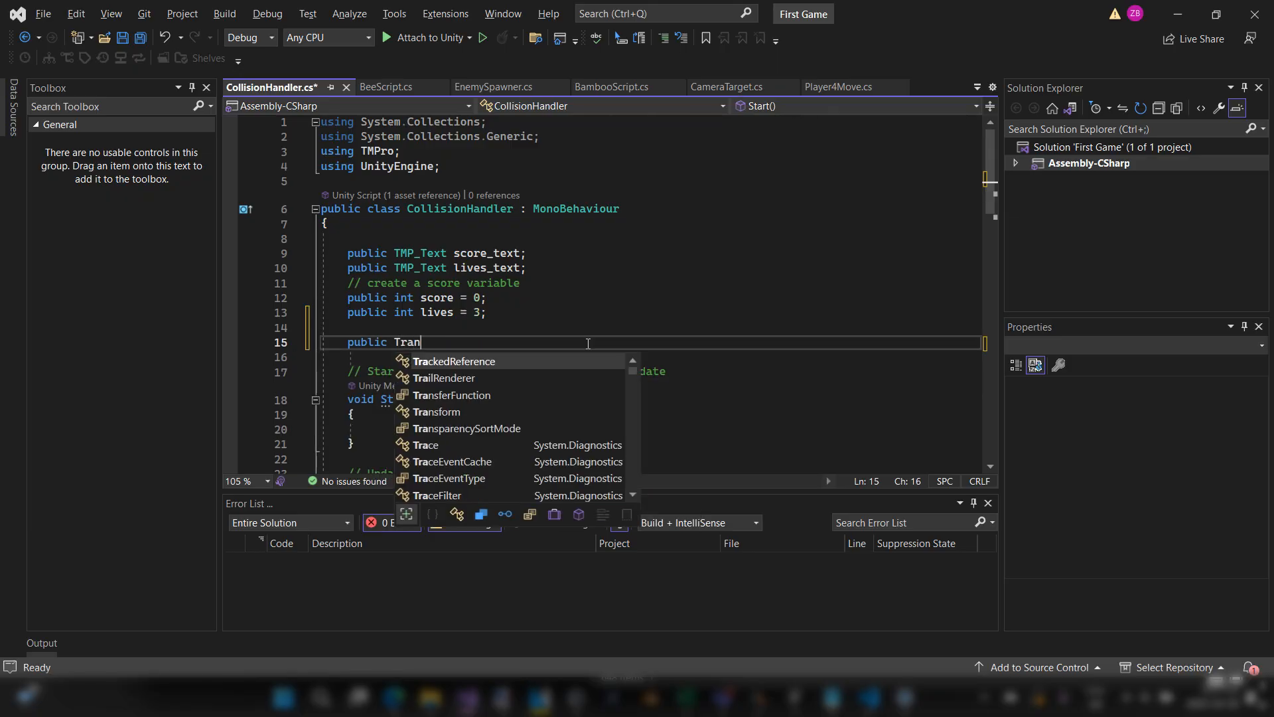
key(Down)
key(Tab)
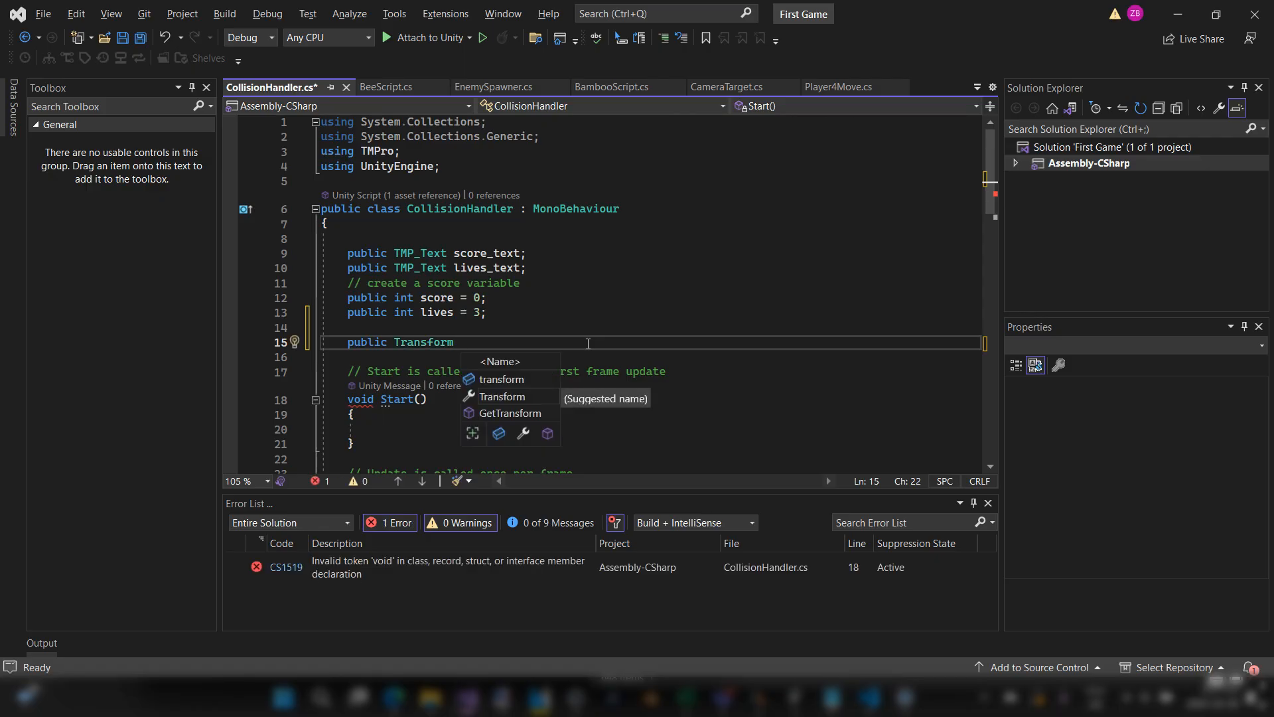
text(hearts)
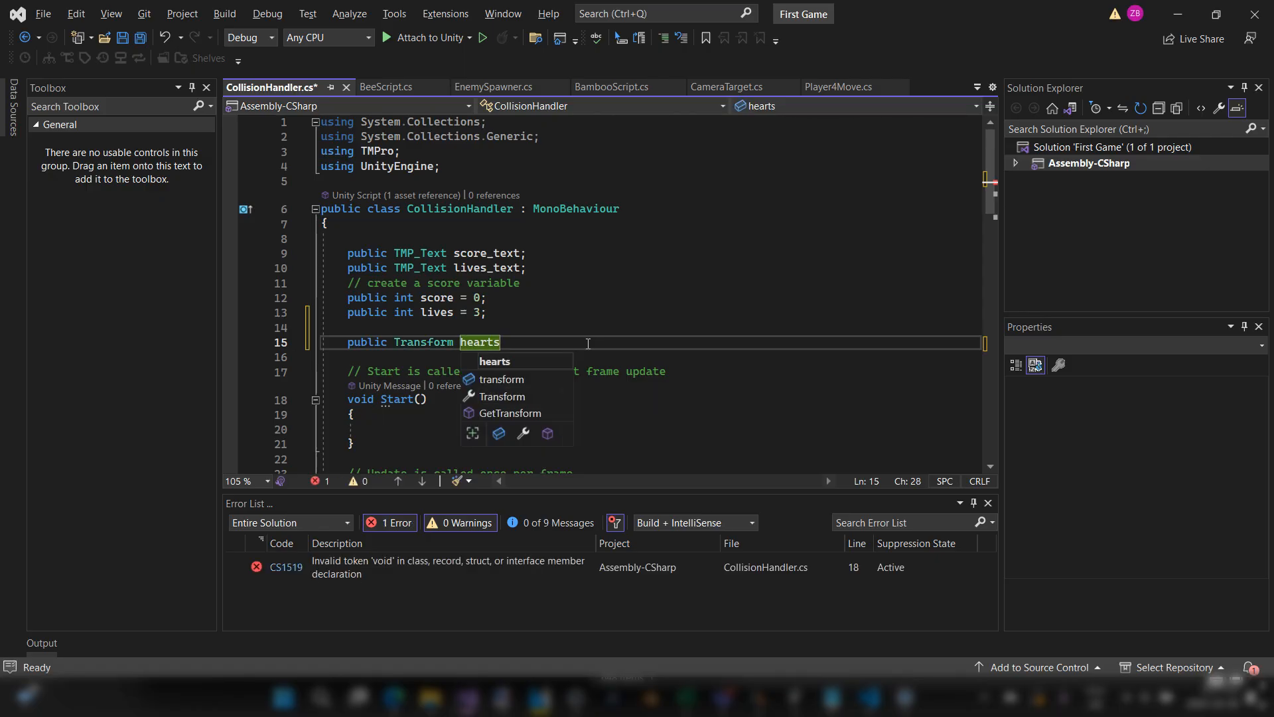
text(Group;)
Step: Compare the heartsGroup declaration in the script with the Hearts_Group object in Unity's scene hierarchy
click(498, 348)
double_click(497, 348)
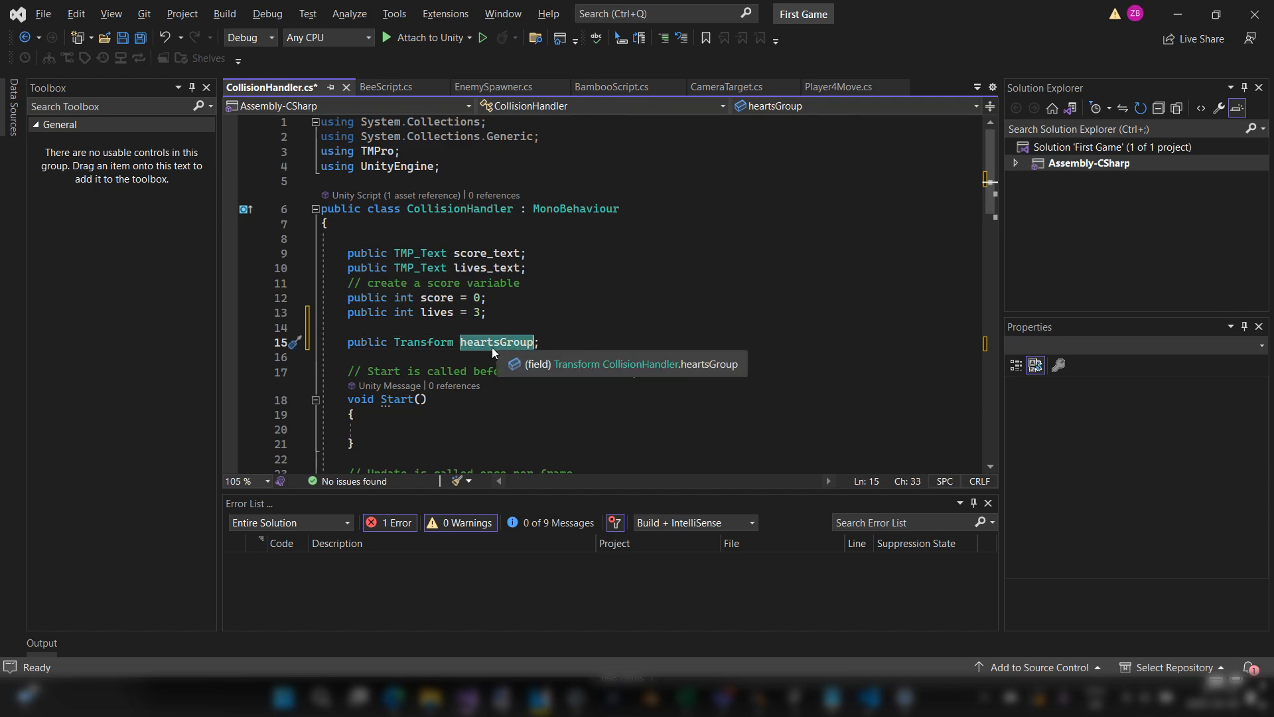
key(alt+Tab)
click(121, 301)
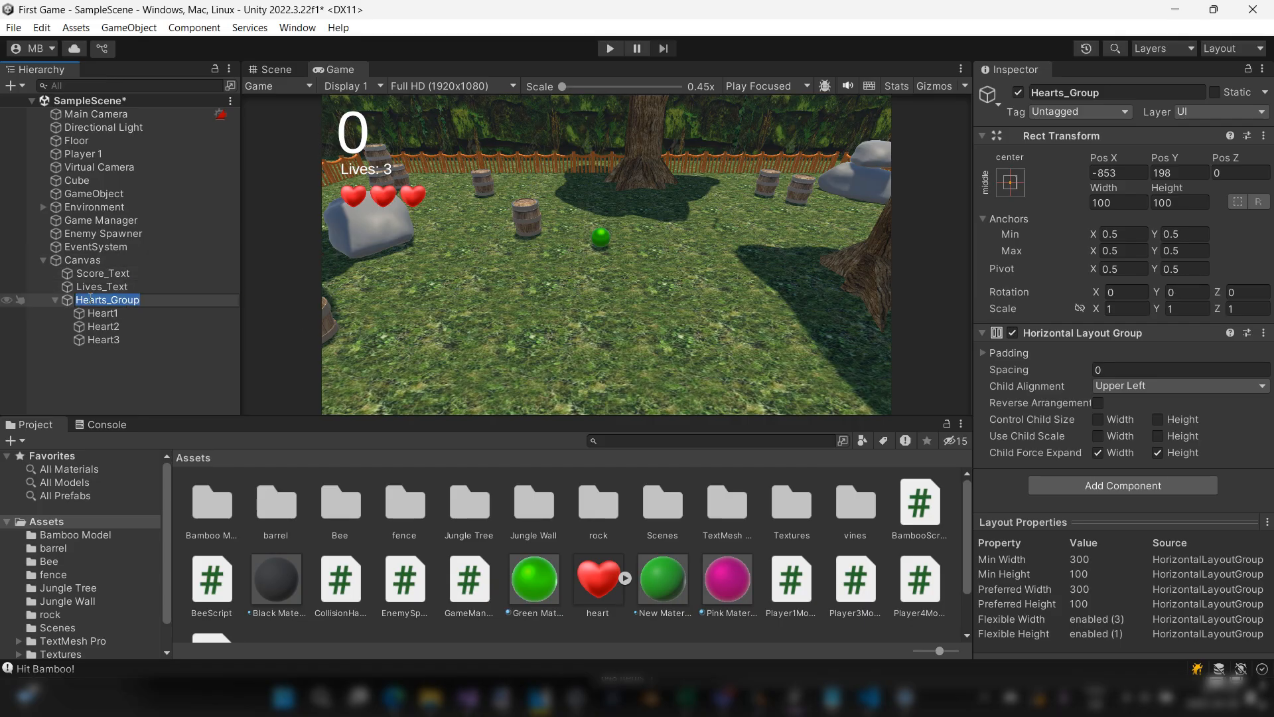
click(149, 315)
click(134, 301)
key(alt+Tab)
click(415, 341)
drag(348, 342, 541, 342)
click(499, 328)
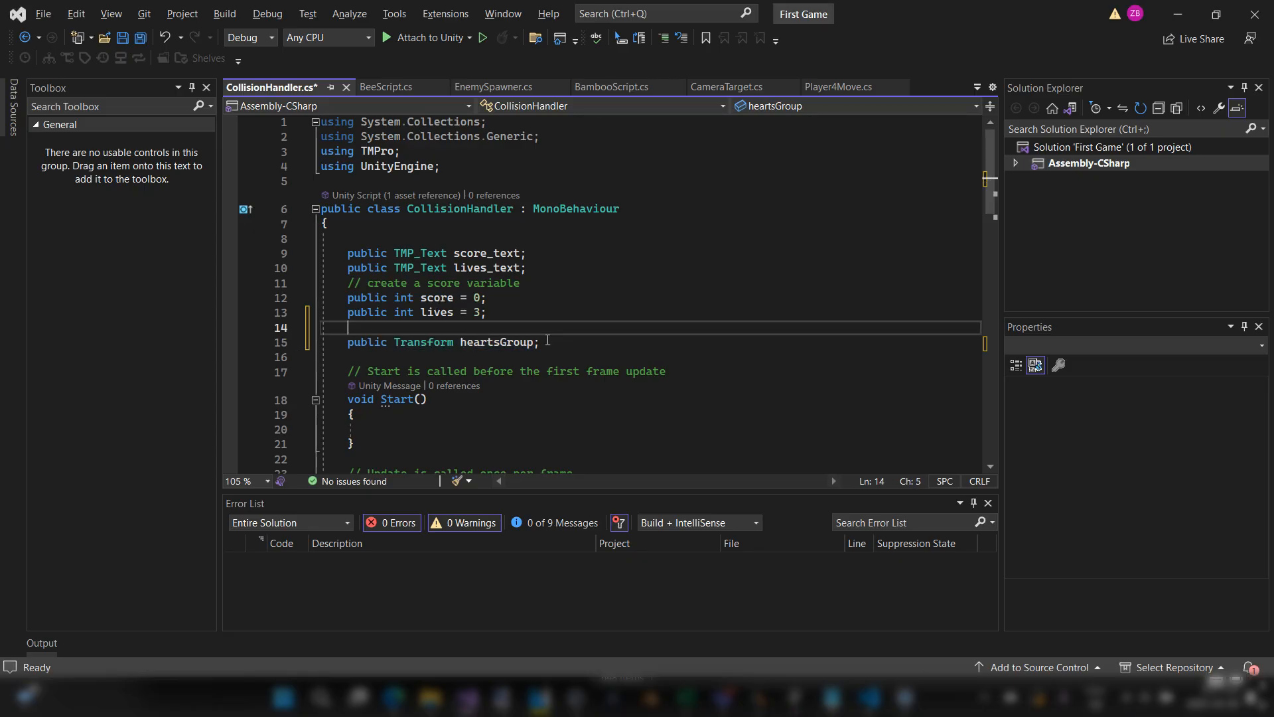
Step: Review the Transform type of heartsGroup alongside Hearts_Group and its child Heart2 in Unity
scroll(549, 341, down, 3)
double_click(497, 224)
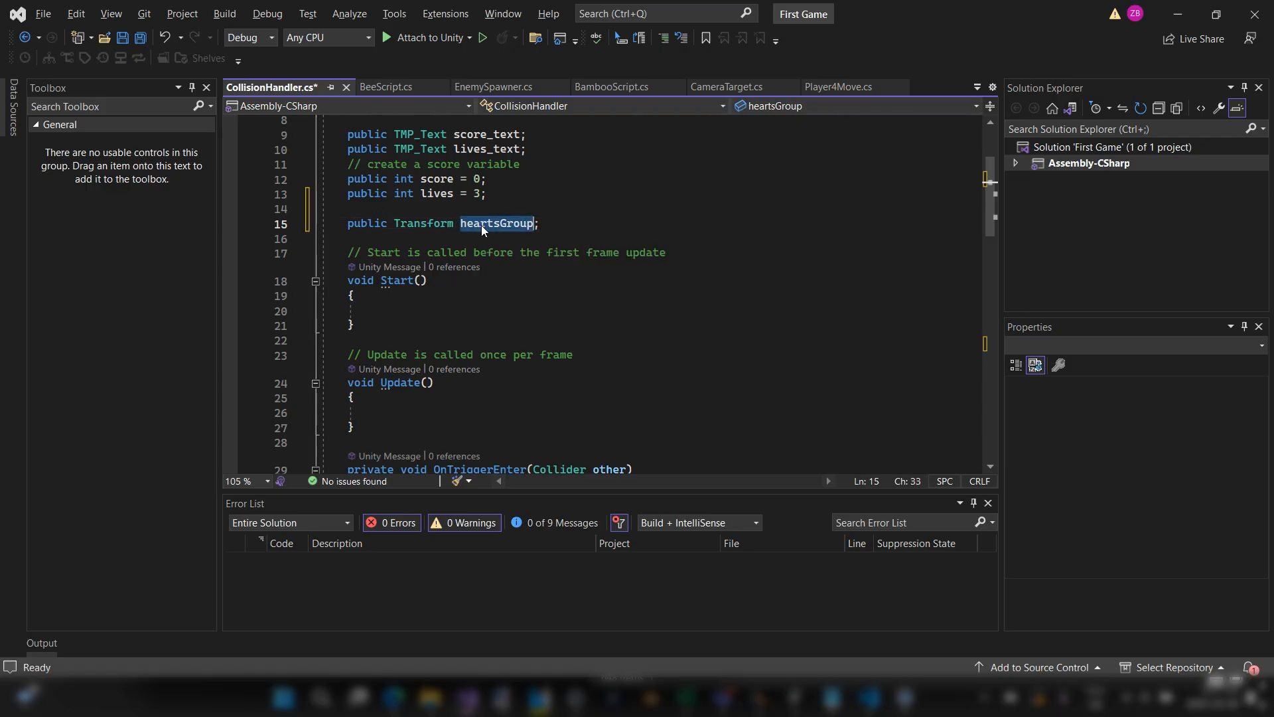
double_click(440, 225)
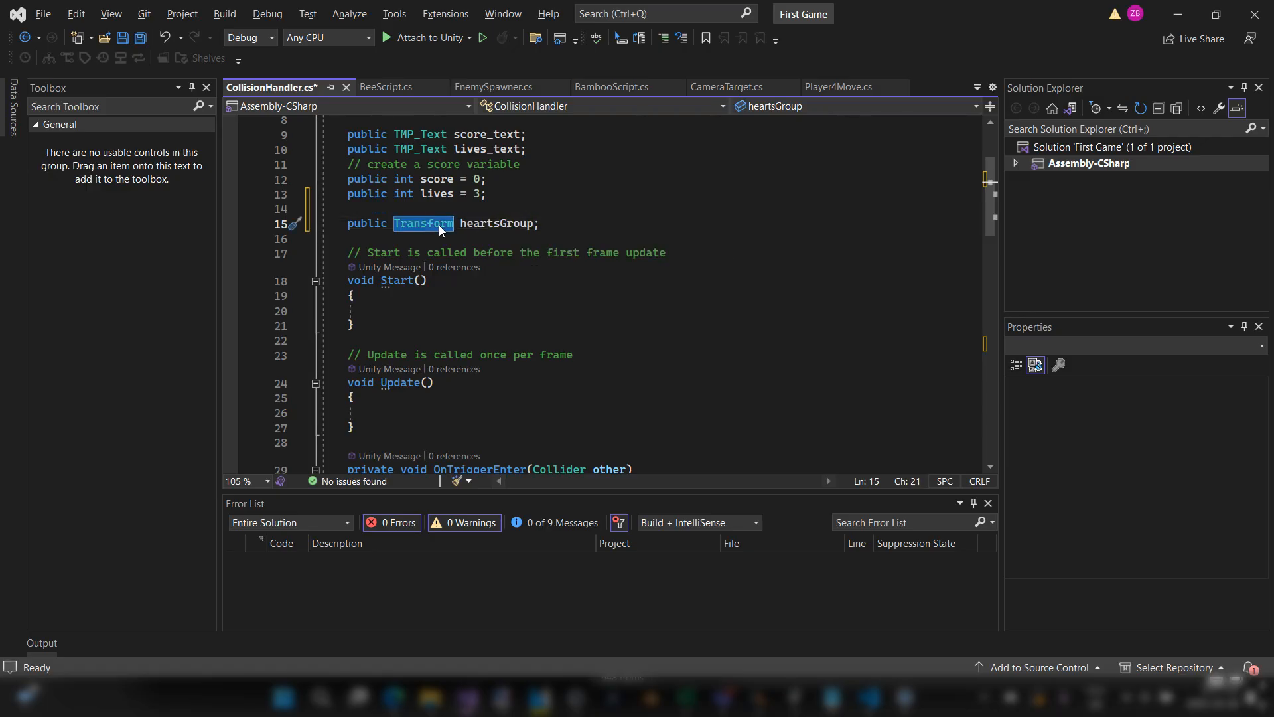
key(alt+Tab)
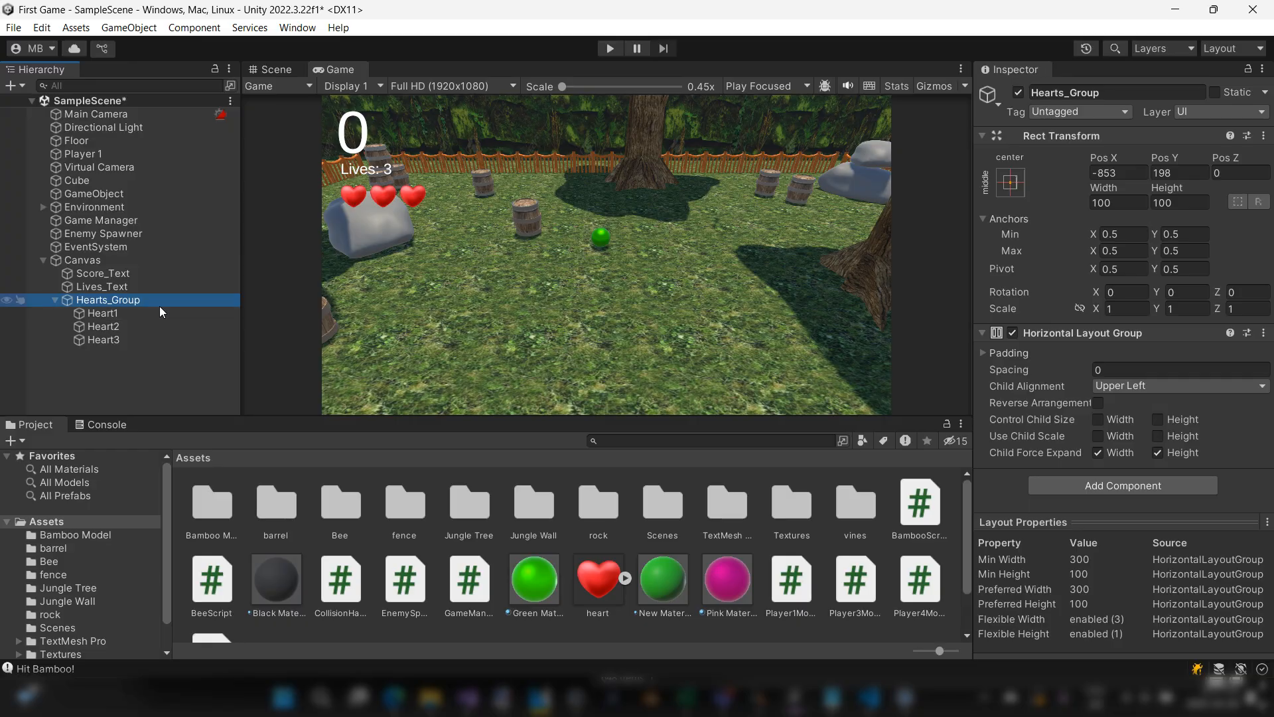
key(alt+Tab)
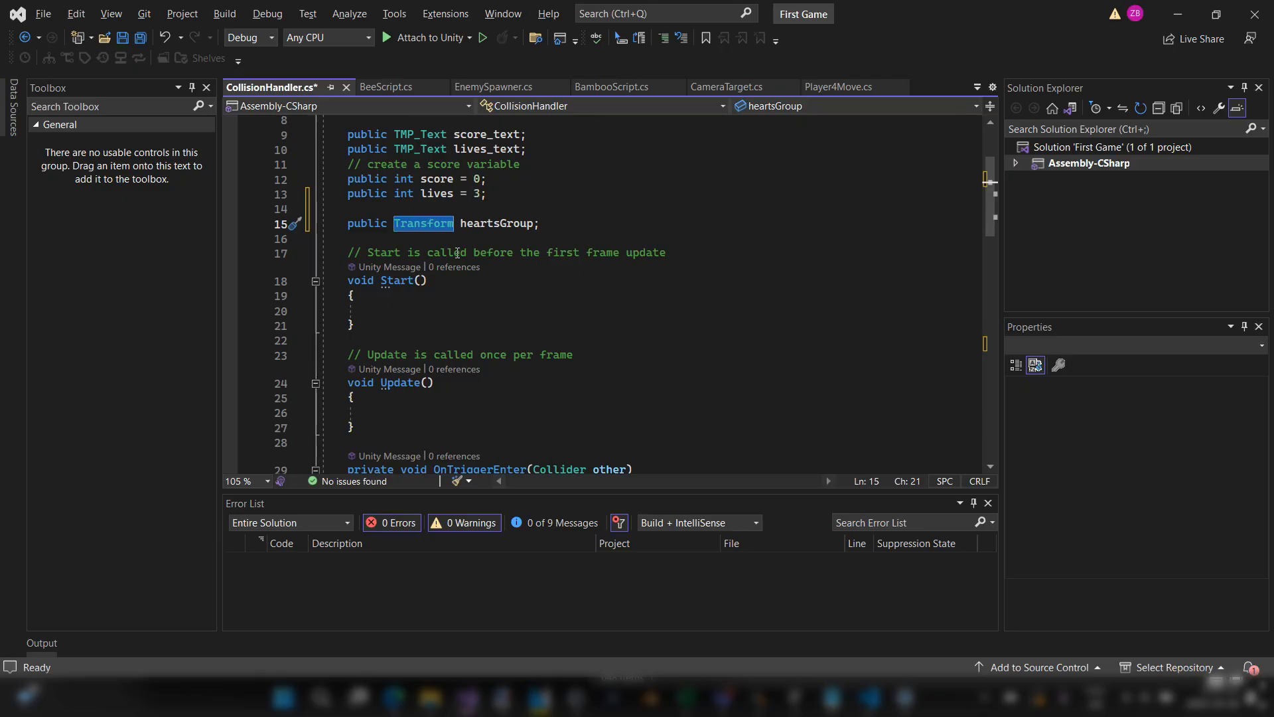
key(alt+Tab)
click(105, 326)
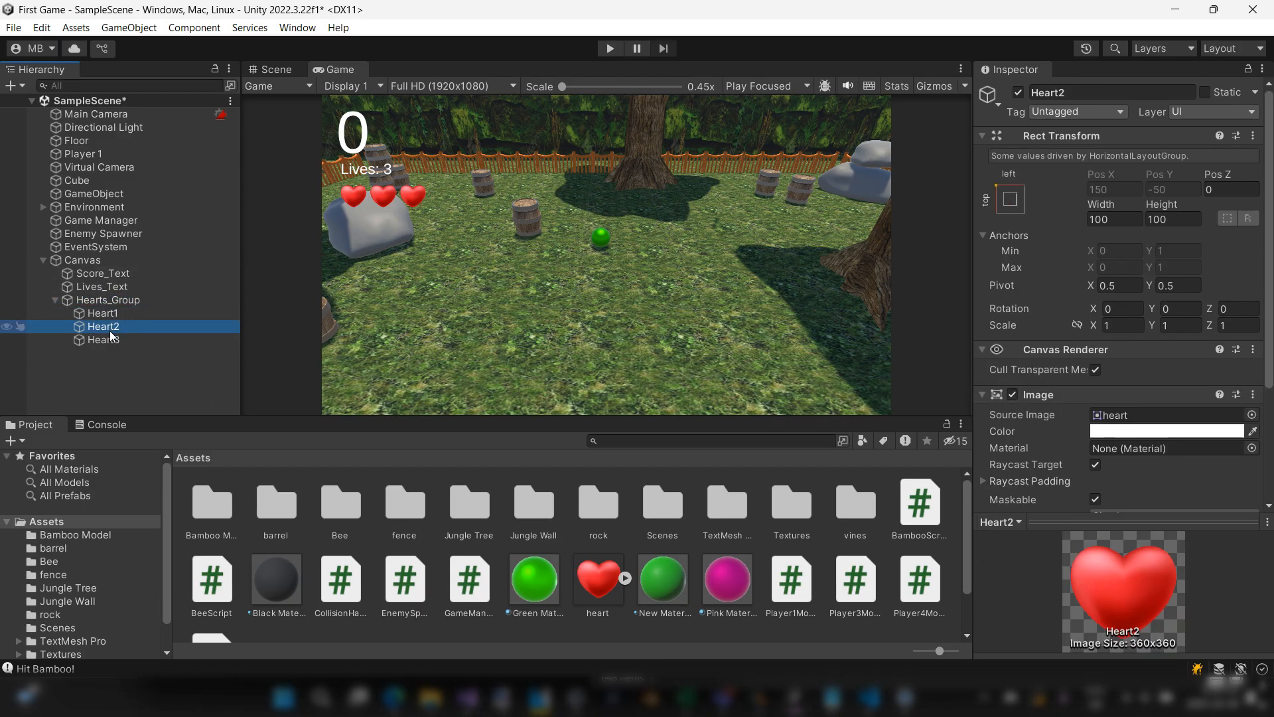
Step: Return to CollisionHandler and insert blank lines after the Destroy call in the Bee collision block
key(alt+Tab)
scroll(489, 297, down, 12)
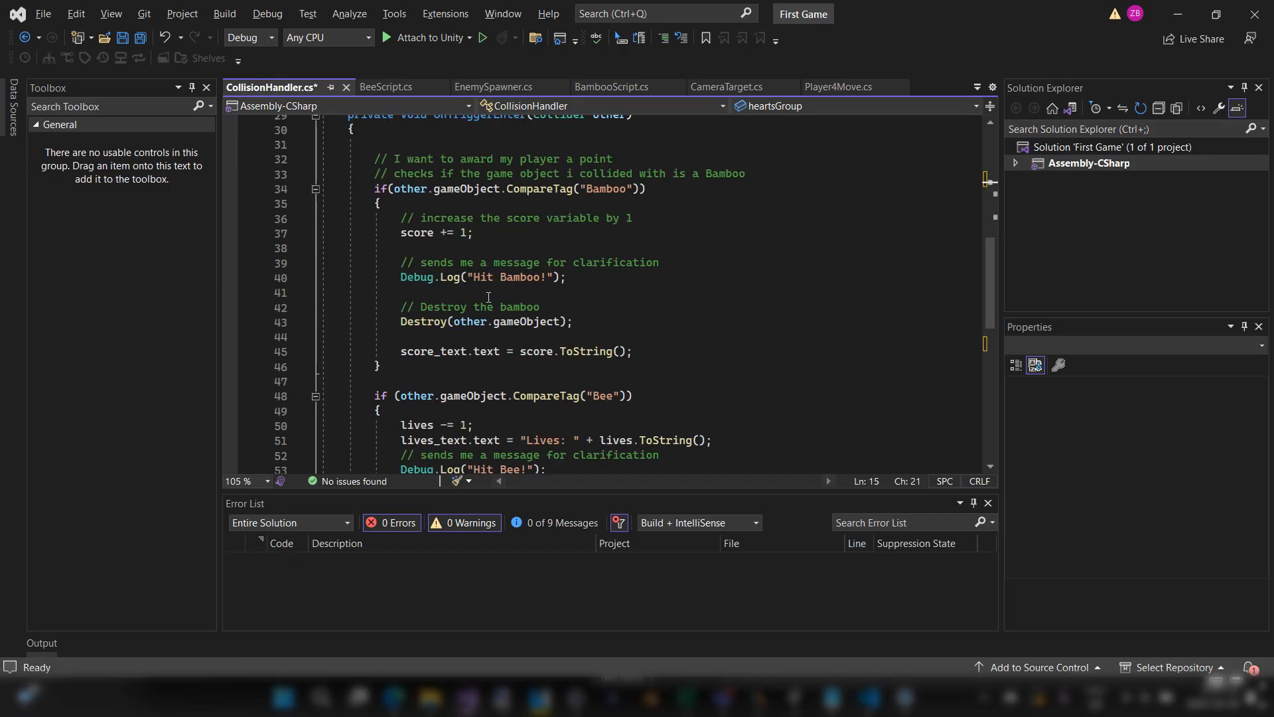
click(489, 314)
key(Return)
key(Return)
key(Return)
key(Up)
key(Up)
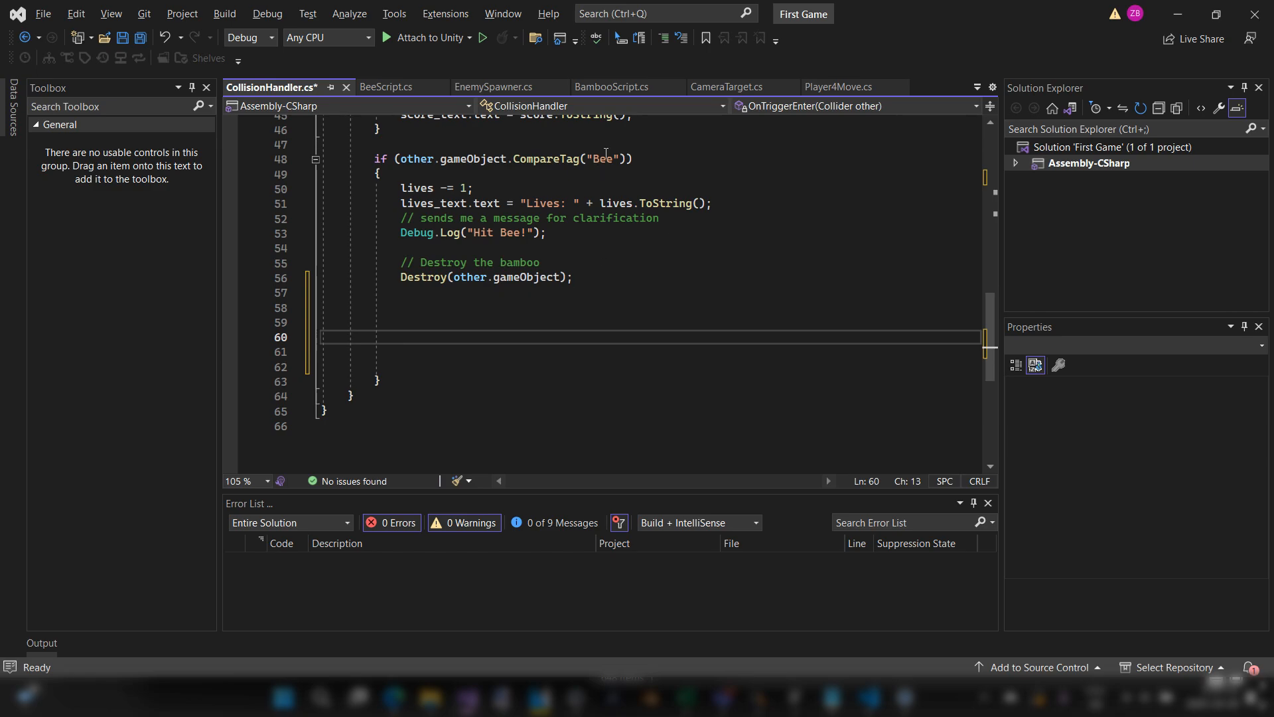
Step: Start an if statement with empty parentheses below the Destroy call in the Bee collision block
drag(638, 159, 322, 190)
click(441, 340)
click(449, 320)
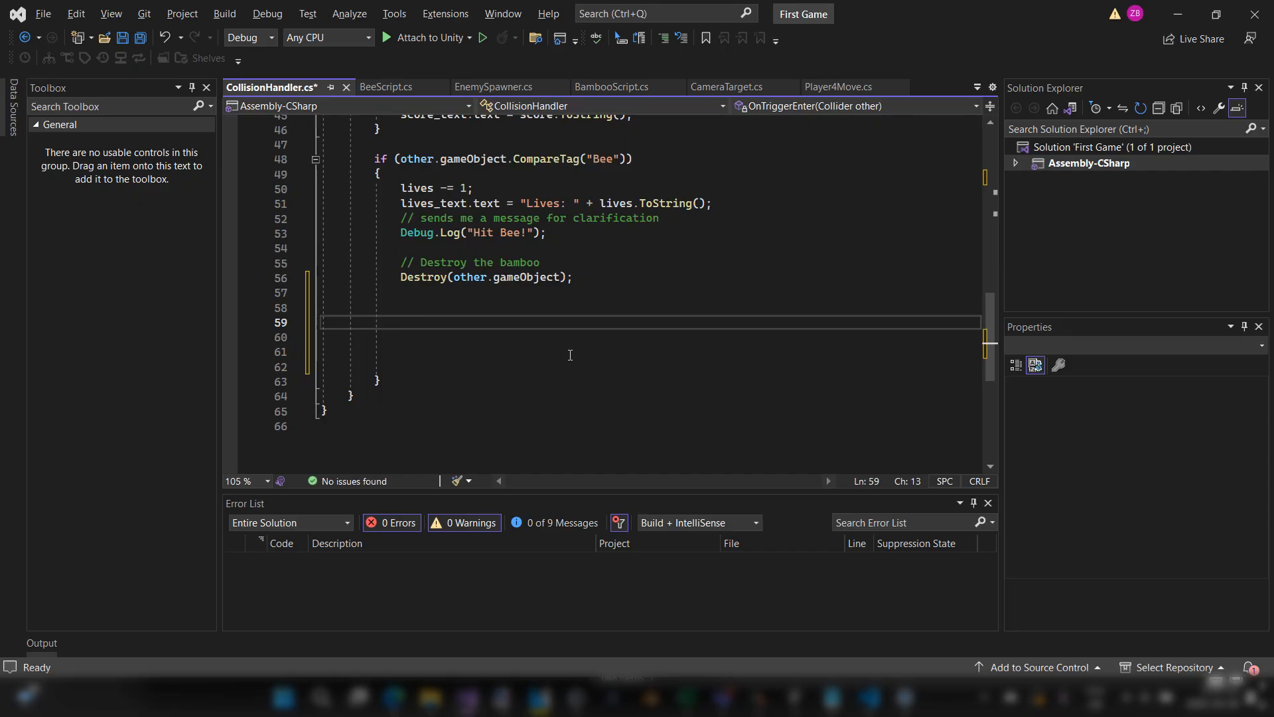
text(if())
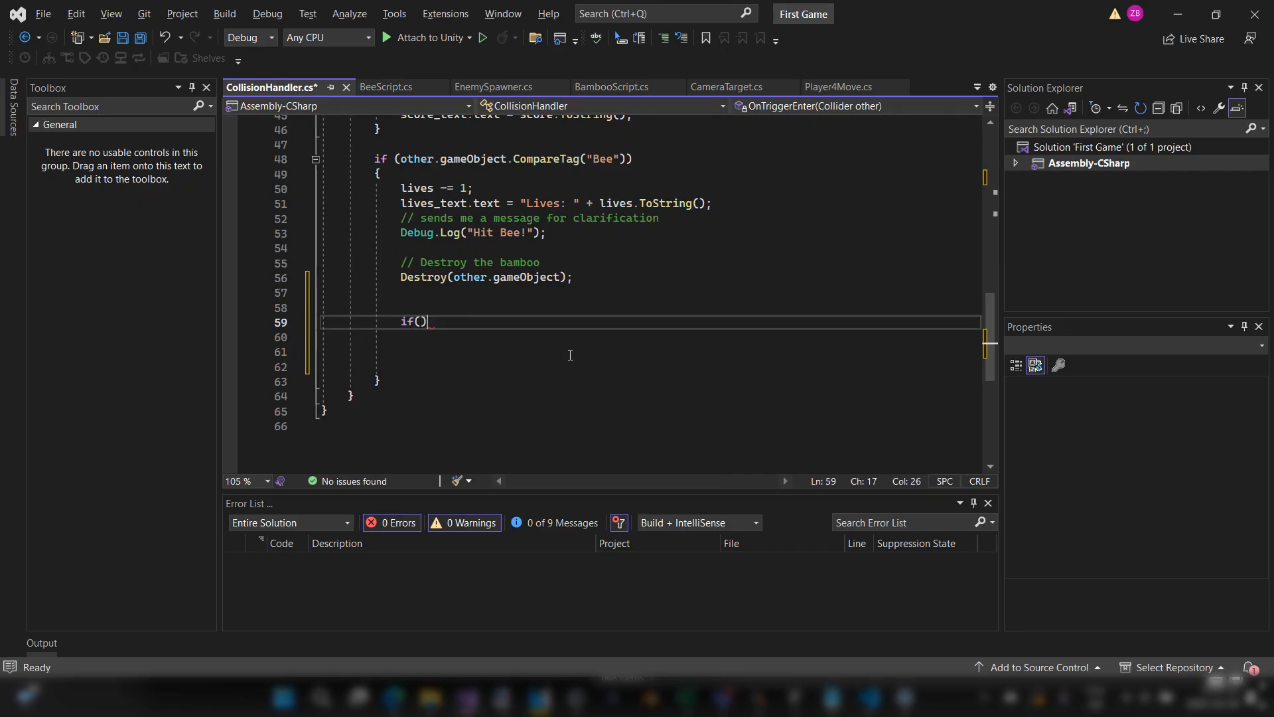
key(Left)
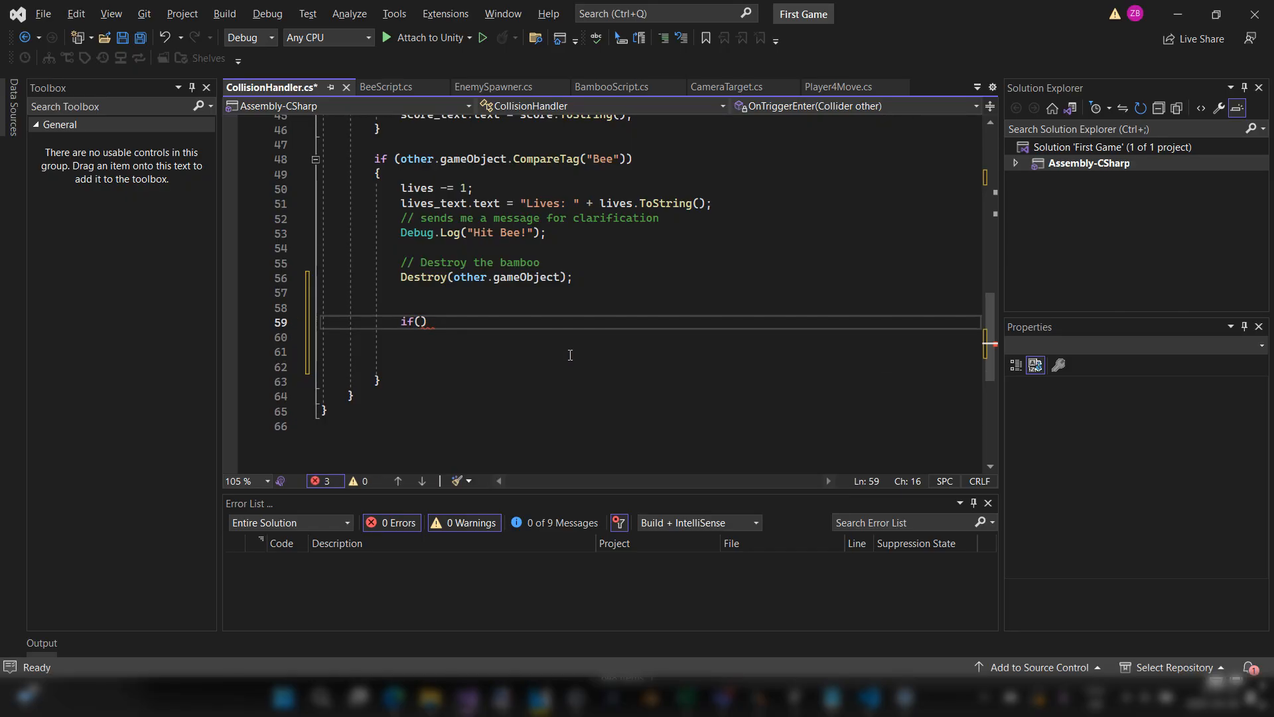
key(alt+Tab)
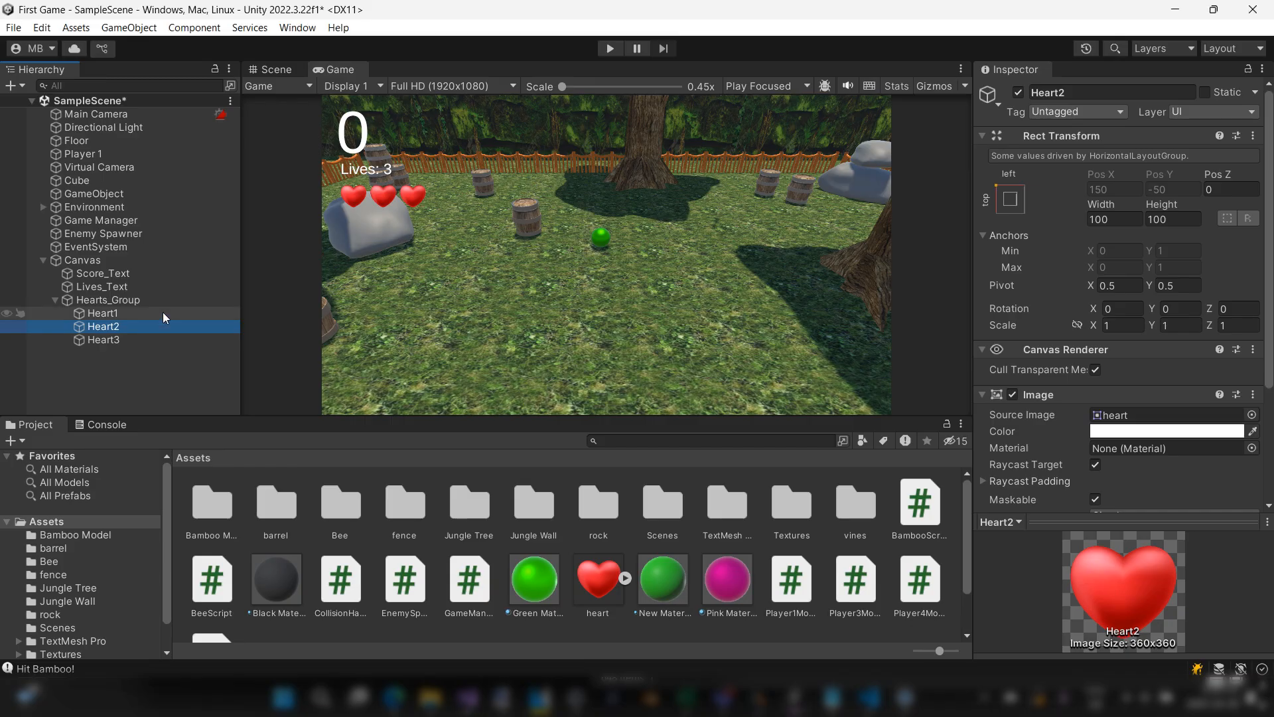
click(117, 313)
click(116, 324)
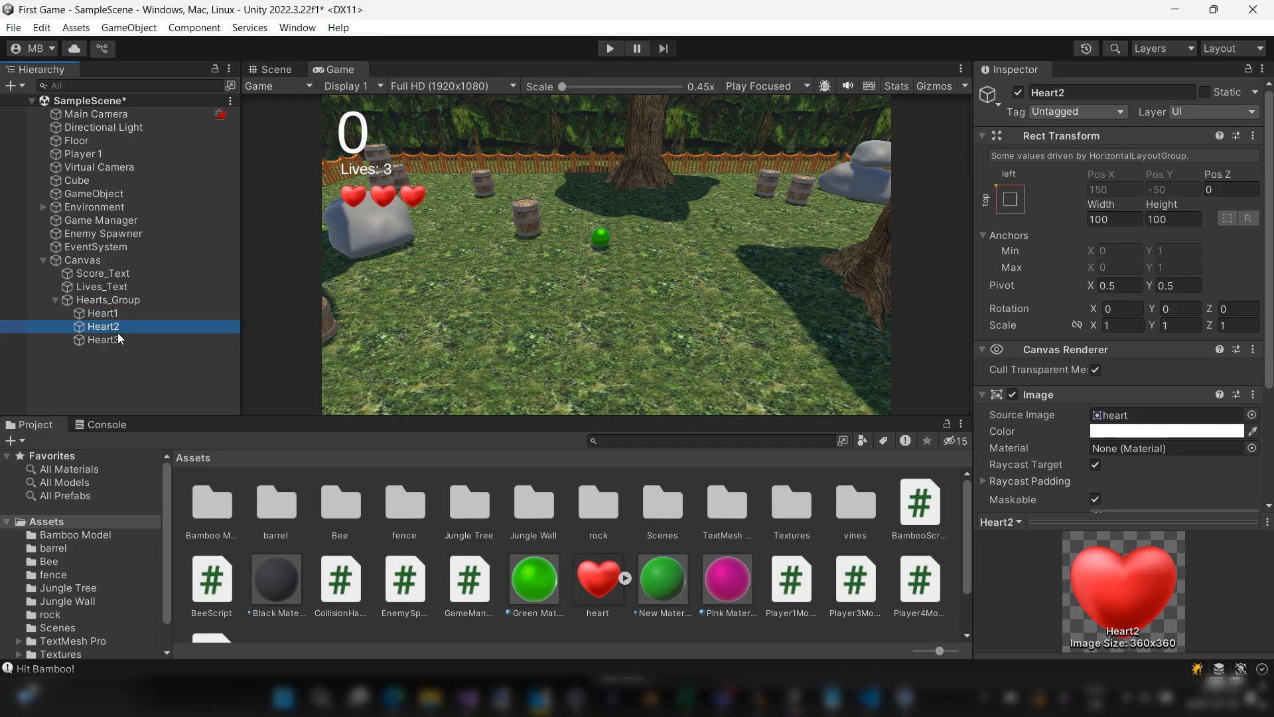
key(alt+Tab)
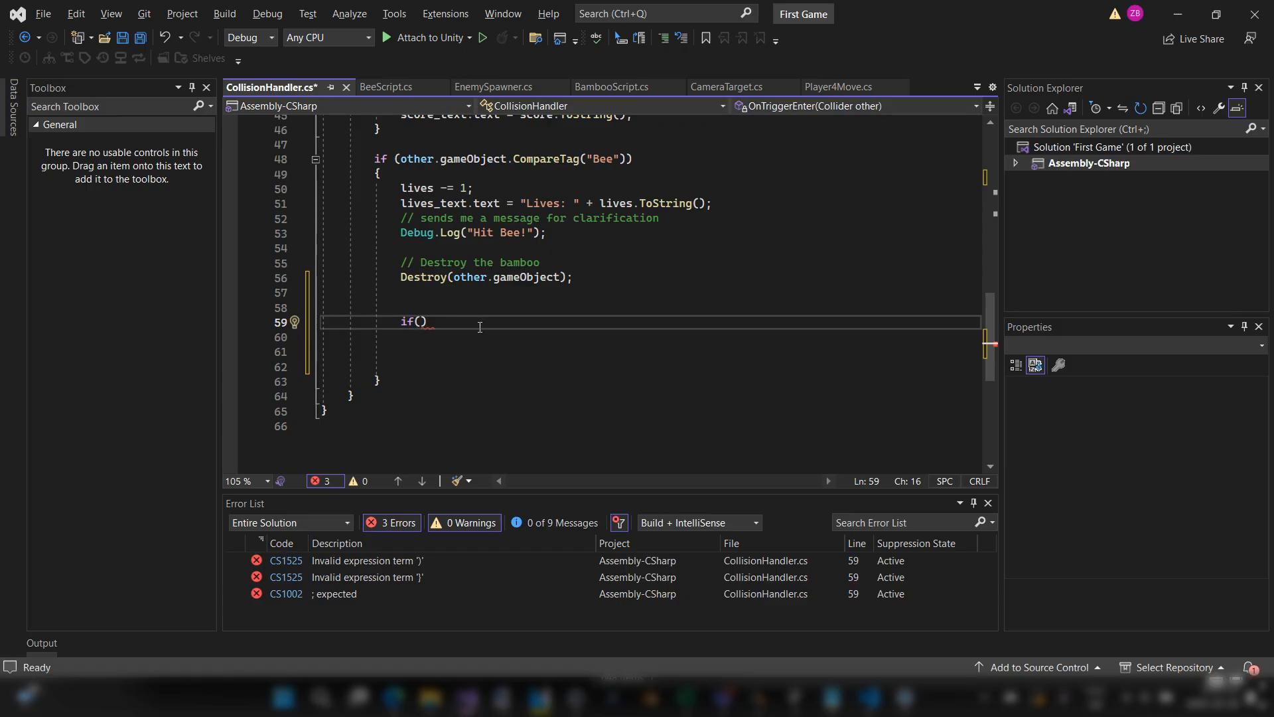
text(lives )
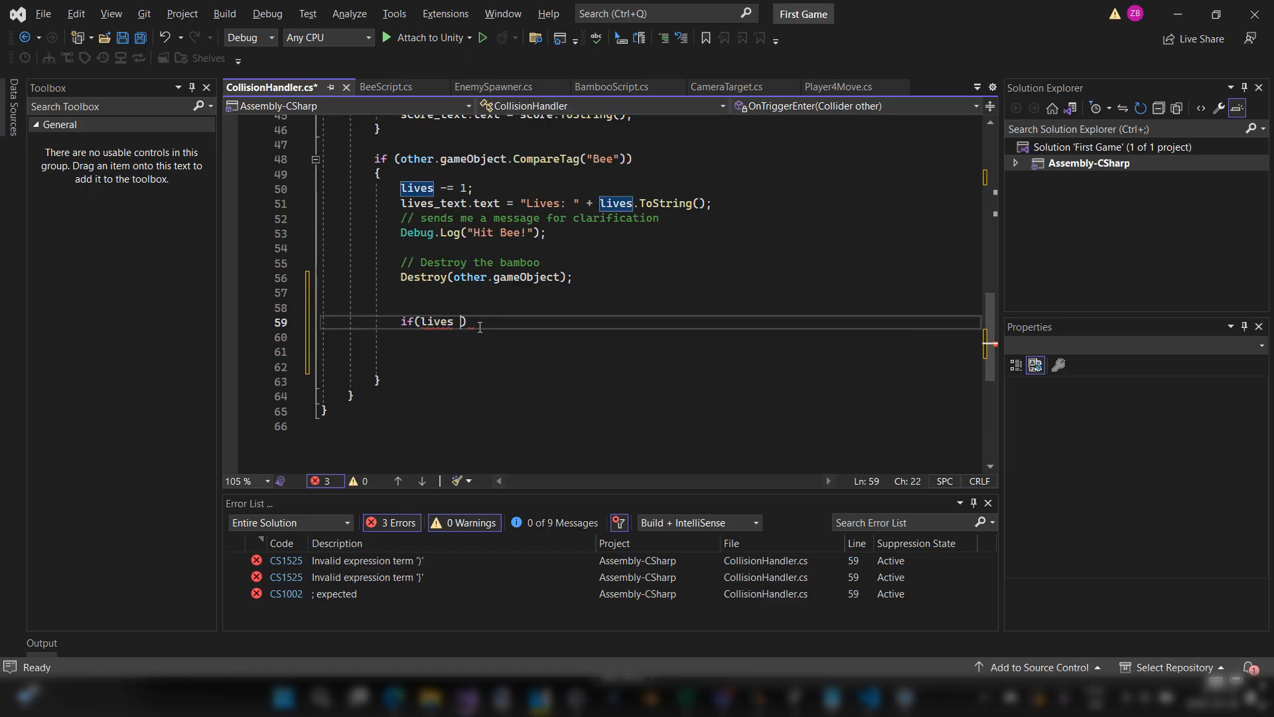
text(> 1)
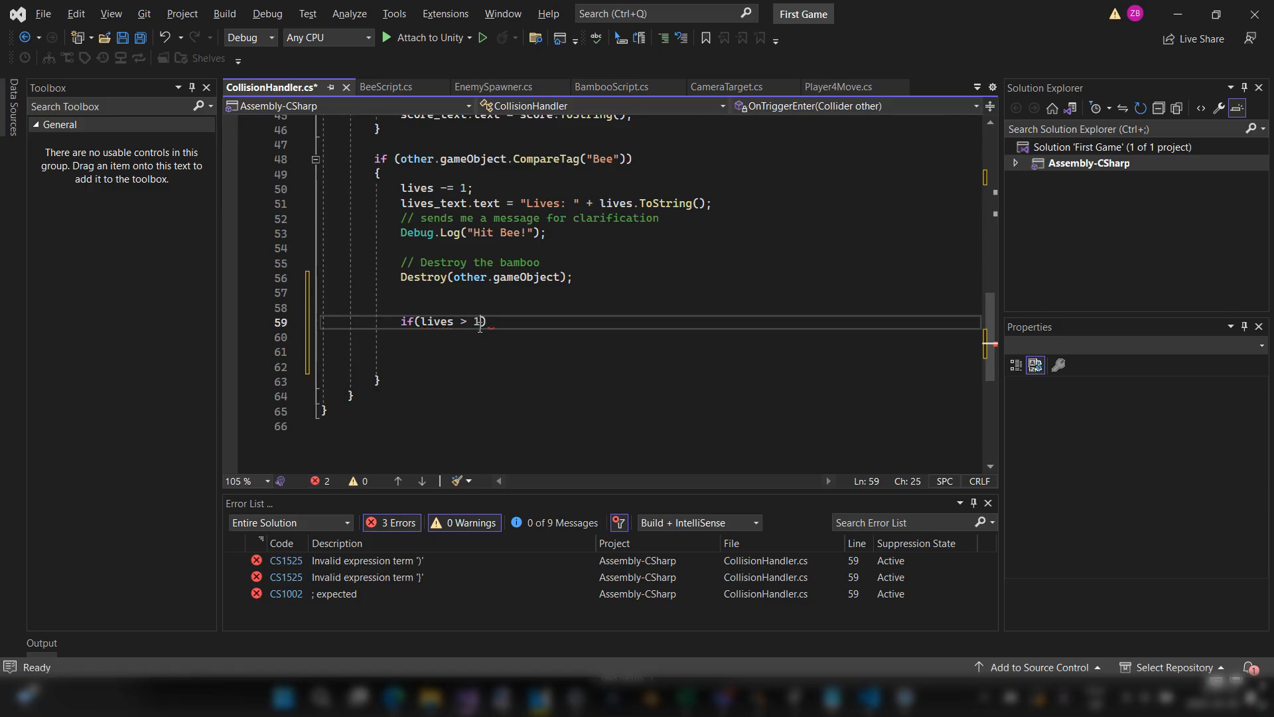
key(BackSpace)
text(0)
key(BackSpace)
key(BackSpace)
text(+ 0)
key(BackSpace)
key(BackSpace)
key(BackSpace)
key(BackSpace)
key(BackSpace)
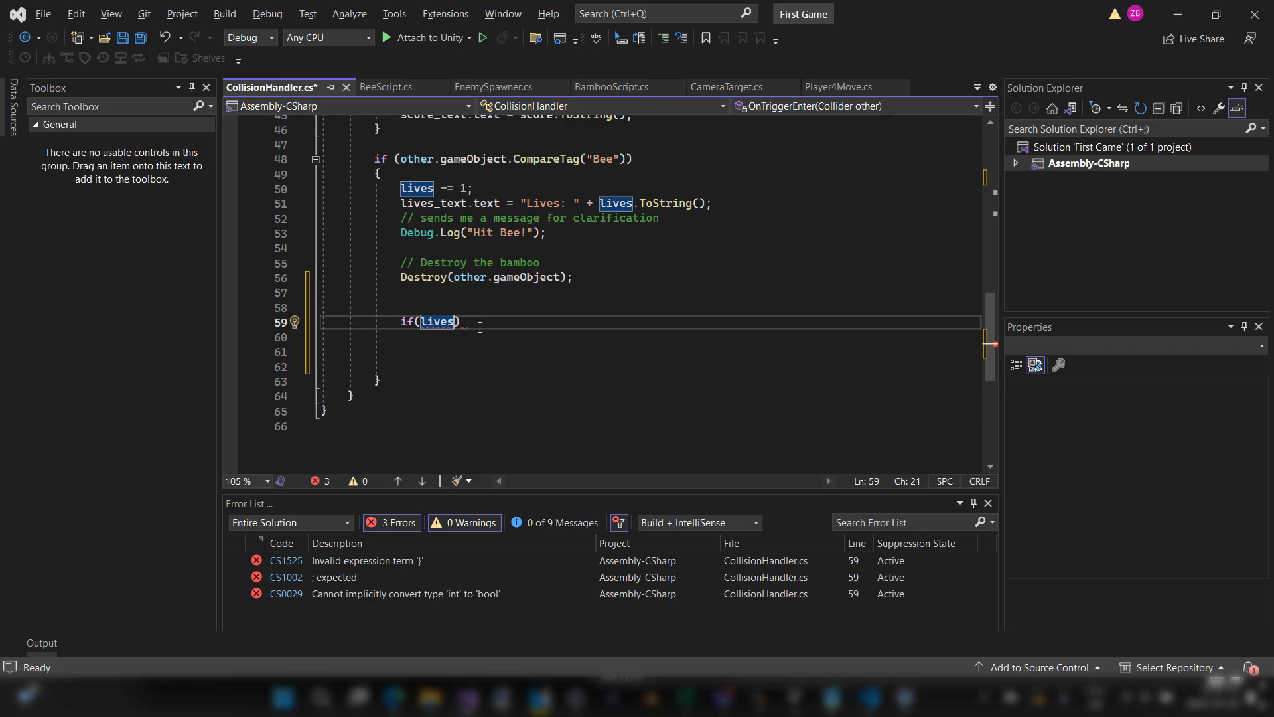
key(BackSpace)
key(BackSpace)
key(BackSpace)
key(BackSpace)
key(BackSpace)
Step: Enter the heartsGroup field as the condition inside the empty if statement of the Bee block
scroll(480, 327, up, 12)
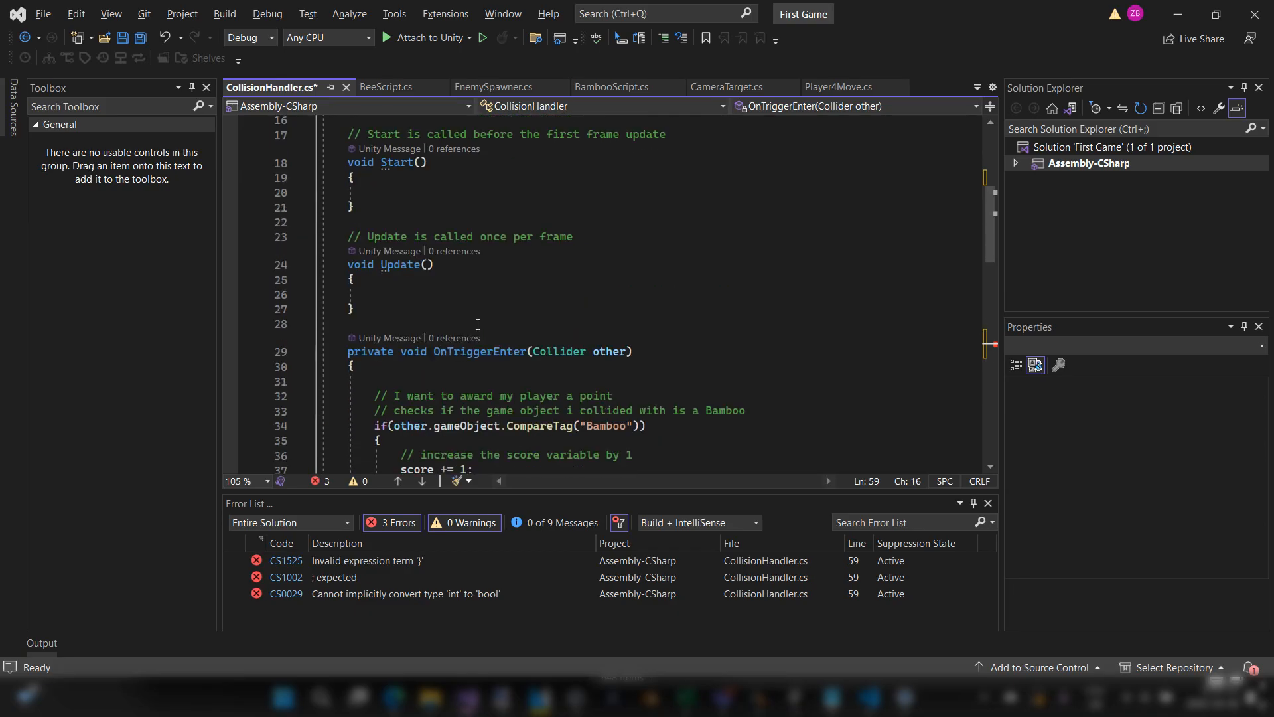
double_click(496, 223)
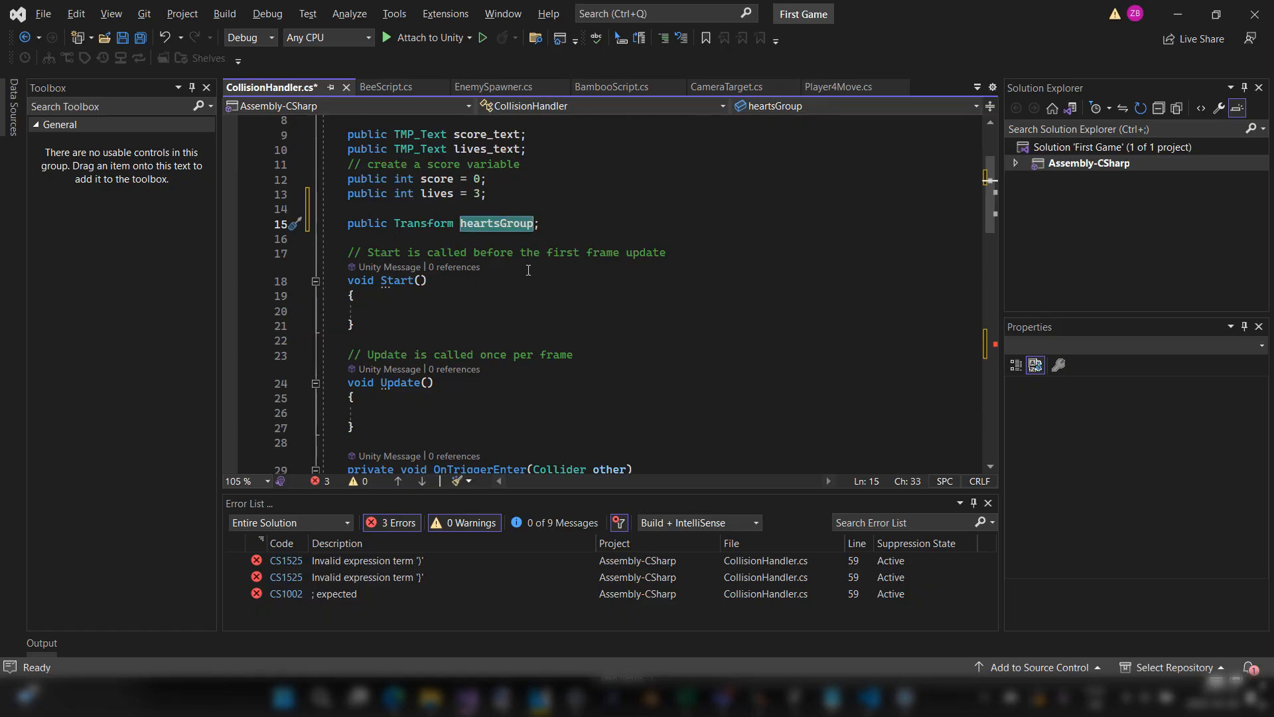
scroll(538, 273, down, 15)
click(420, 201)
text(heartsGroup)
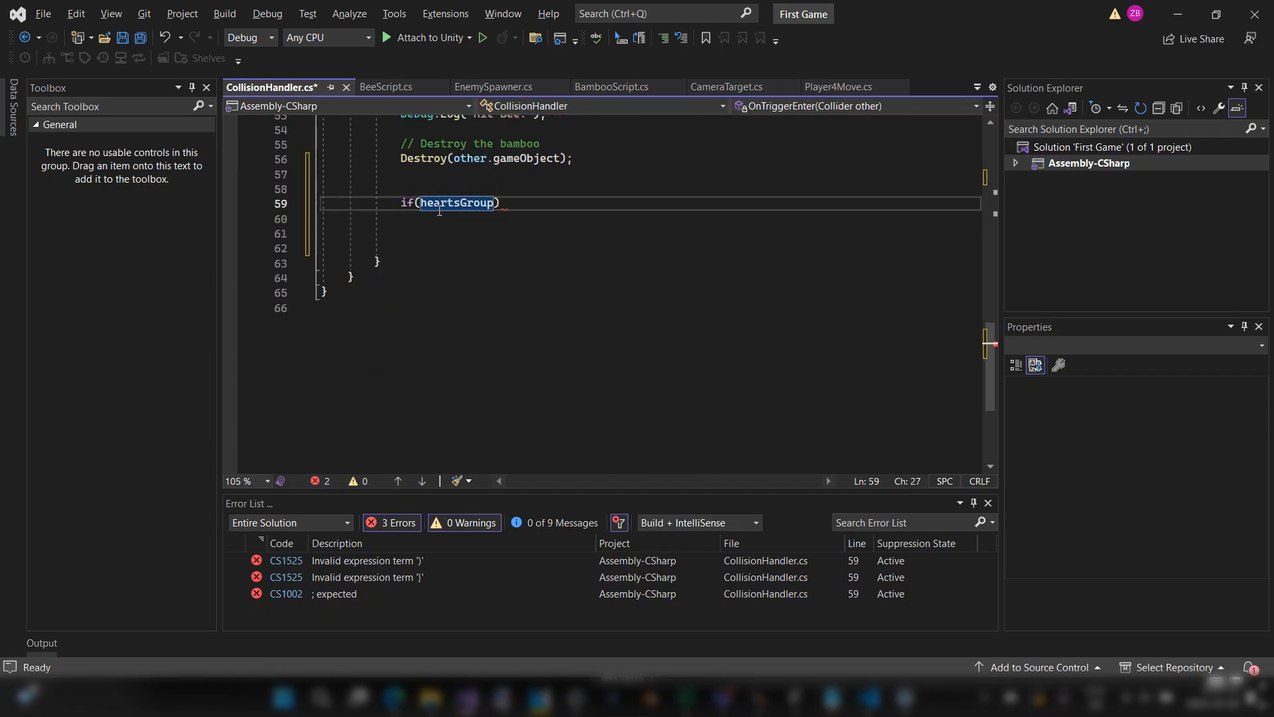
text(.)
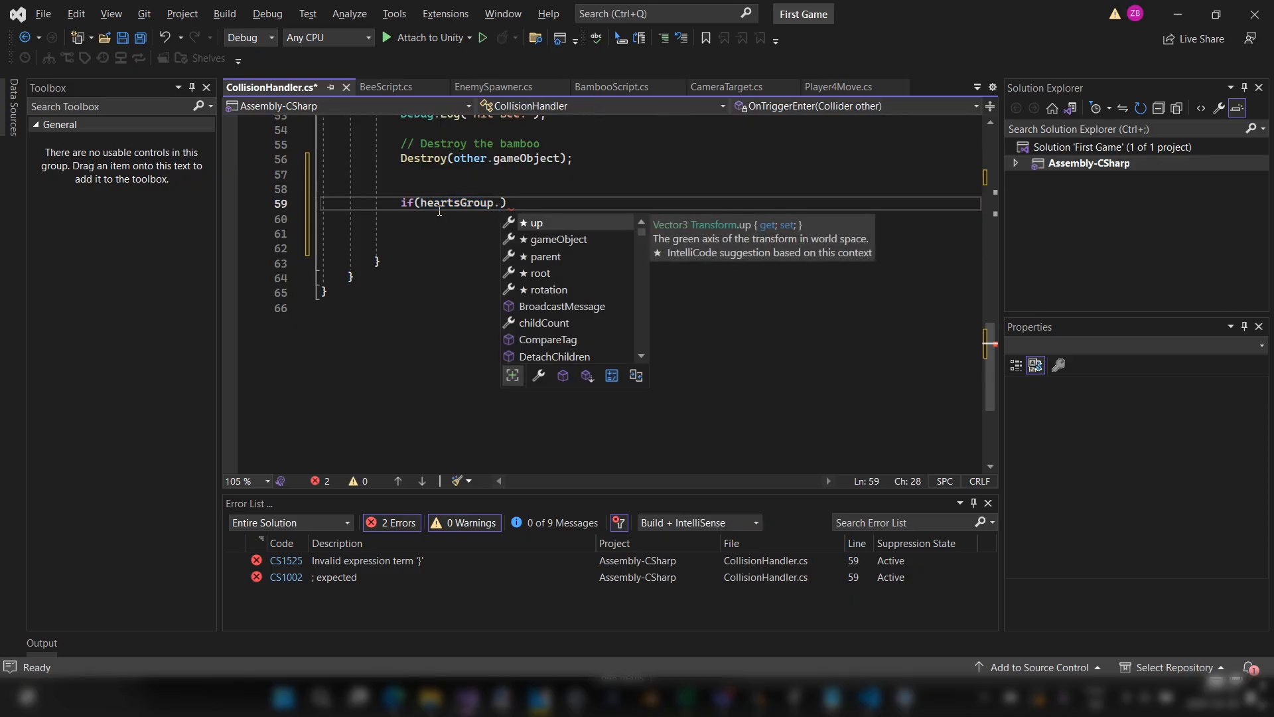
Step: Look through the Transform members and extend the if condition to heartsGroup.childCount
scroll(583, 313, down, 5)
scroll(583, 313, down, 5)
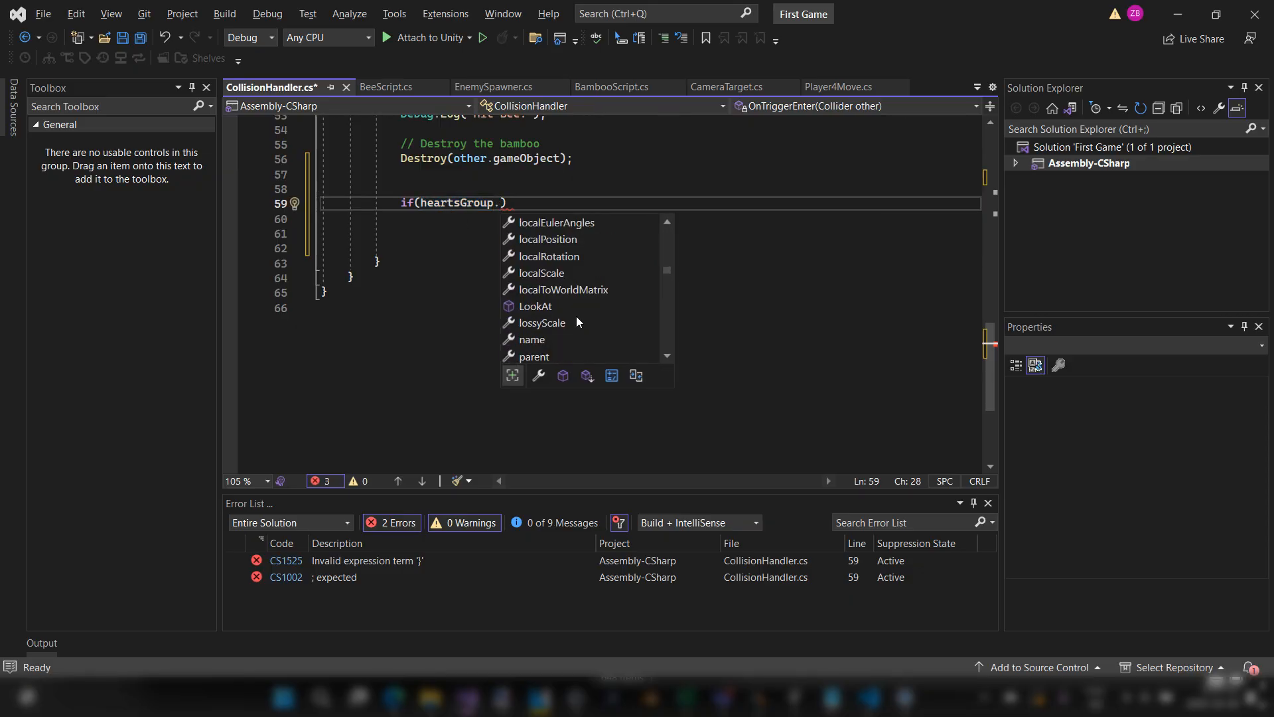
scroll(576, 316, down, 6)
scroll(575, 316, down, 3)
scroll(575, 317, up, 3)
scroll(576, 317, up, 10)
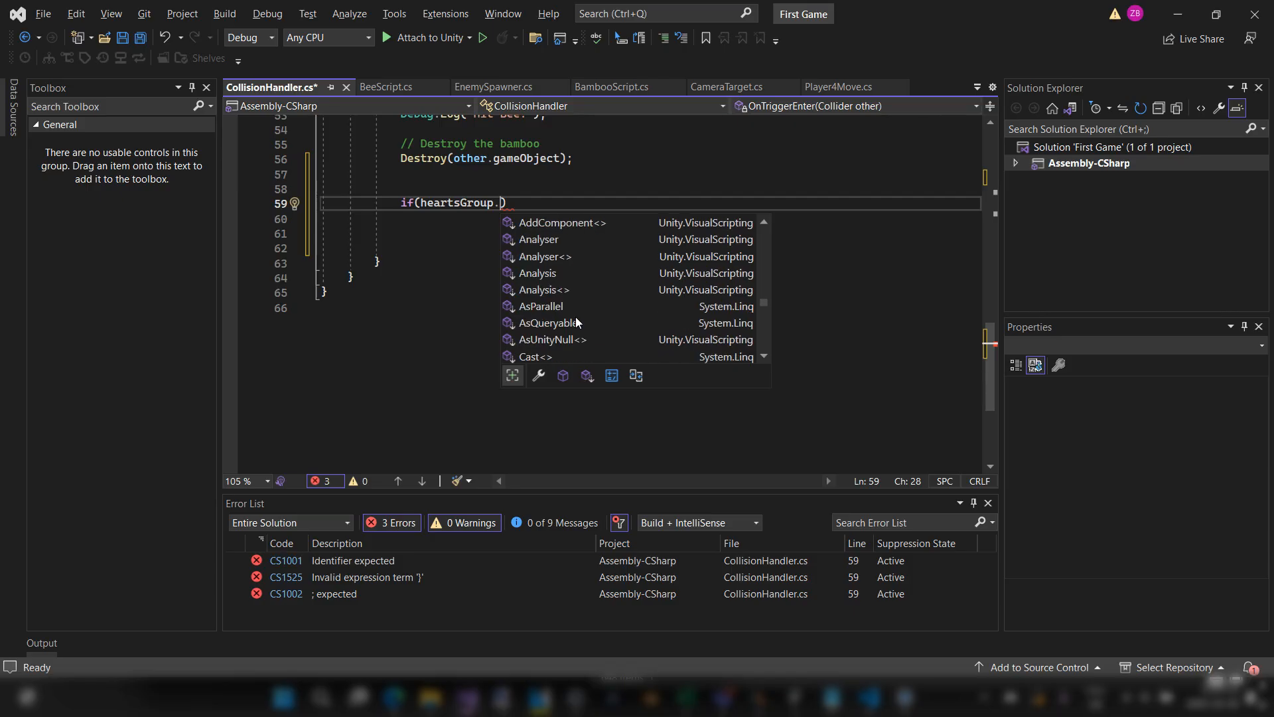
scroll(575, 317, up, 12)
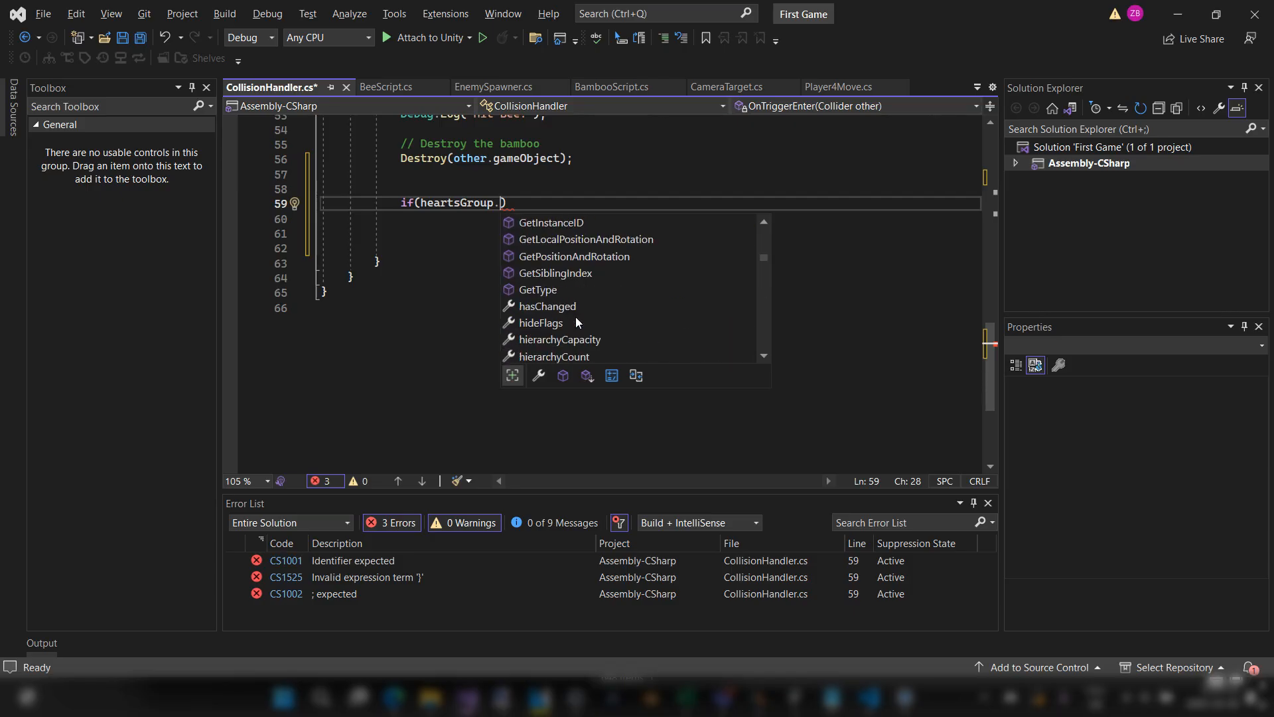
text(chi)
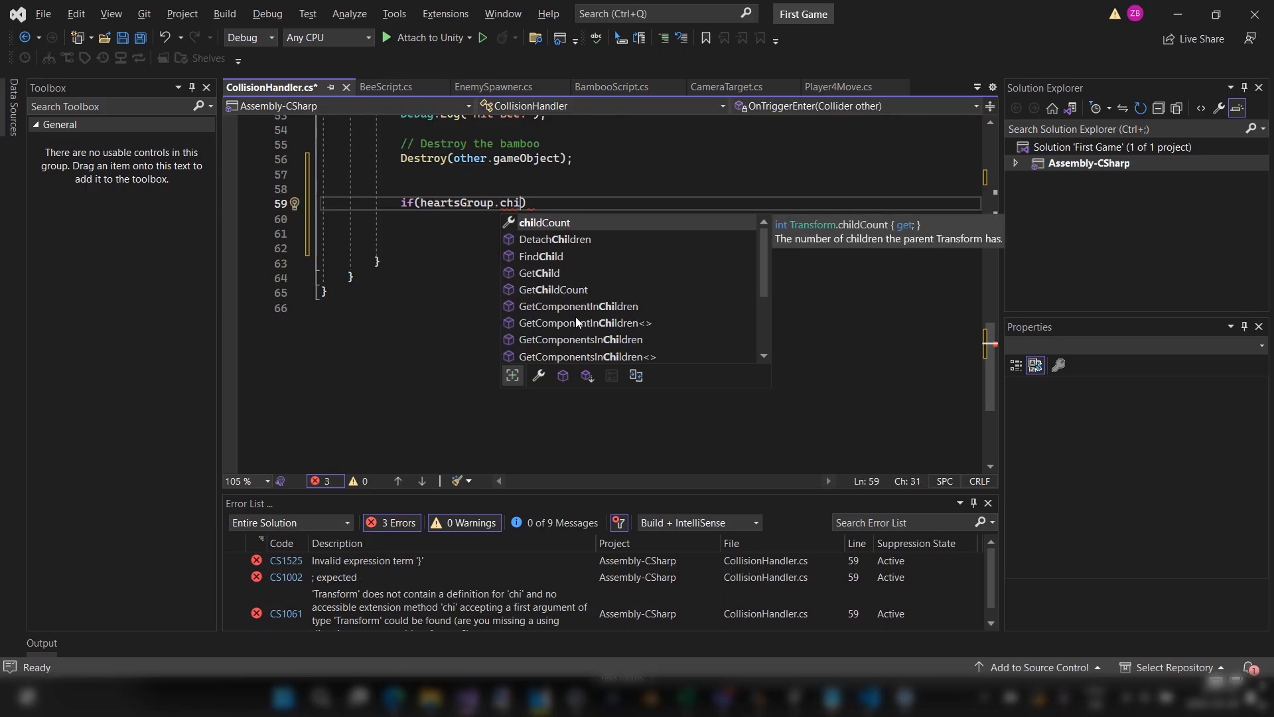
key(Tab)
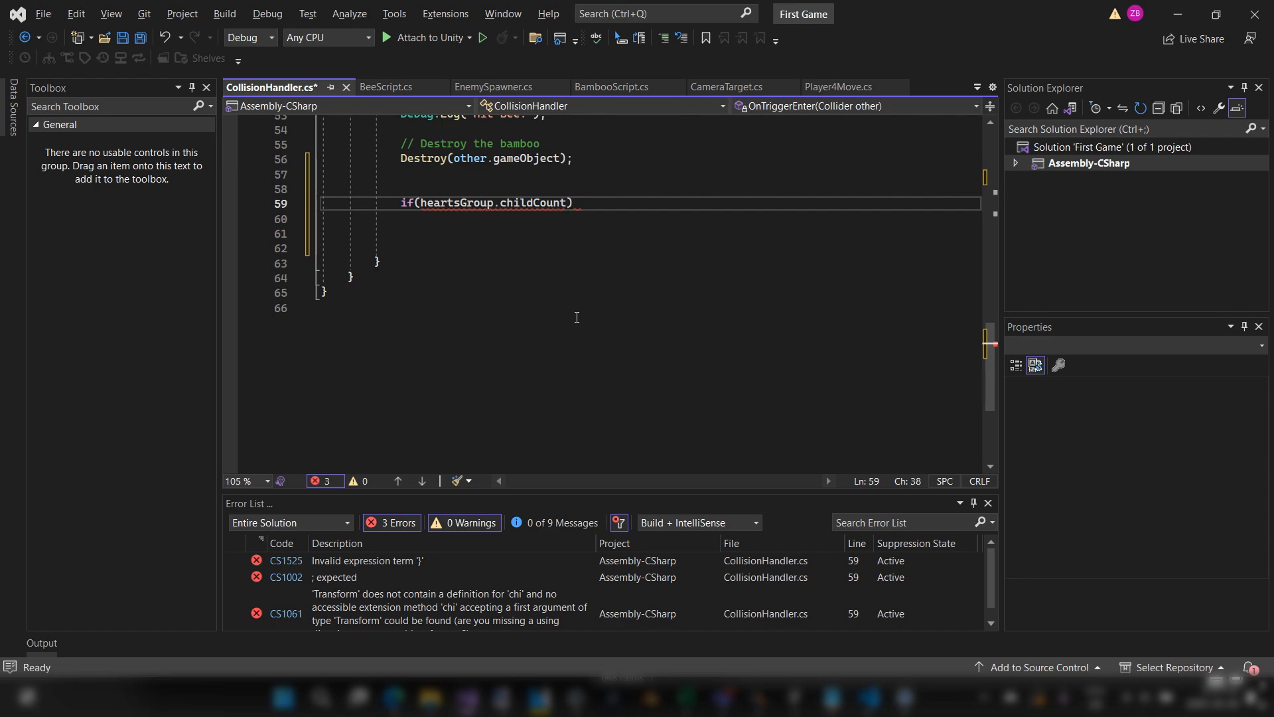
Step: Add an empty braced body to the heartsGroup.childCount if statement
key(End)
key(Return)
text({)
key(Return)
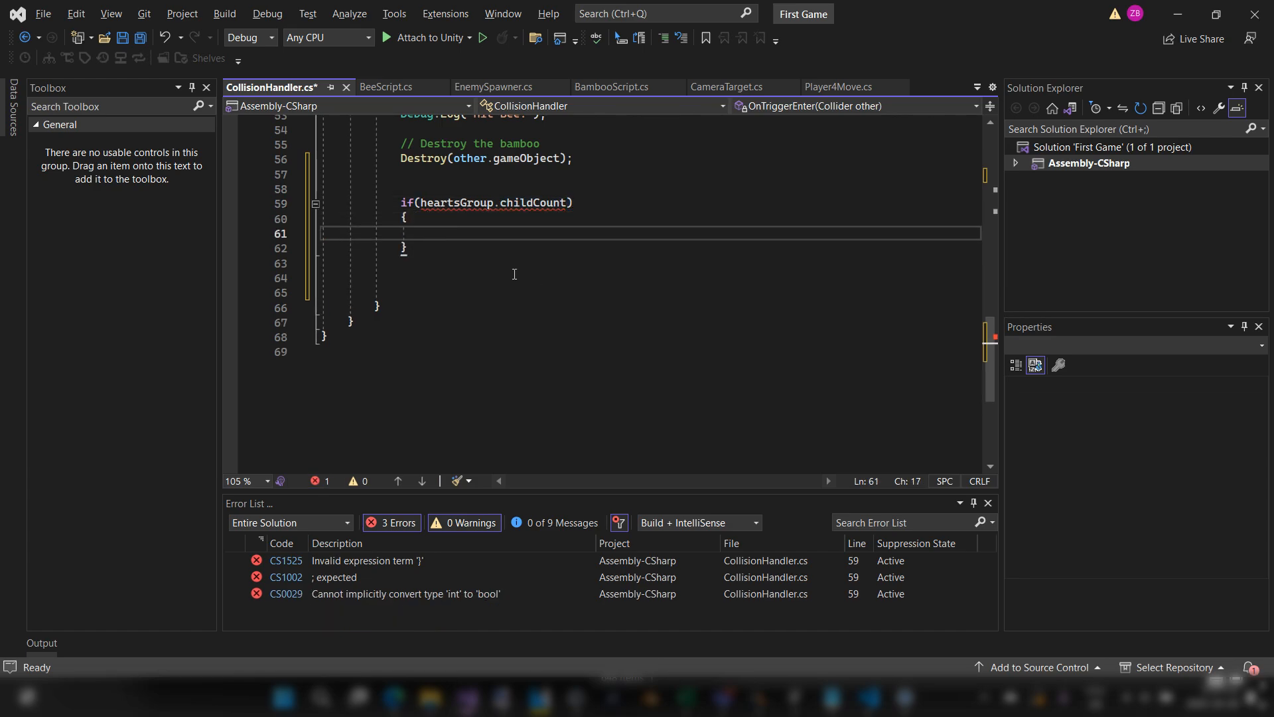
Step: Switch to Unity and examine Hearts_Group and its children Heart1, Heart2 and Heart3 in the scene hierarchy
click(420, 204)
drag(420, 203, 569, 203)
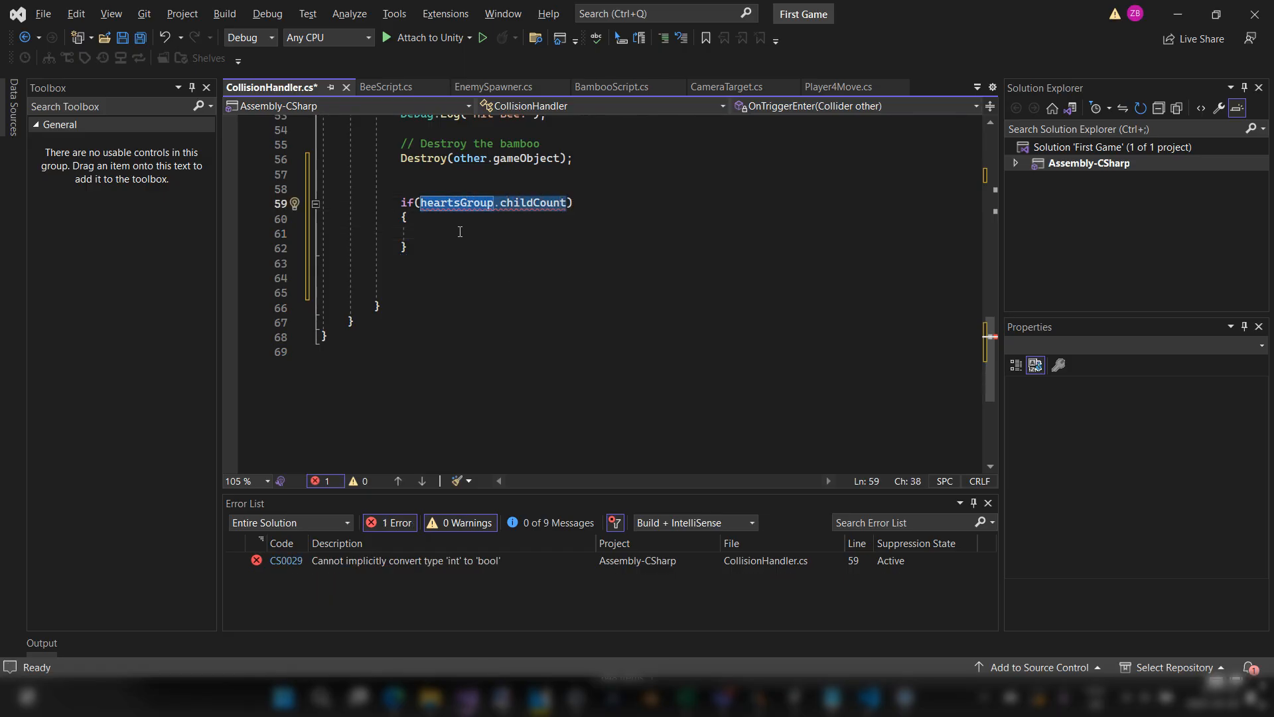
key(alt+Tab)
click(109, 299)
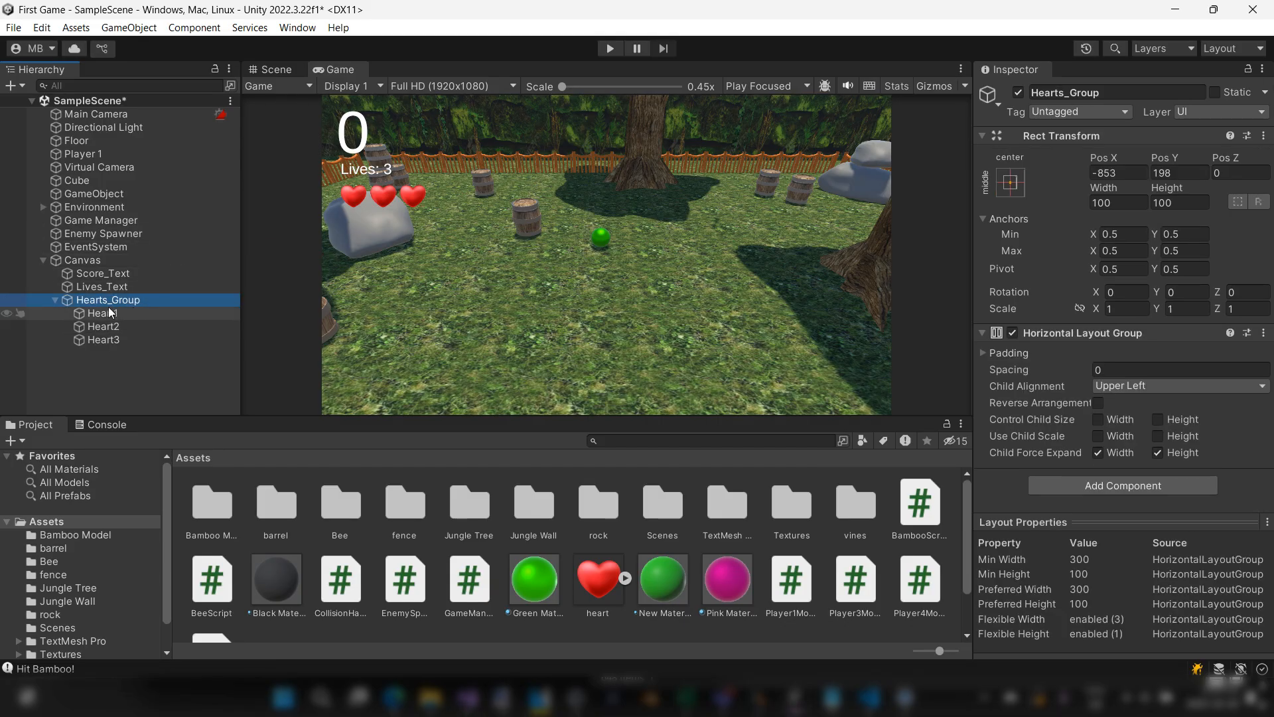
click(122, 301)
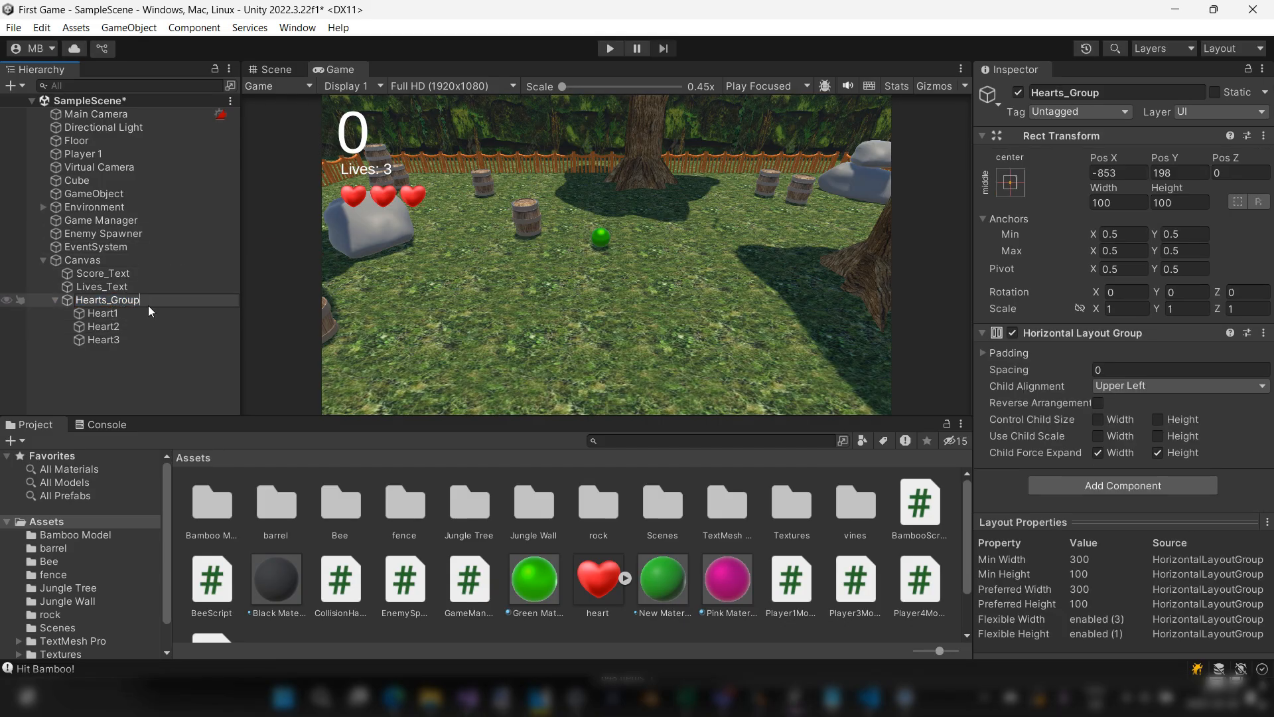
click(122, 310)
click(121, 300)
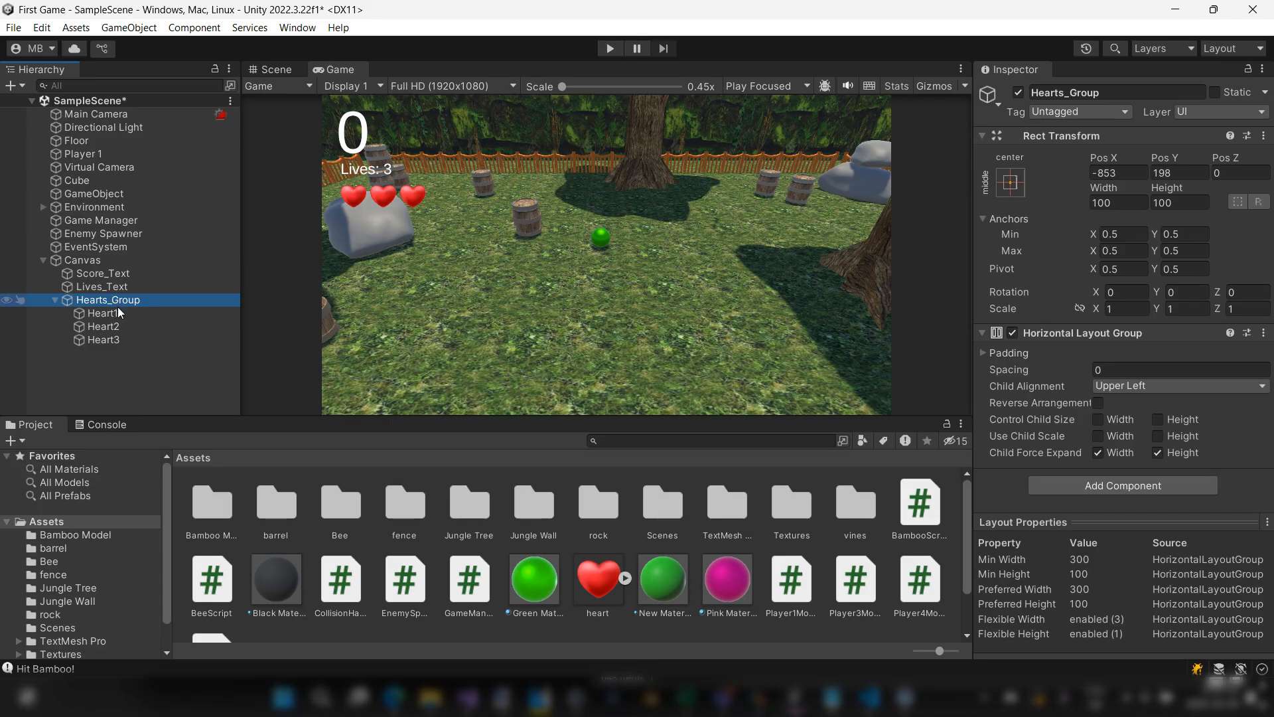
click(120, 313)
click(119, 326)
click(117, 338)
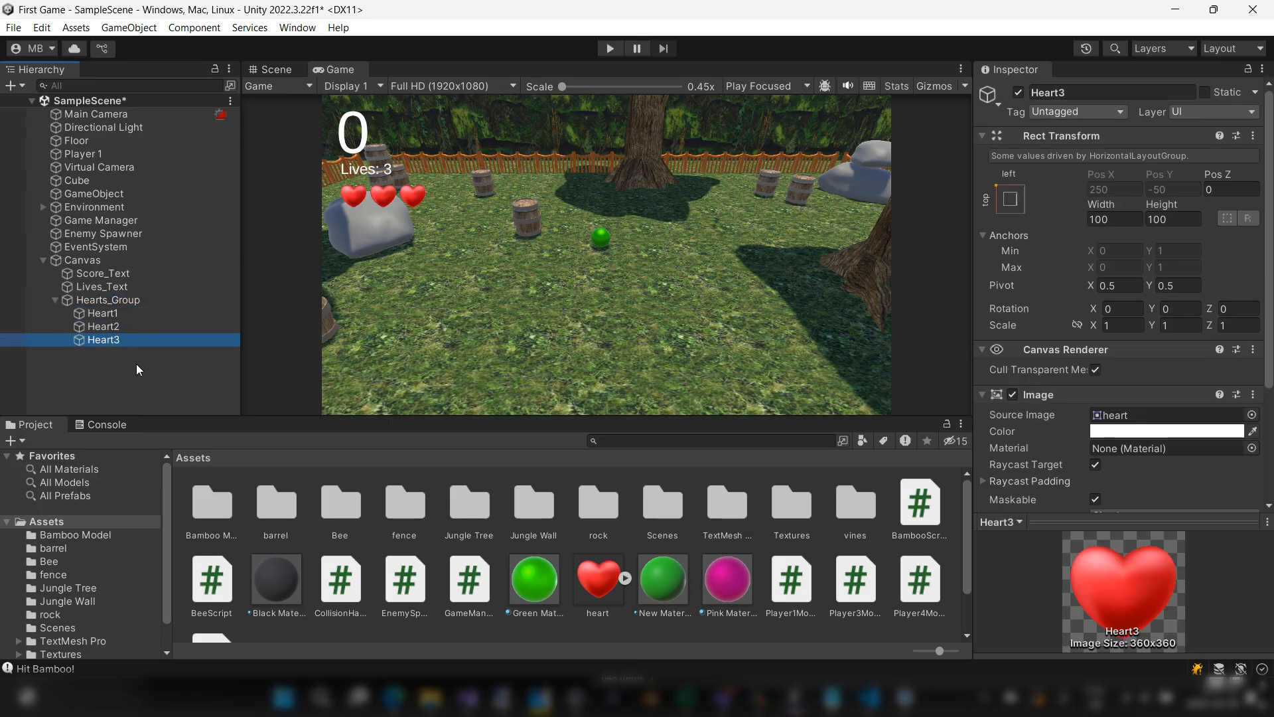
Step: Return to Visual Studio, extend the Bee block's if condition to heartsGroup.childCount > 0, and save the script
key(alt+Tab)
click(563, 203)
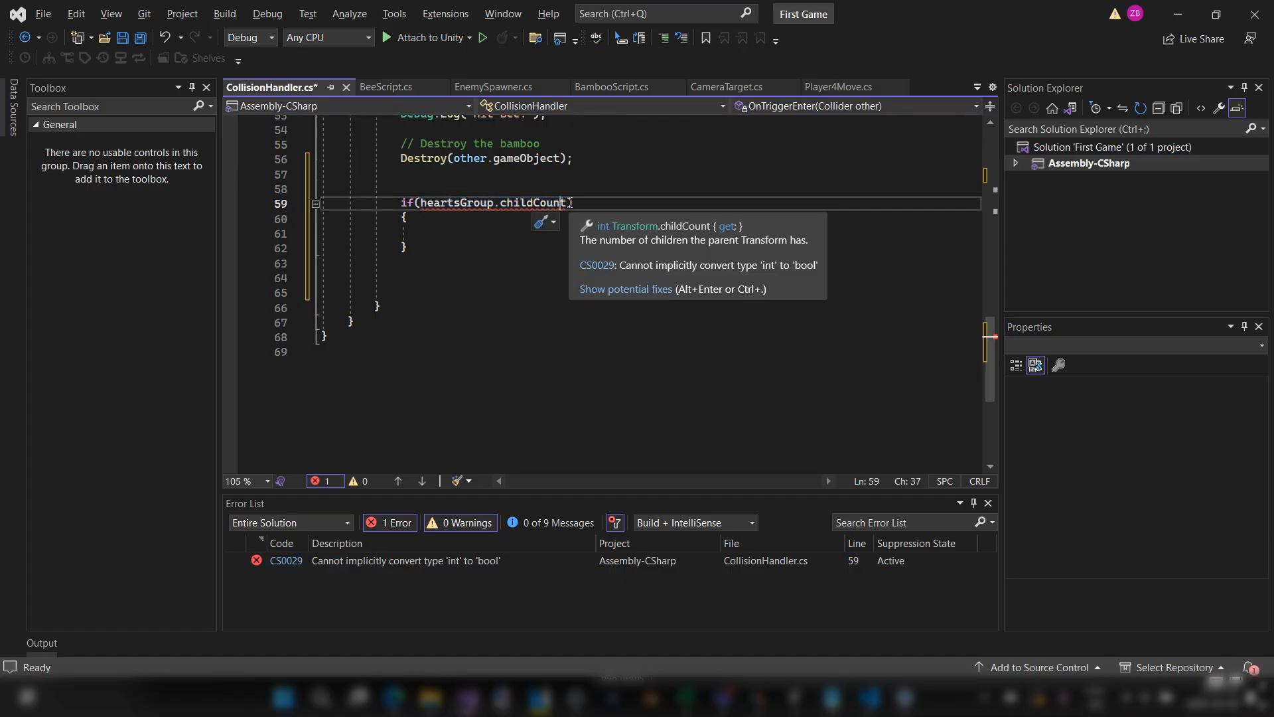
double_click(568, 202)
key(Right)
text(> 0)
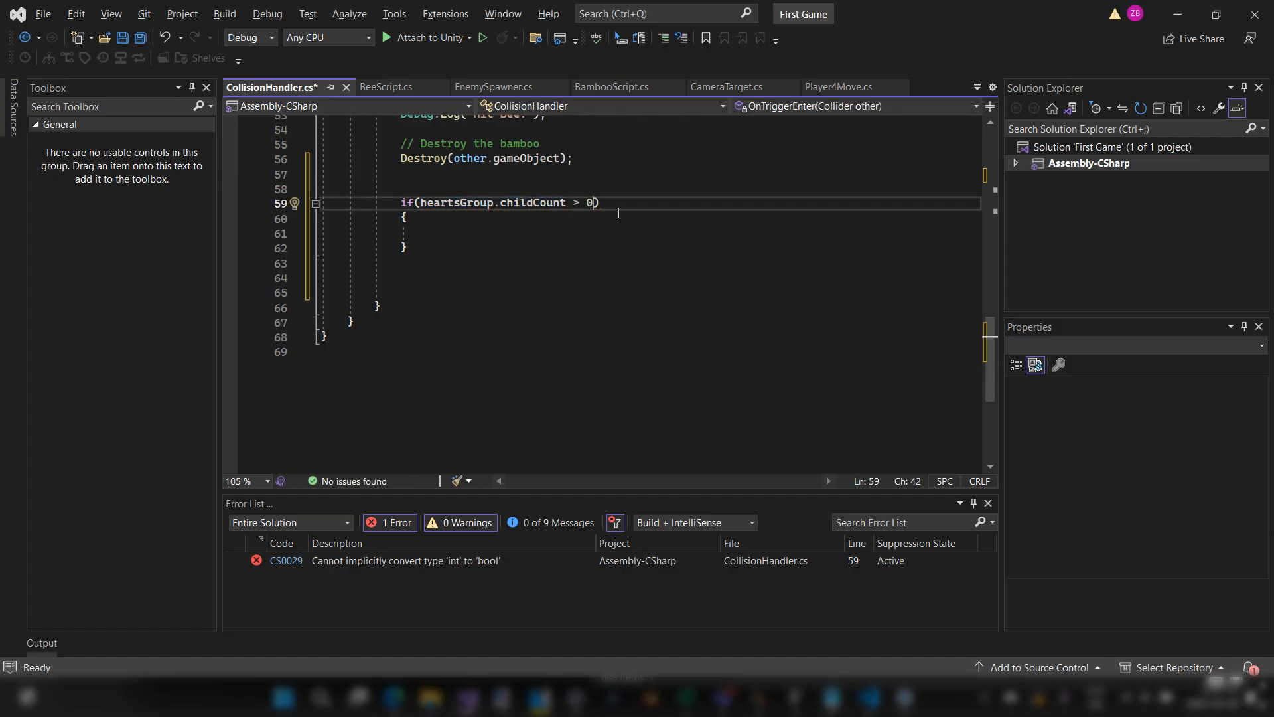
click(619, 212)
key(ctrl+s)
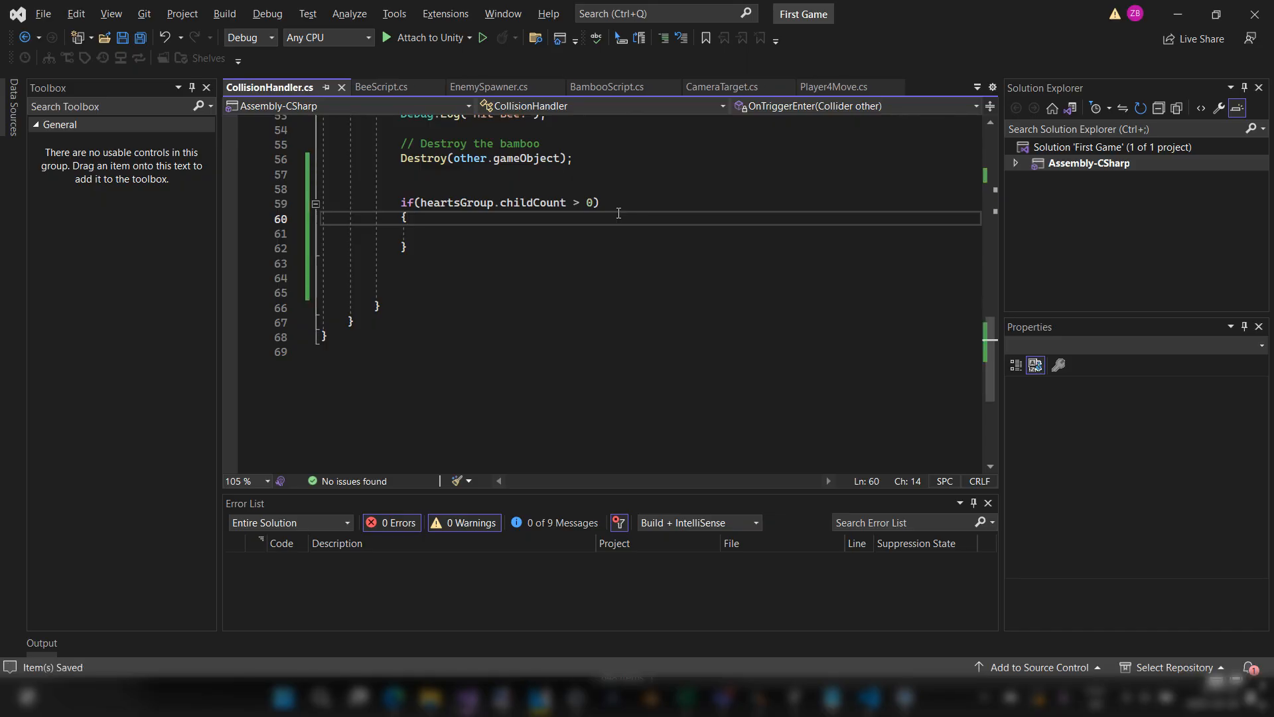
Step: Switch to Unity and examine which heart is the last child of Hearts_Group
click(505, 233)
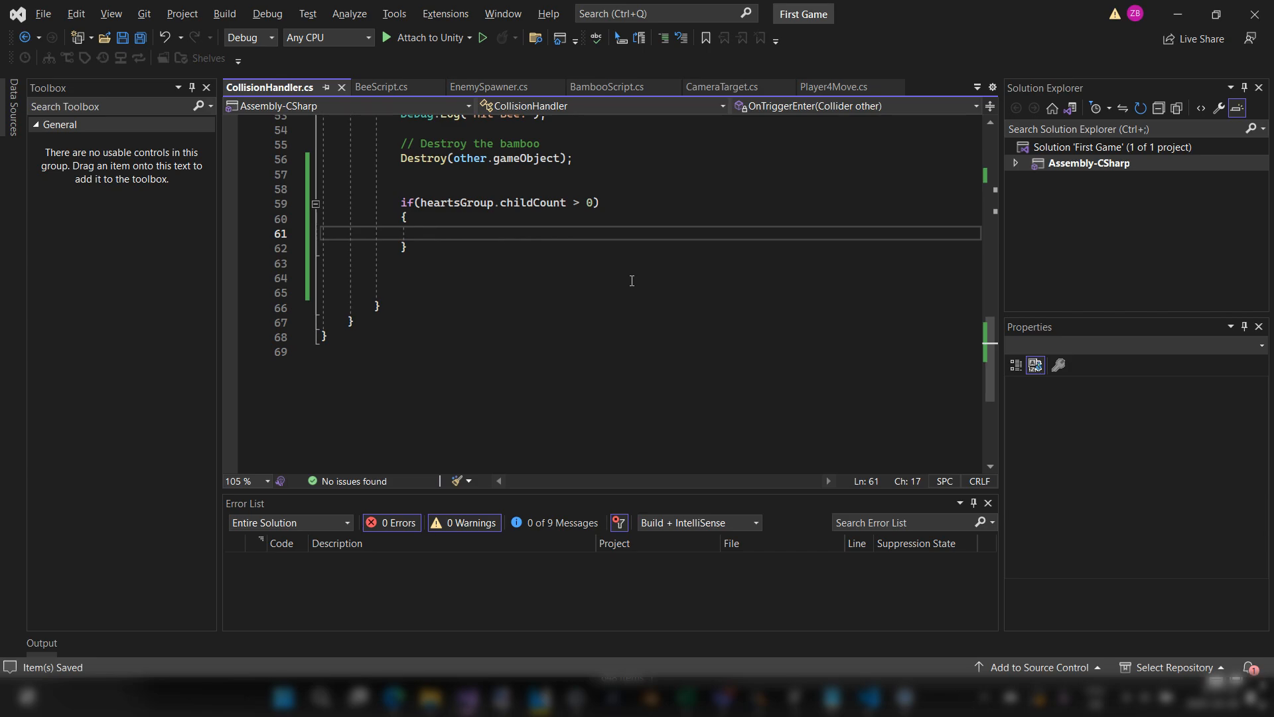
key(Up)
key(Up)
key(Down)
key(Down)
key(alt+Tab)
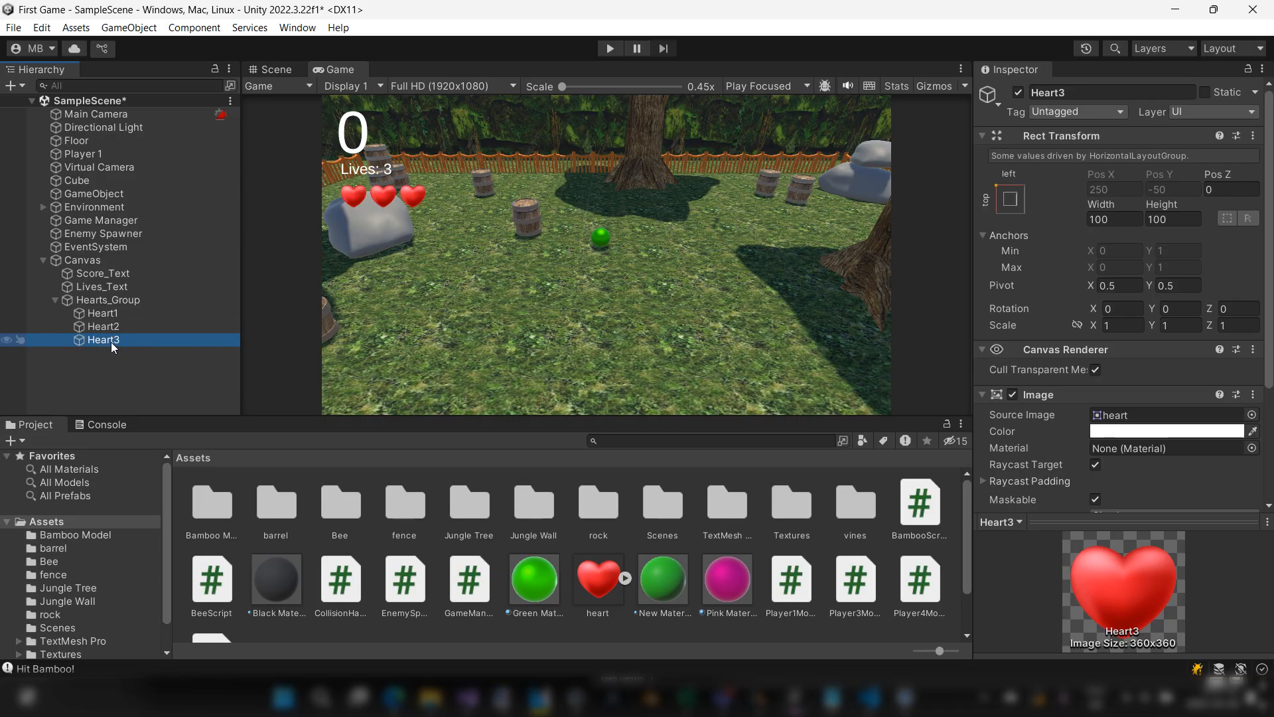
click(84, 340)
click(101, 340)
click(106, 329)
click(114, 344)
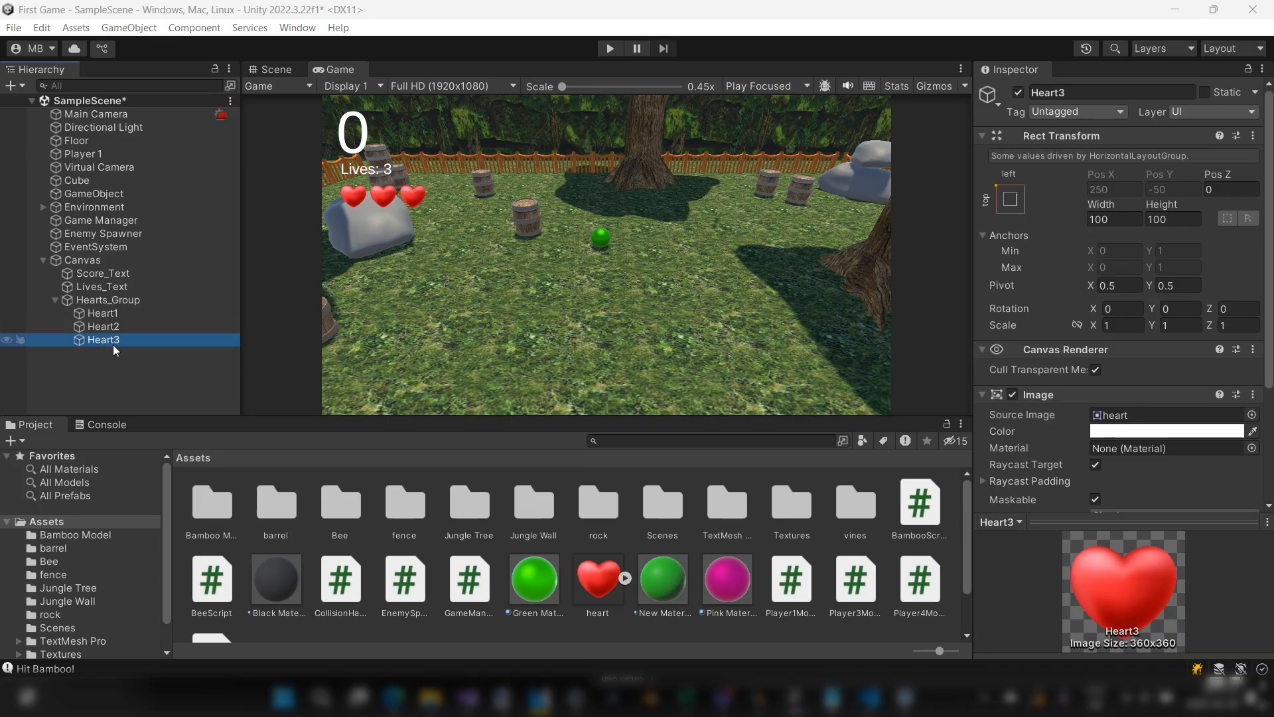
Step: Return to Visual Studio and start a Transform lastHeart assignment inside the body of the heartsGroup.childCount > 0 statement
key(alt+Tab)
scroll(598, 199, up, 15)
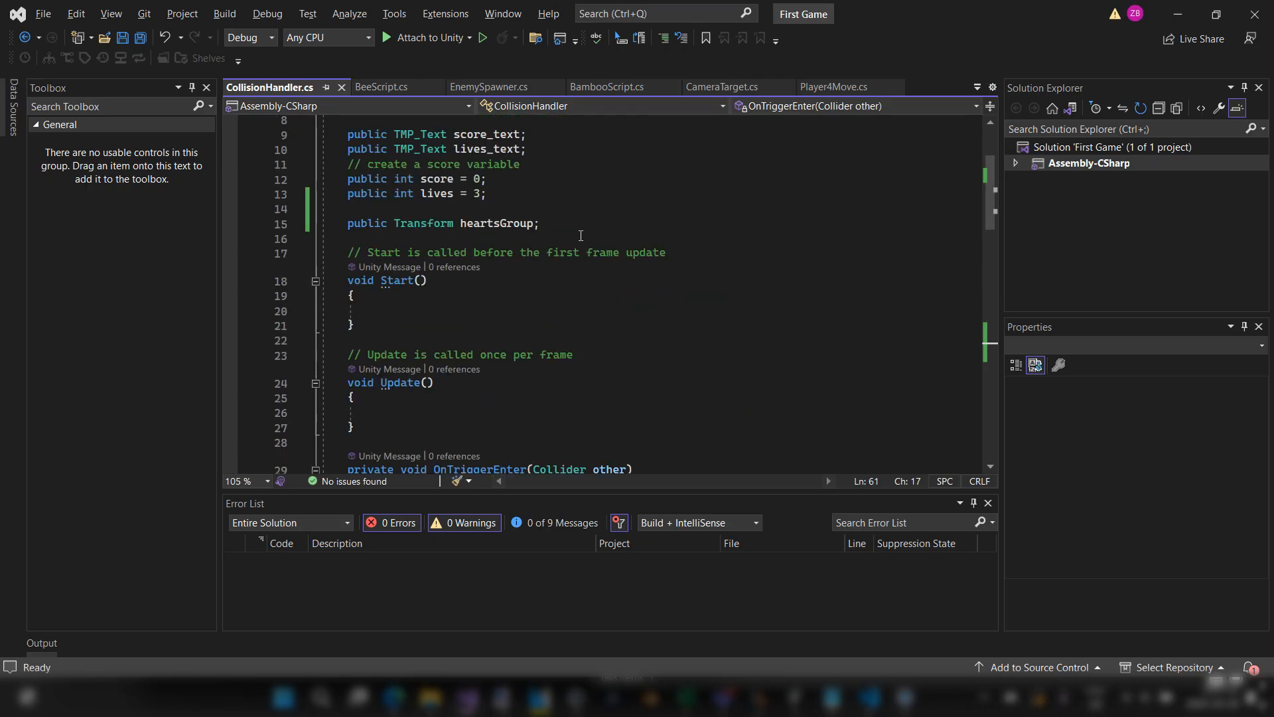
drag(583, 236, 320, 228)
scroll(435, 288, down, 12)
click(446, 357)
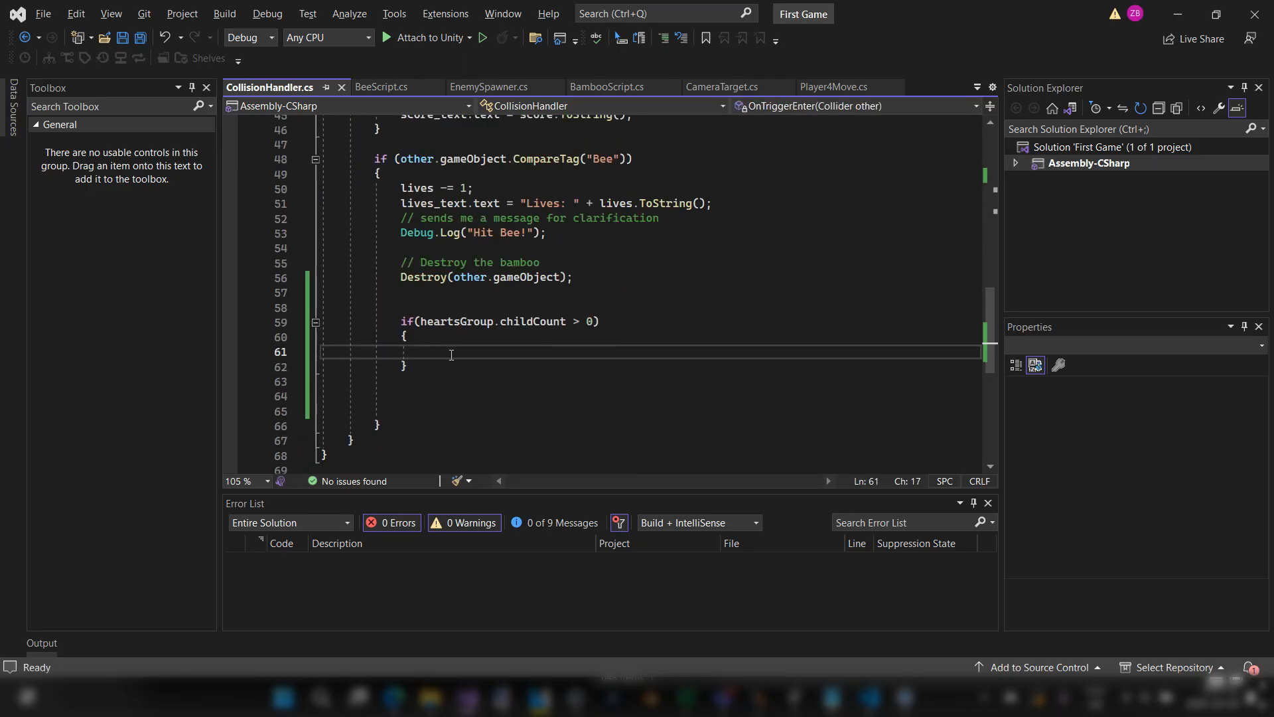
text(Trans)
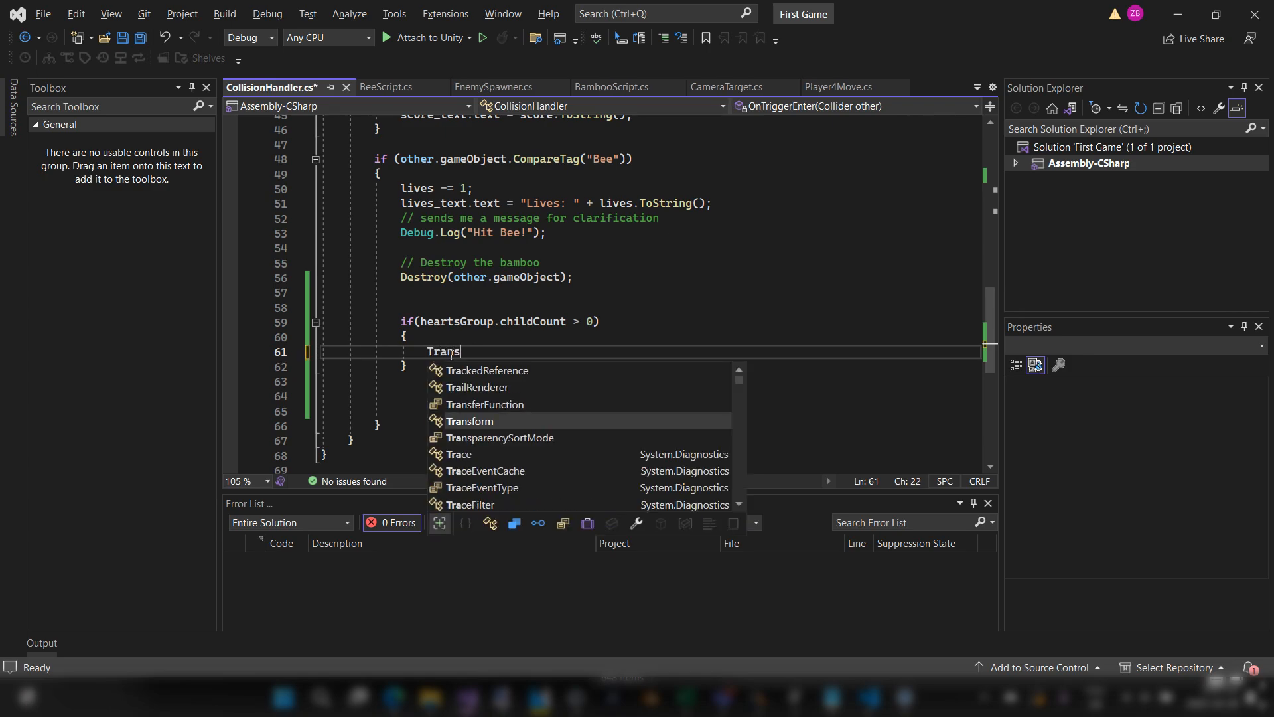
text(form )
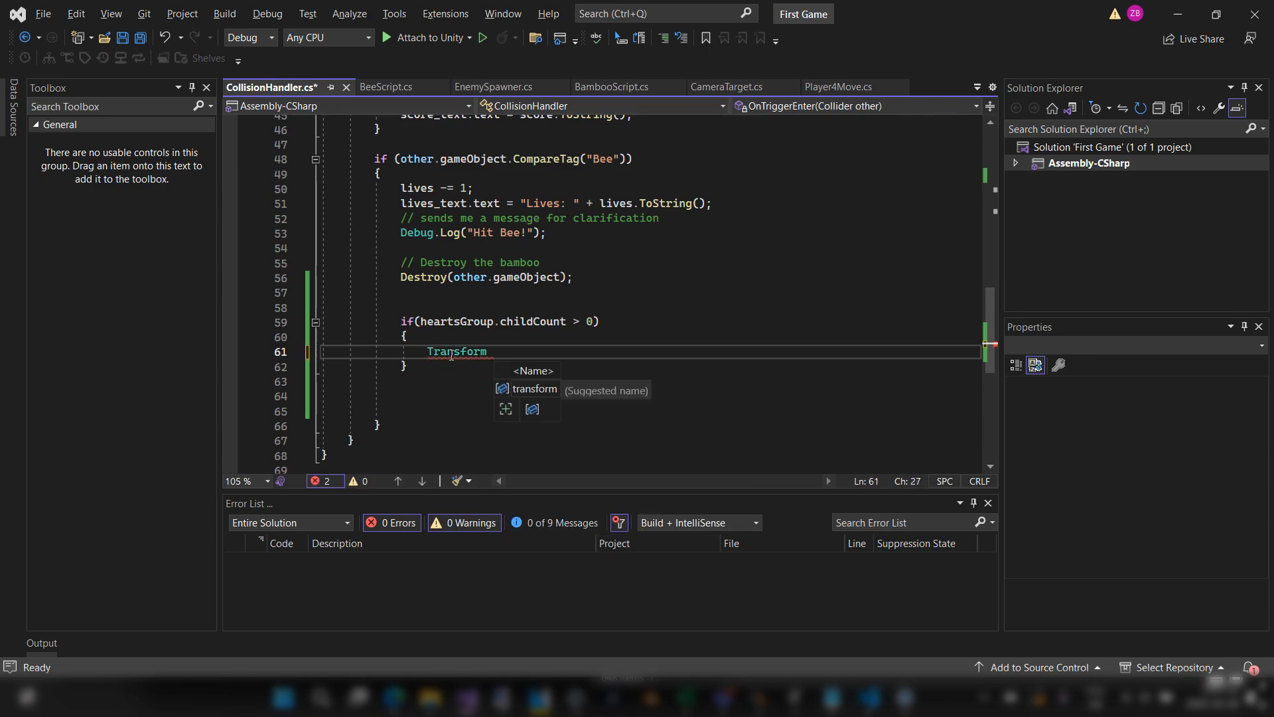
text(lastHeart )
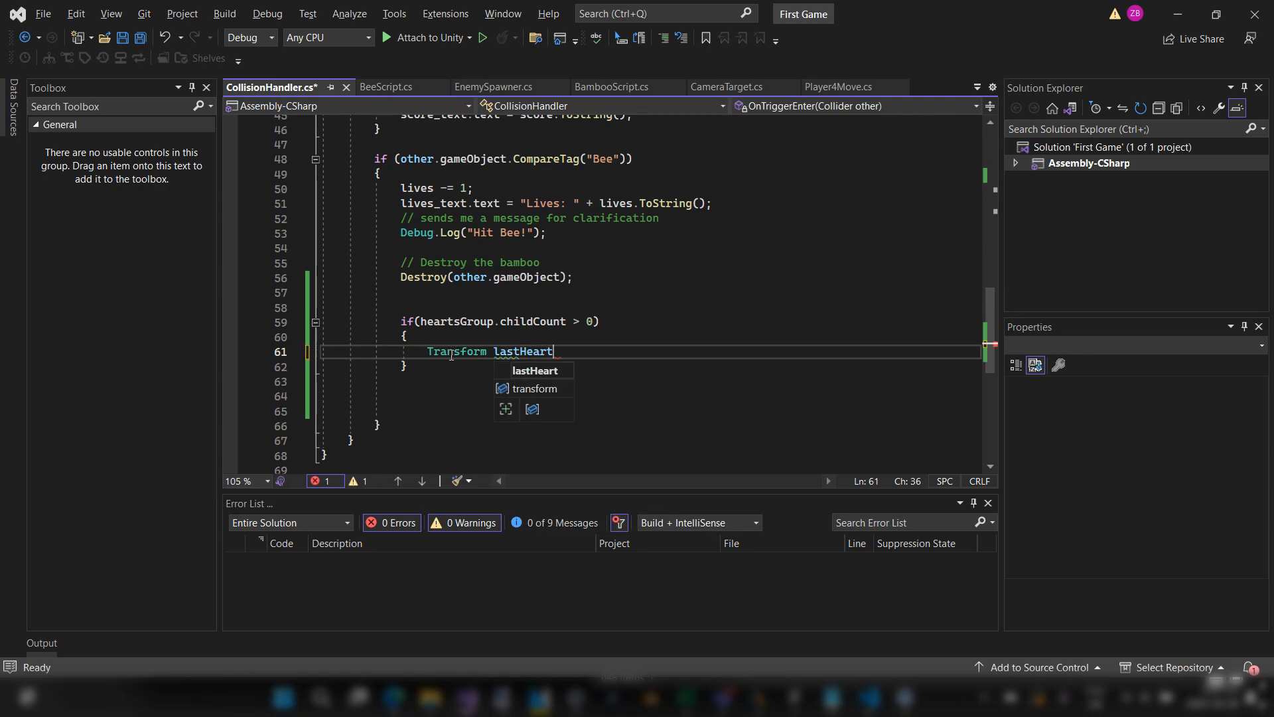
text(=)
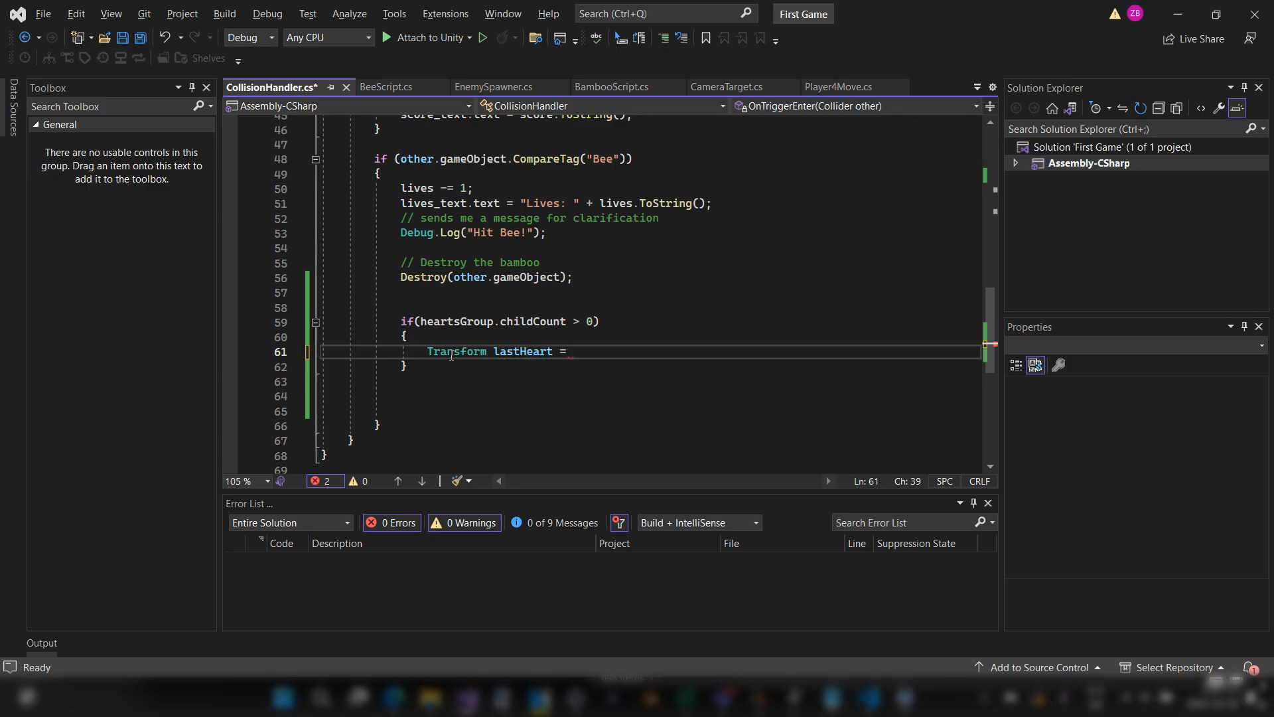
Step: Enter a heartsGroup.GetChild() call with empty parentheses as the value of lastHeart
key(alt+Tab)
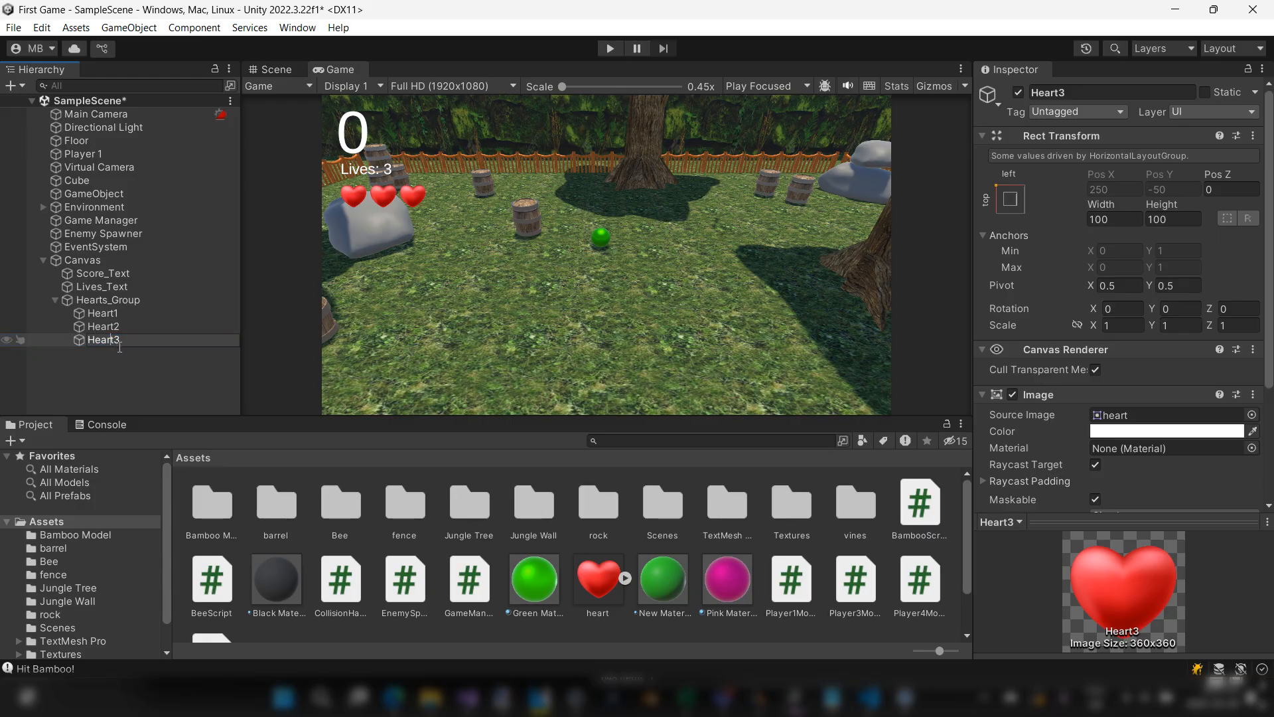
key(alt+Tab)
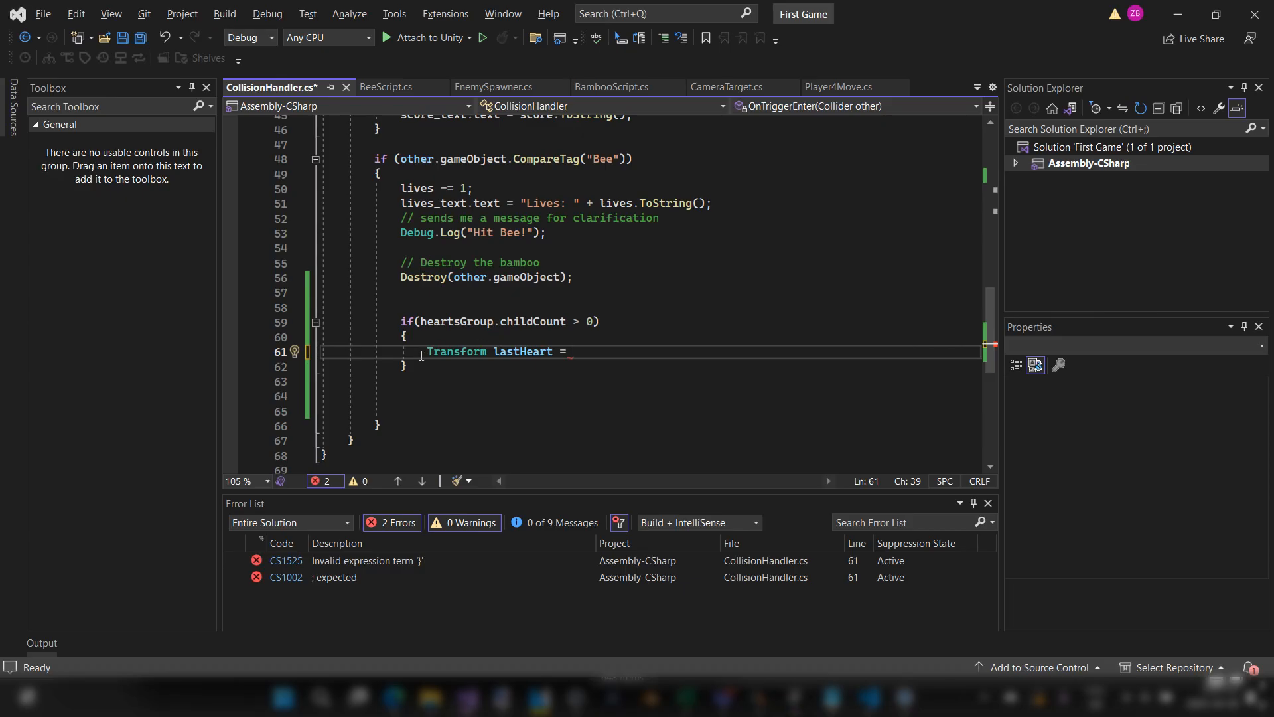
drag(421, 322, 564, 321)
click(596, 359)
text(hear)
key(Tab)
text(.)
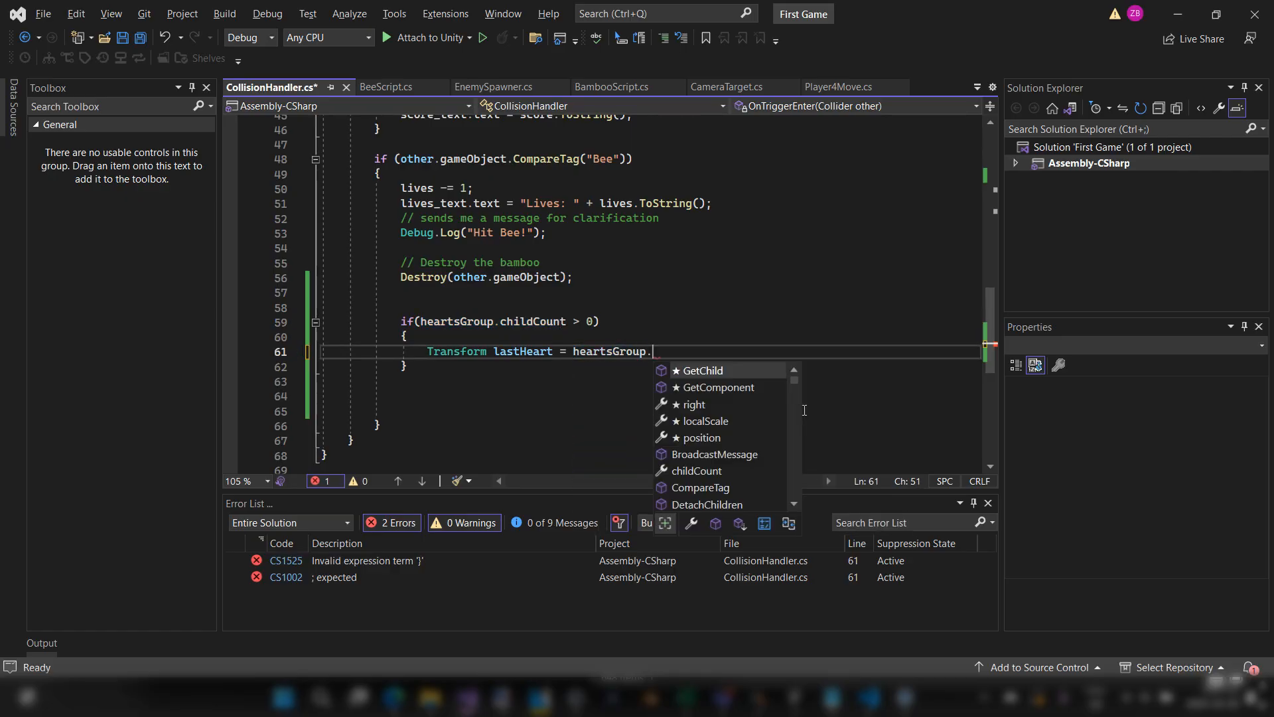
key(Tab)
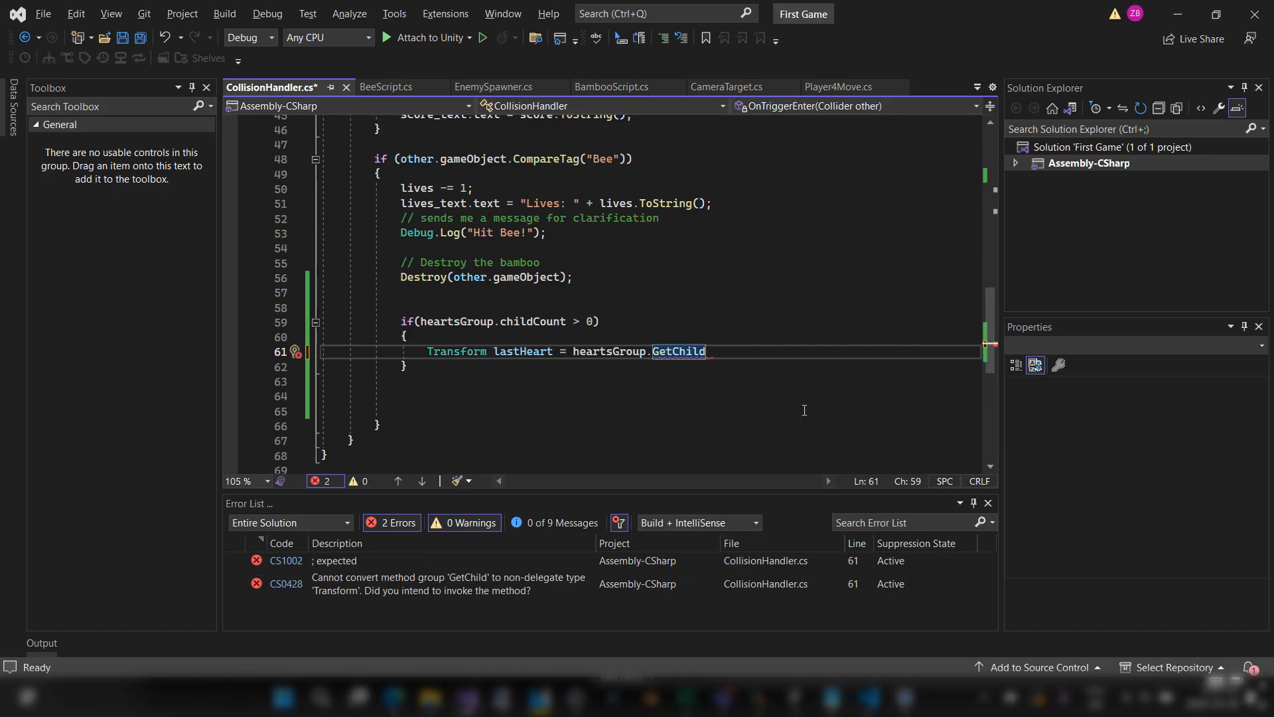
text(()
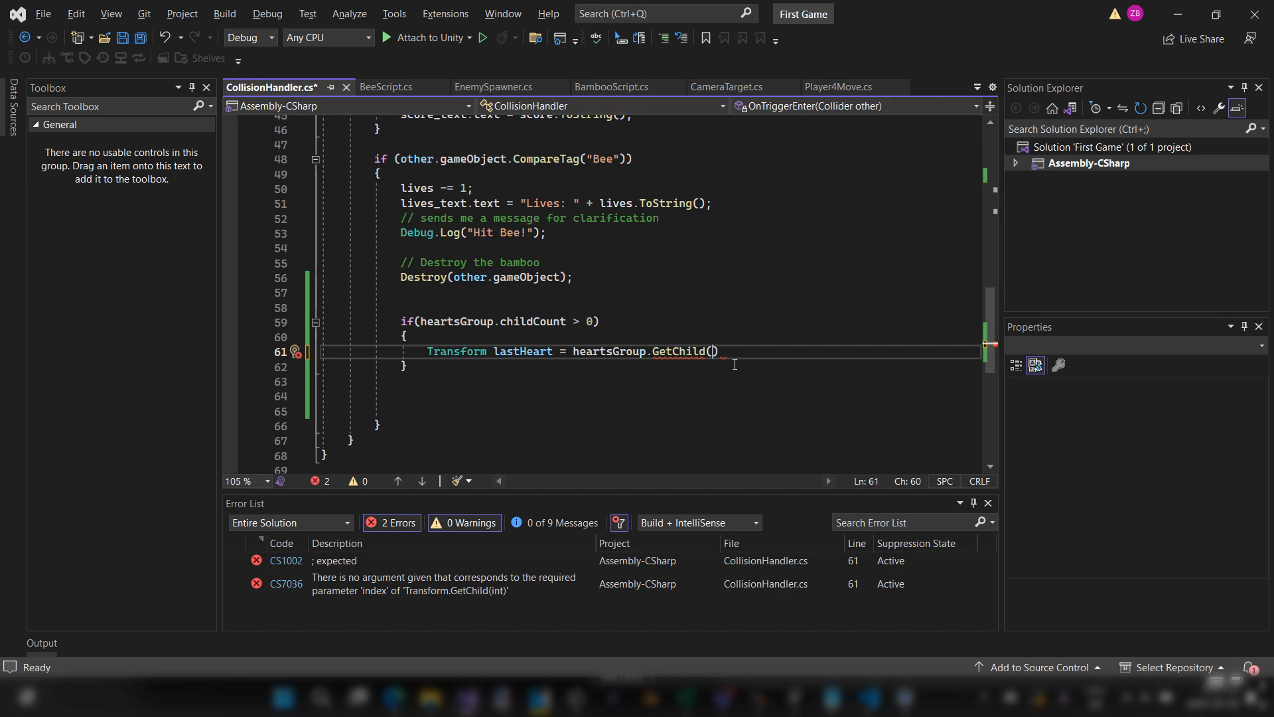
Step: Pass heartsGroup.childCount - 1 as the GetChild index and end the lastHeart statement with a semicolon
text(hears)
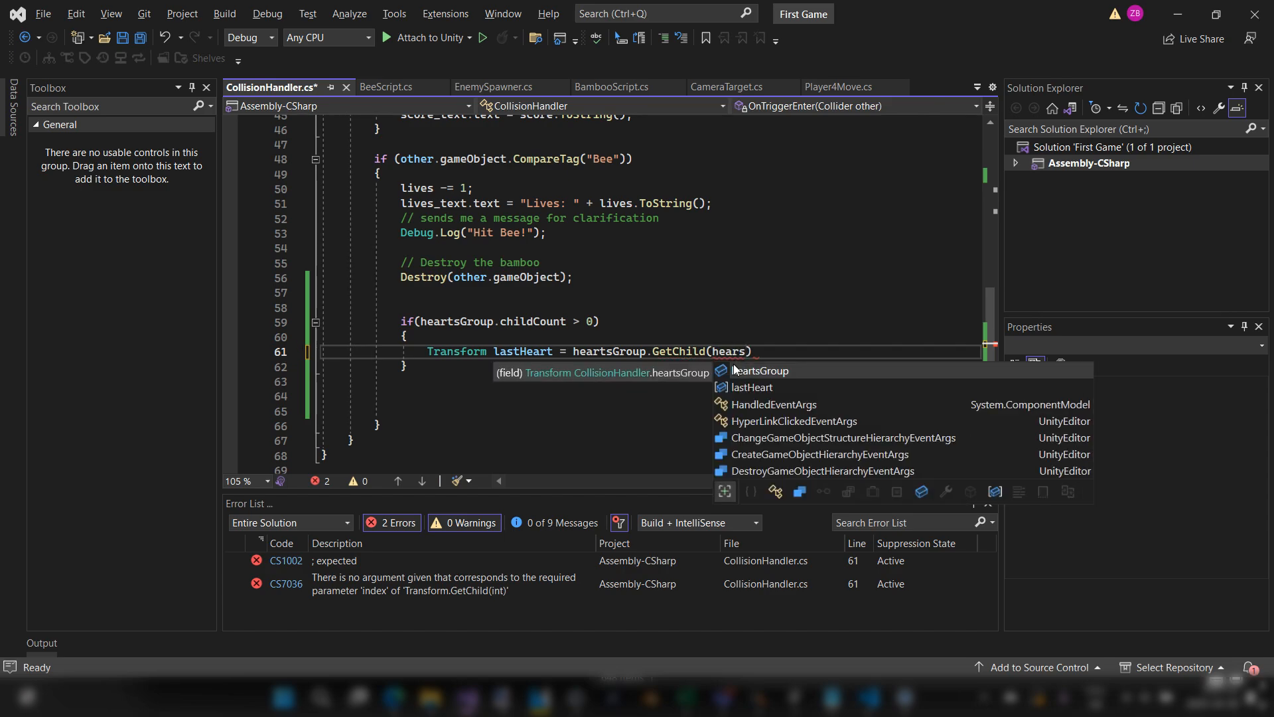
key(Tab)
text(.chil)
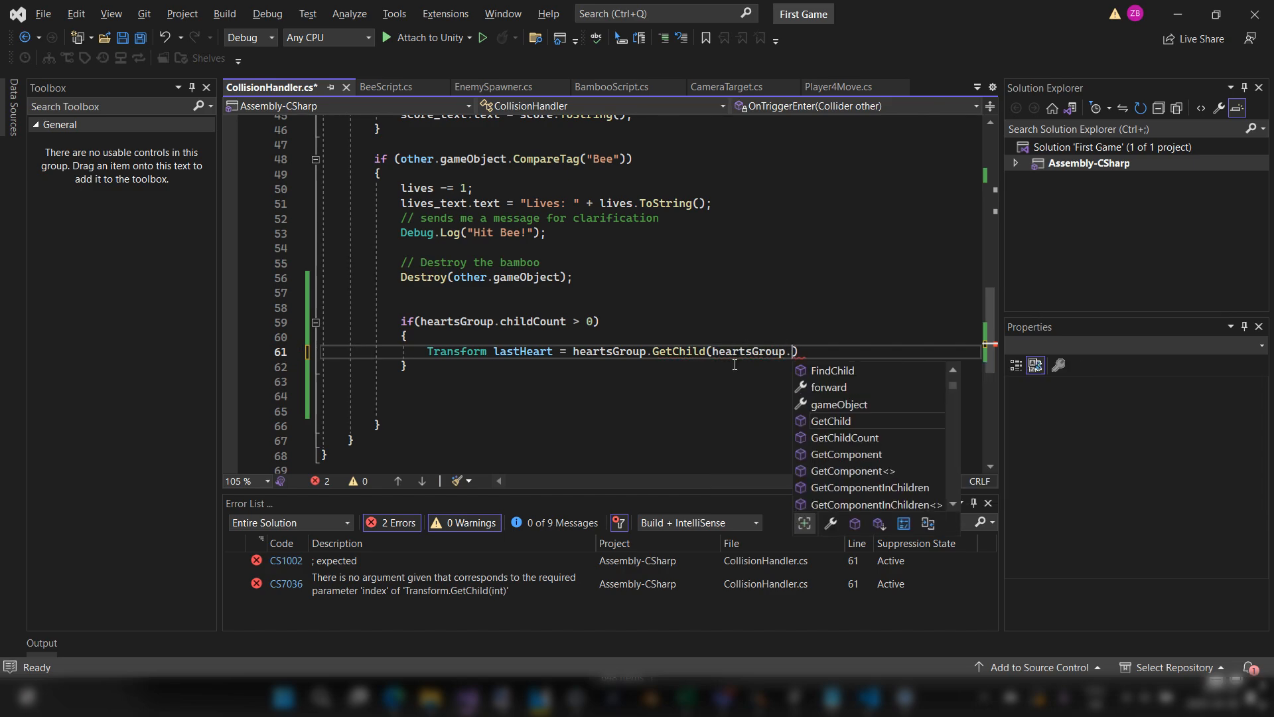
key(Tab)
text(- 1)
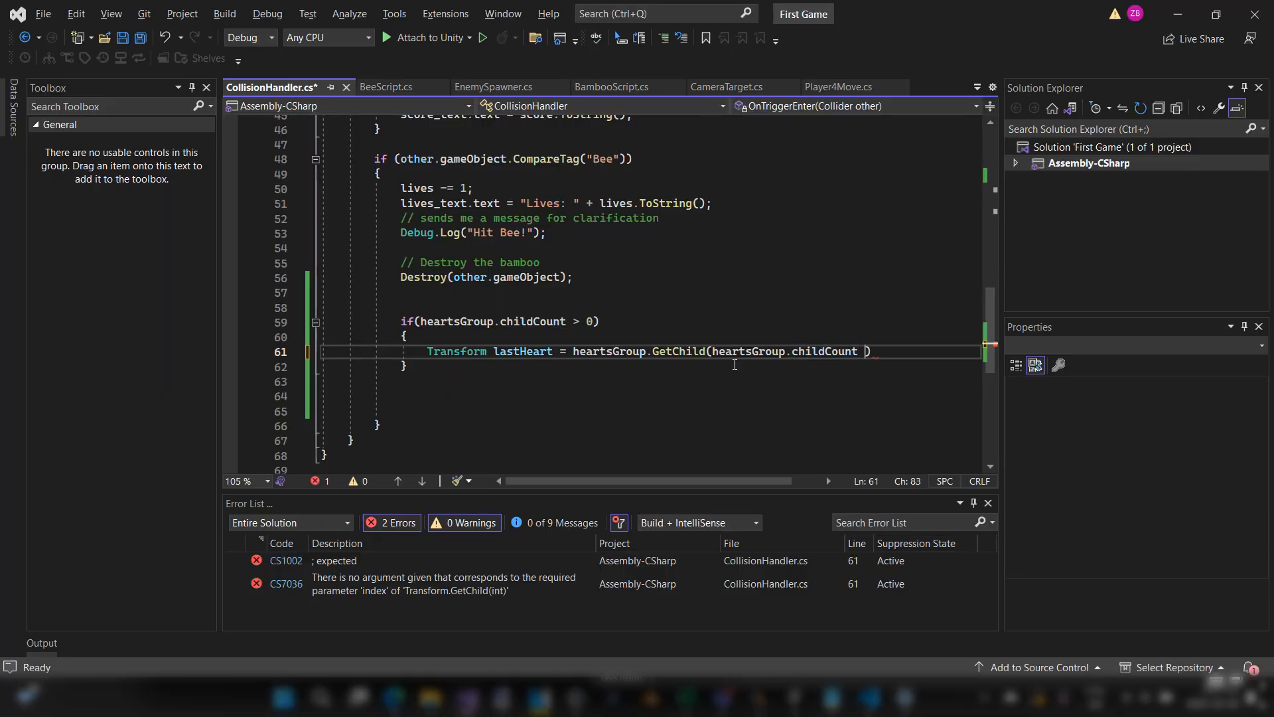
text();)
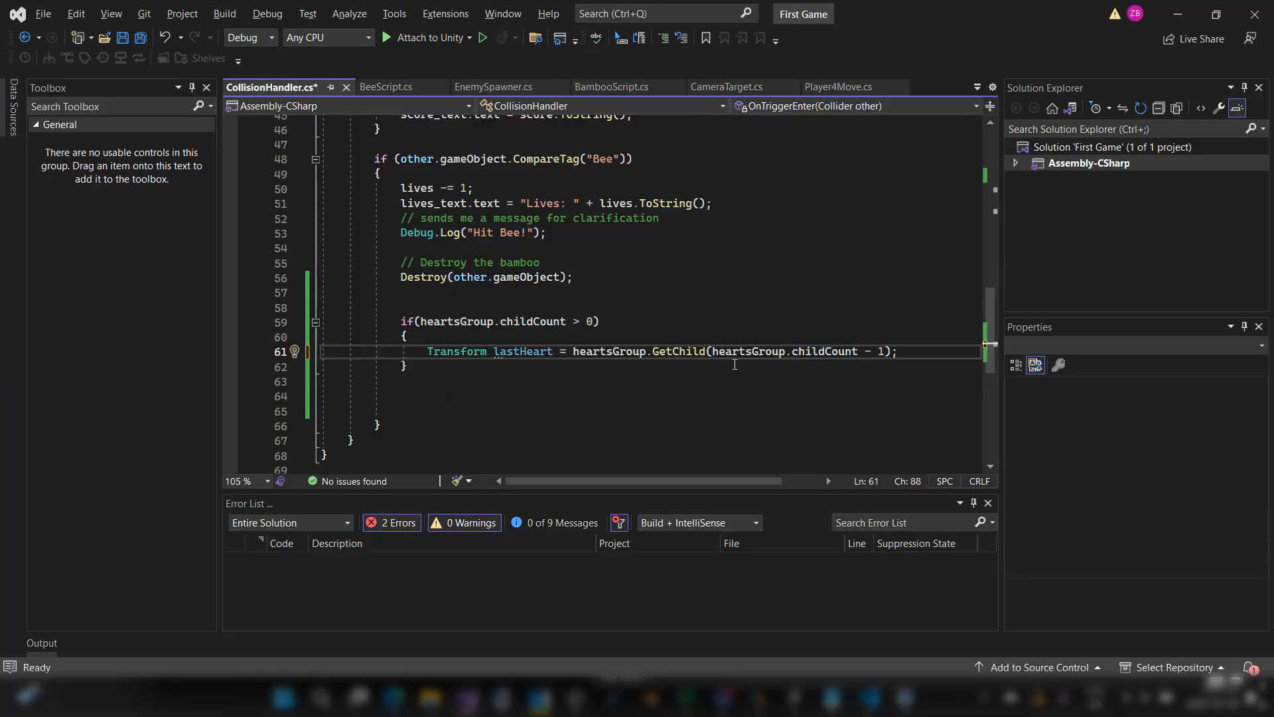
Step: Review the lastHeart line with the GetChild description and save the CollisionHandler script
drag(902, 347, 619, 361)
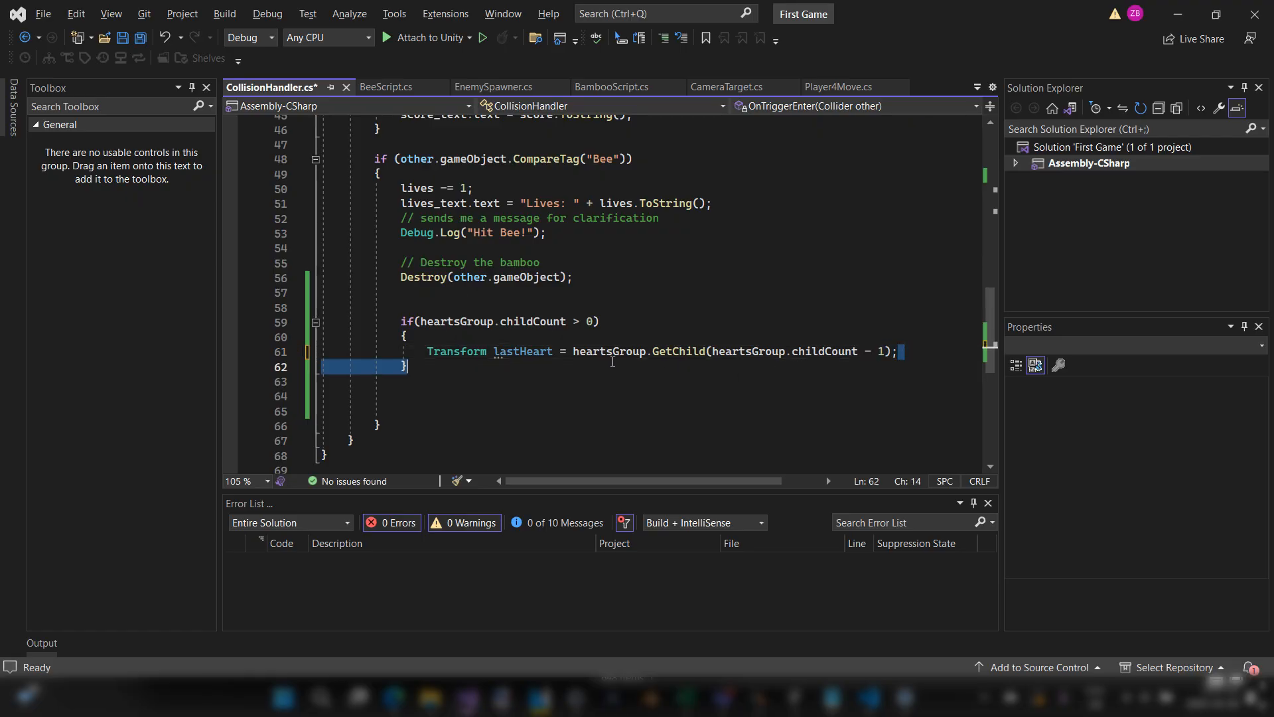
click(424, 356)
drag(424, 355, 911, 356)
click(911, 355)
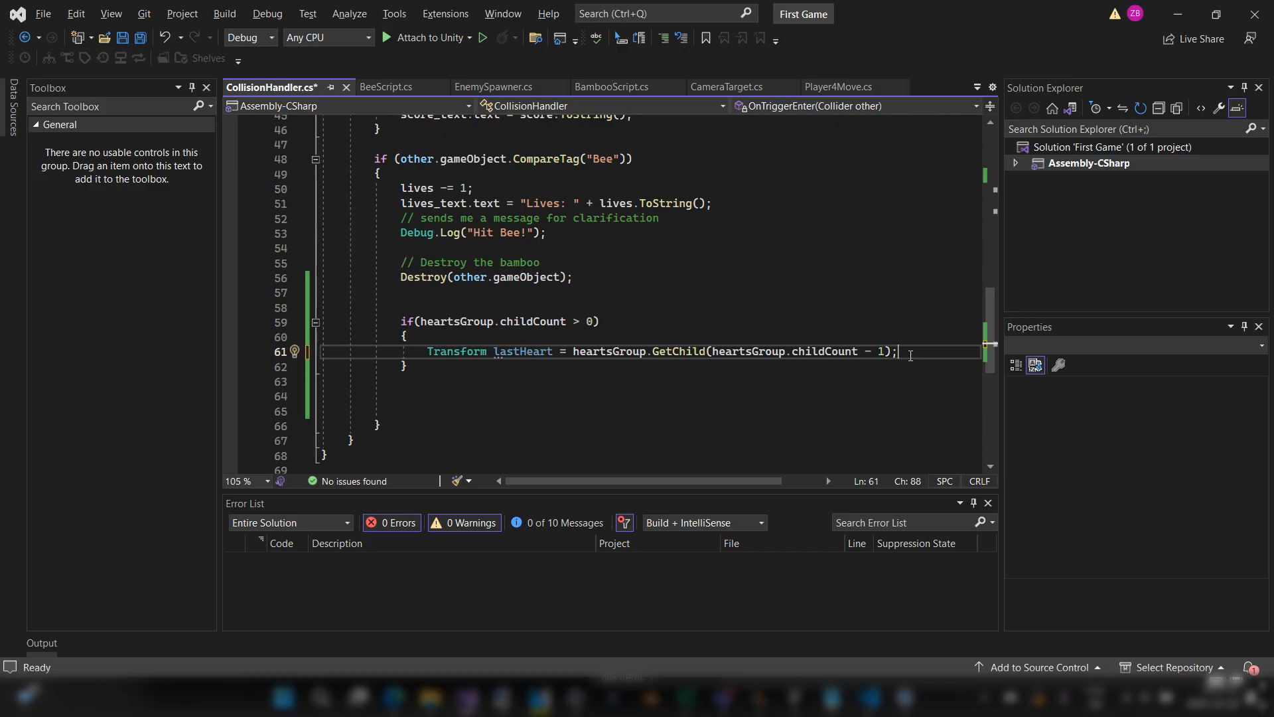
mouse_move(650, 348)
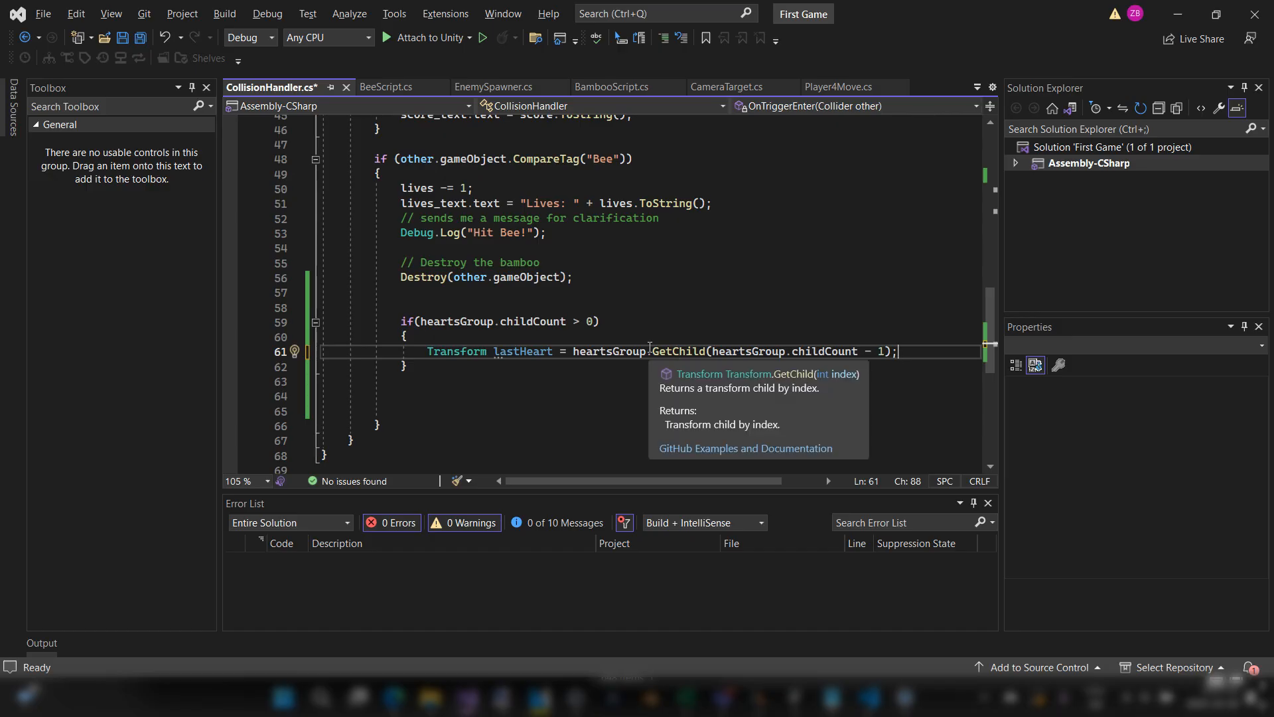
key(ctrl+s)
Step: Switch to Unity and examine the order of Heart1, Heart2 and Heart3 inside Hearts_Group, then return to the CollisionHandler script
key(alt+Tab)
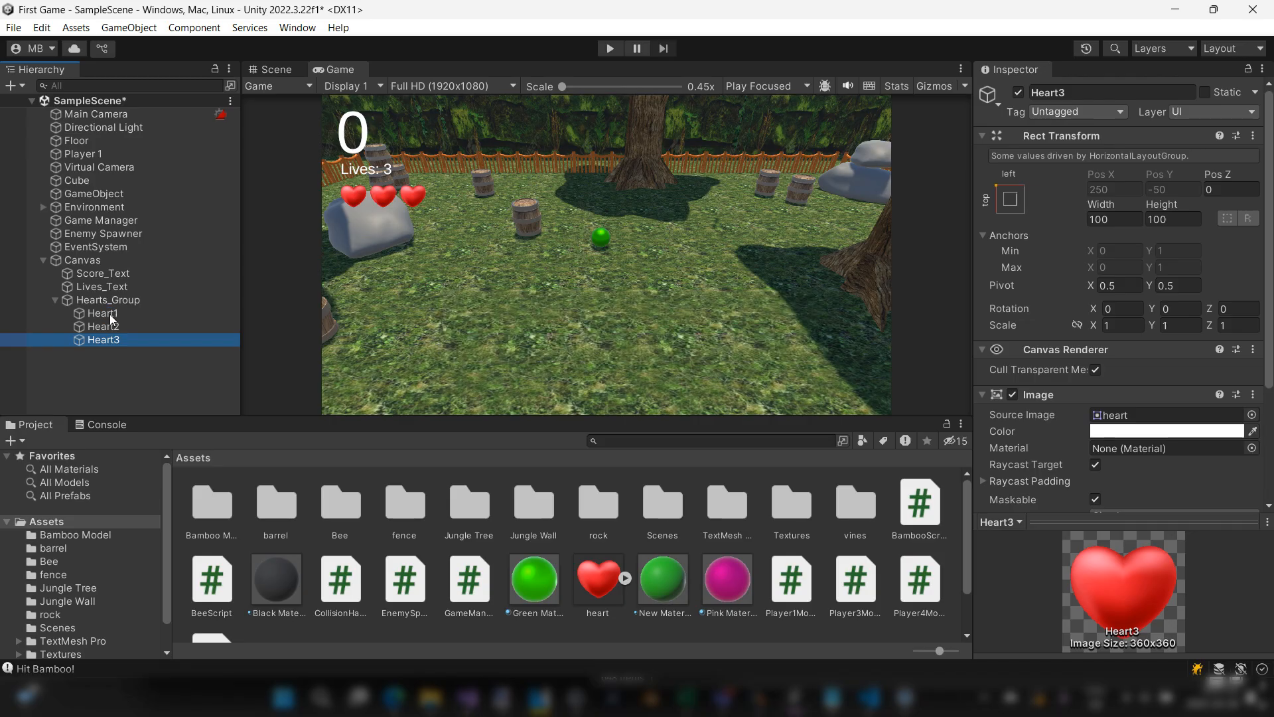
click(110, 313)
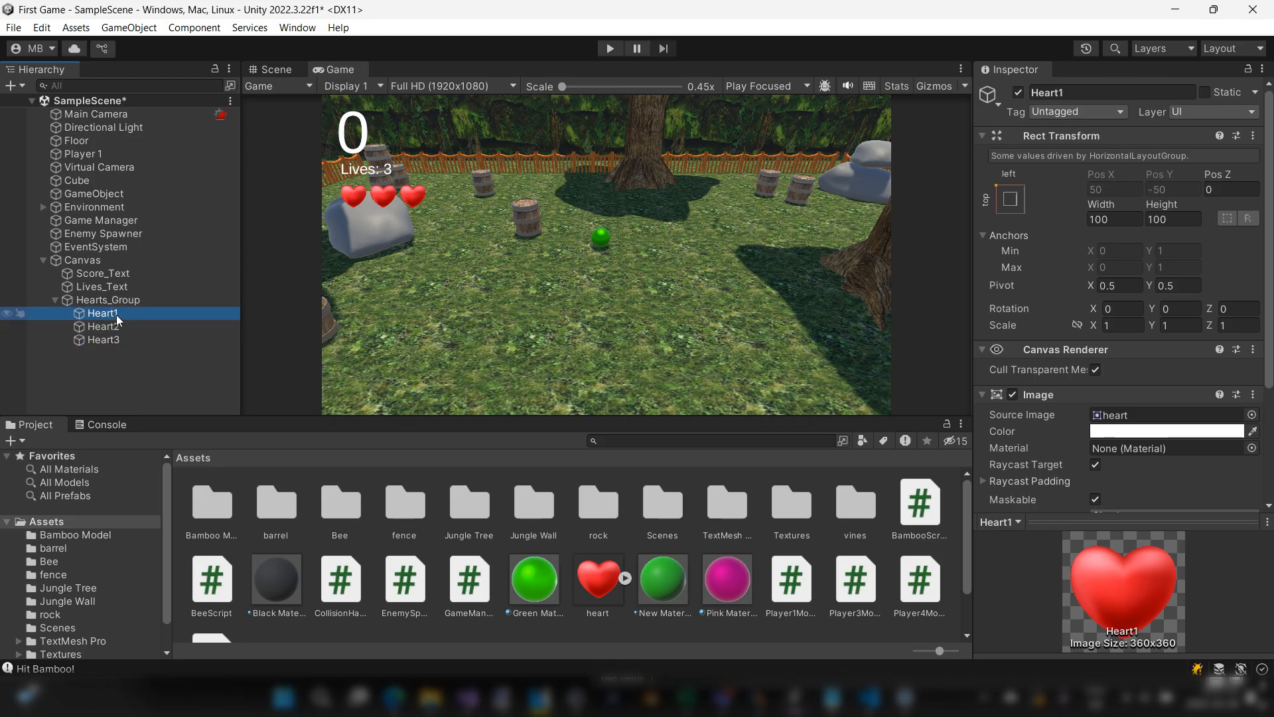
click(128, 341)
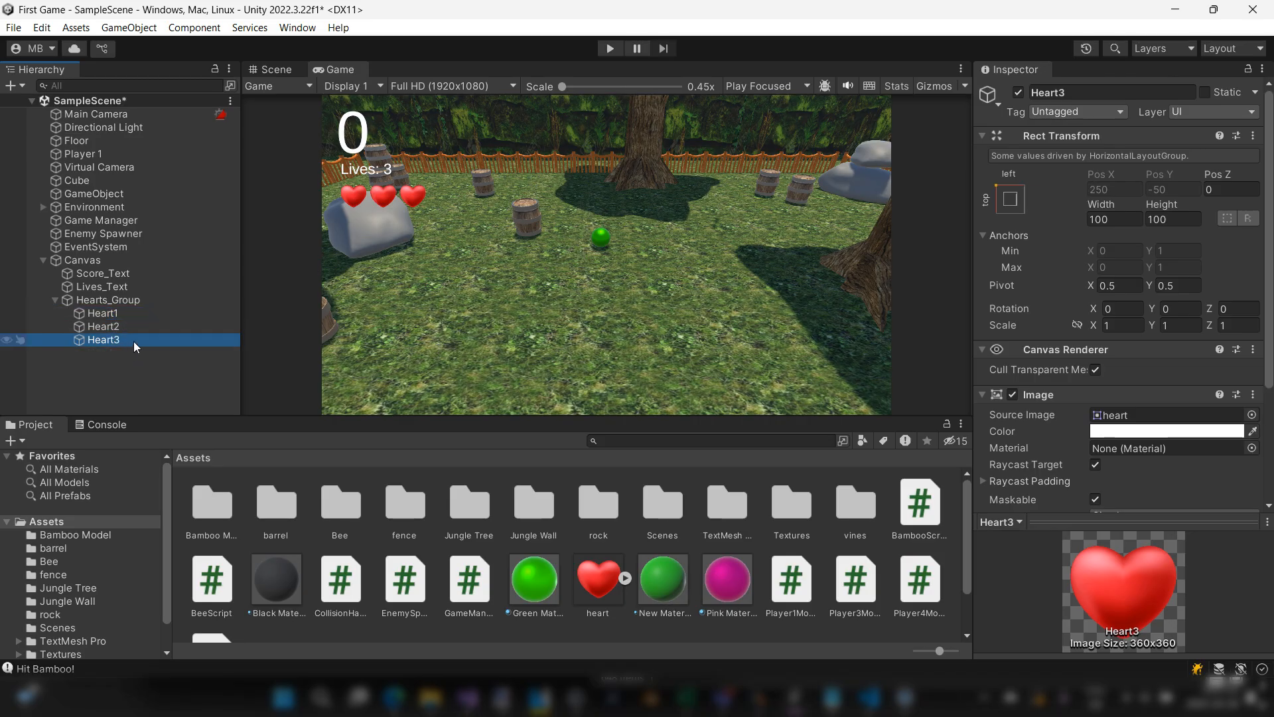
key(alt+Tab)
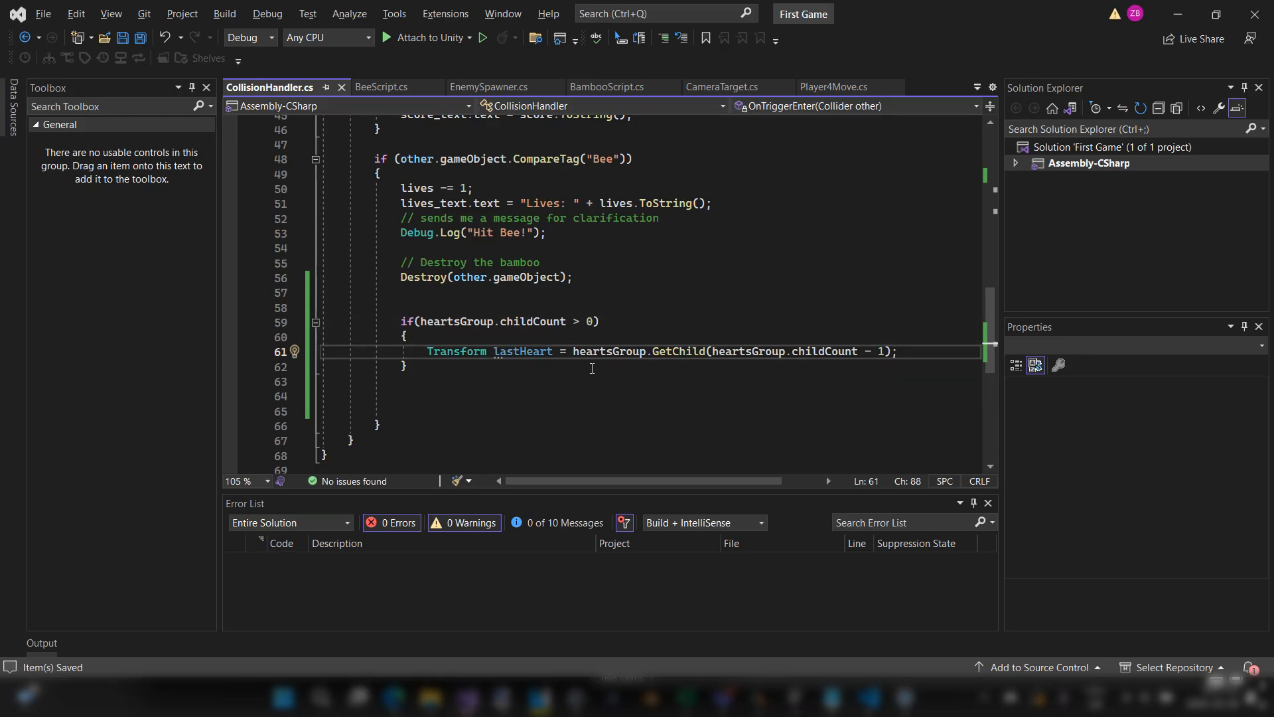
key(alt+Tab)
click(126, 339)
click(122, 359)
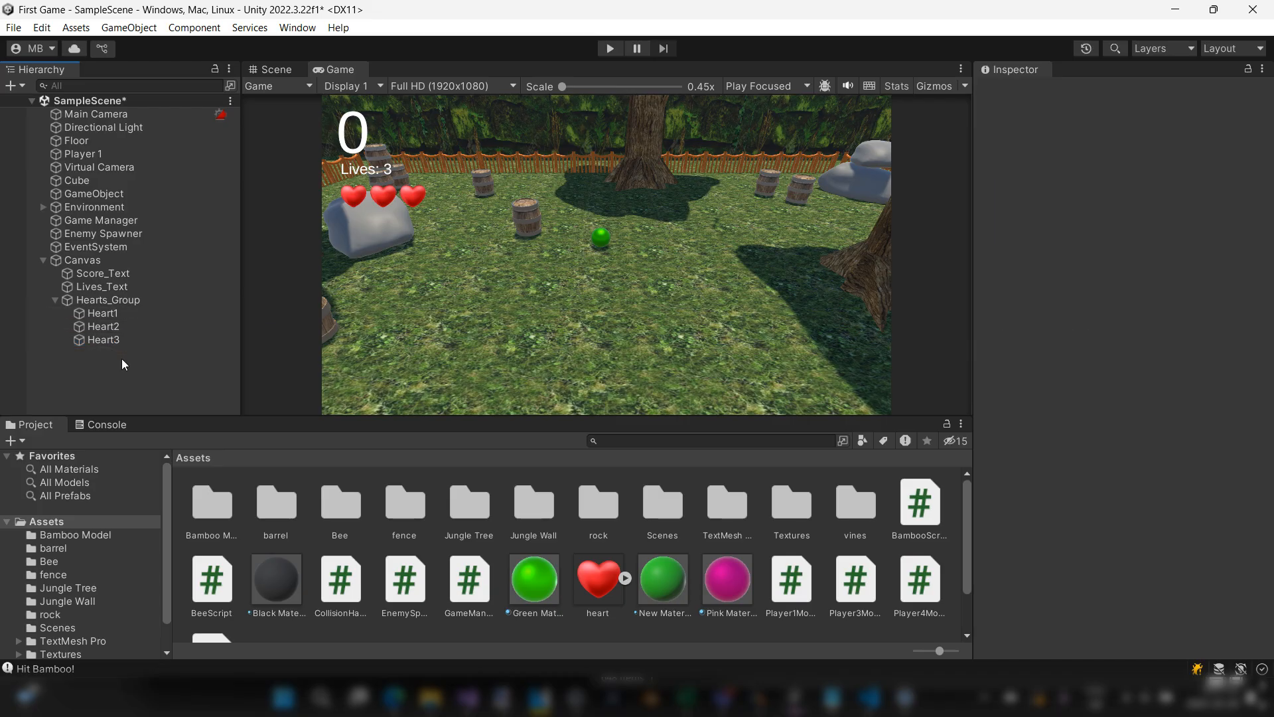
click(113, 316)
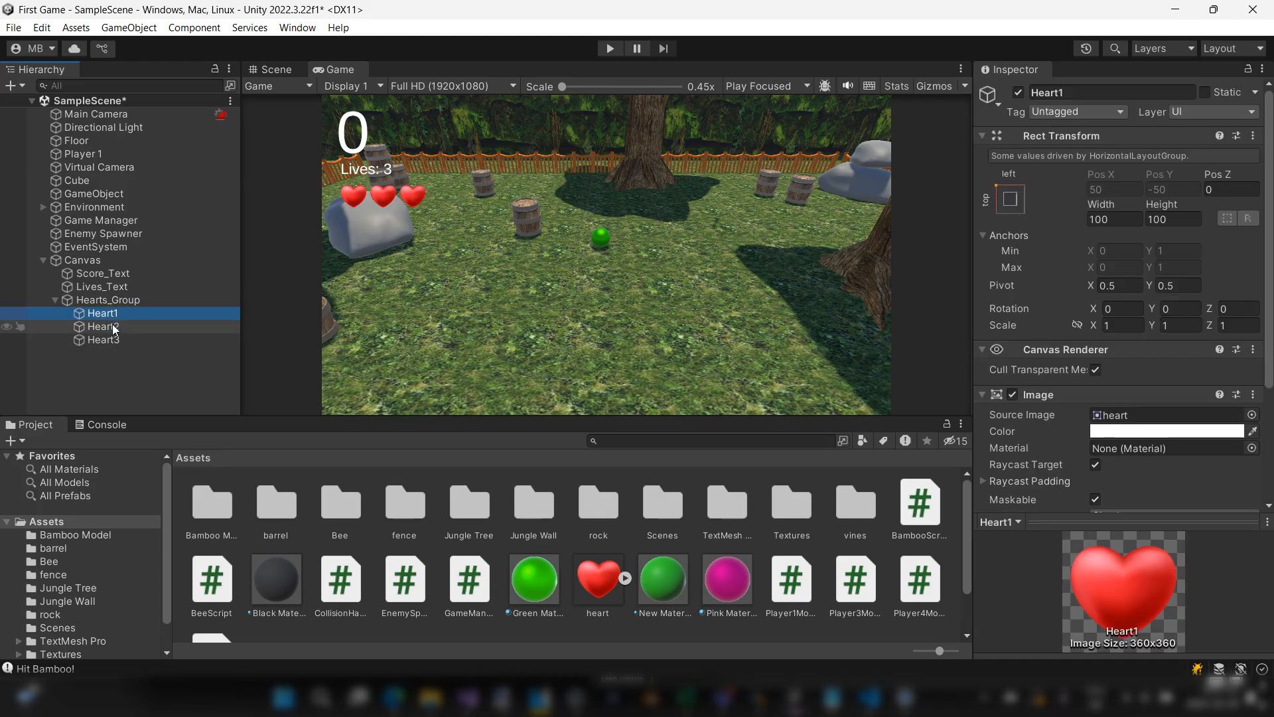
click(113, 328)
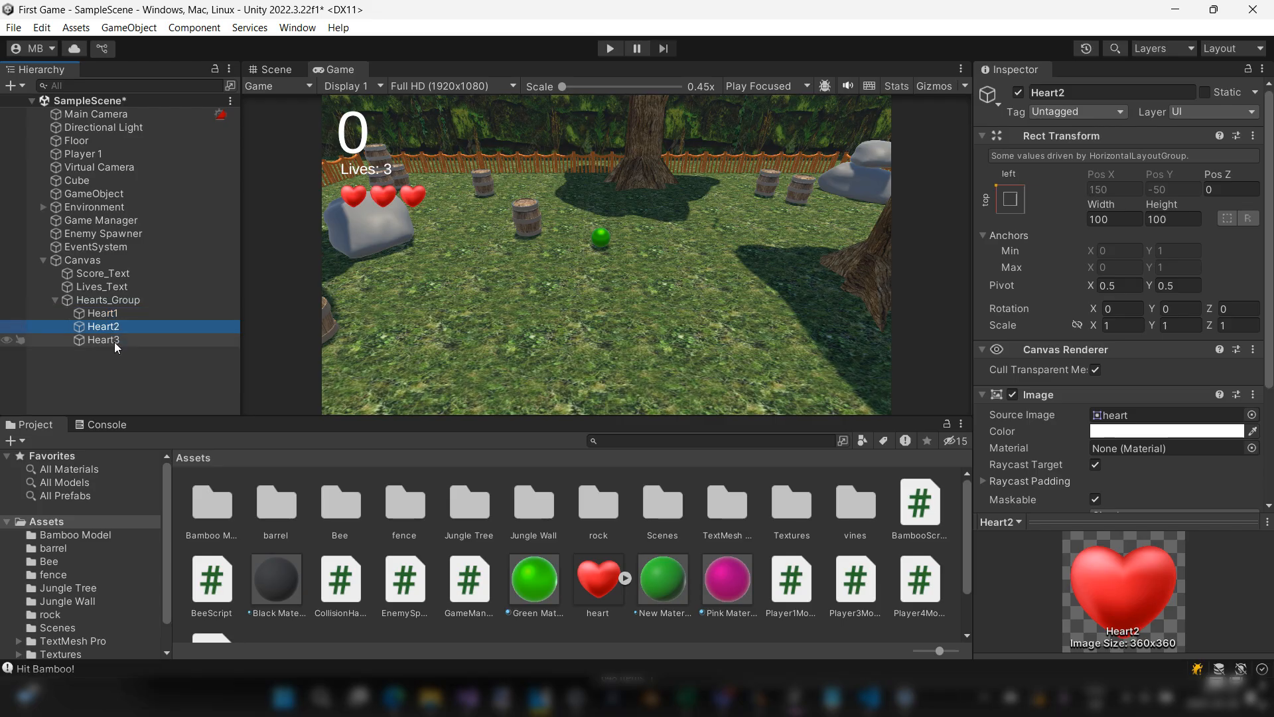
click(115, 341)
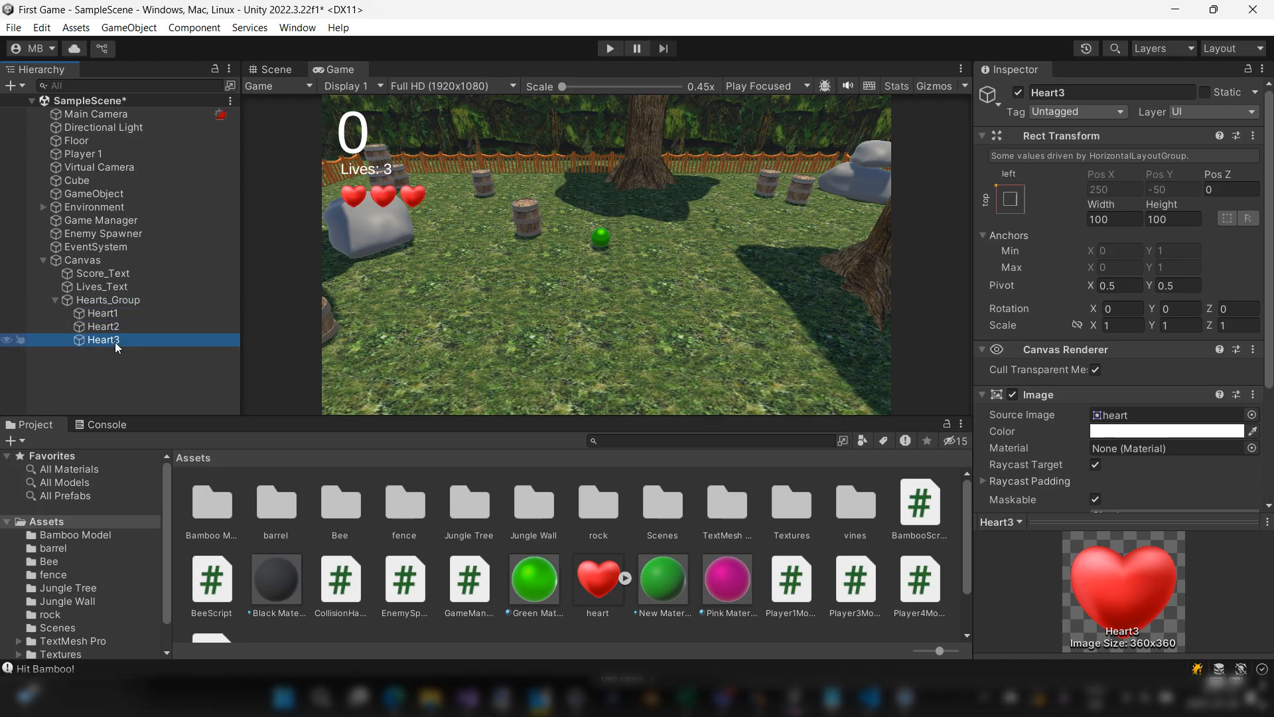
key(alt+Tab)
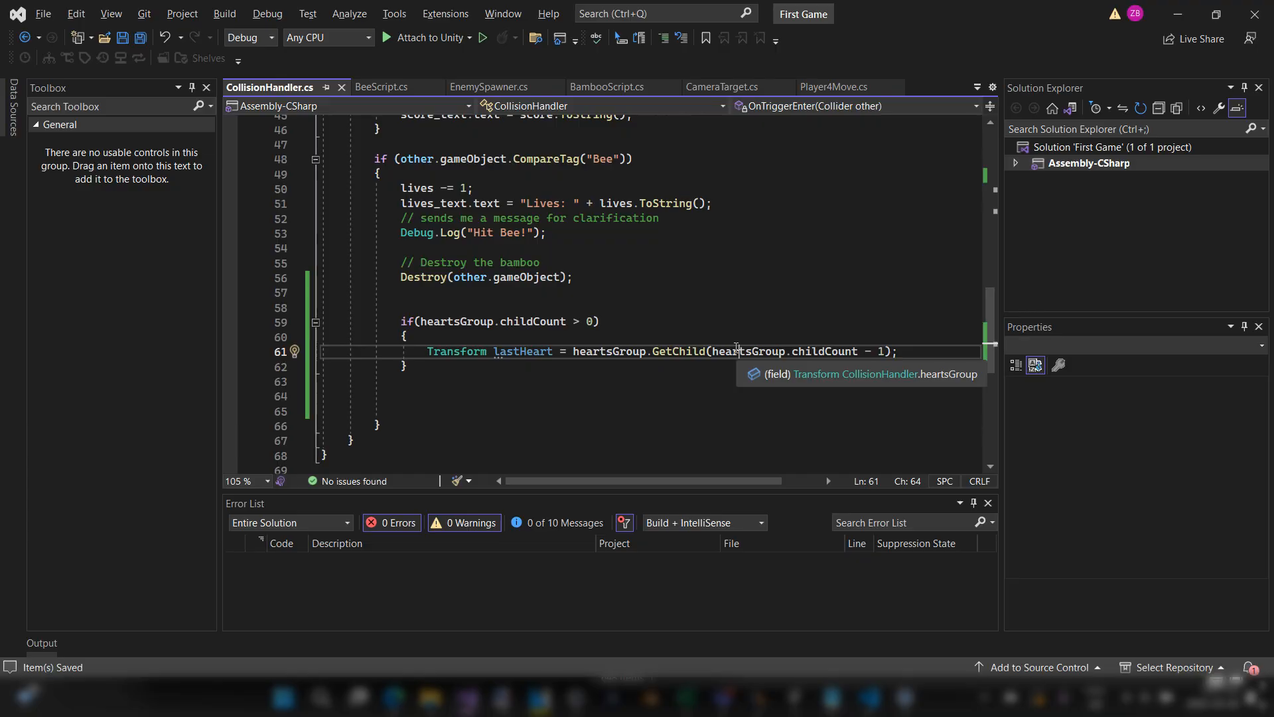
Step: Review the heartsGroup.childCount - 1 index in the GetChild call and compare it with Heart3's place in Unity's Hearts_Group
drag(707, 352, 857, 365)
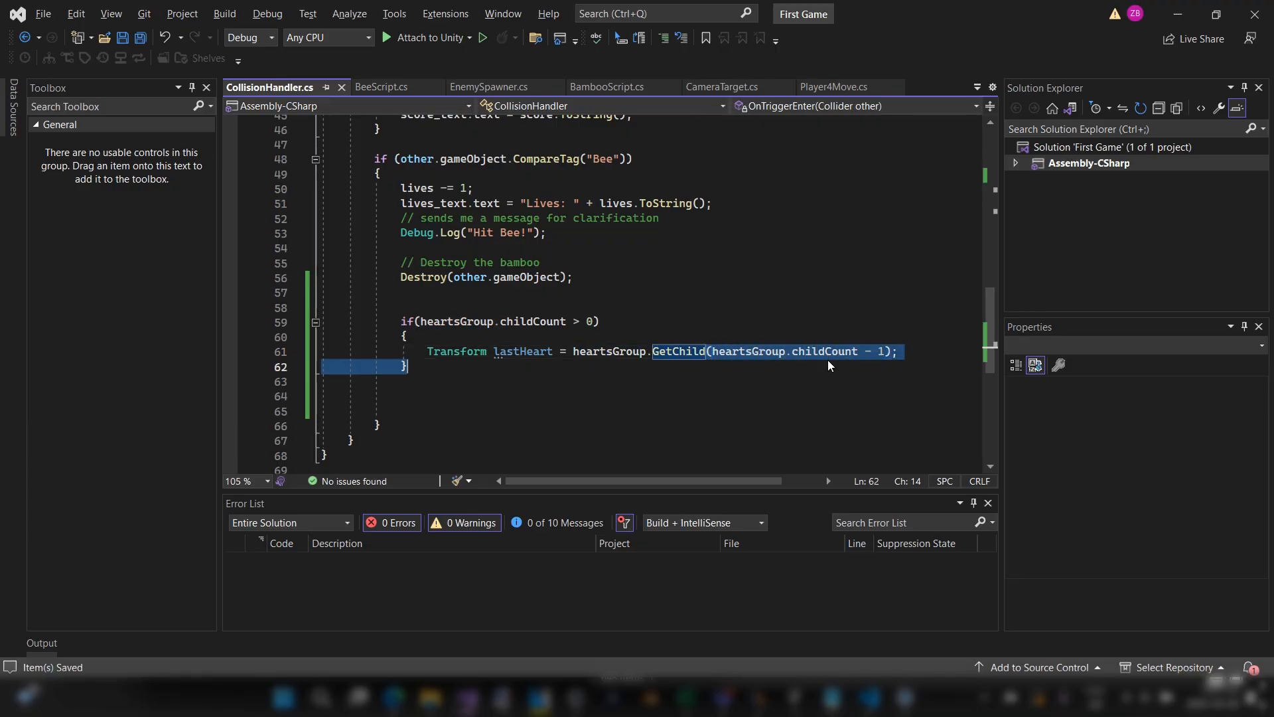
click(860, 363)
click(859, 353)
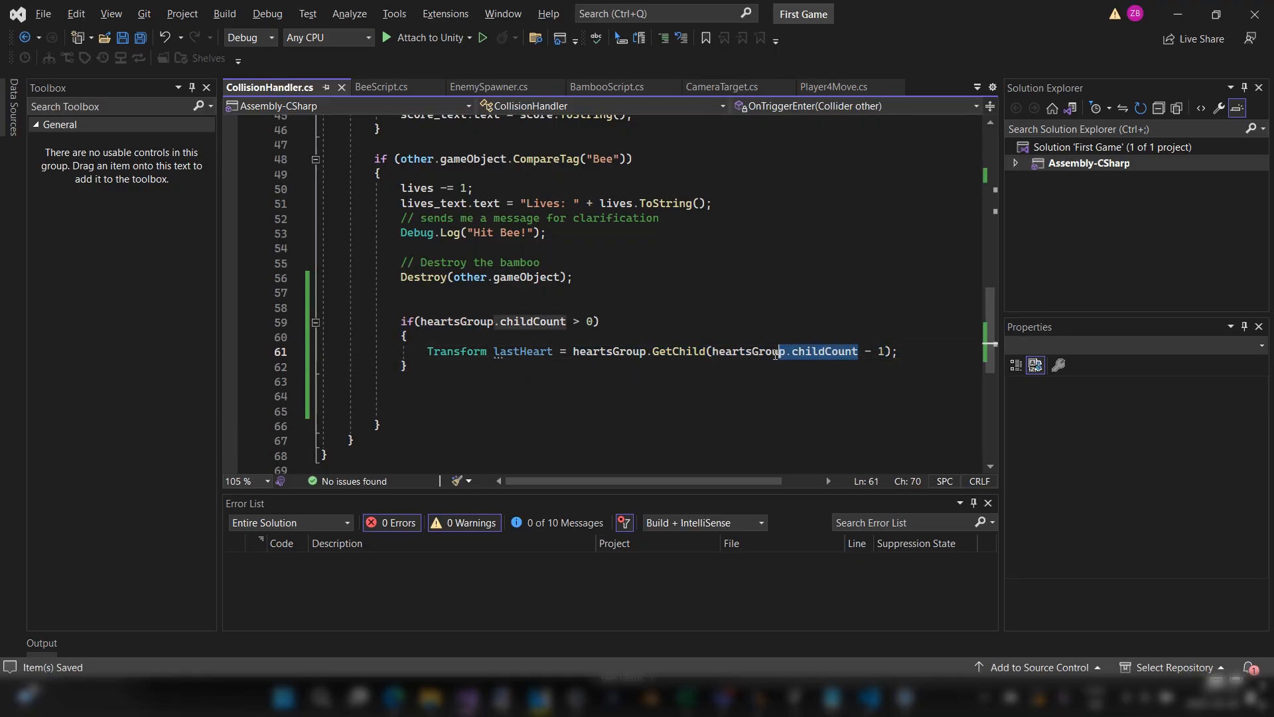
click(725, 353)
click(848, 352)
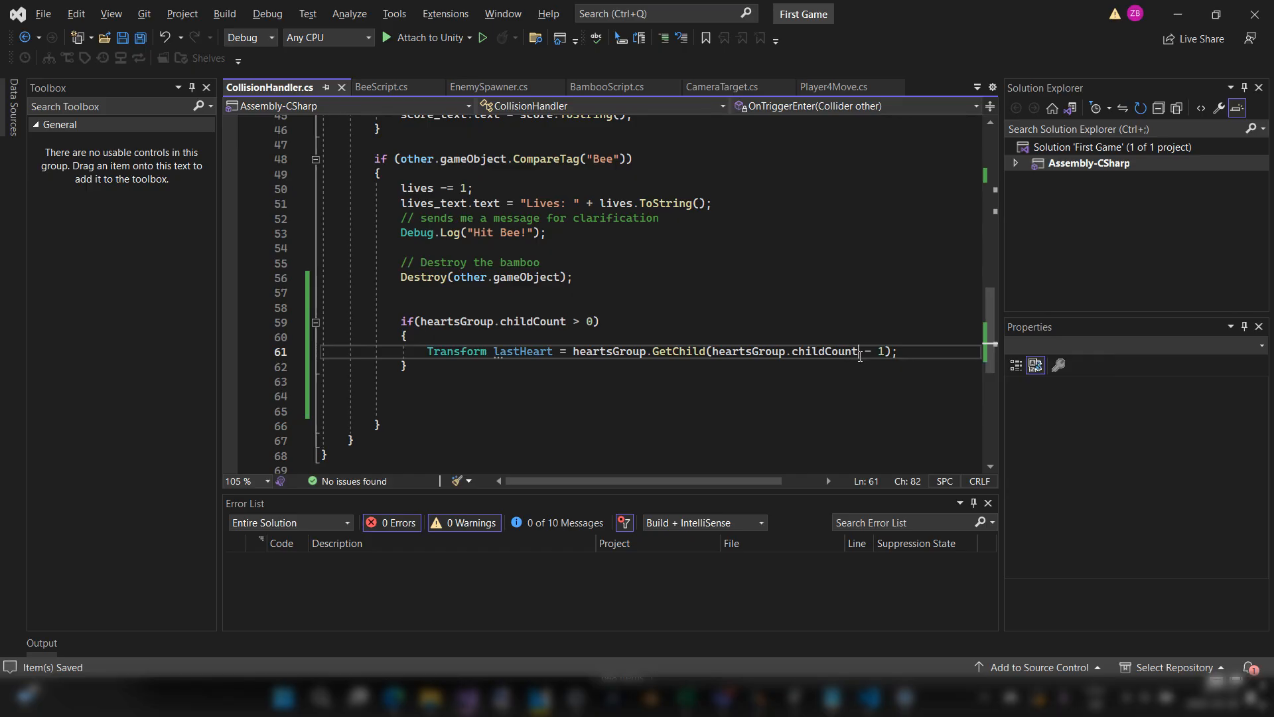
click(877, 352)
key(alt+Tab)
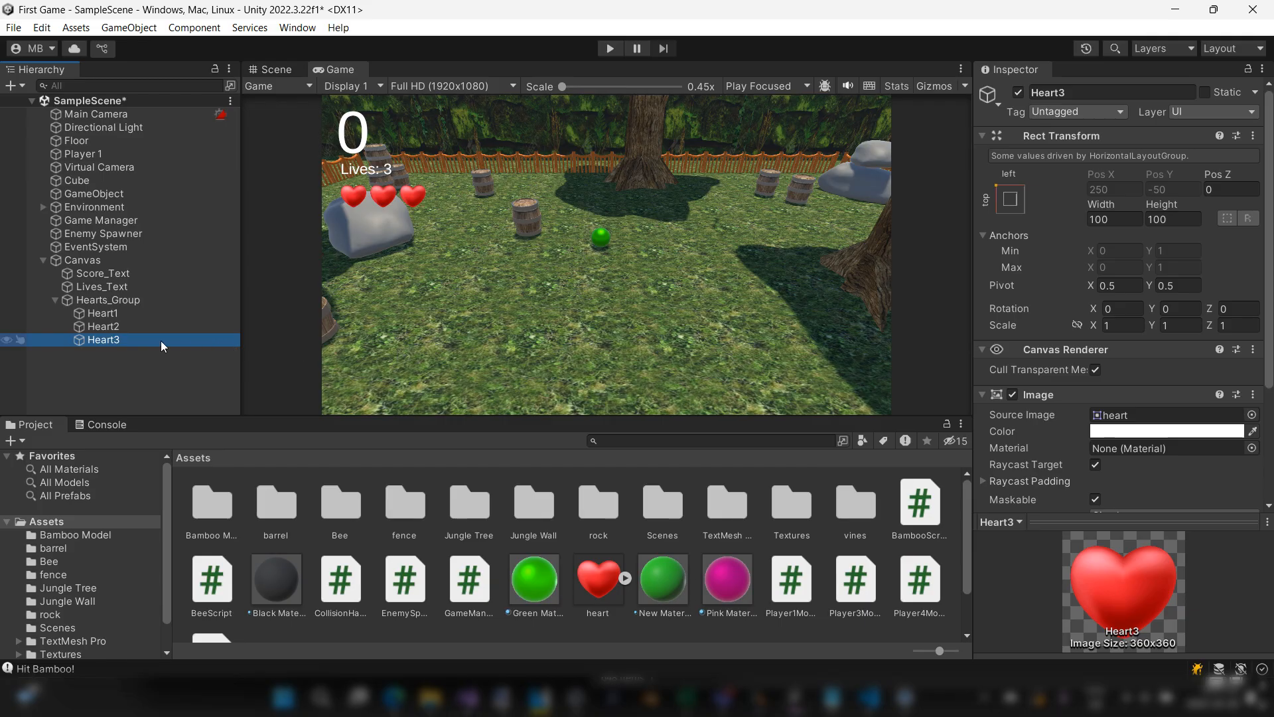
click(138, 333)
click(135, 339)
key(alt+Tab)
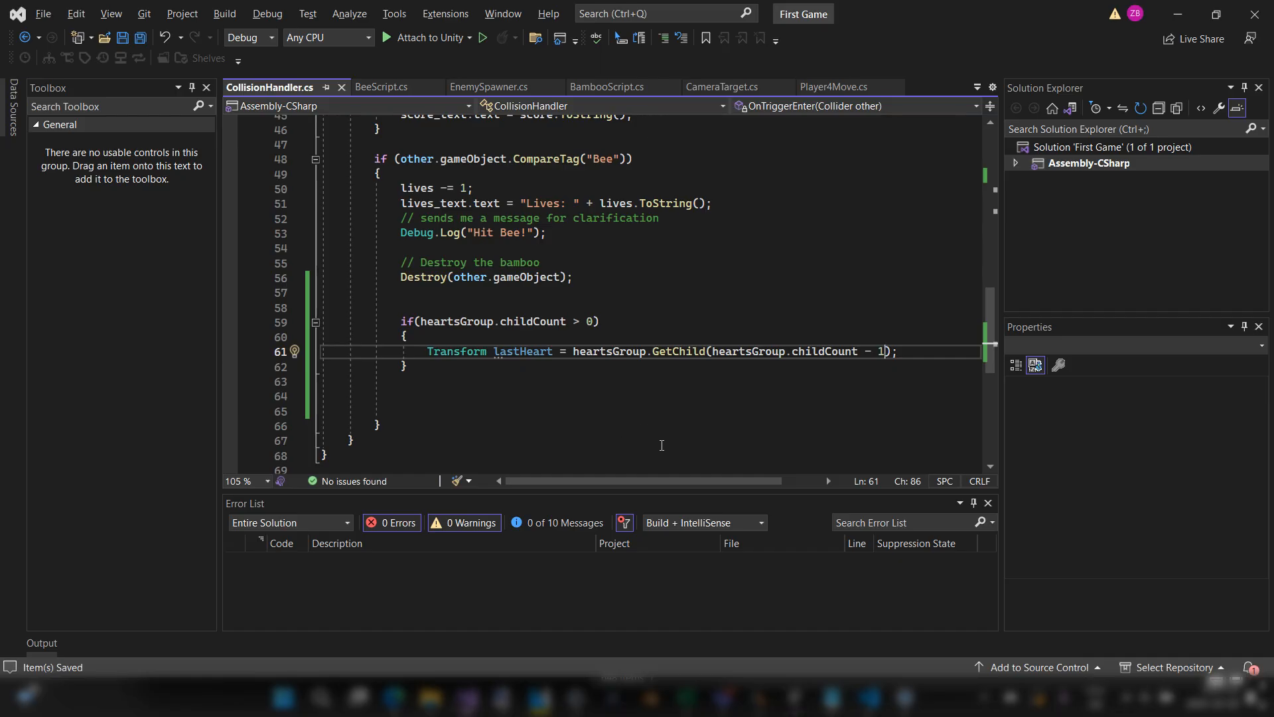
Step: Add a Destroy(lastHeart); statement below the lastHeart assignment inside the childCount if block and save the script
key(Return)
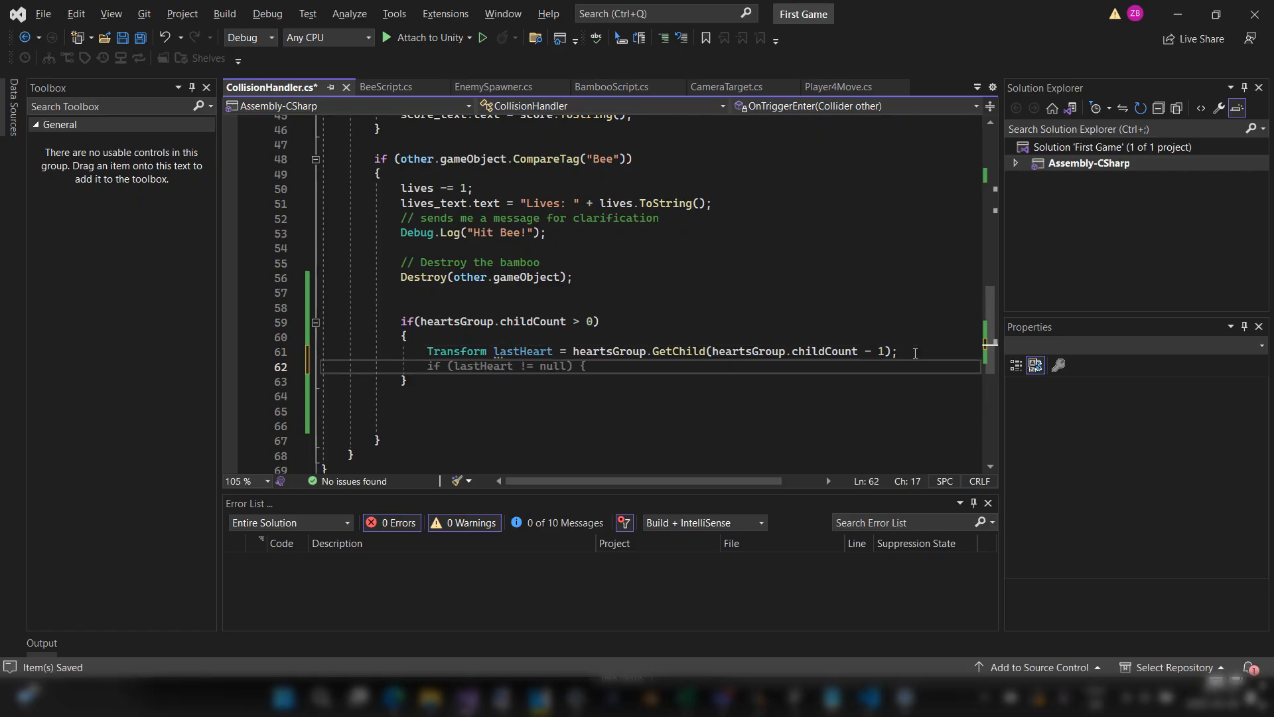
double_click(539, 353)
click(591, 369)
text(Destroy)
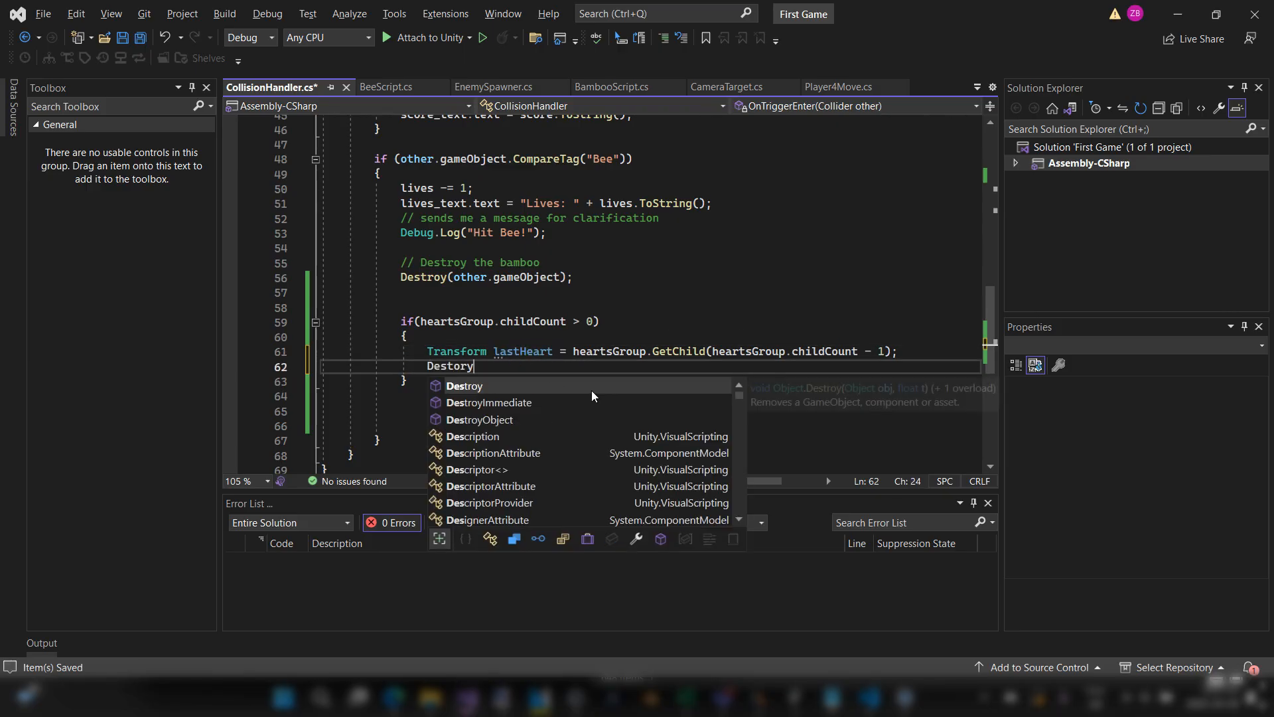
text((lastHeart)
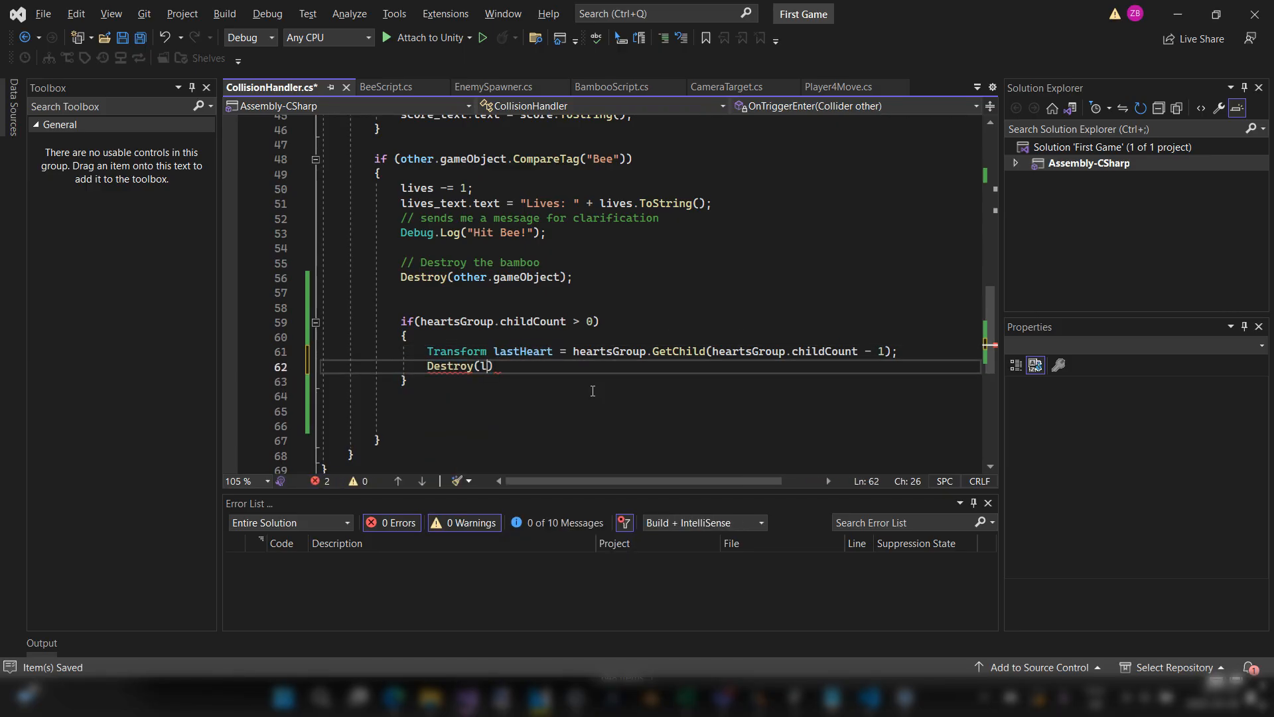
text();)
click(593, 381)
key(ctrl+s)
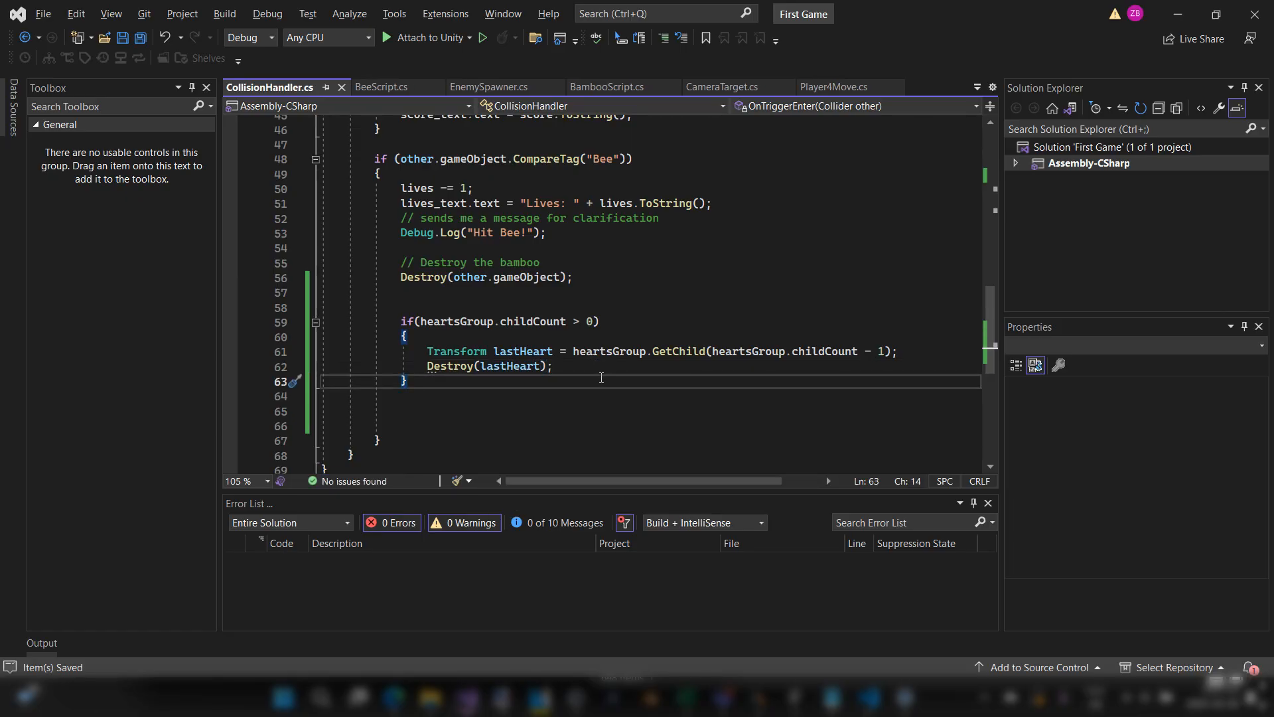
Step: Extend the argument of the new Destroy call to lastHeart.gameObject and save the script
click(542, 367)
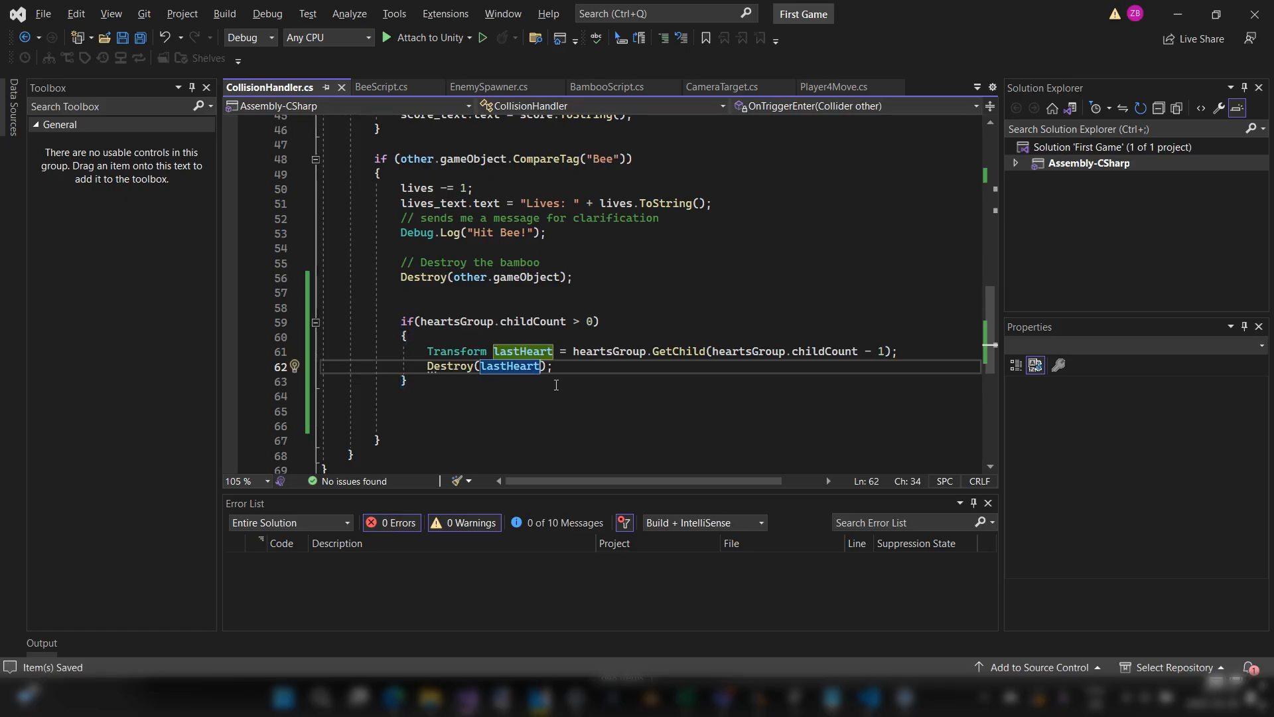
double_click(465, 352)
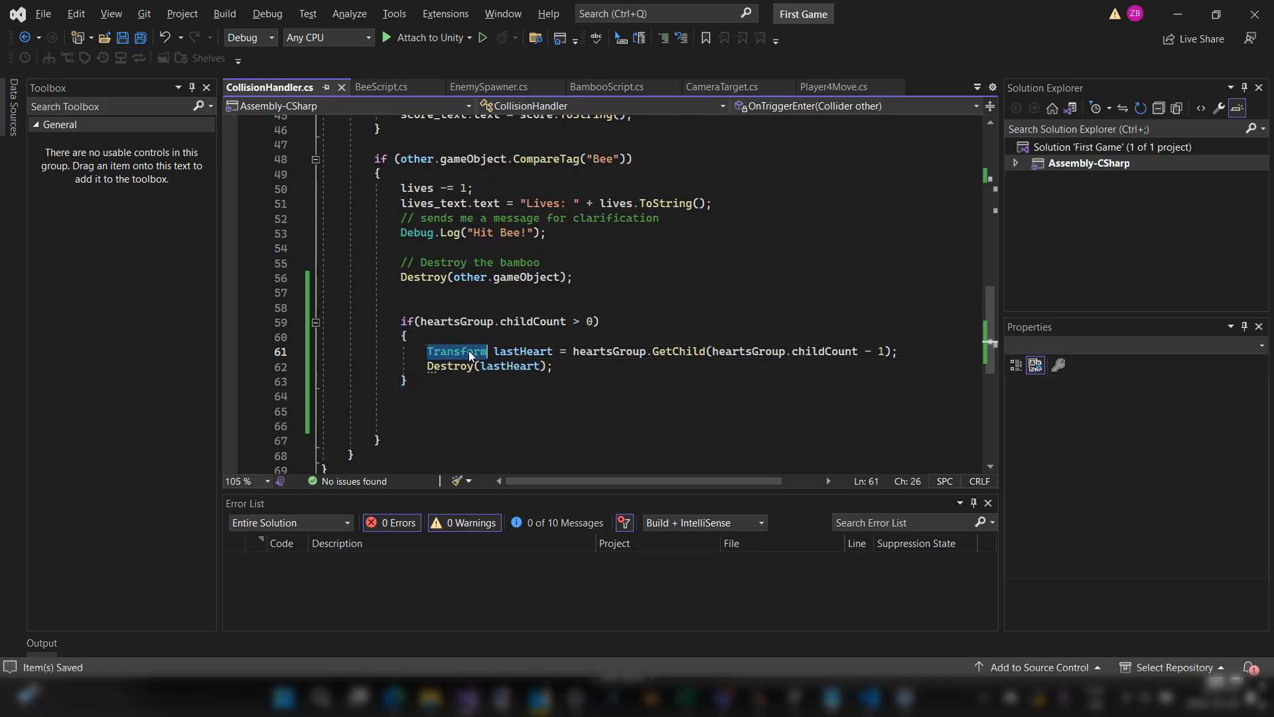
click(543, 367)
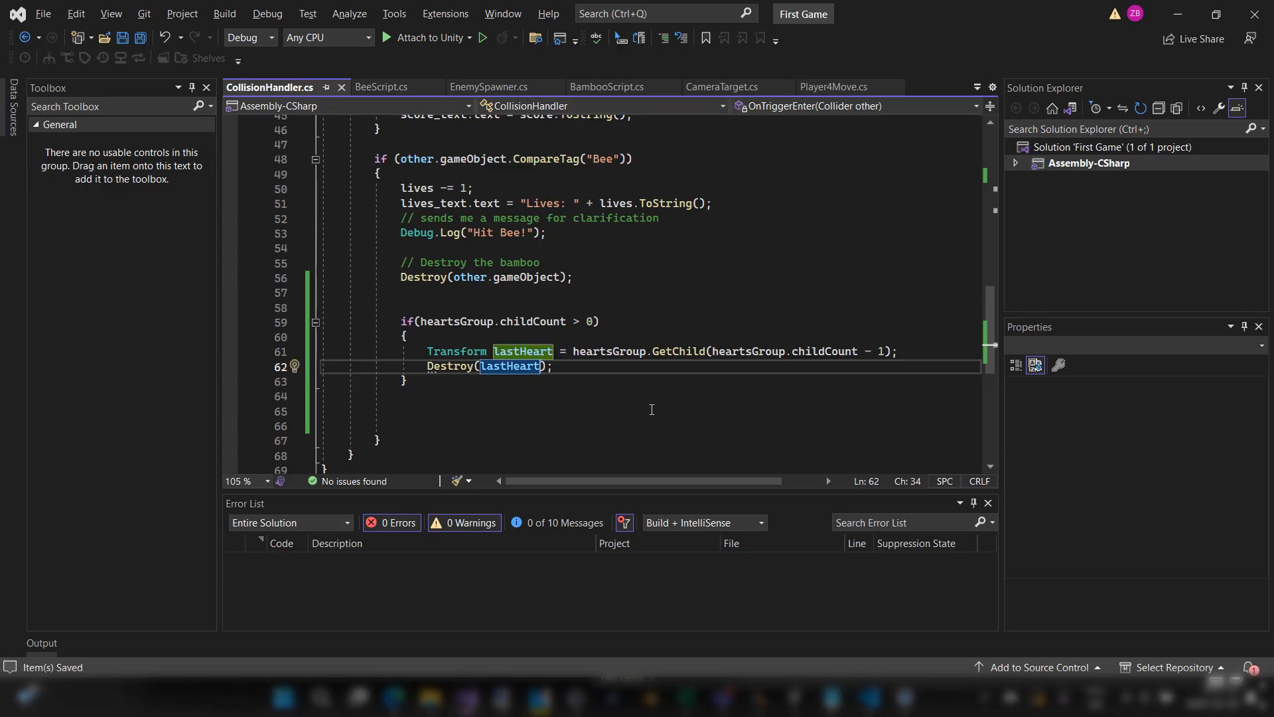
text(.gameObject)
key(ctrl+s)
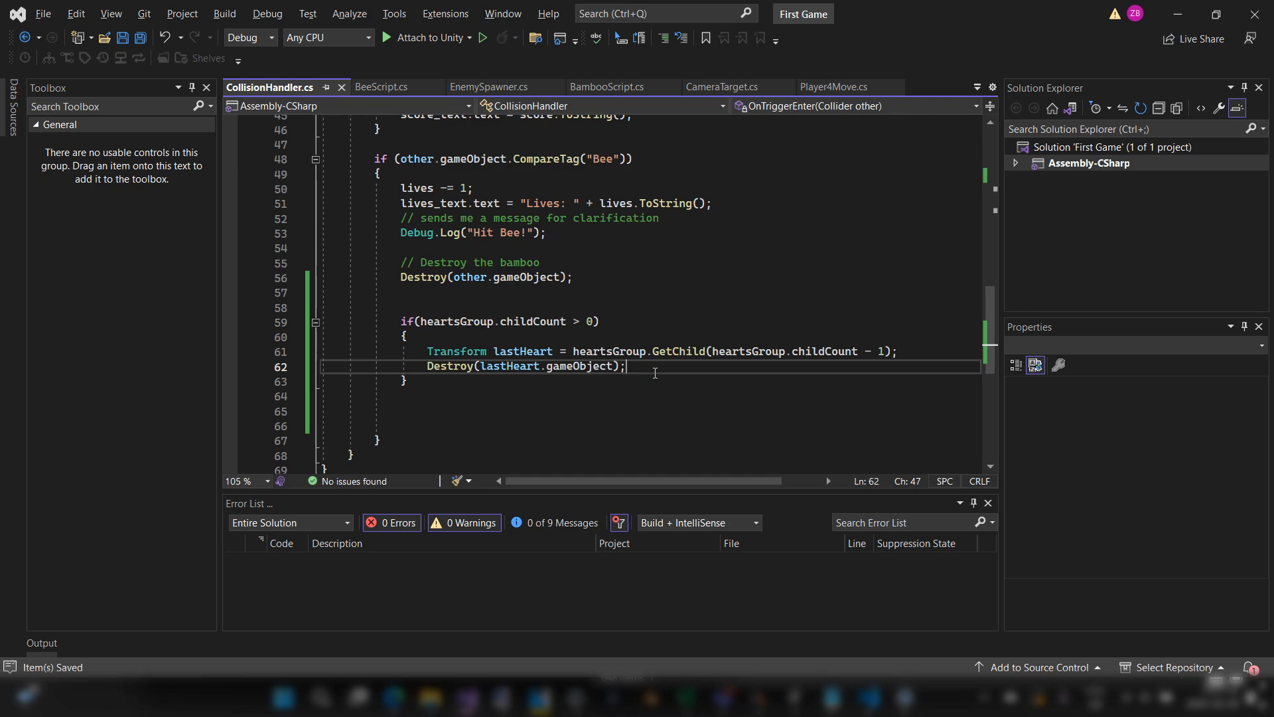
Step: Remove the surplus blank lines below the heartsGroup.childCount if block and save the script
drag(453, 383, 379, 327)
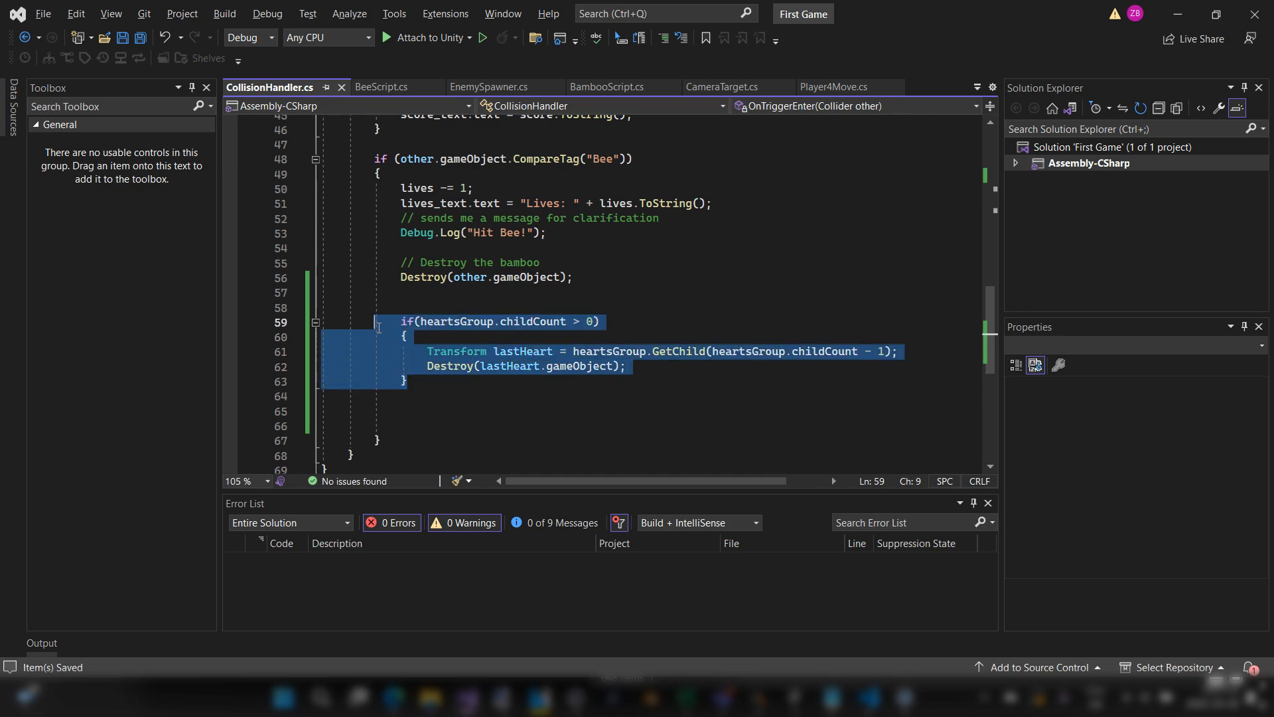
click(434, 385)
click(412, 426)
key(BackSpace)
key(BackSpace)
key(ctrl+s)
key(Left)
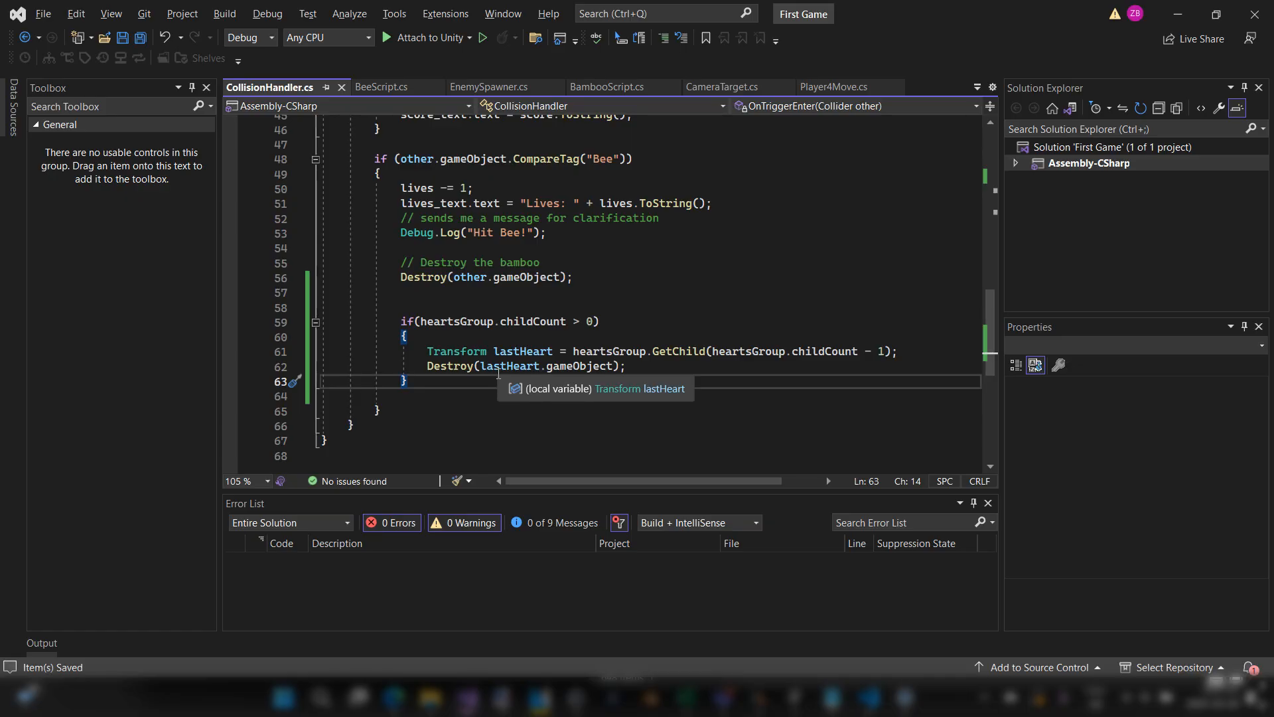
drag(464, 382, 339, 325)
drag(435, 384, 335, 309)
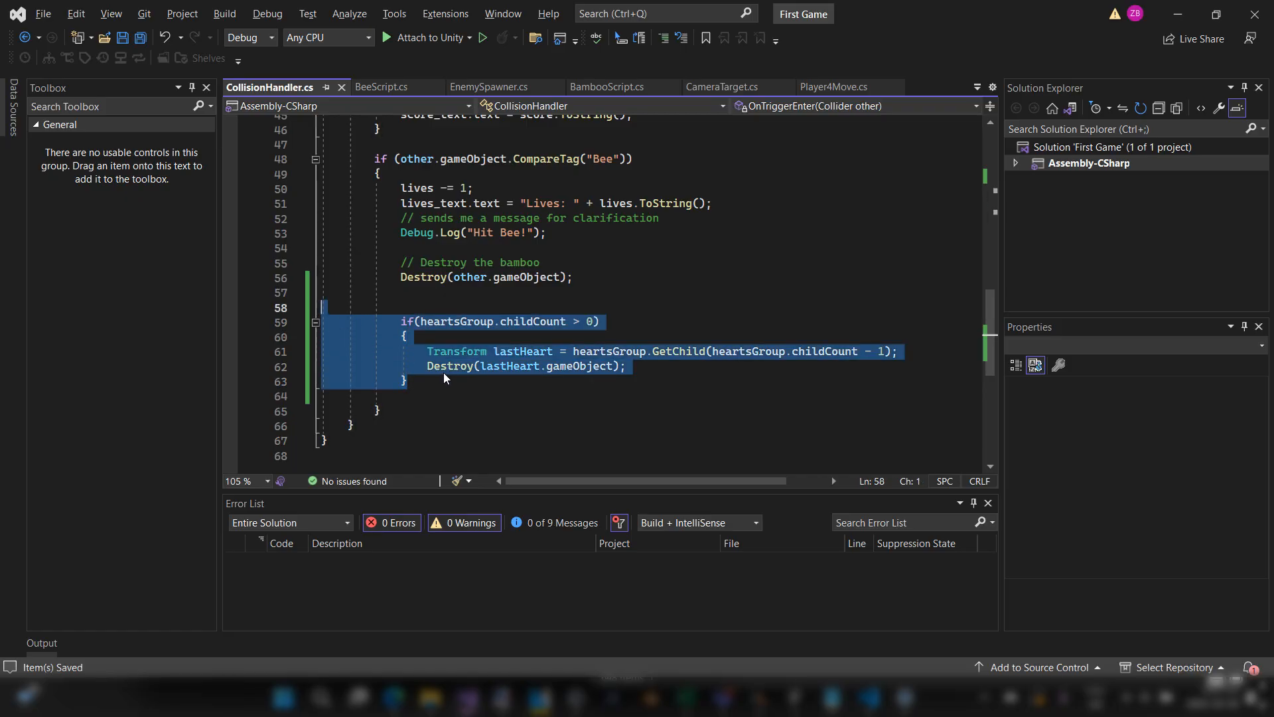
click(448, 372)
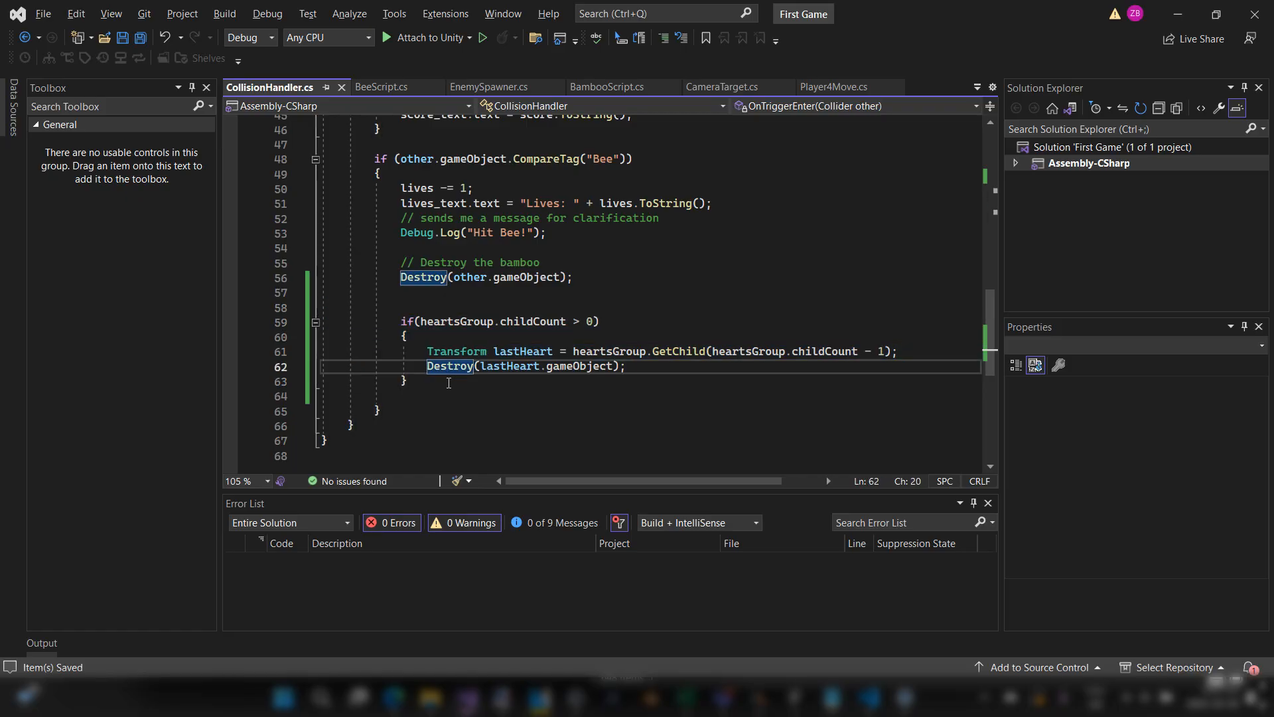
Step: Switch to Unity and assign Hearts_Group to the Hearts Group field of Player 1's Collision Handler script
key(alt+Tab)
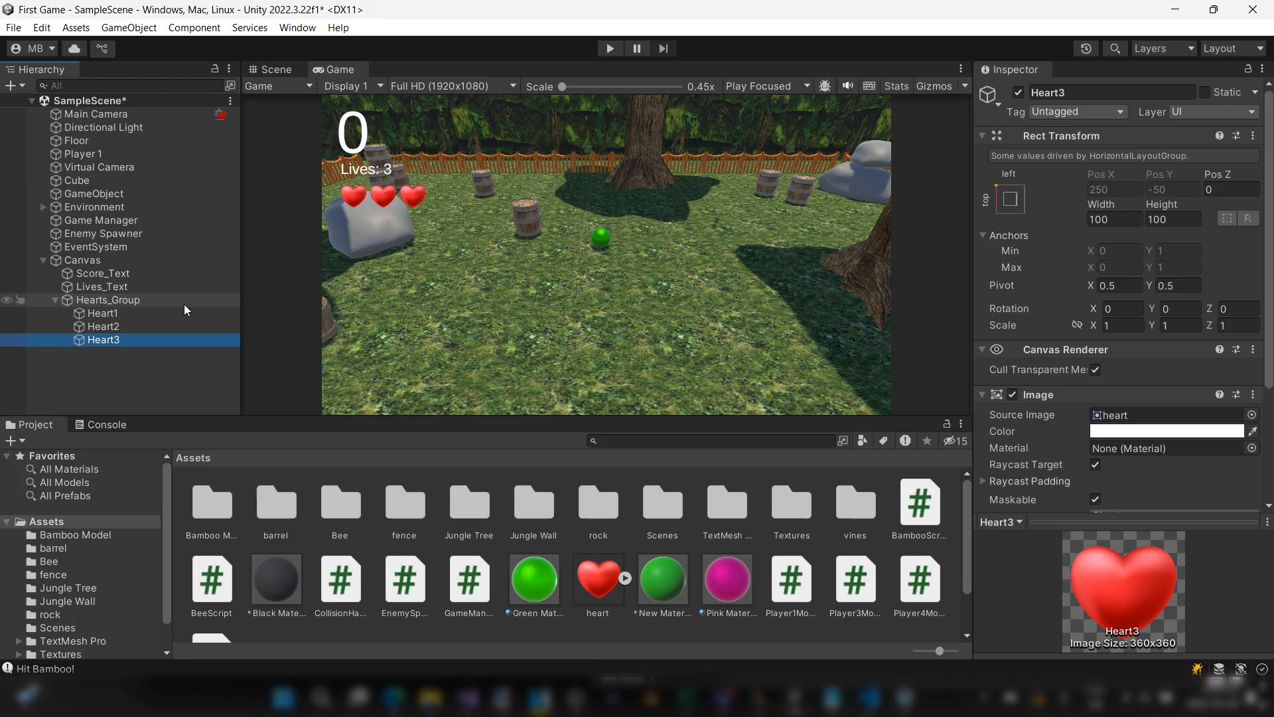
click(105, 155)
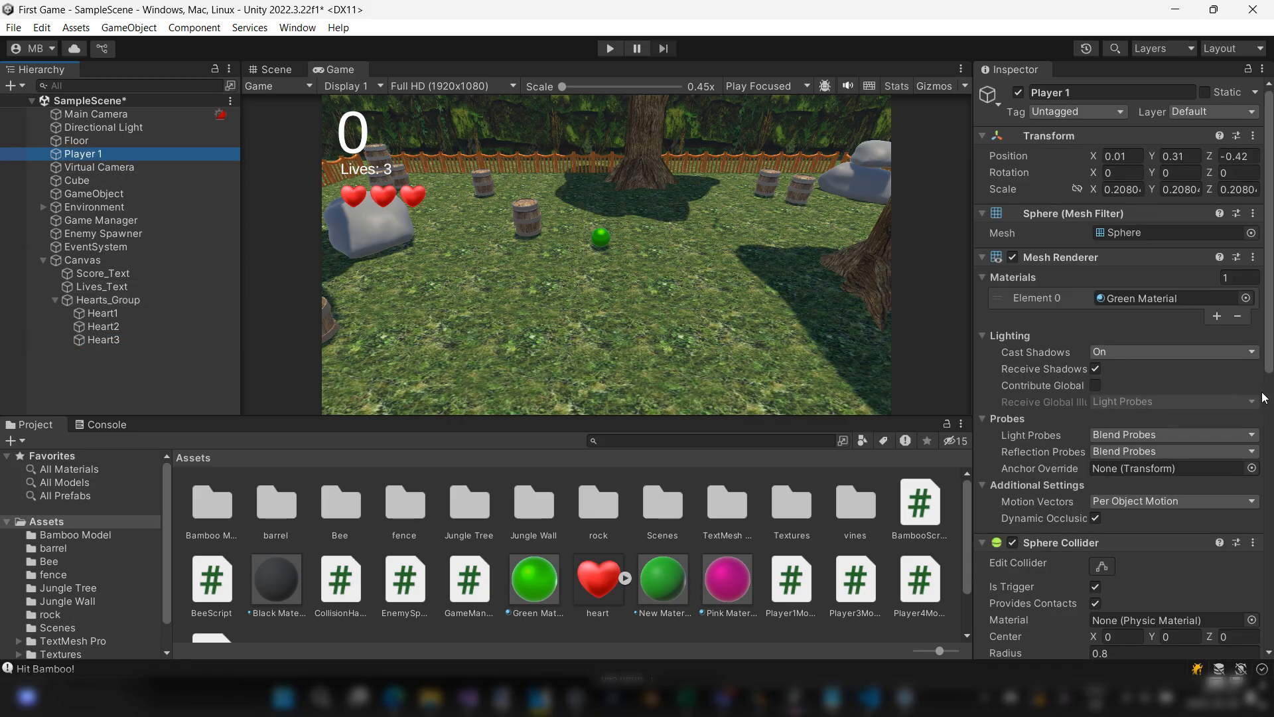
scroll(1194, 401, down, 8)
scroll(1194, 401, down, 5)
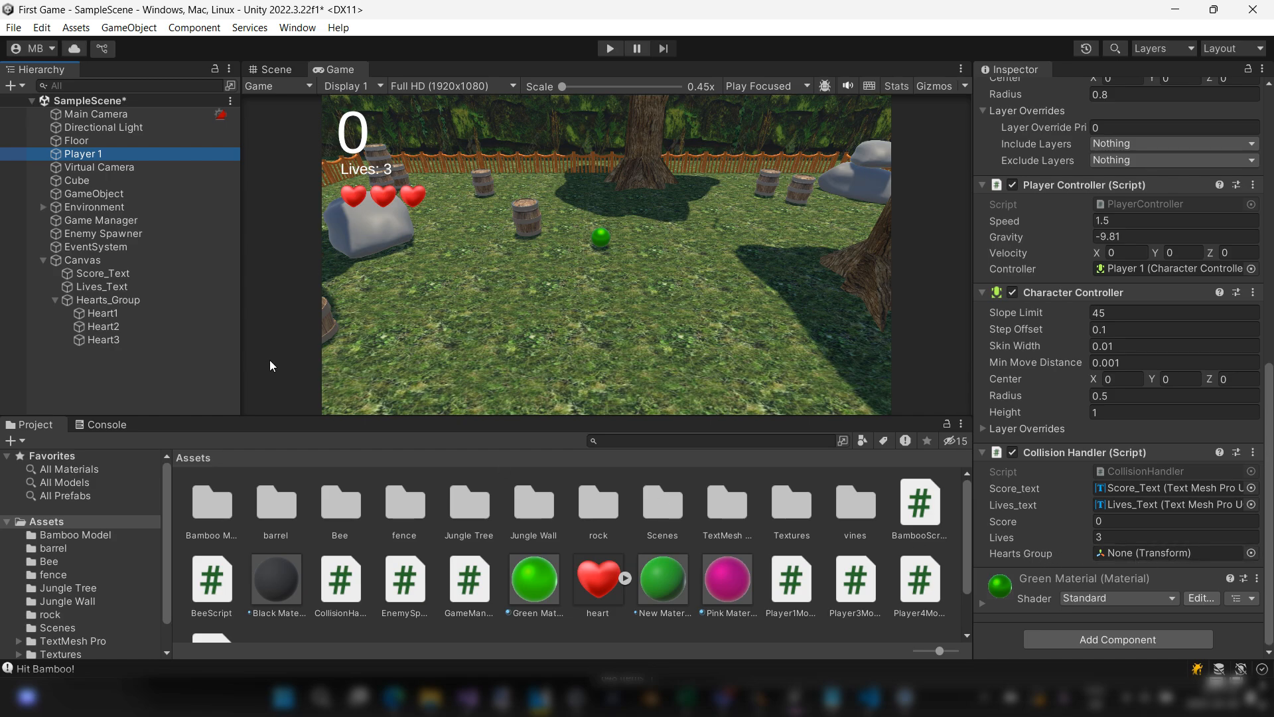
drag(129, 300, 1137, 555)
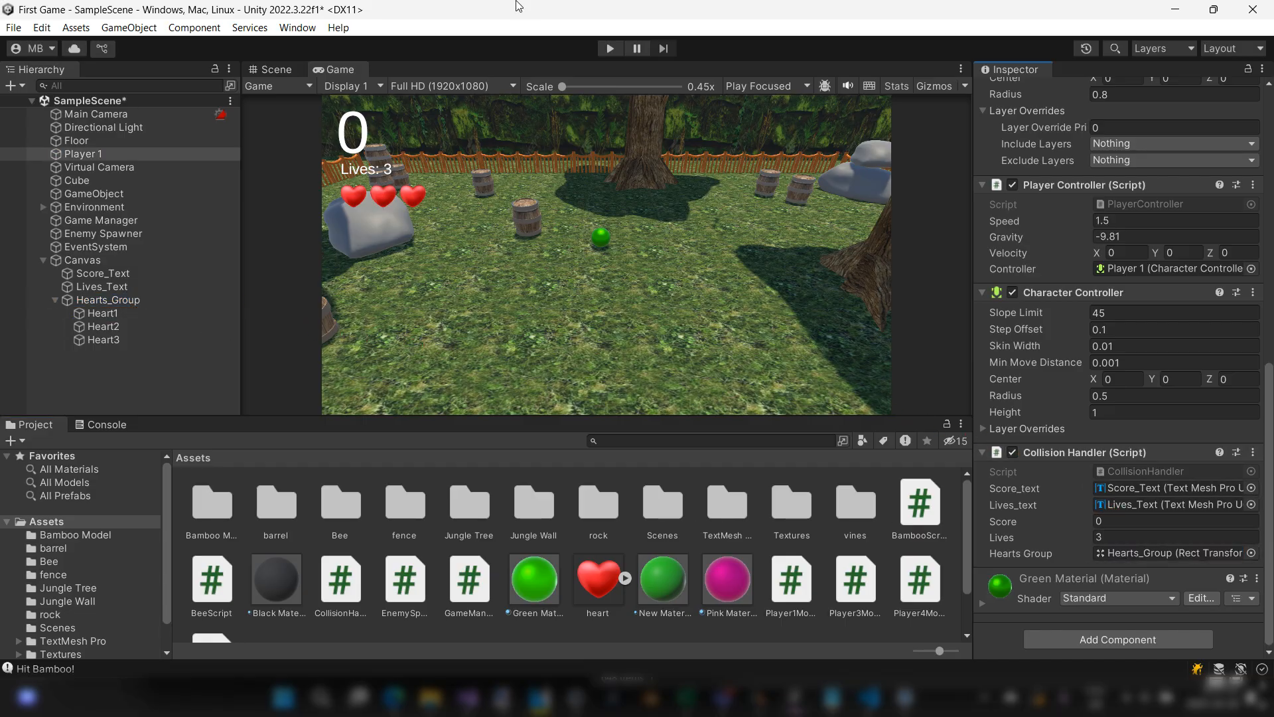
Step: Start play mode, select Heart3 in the hierarchy, and steer the player into a bee to test the heart's removal
click(610, 49)
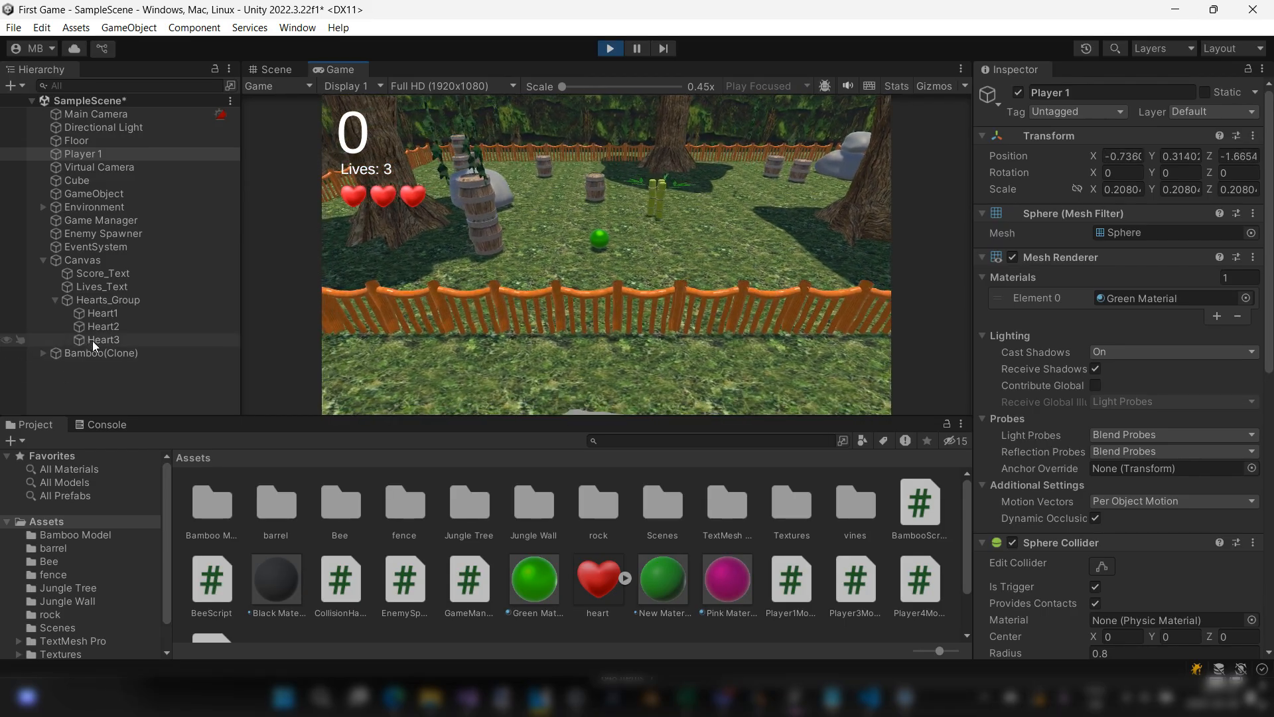
click(106, 340)
click(669, 268)
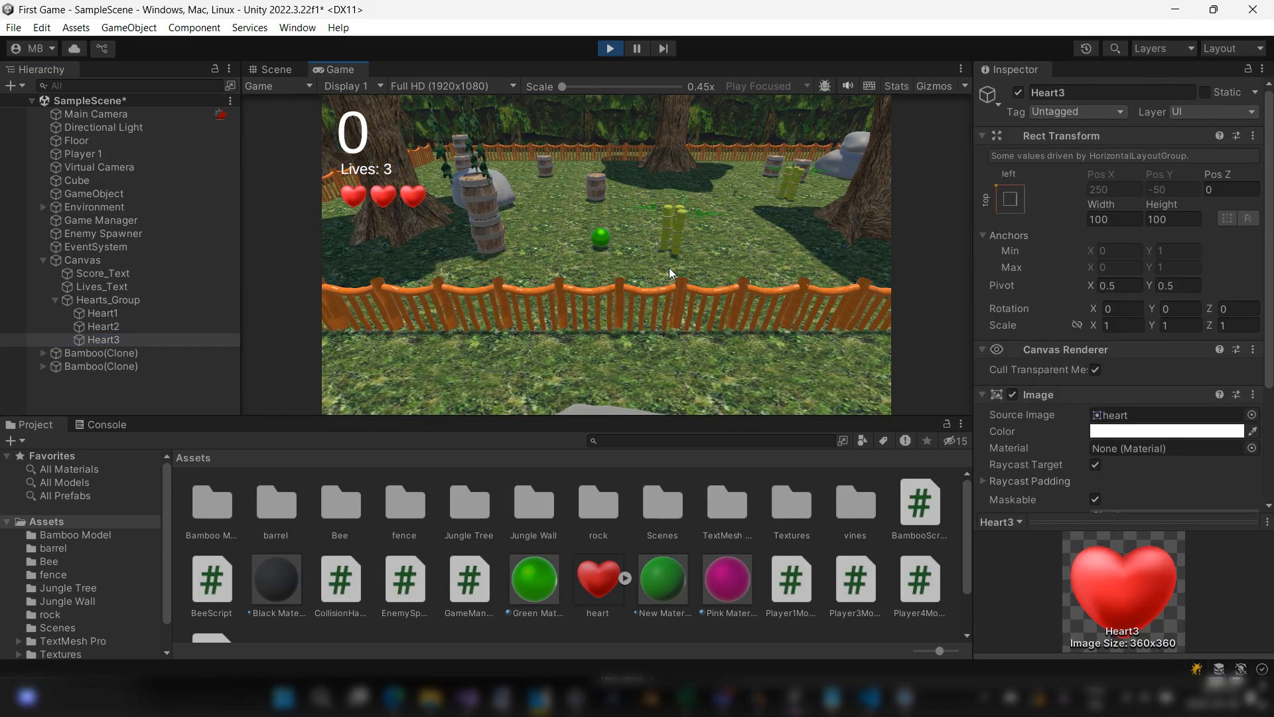
key(a)
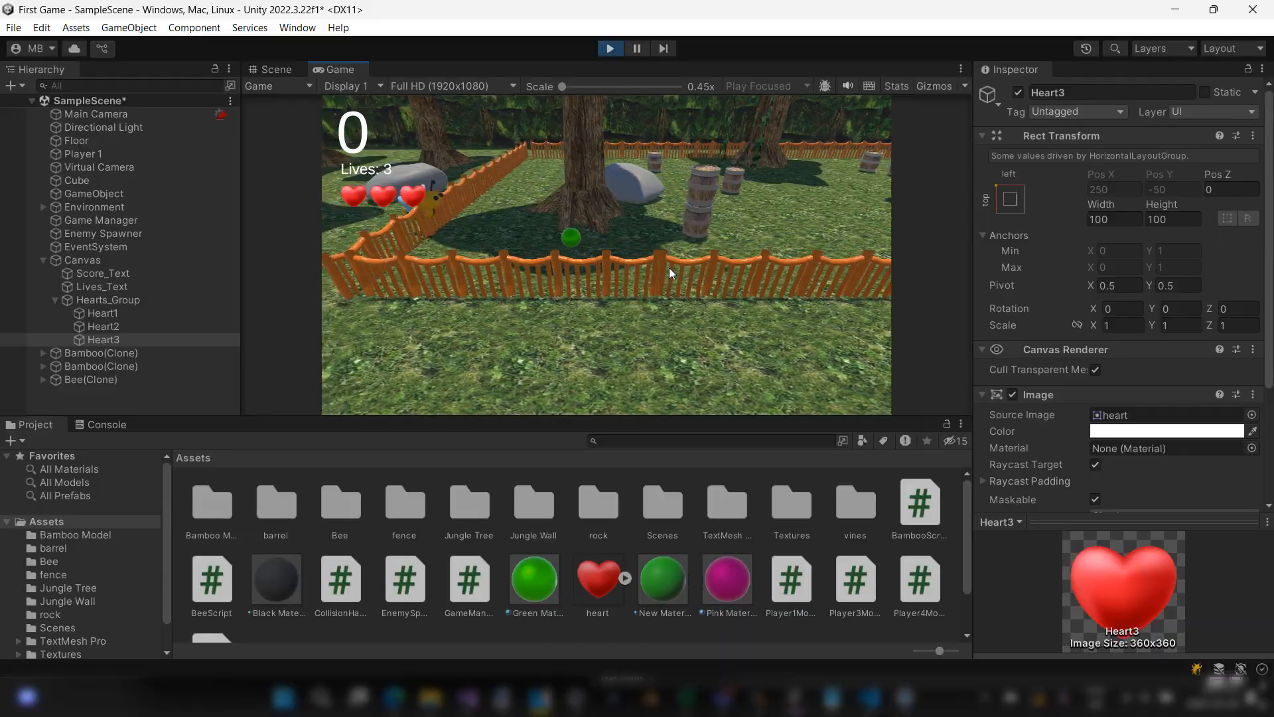
key(d)
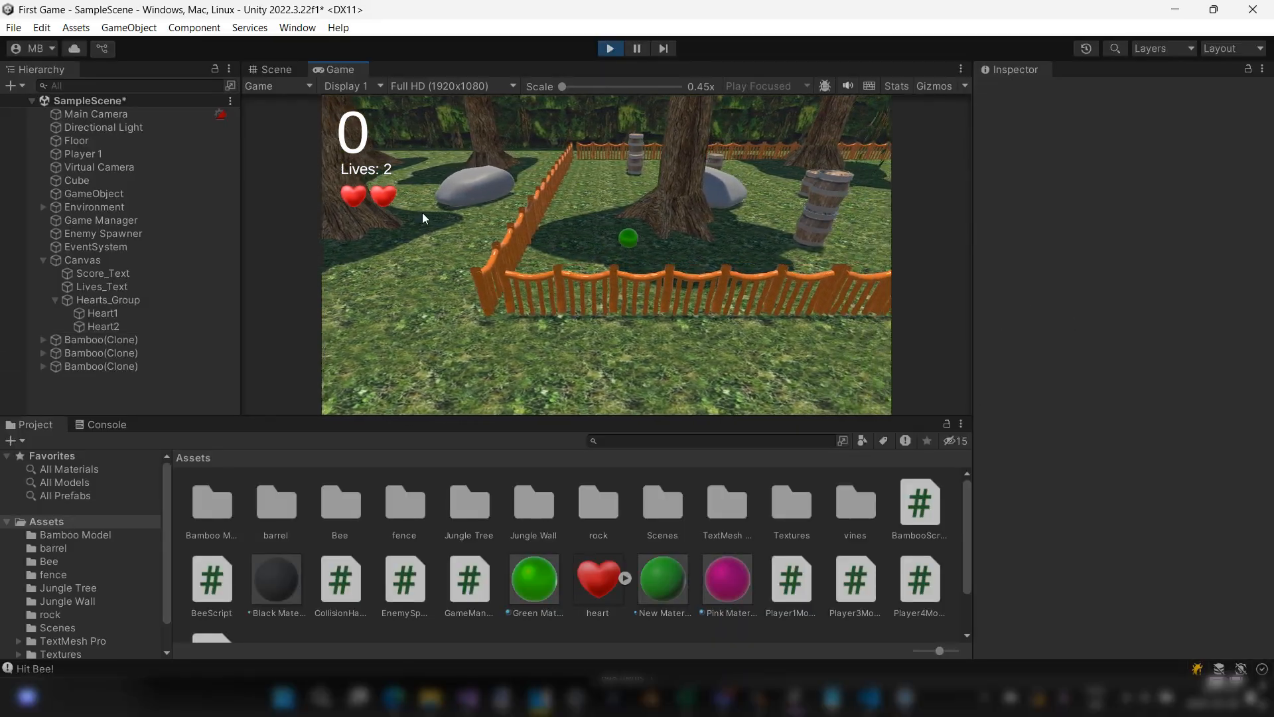
Step: Steer the player across the arena into a second bee to test the removal of Heart2
key(s)
key(w)
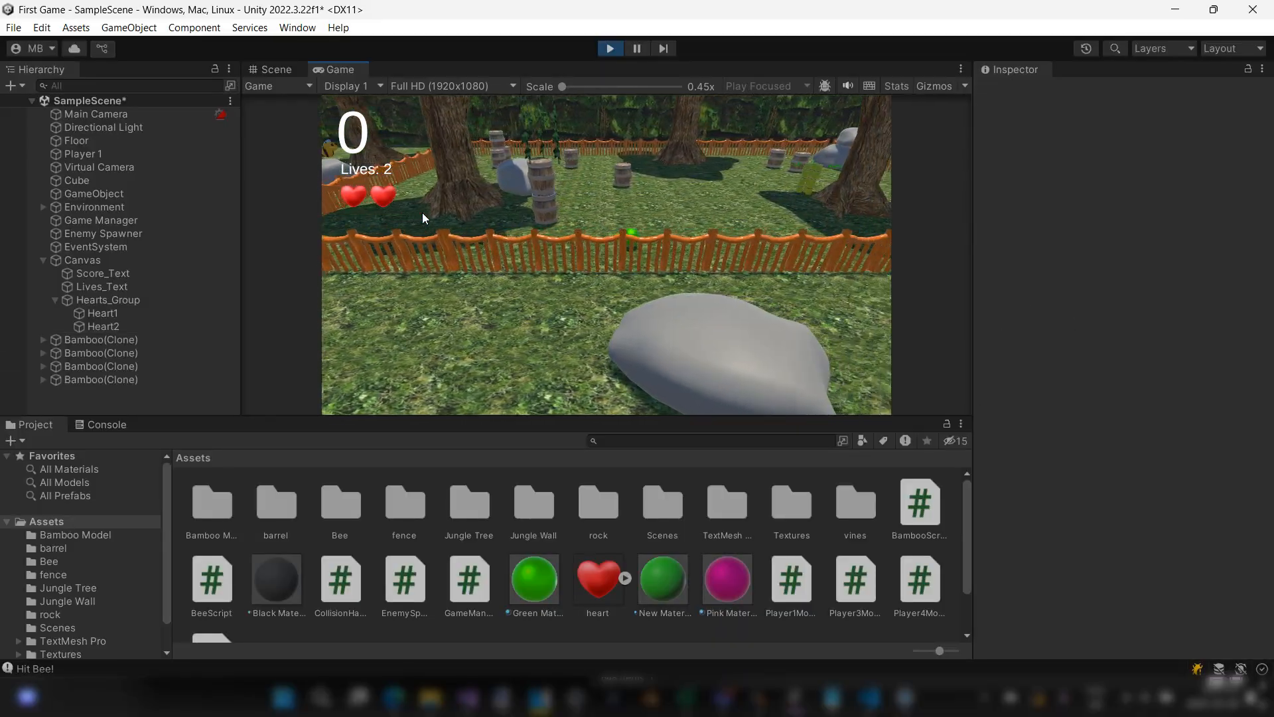
key(w)
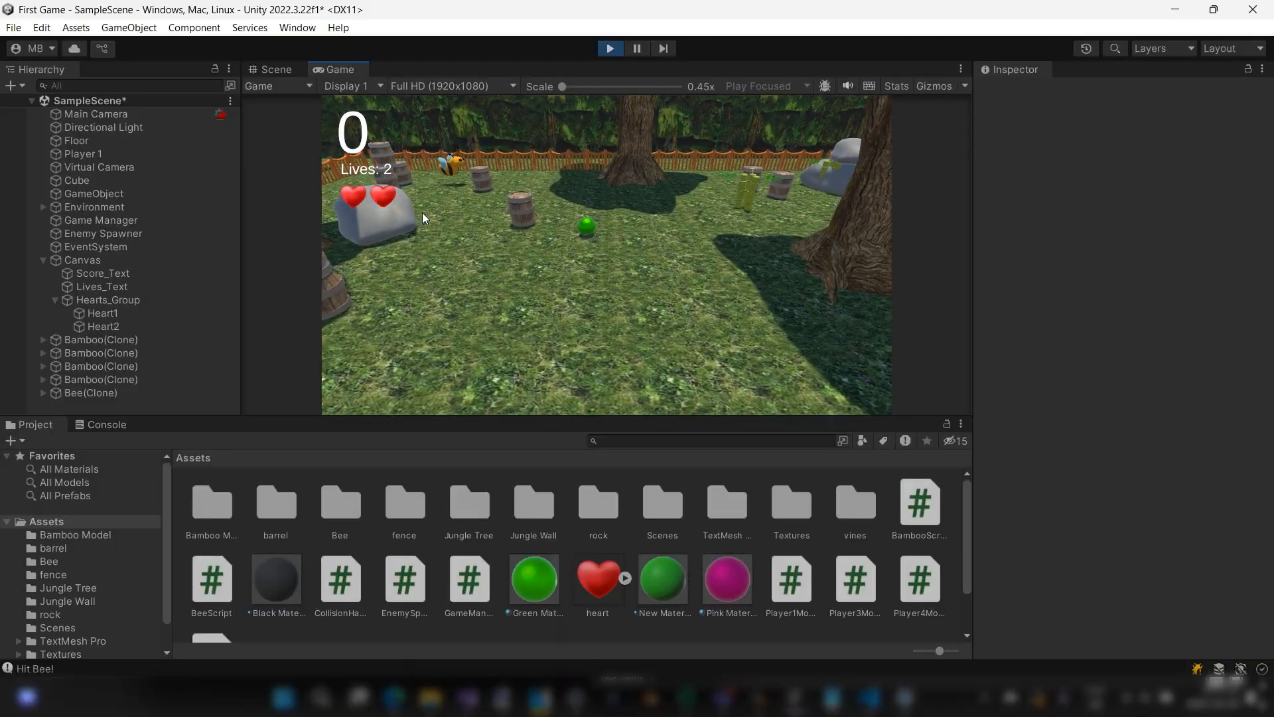
key(d)
key(a)
key(s)
key(a)
key(s)
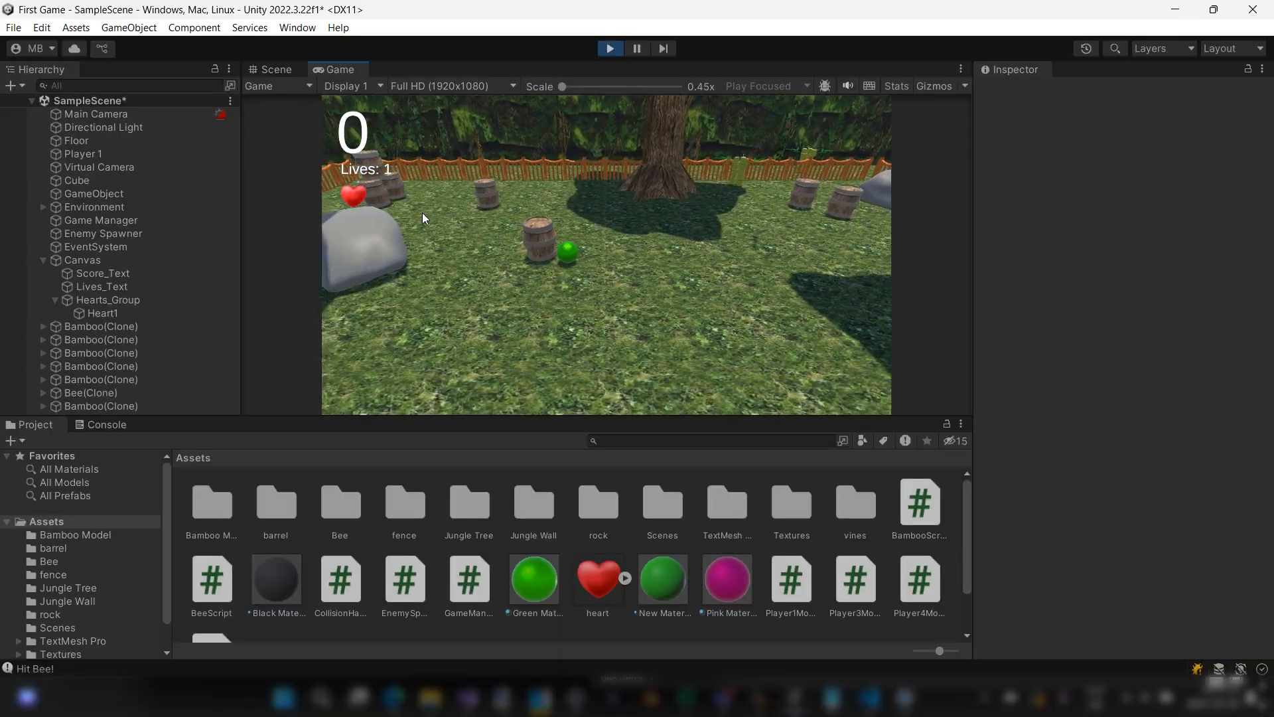
Step: Chase a third bee with the player and collide with it to test the removal of Heart1
key(w)
key(d)
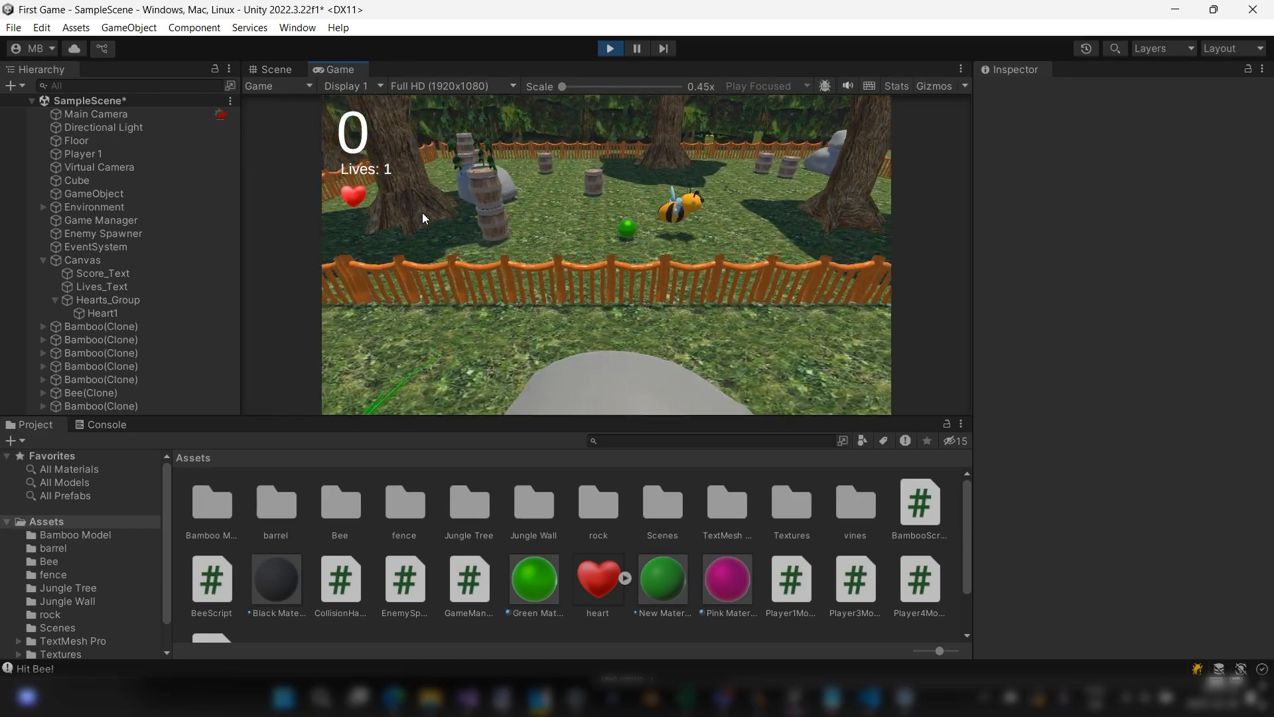
key(a)
key(s)
key(d)
key(w)
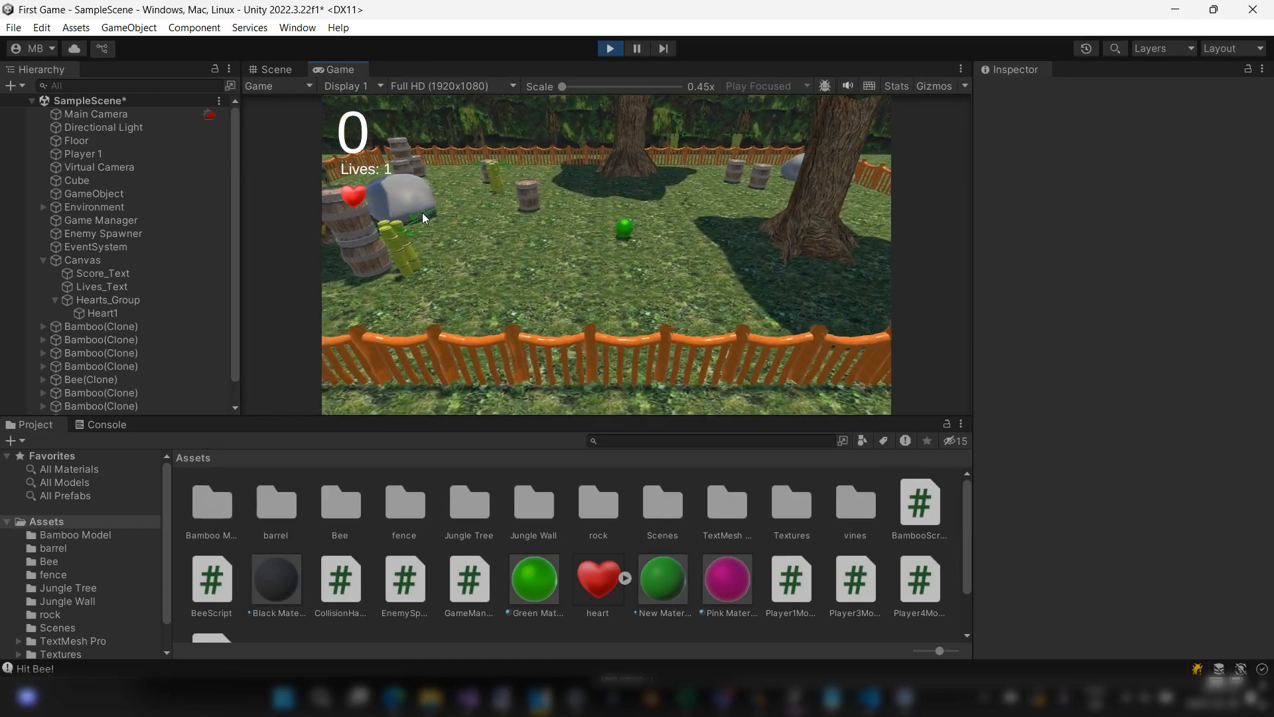
key(a)
key(s)
key(d)
key(a)
key(w)
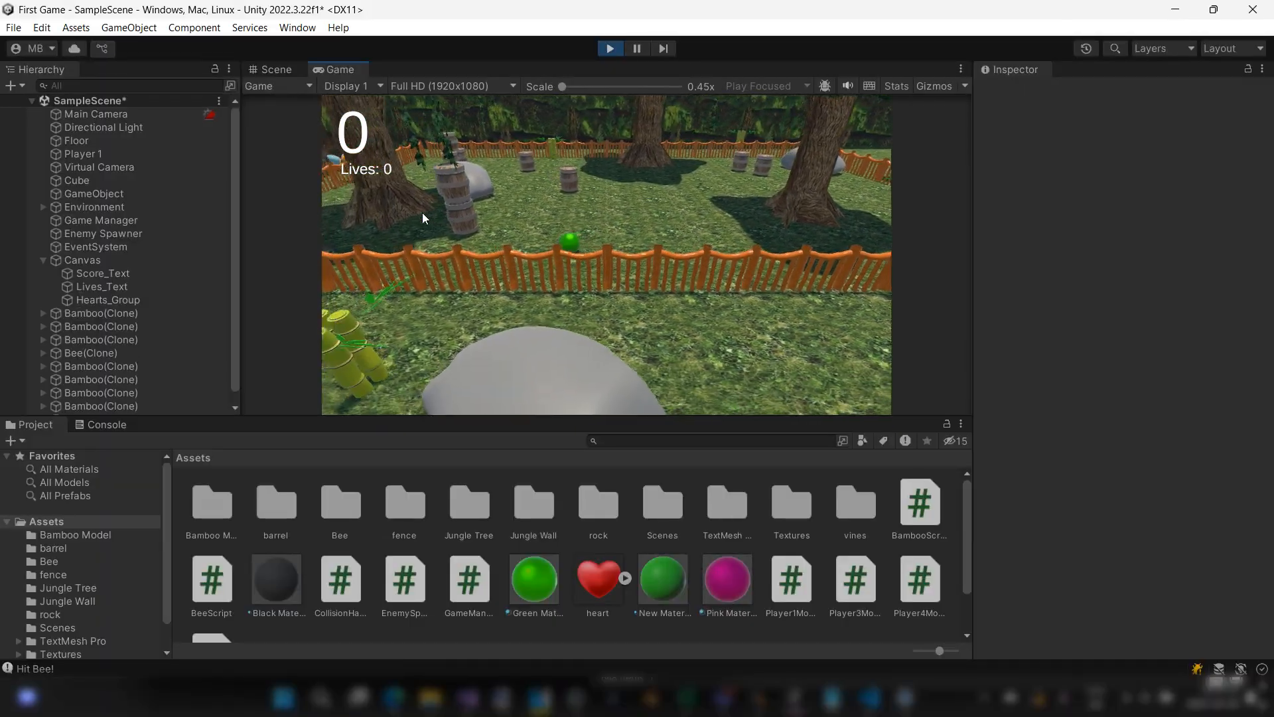
Step: Steer the player into another bee with Hearts_Group empty to check how the lives counter behaves
key(d)
key(w)
key(d)
key(w)
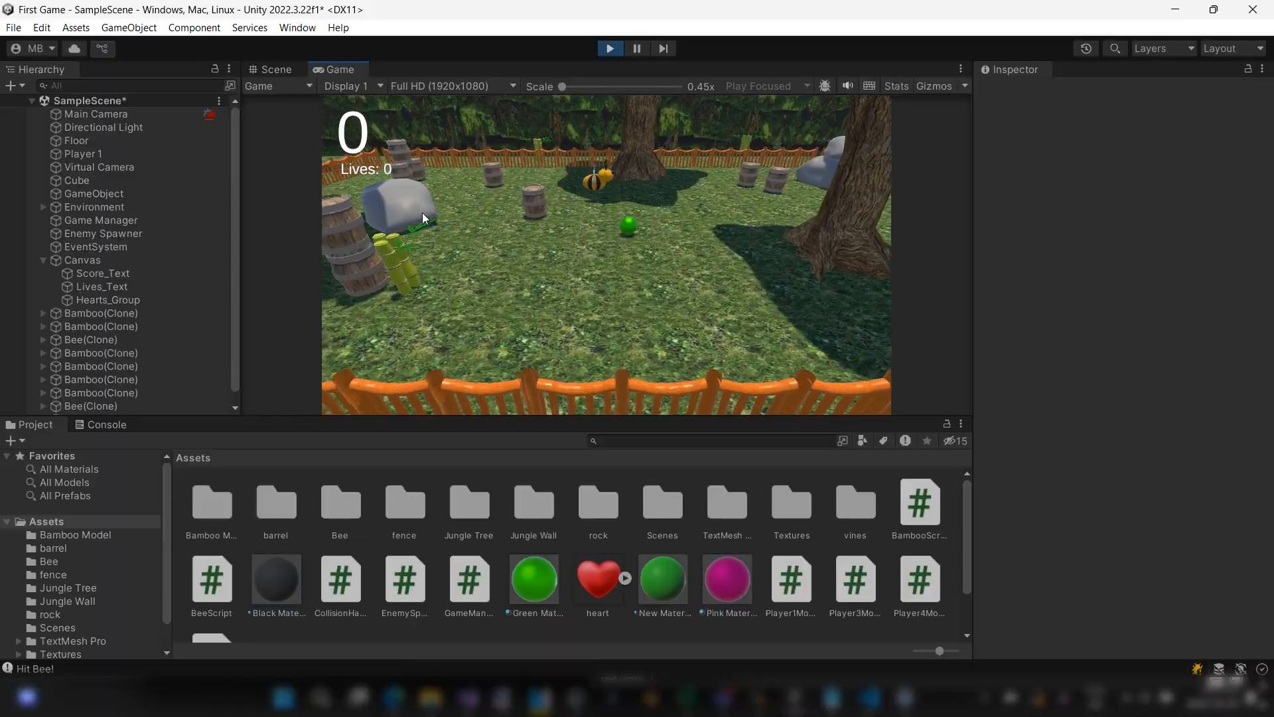
key(s)
key(a)
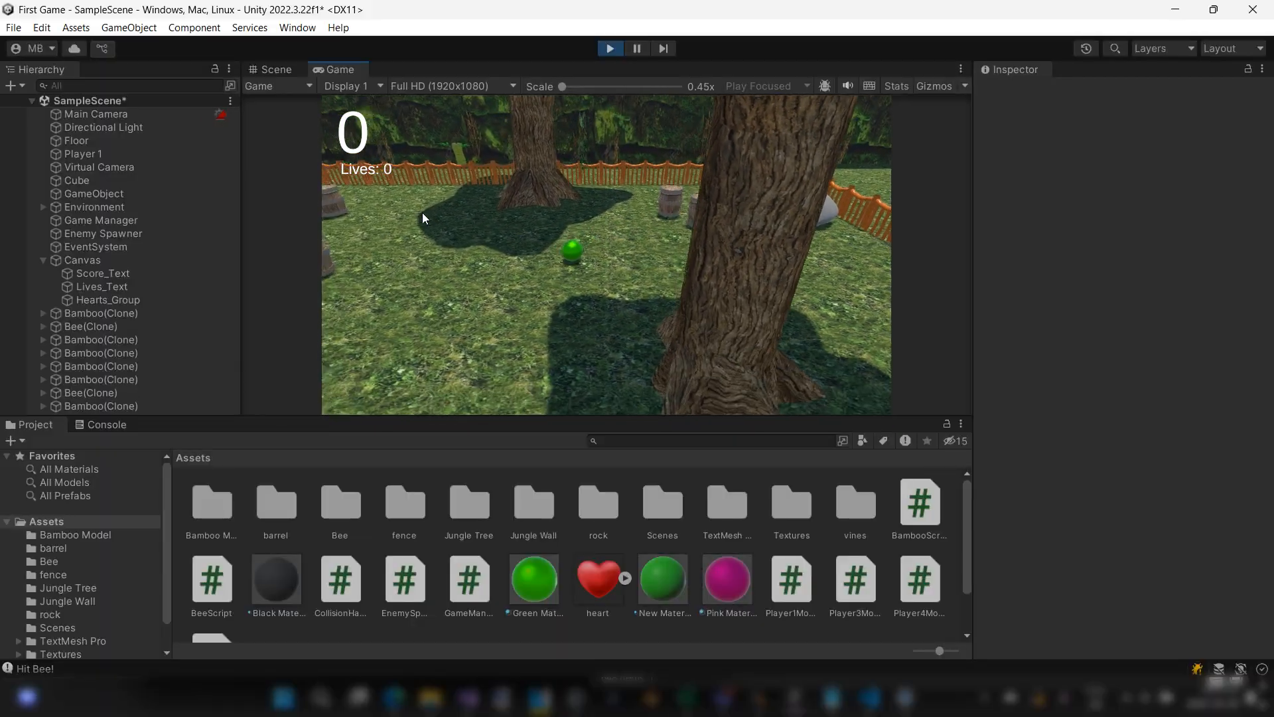
key(d)
key(w)
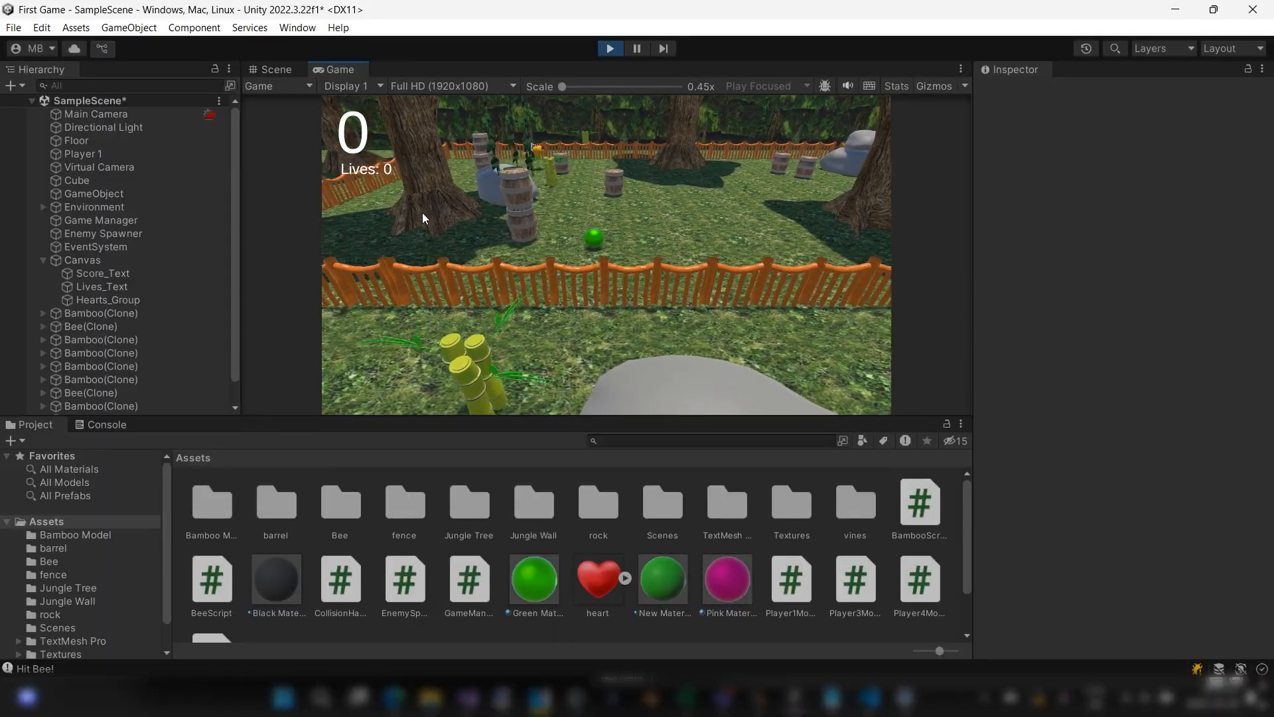
key(a)
key(s)
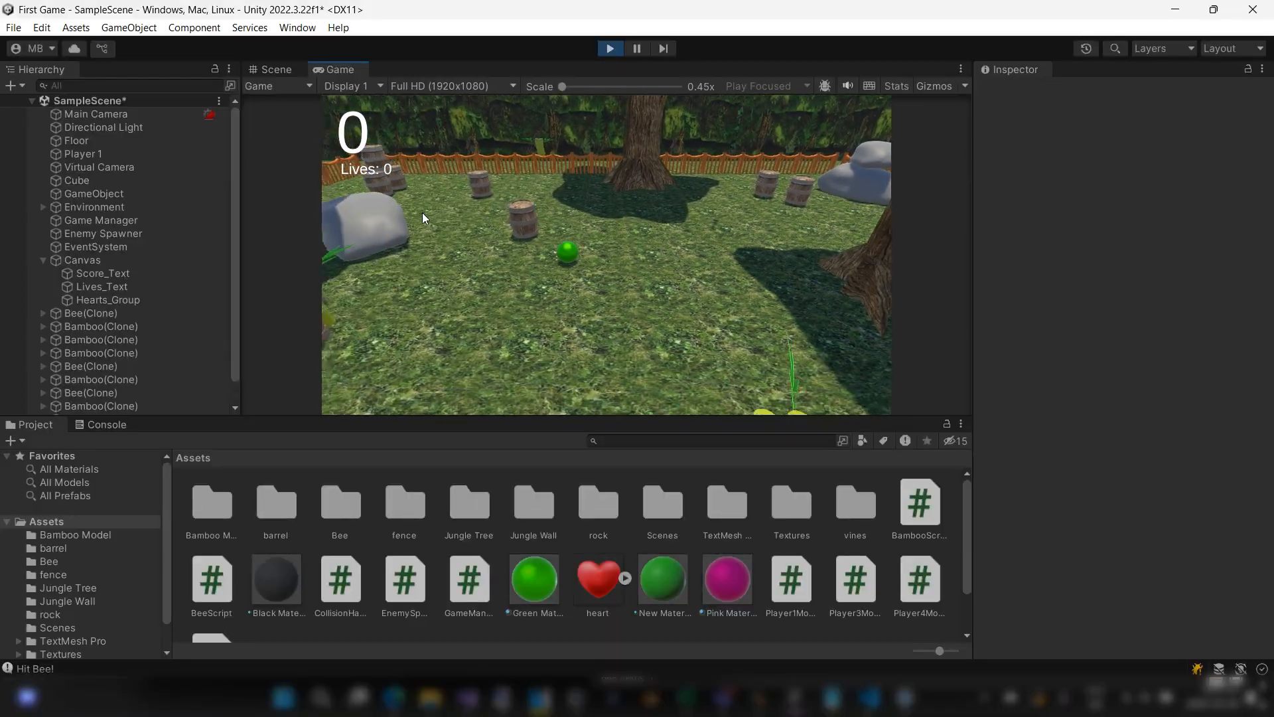
key(d)
key(w)
key(d)
key(w)
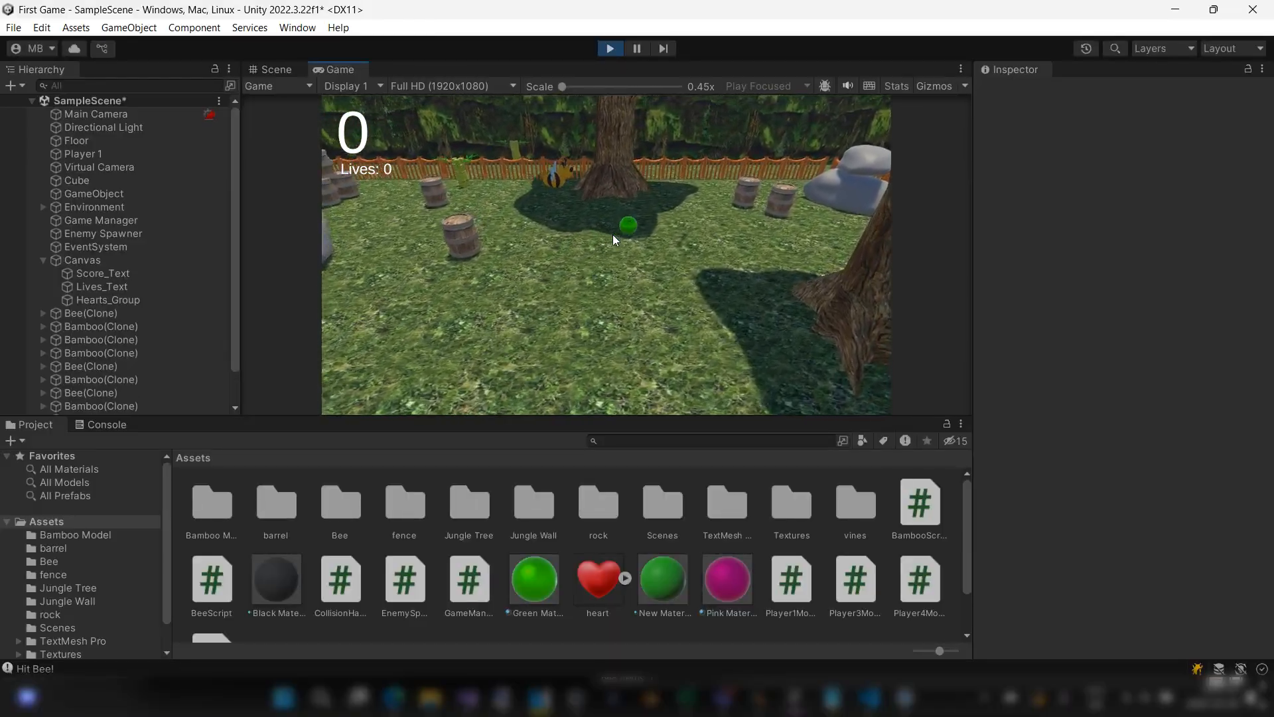
key(s)
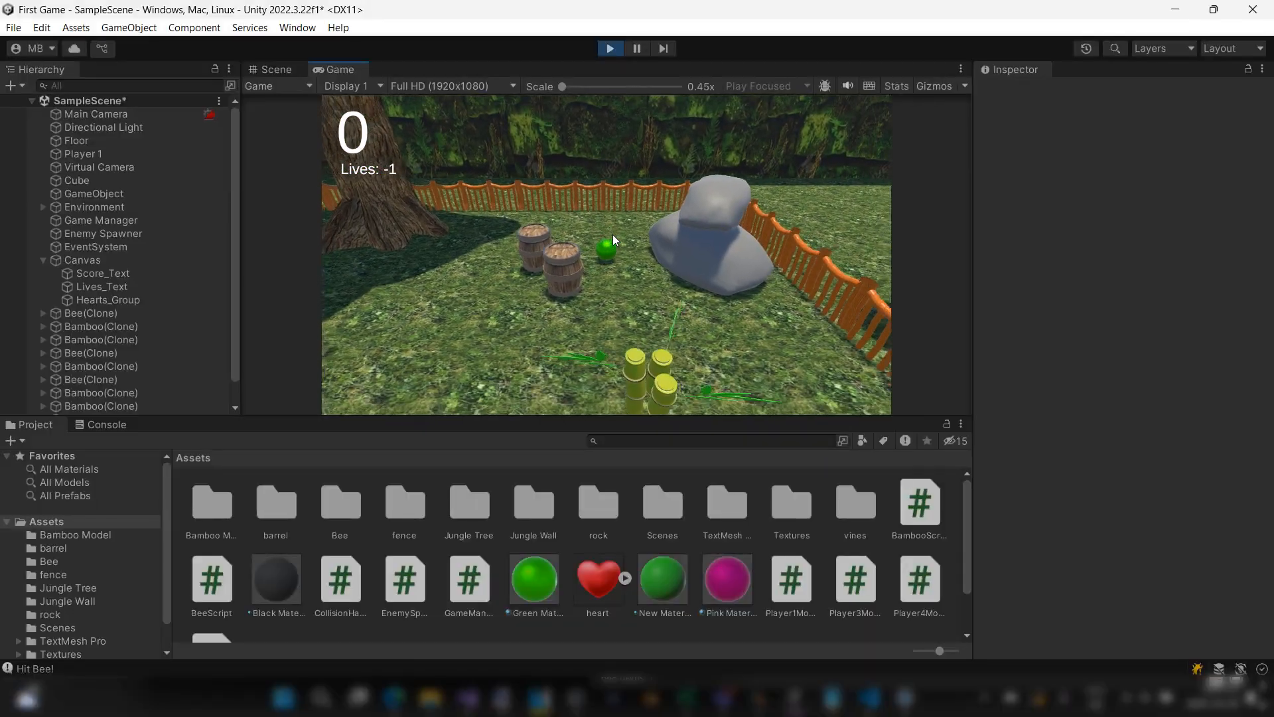
key(a)
key(s)
key(a)
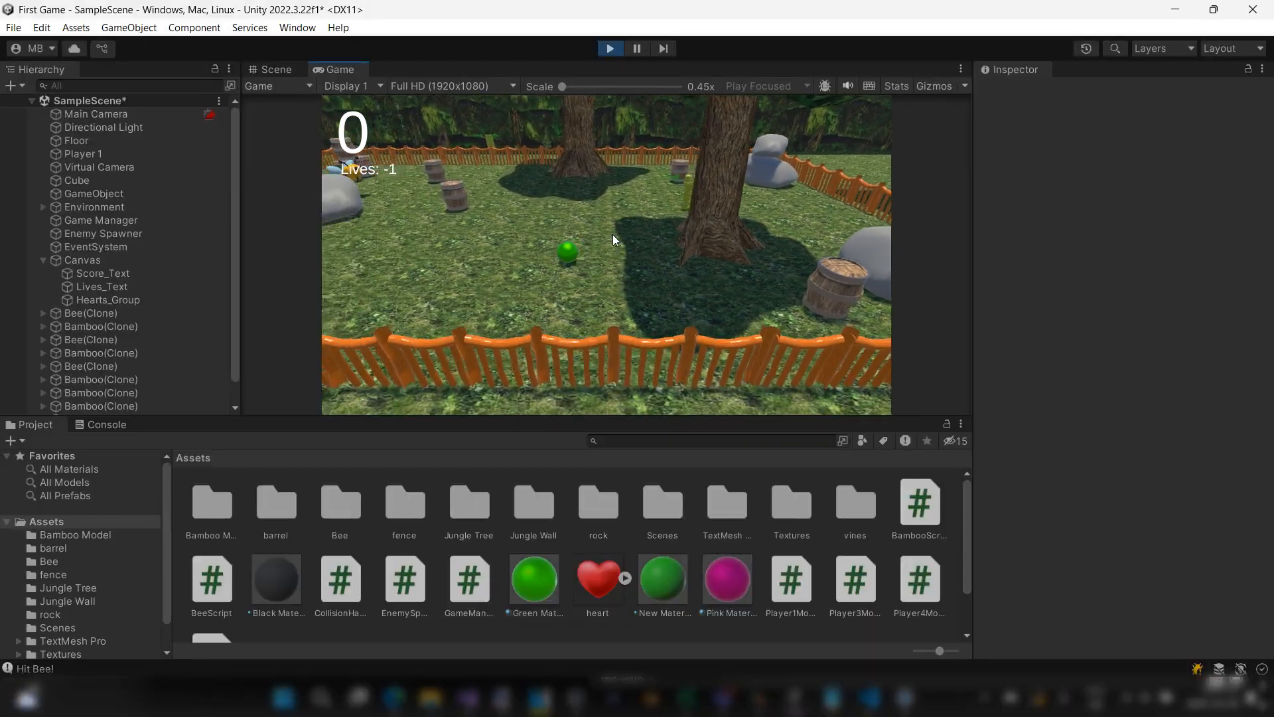
key(a)
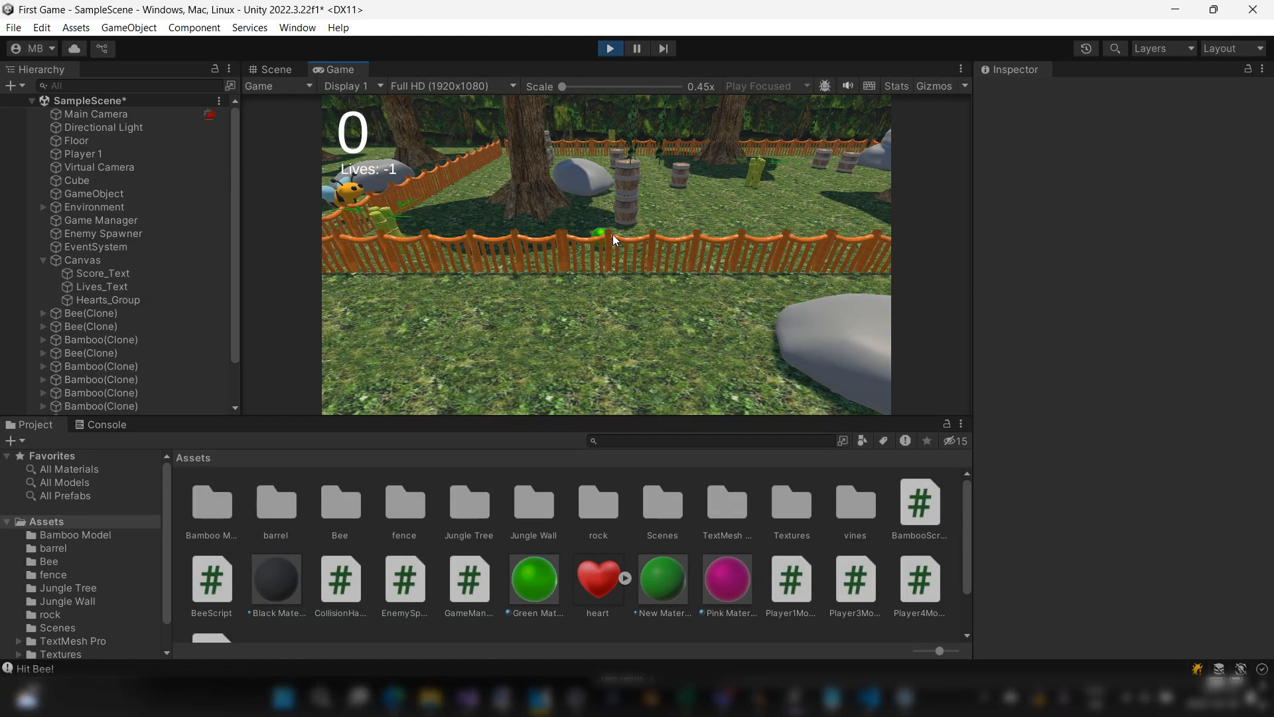
key(w)
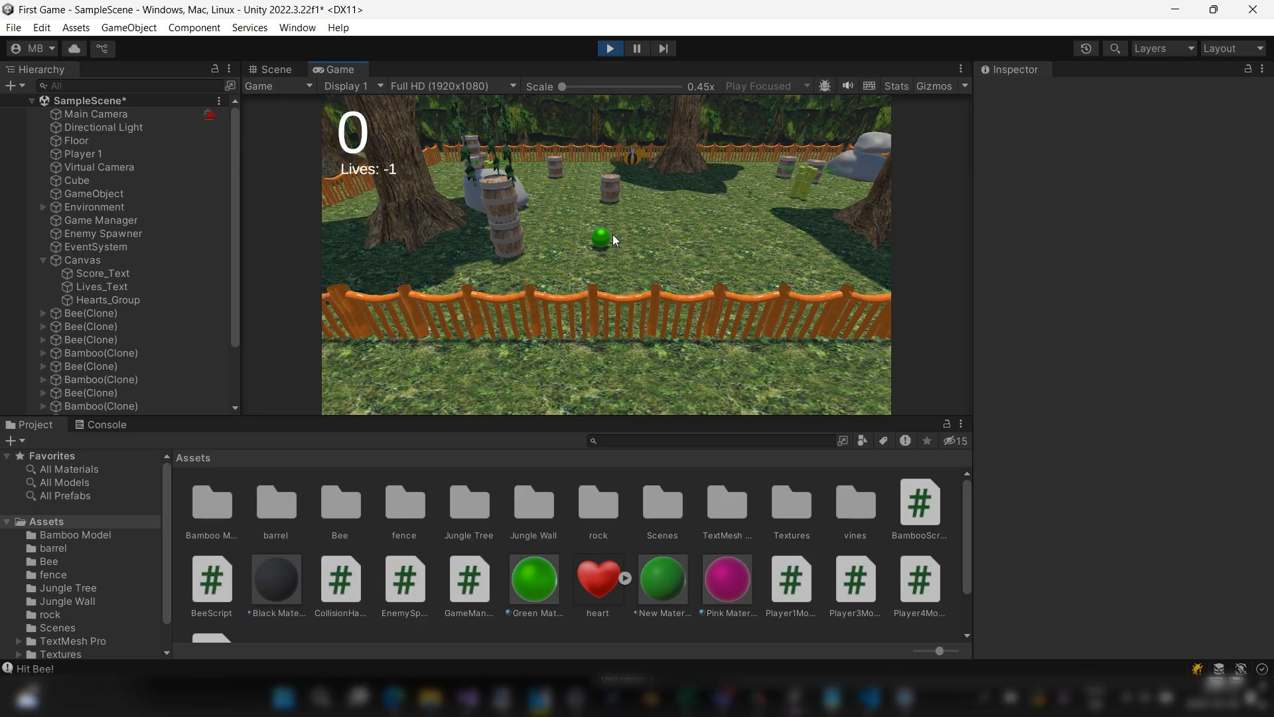
key(d)
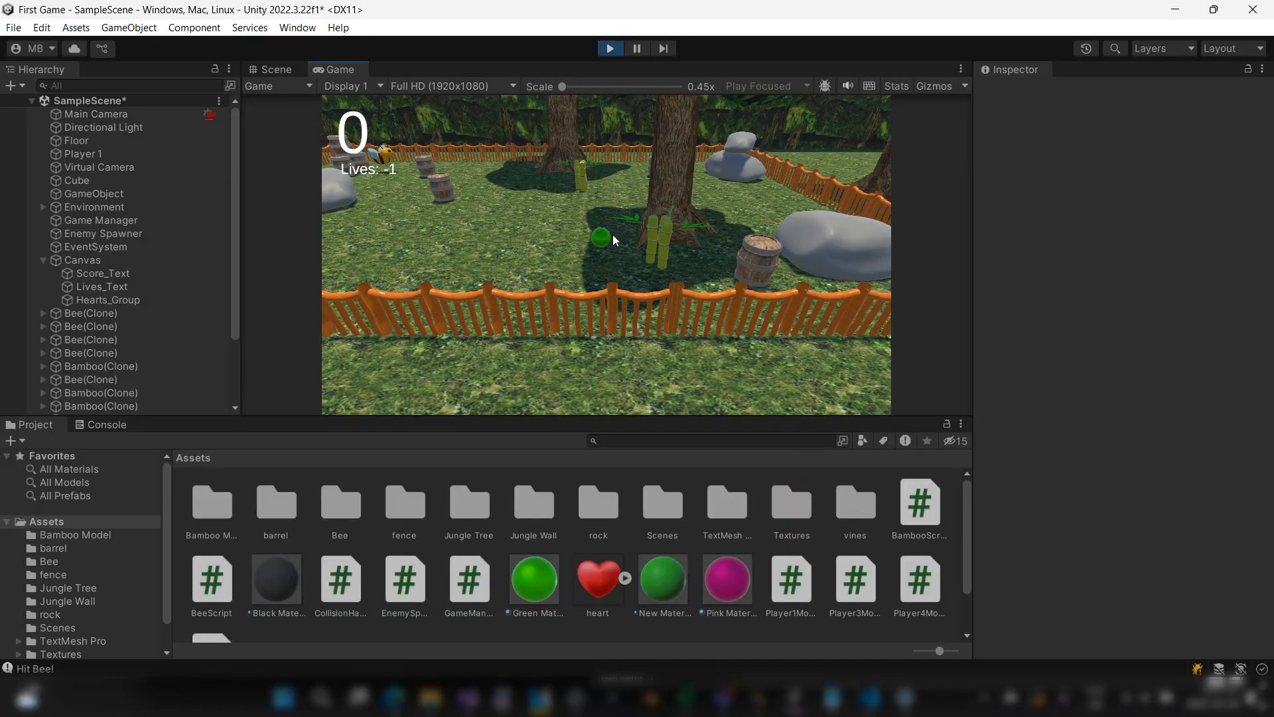
key(a)
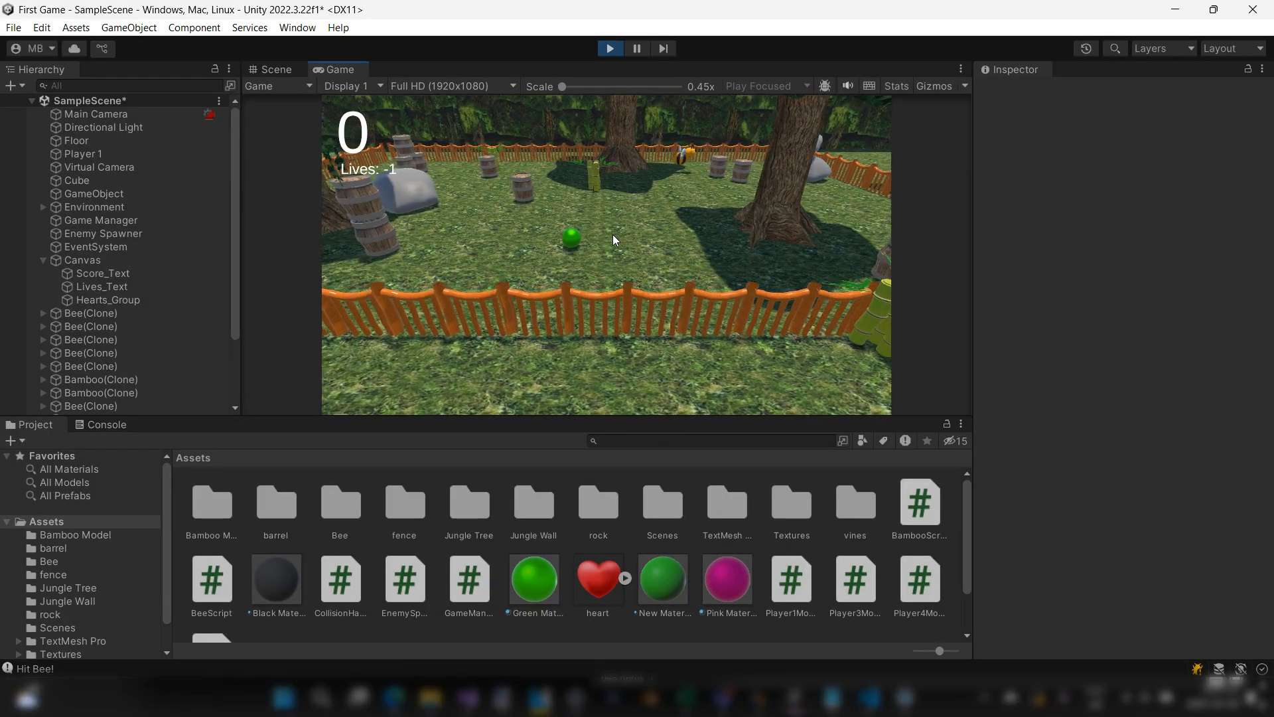